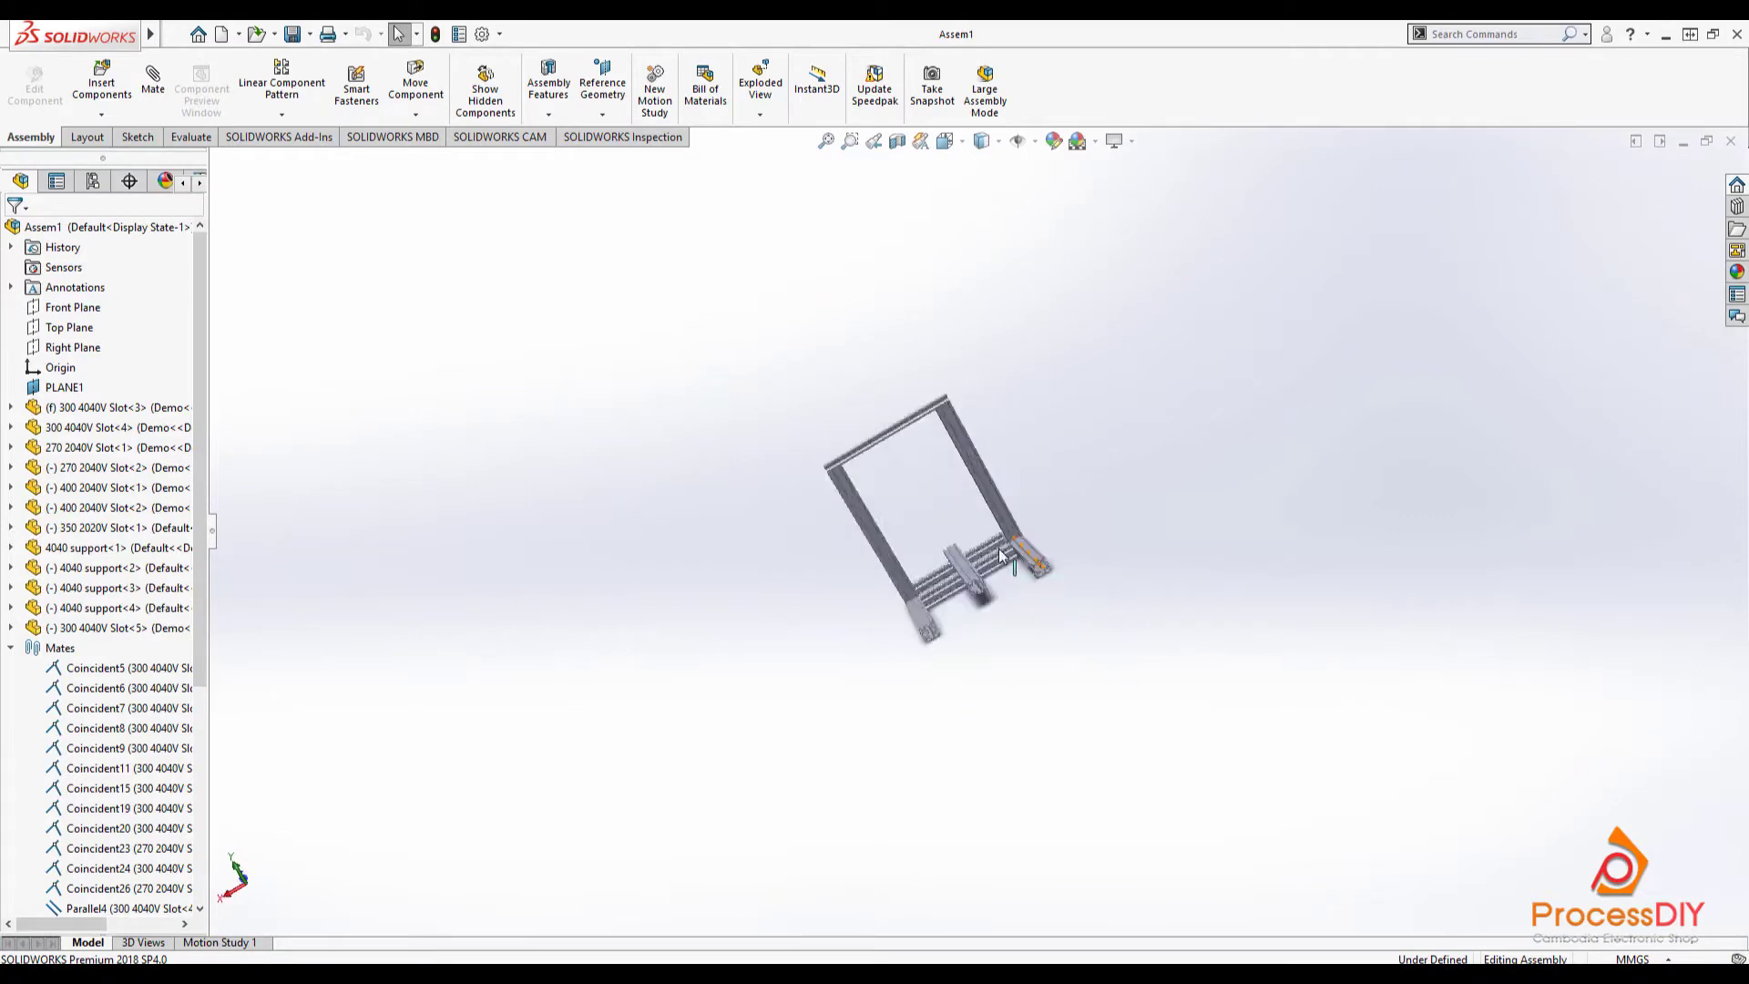
# - Inspect the aluminium-extrusion frame assembly from several standard and rotated views, including the back view
pyautogui.press('space')
pyautogui.click(786, 573)
pyautogui.moveTo(1237, 523); pyautogui.dragTo(1277, 438, button='middle')
pyautogui.press('space')
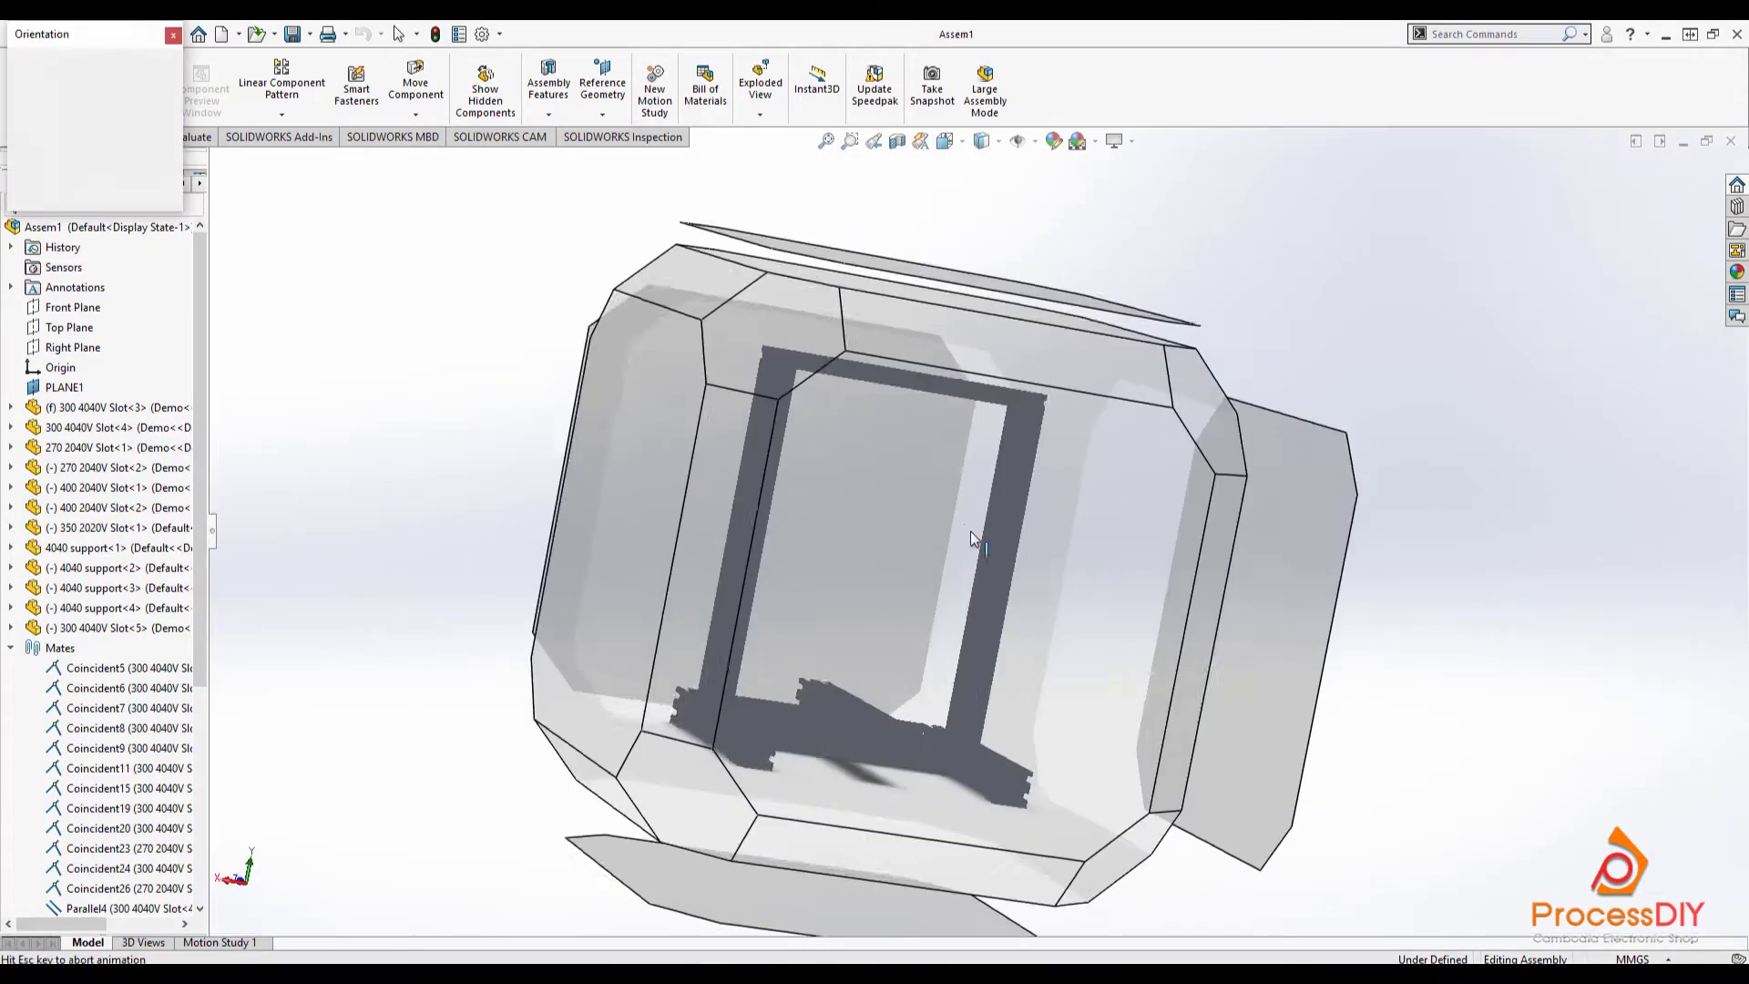
pyautogui.click(970, 532)
pyautogui.moveTo(1096, 537); pyautogui.dragTo(859, 604, button='middle')
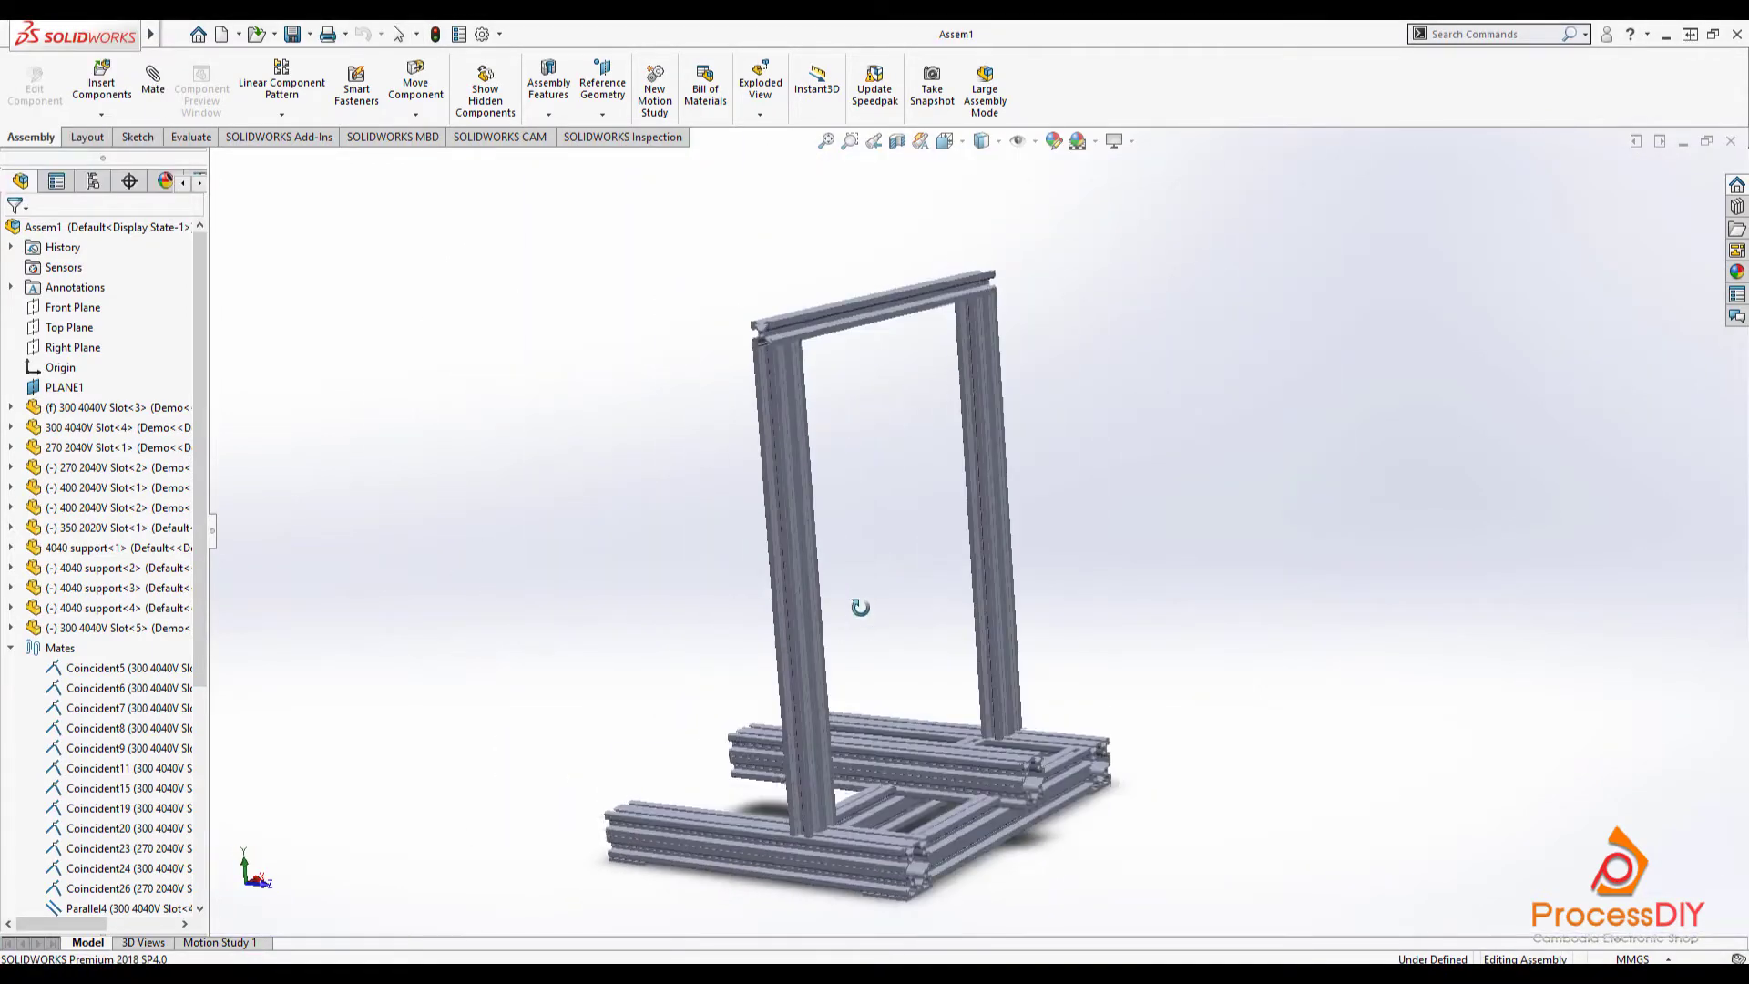
pyautogui.click(1116, 142)
pyautogui.click(1159, 210)
pyautogui.press('space')
pyautogui.click(694, 664)
pyautogui.click(1002, 554)
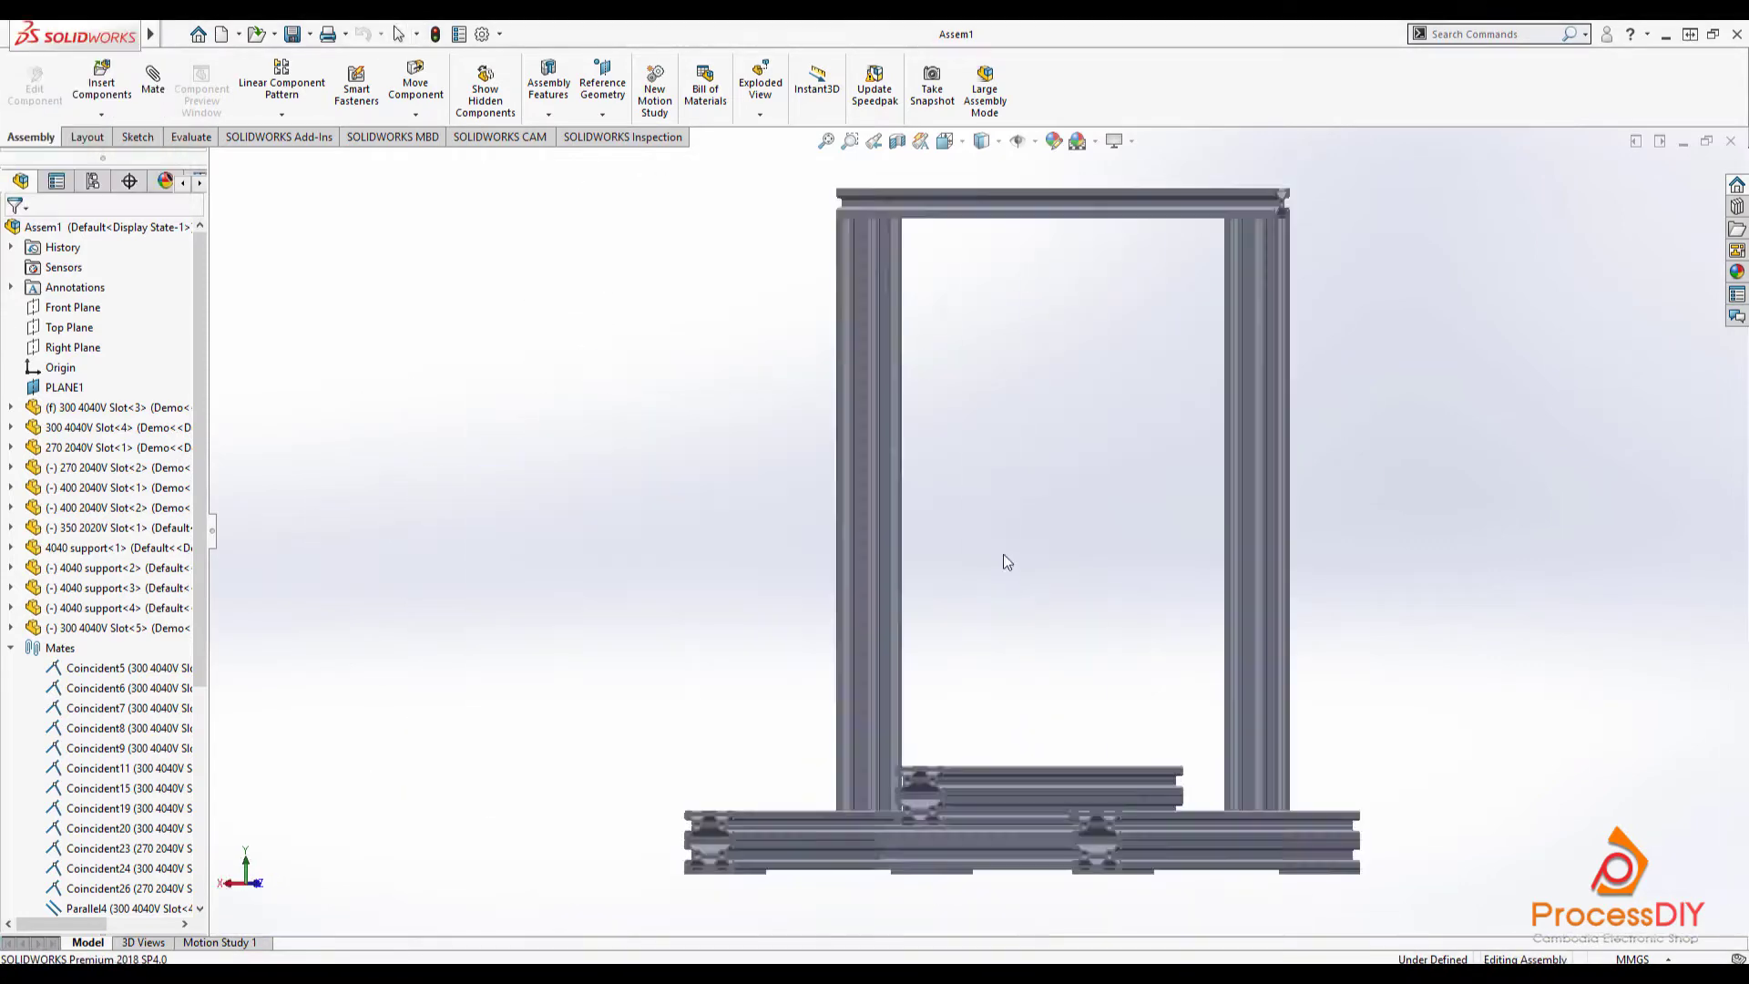
pyautogui.click(1119, 141)
pyautogui.click(1146, 212)
pyautogui.click(1119, 141)
pyautogui.click(1146, 209)
pyautogui.click(1118, 141)
pyautogui.click(1146, 210)
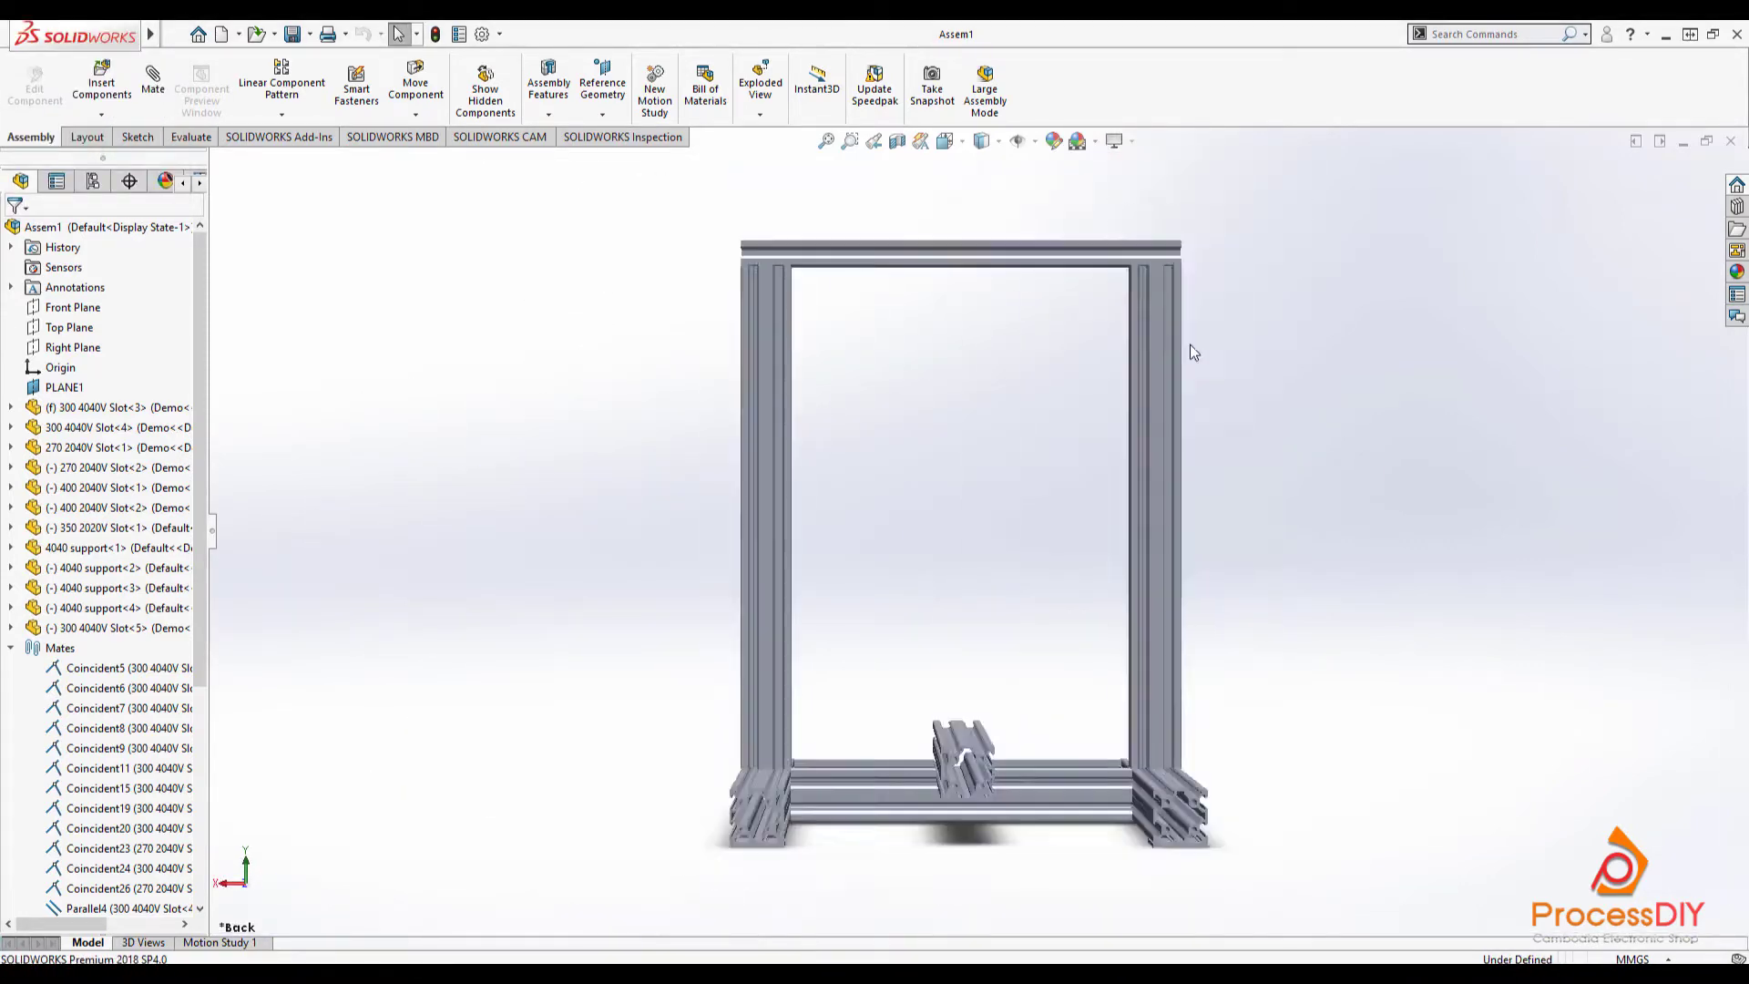
pyautogui.scroll(-3, 1187, 546)
pyautogui.scroll(6, 1104, 514)
pyautogui.moveTo(1100, 510); pyautogui.dragTo(1129, 558, button='middle')
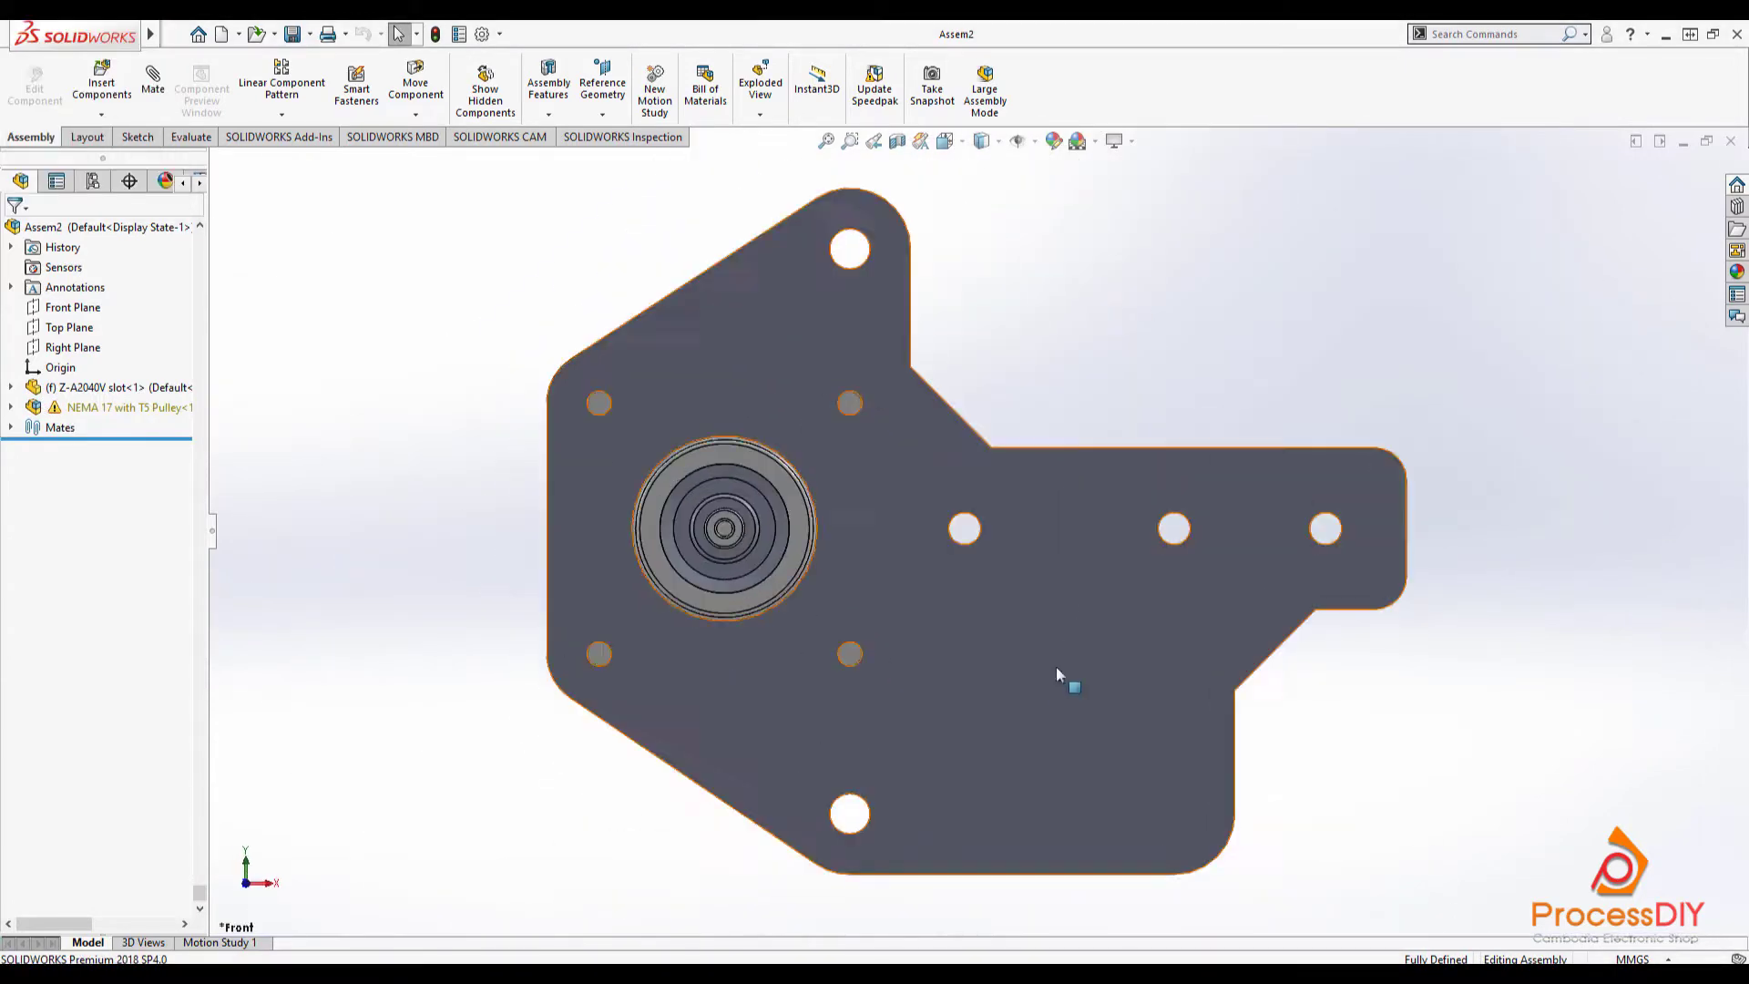
# - Examine the motor plate assembly with its NEMA 17 motor and T5 pulley from the front and the side
pyautogui.scroll(3, 1062, 683)
pyautogui.moveTo(1213, 403); pyautogui.dragTo(1057, 611, button='middle')
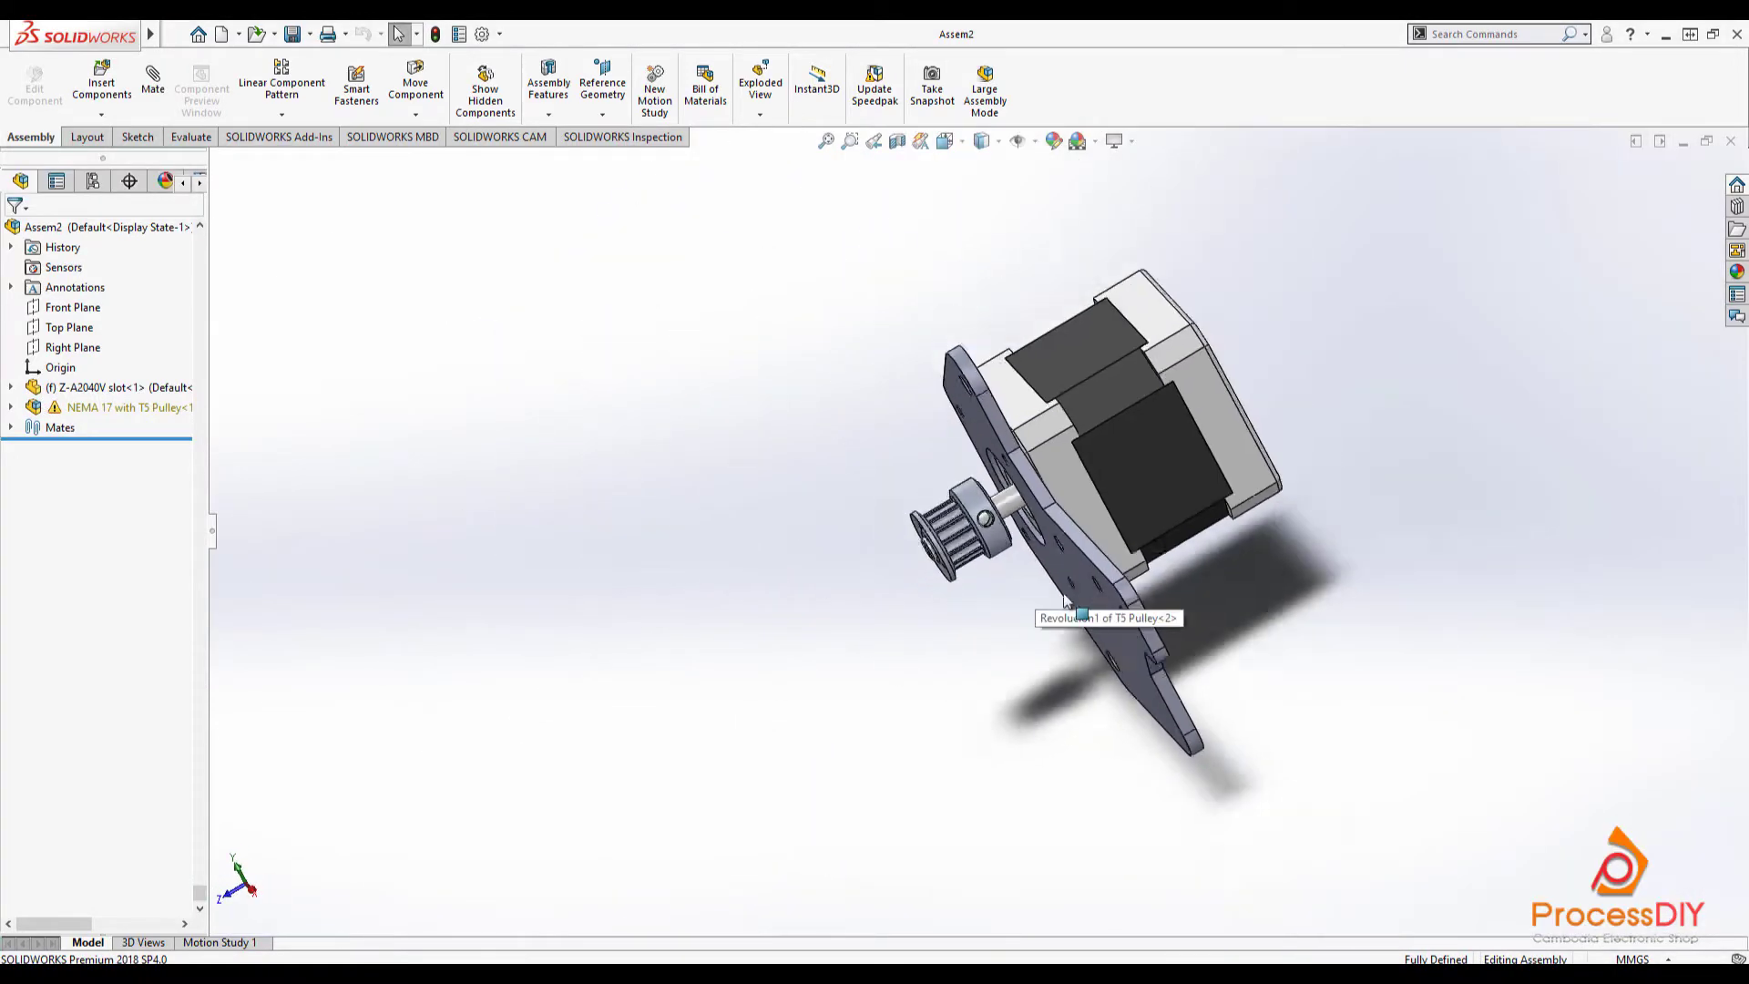
pyautogui.scroll(-5, 1073, 621)
pyautogui.scroll(2, 1073, 621)
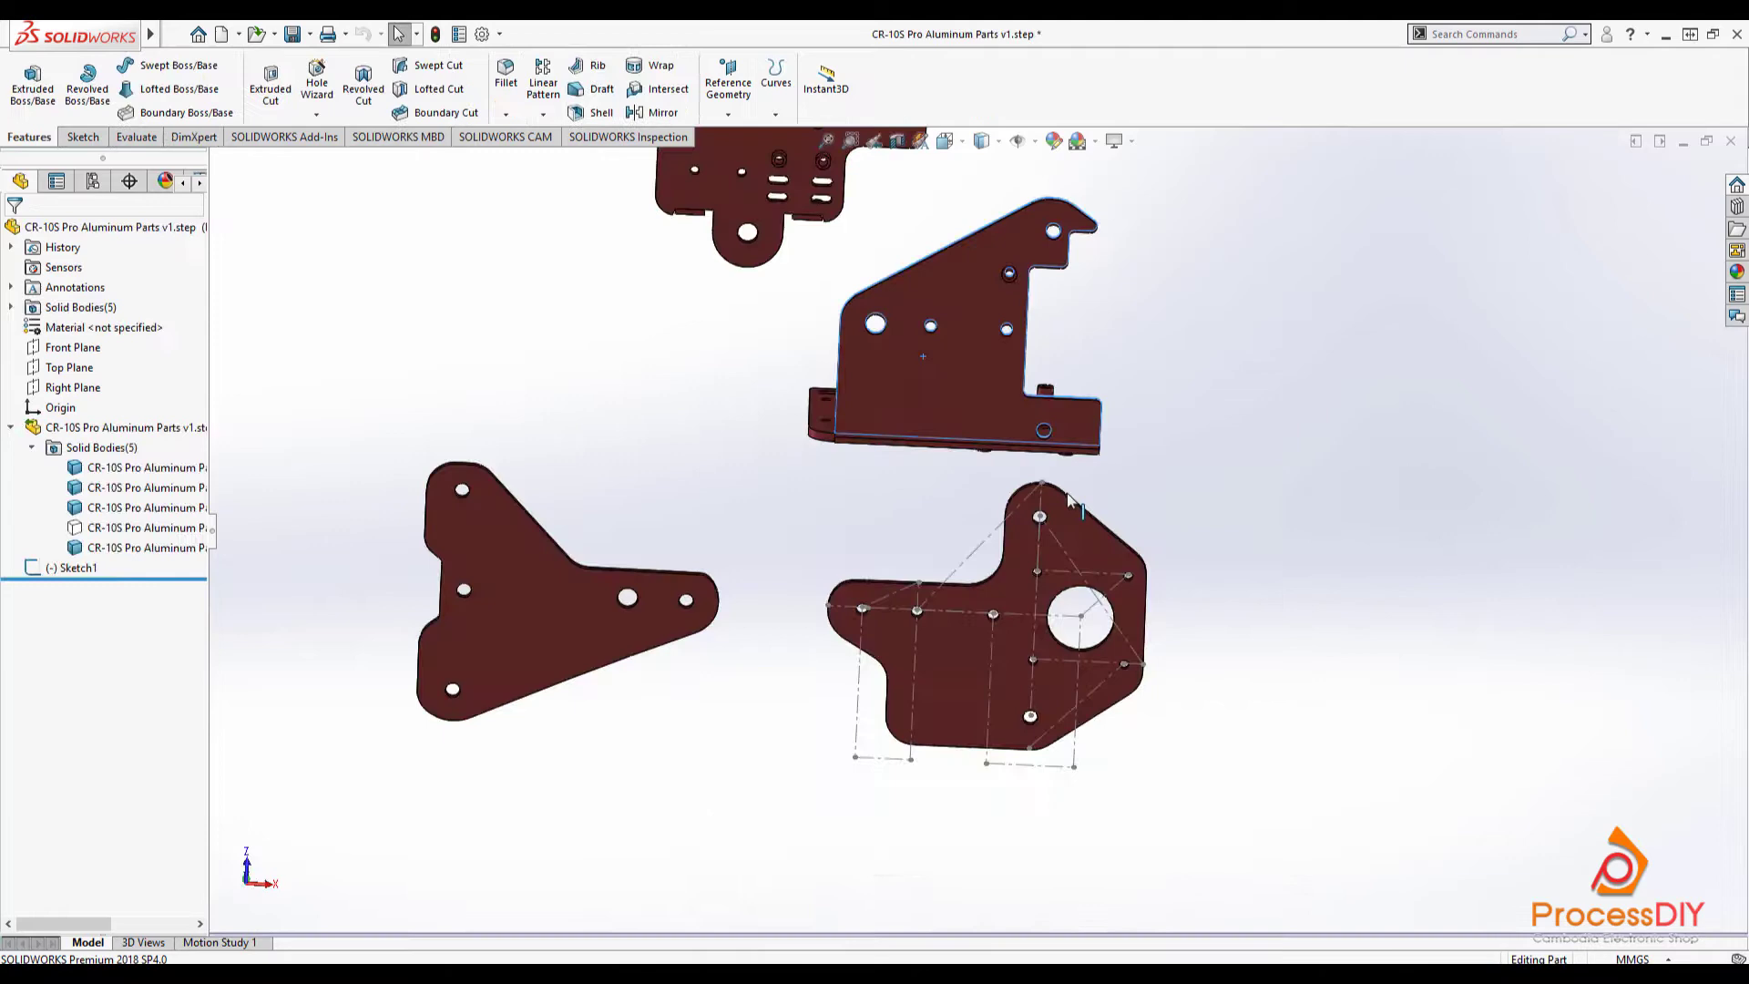
# - Start a sketch on the flat face of the hooked bracket with the base flange, viewed square-on
pyautogui.moveTo(1067, 493); pyautogui.dragTo(1010, 635, button='middle')
pyautogui.scroll(1, 993, 560)
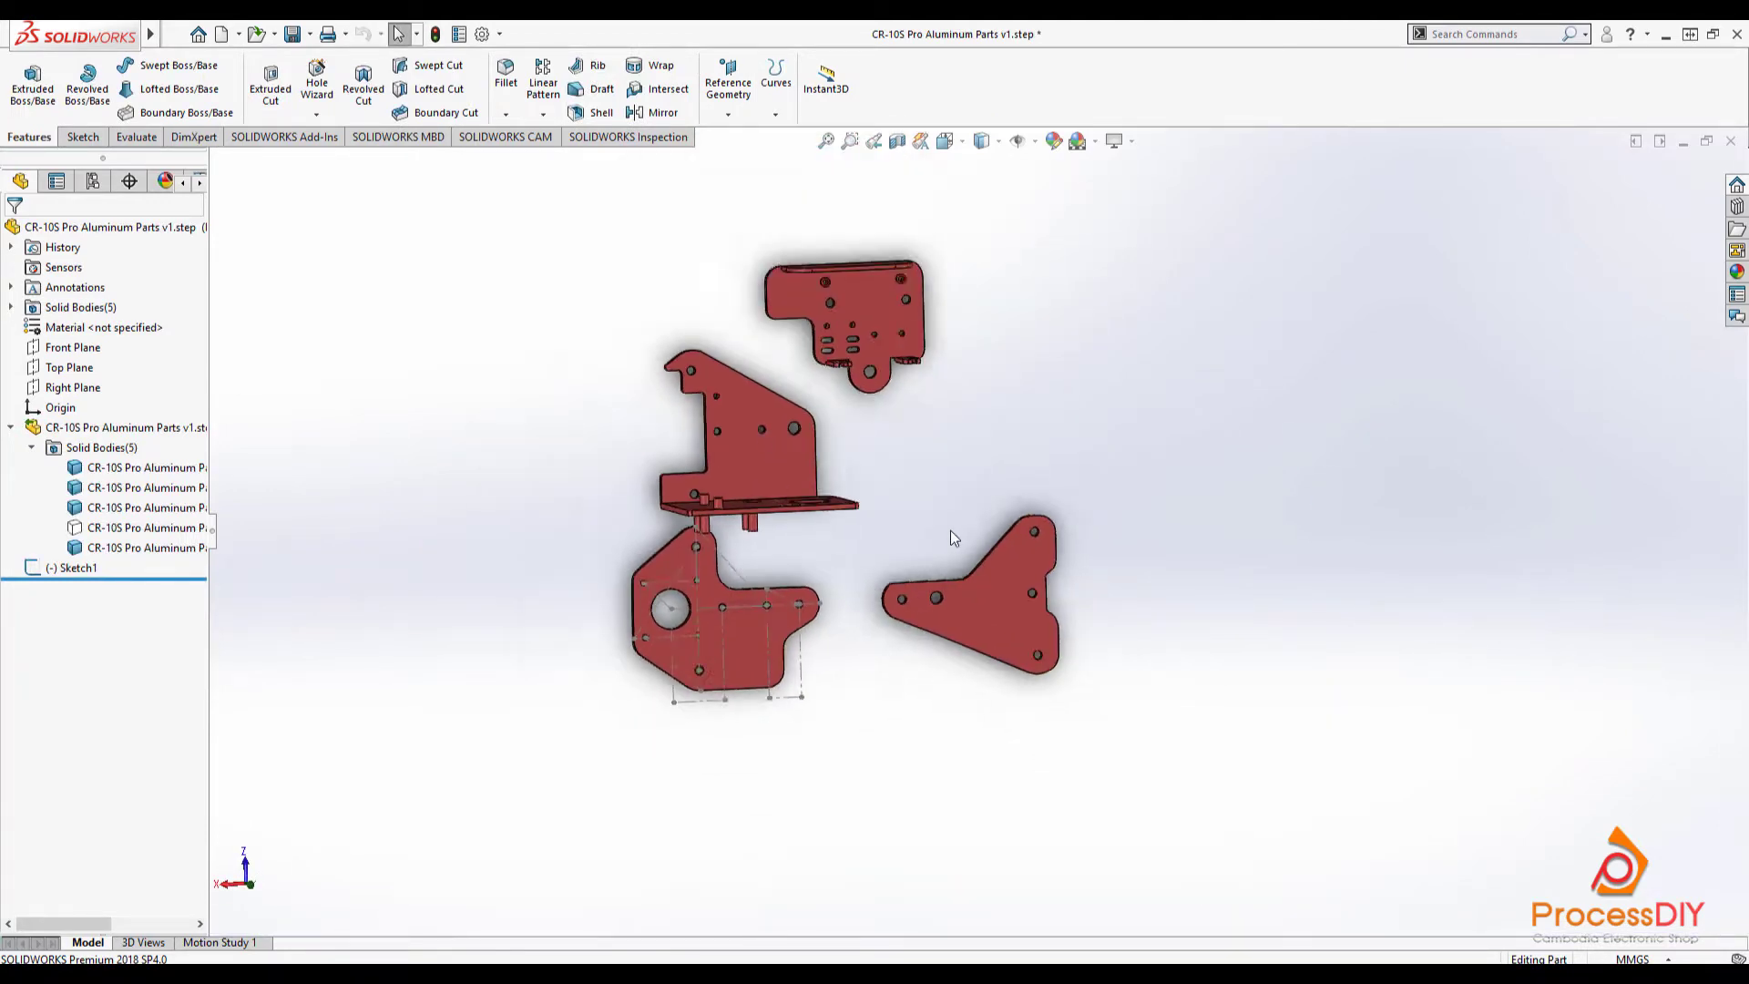
pyautogui.press('space')
pyautogui.click(723, 590)
pyautogui.scroll(-1, 860, 445)
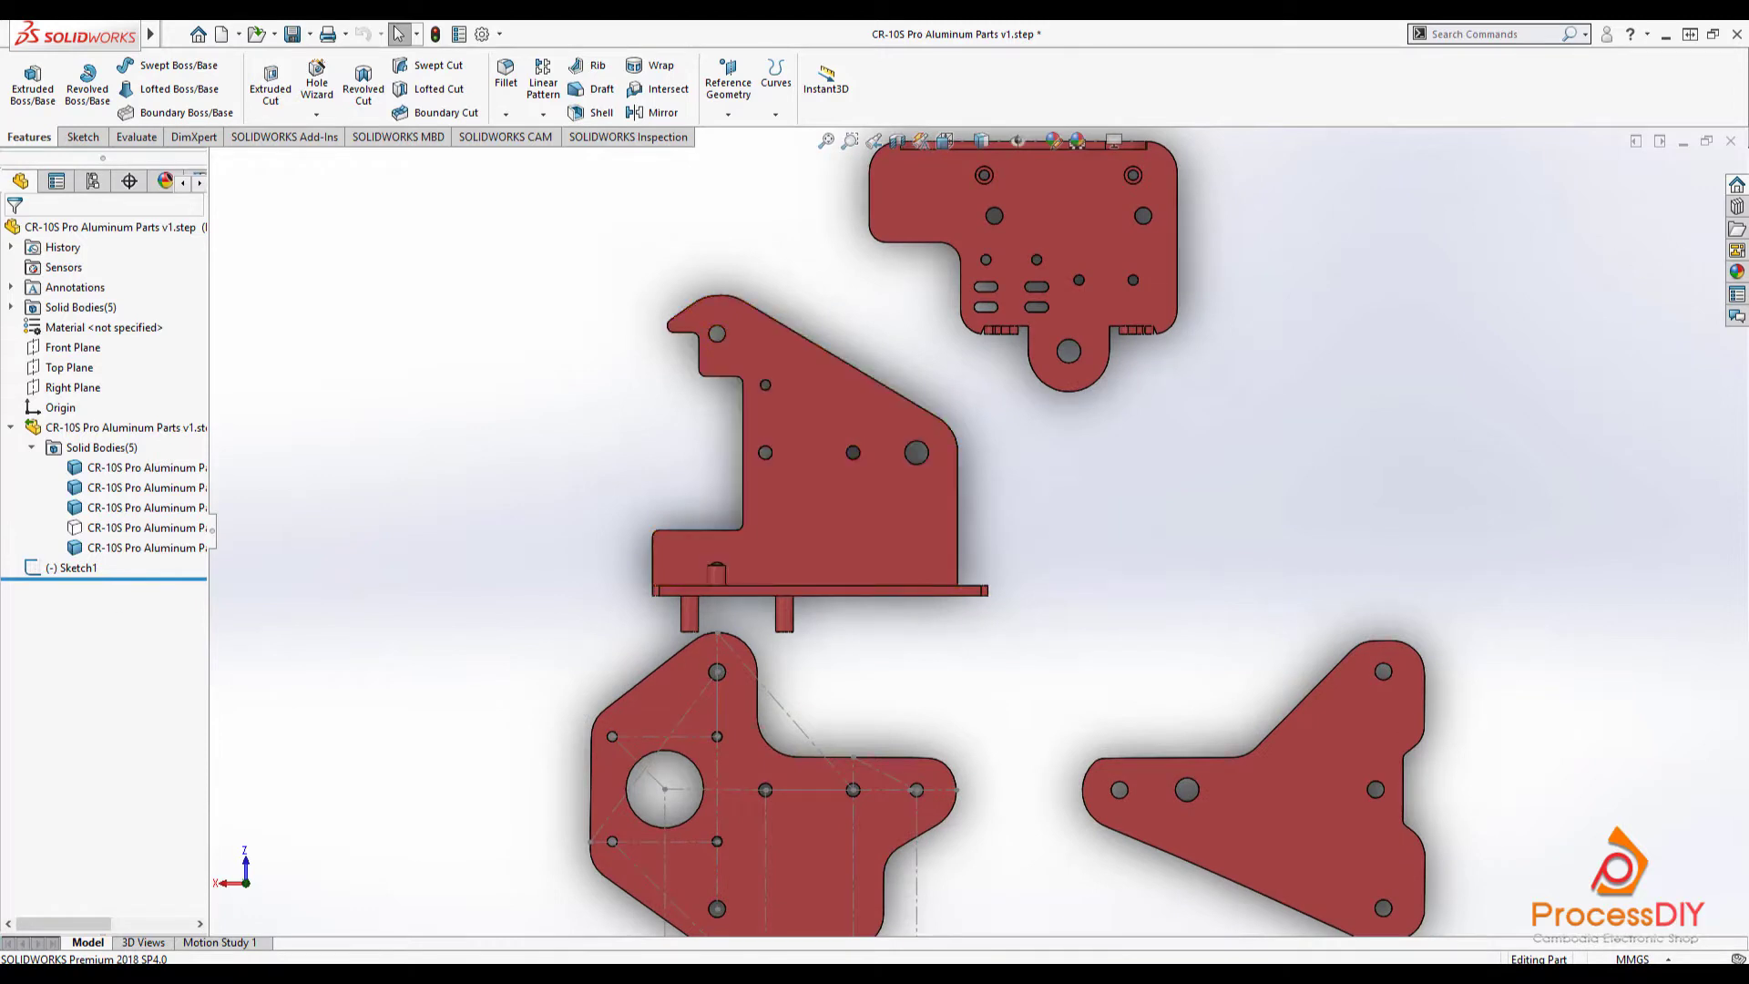
pyautogui.click(800, 417)
pyautogui.rightClick(800, 417)
pyautogui.click(813, 395)
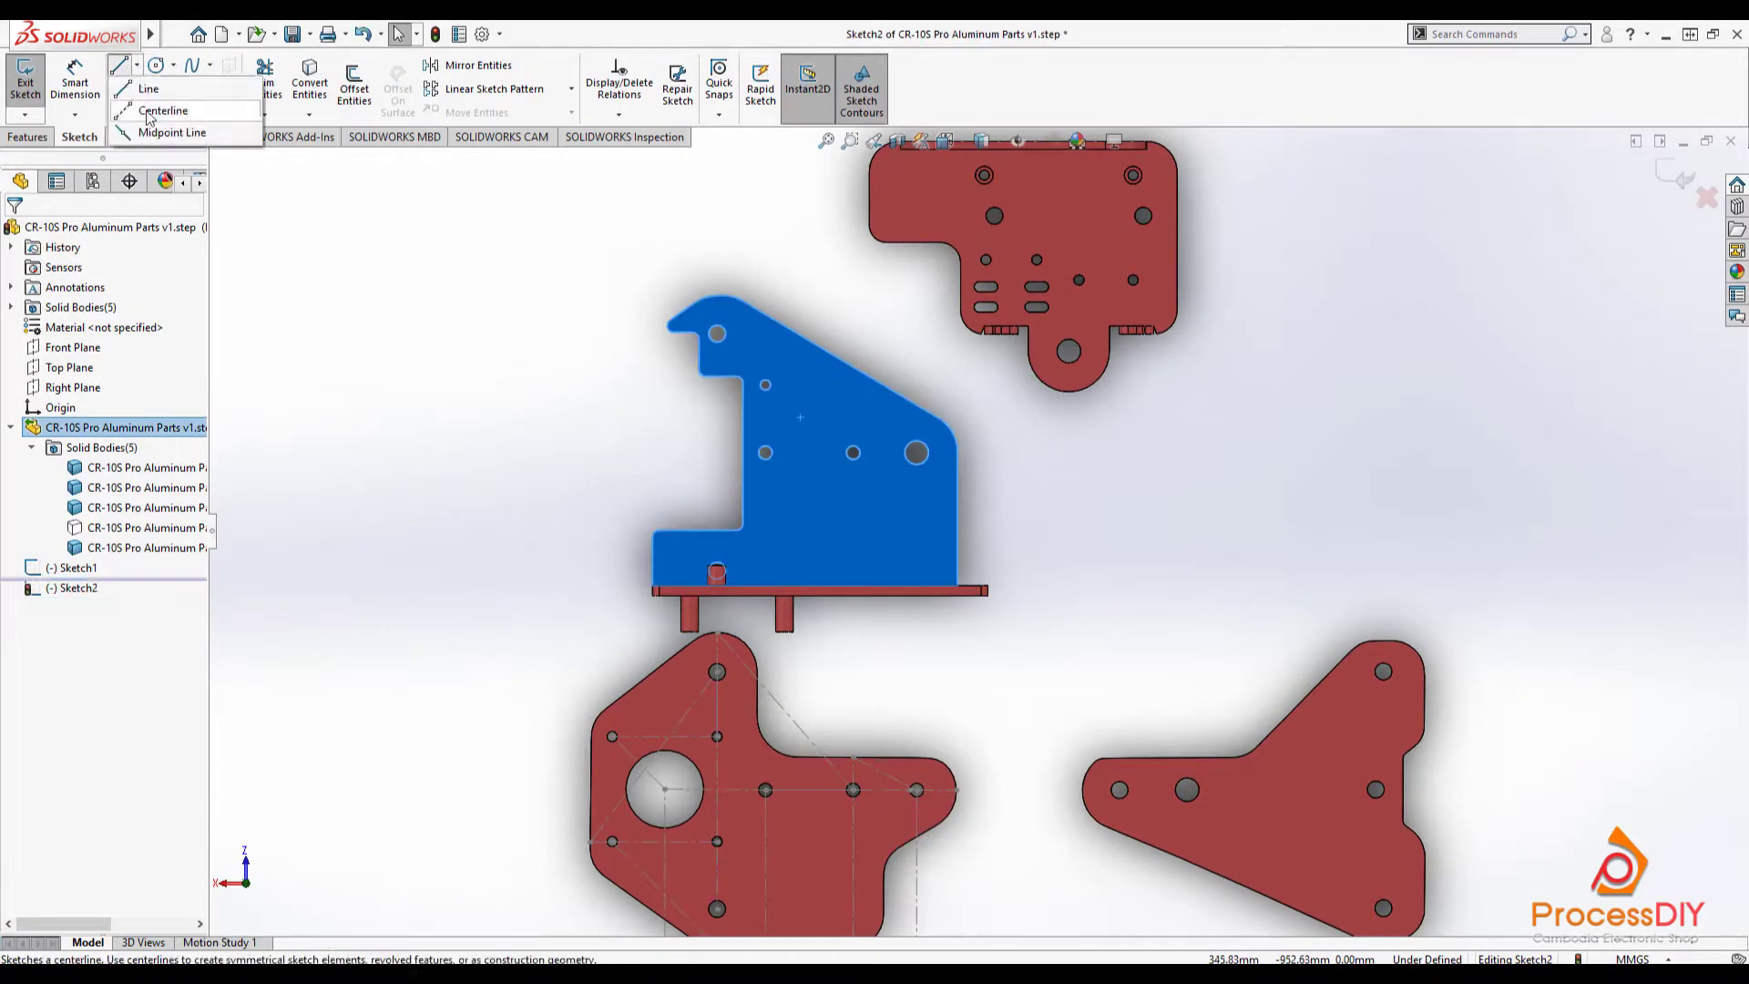
# - Draw a vertical centerline down from the hook hole's centre and a horizontal centerline from it through the row of three hole centres
pyautogui.click(150, 112)
pyautogui.click(716, 333)
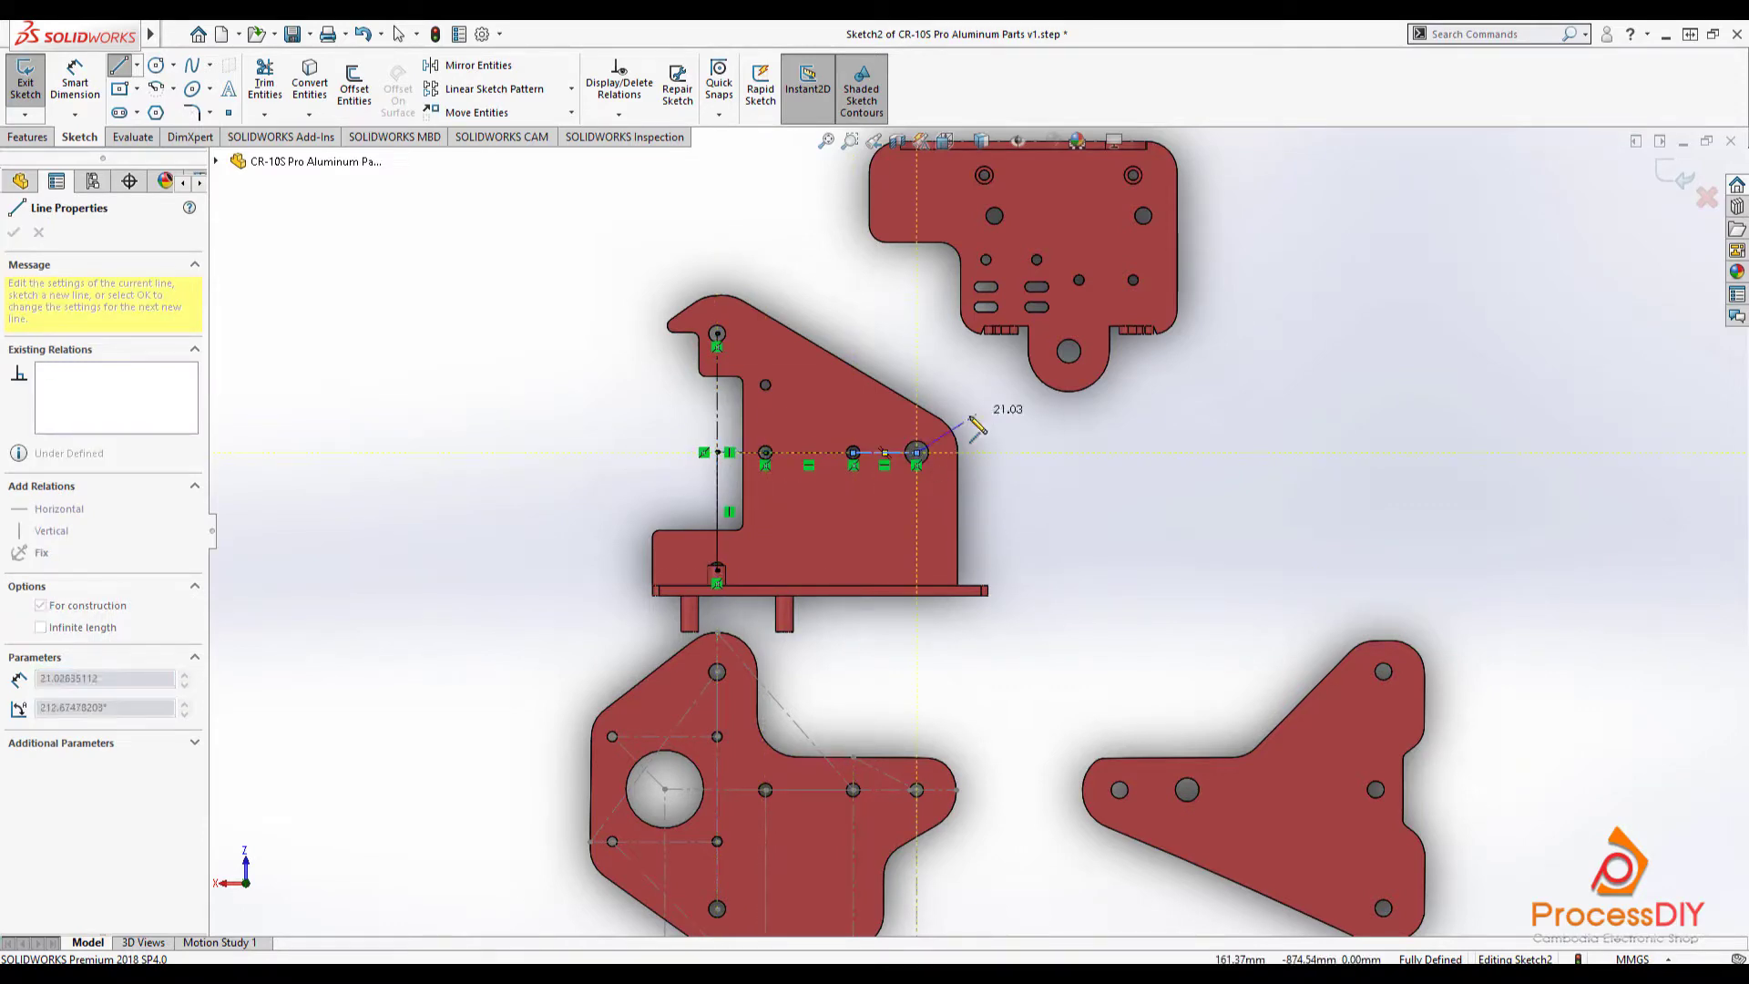
pyautogui.scroll(2, 974, 426)
pyautogui.scroll(-5, 970, 514)
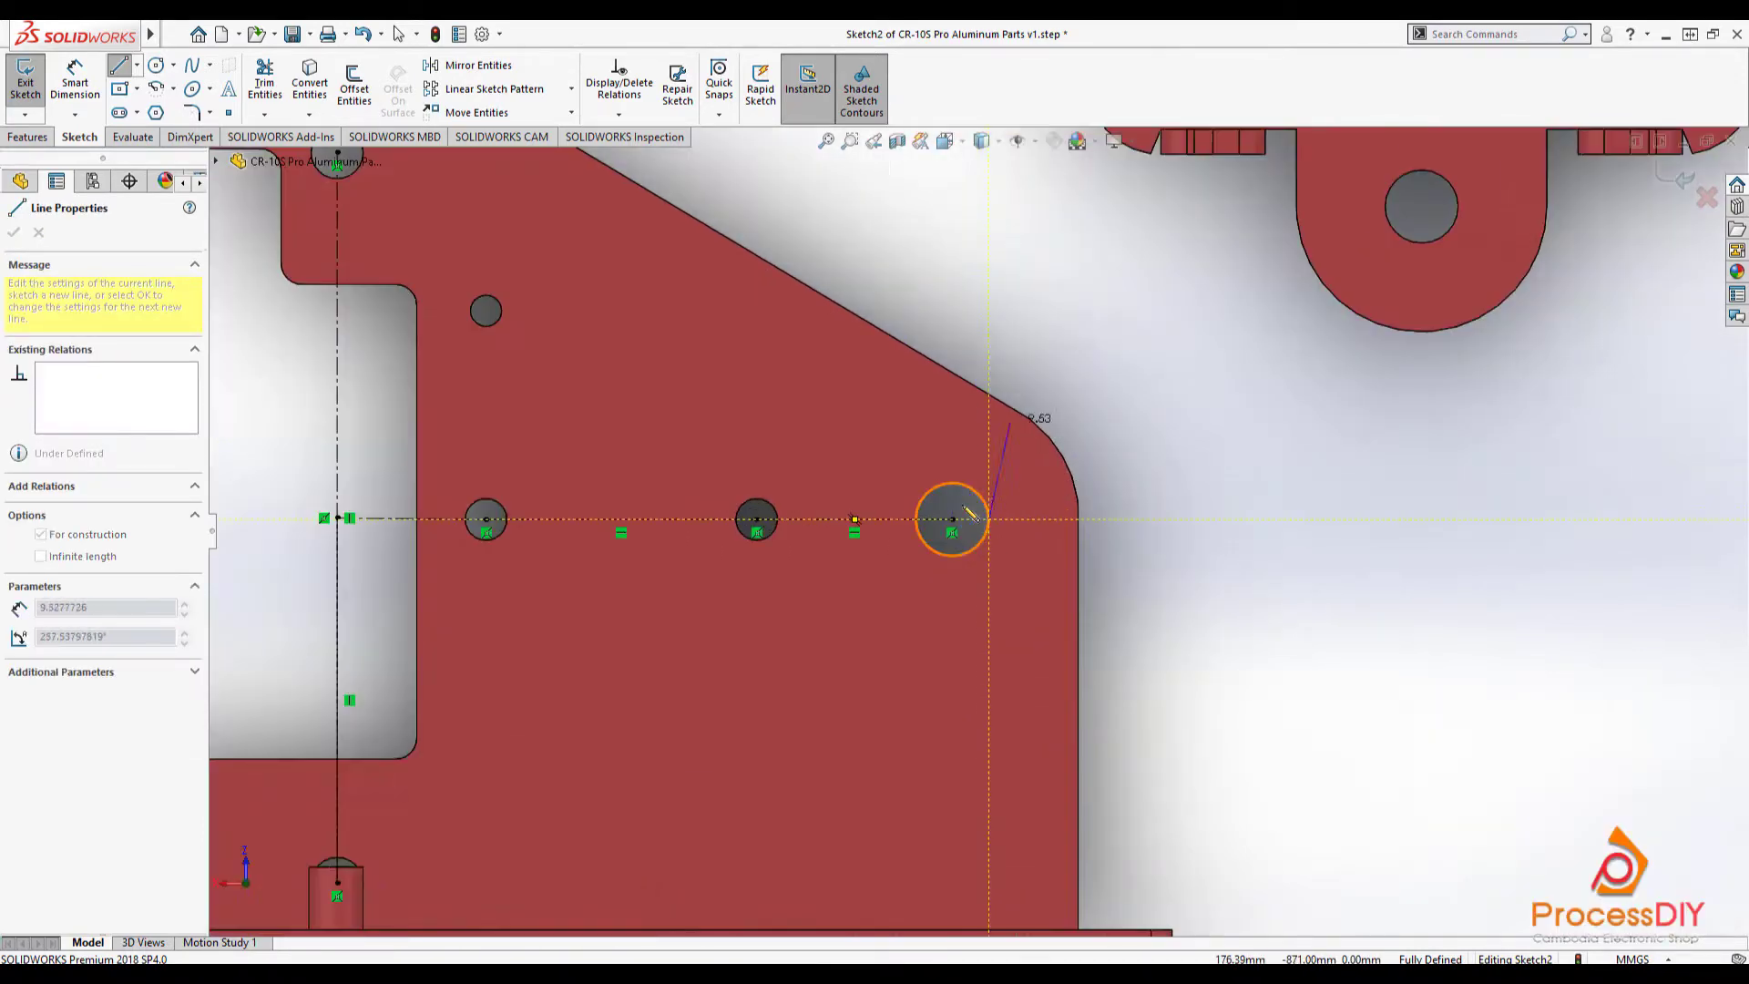
pyautogui.press('Escape')
# - Draw a horizontal centerline from the centre of the largest hole to its outer edge
pyautogui.rightClick(135, 61)
pyautogui.click(136, 65)
pyautogui.click(151, 111)
pyautogui.click(953, 519)
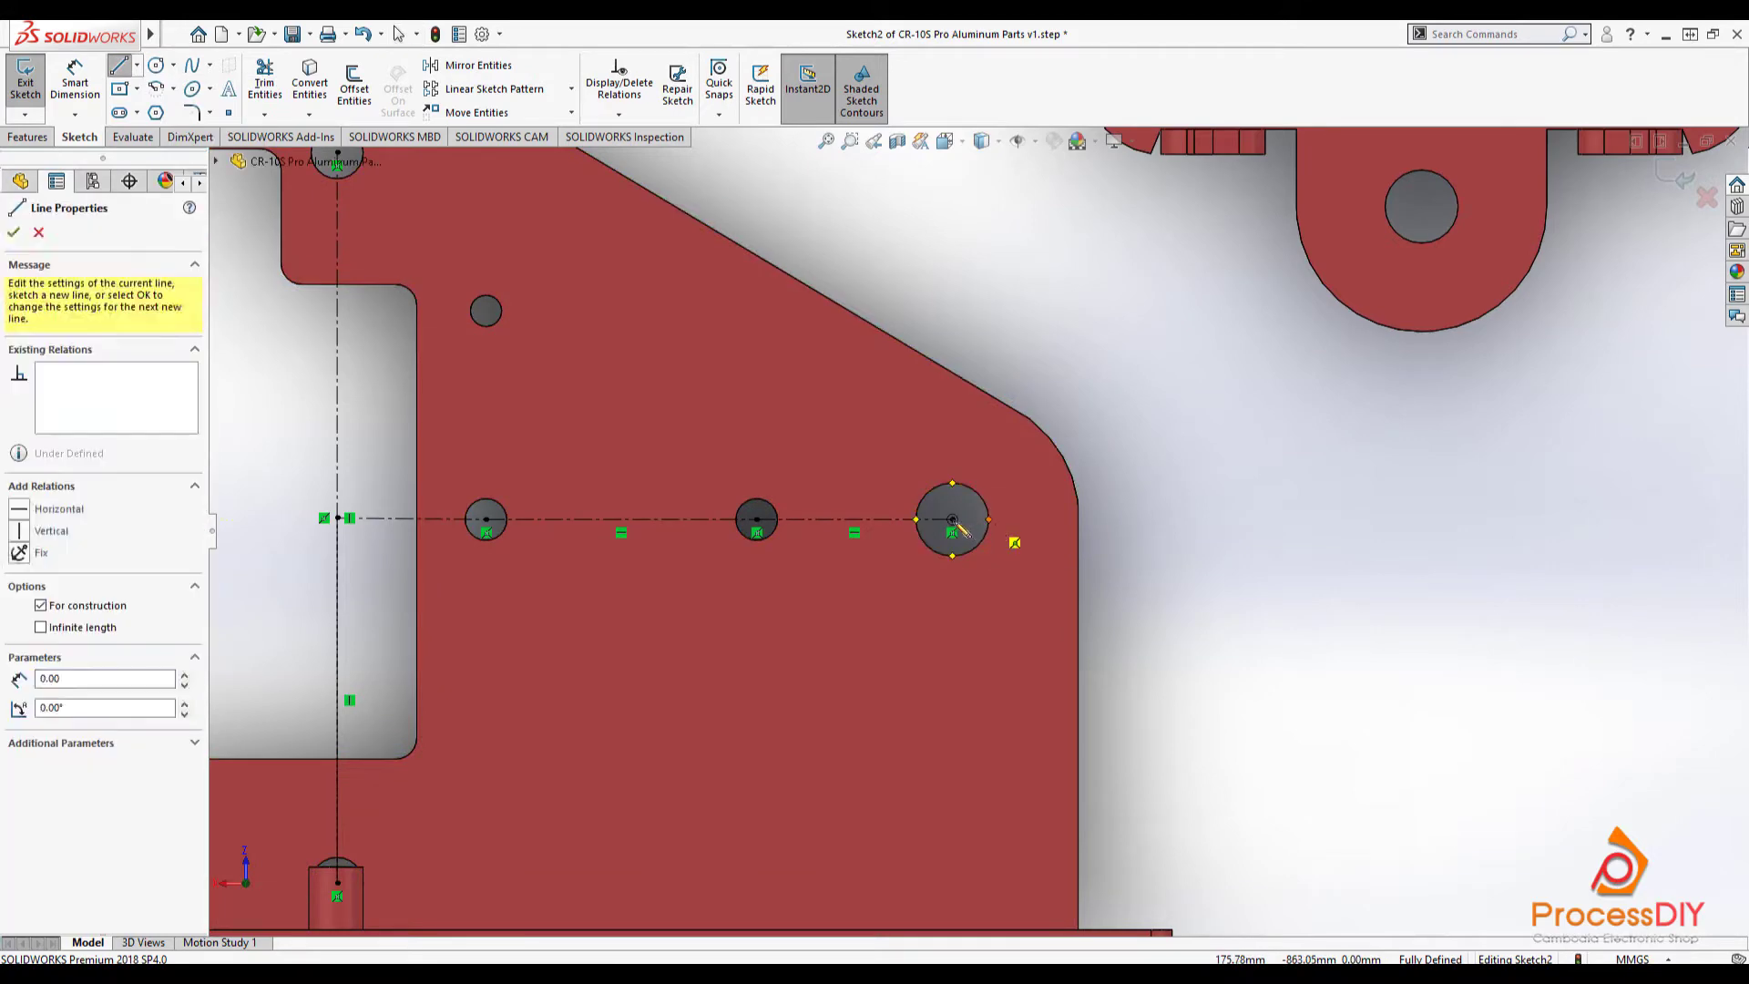
pyautogui.click(988, 519)
pyautogui.press('Escape')
# - Draw a vertical centerline from the first hole in the row up to the centre of the small hole above it
pyautogui.scroll(-3, 656, 465)
pyautogui.scroll(4, 710, 410)
pyautogui.click(137, 64)
pyautogui.click(150, 112)
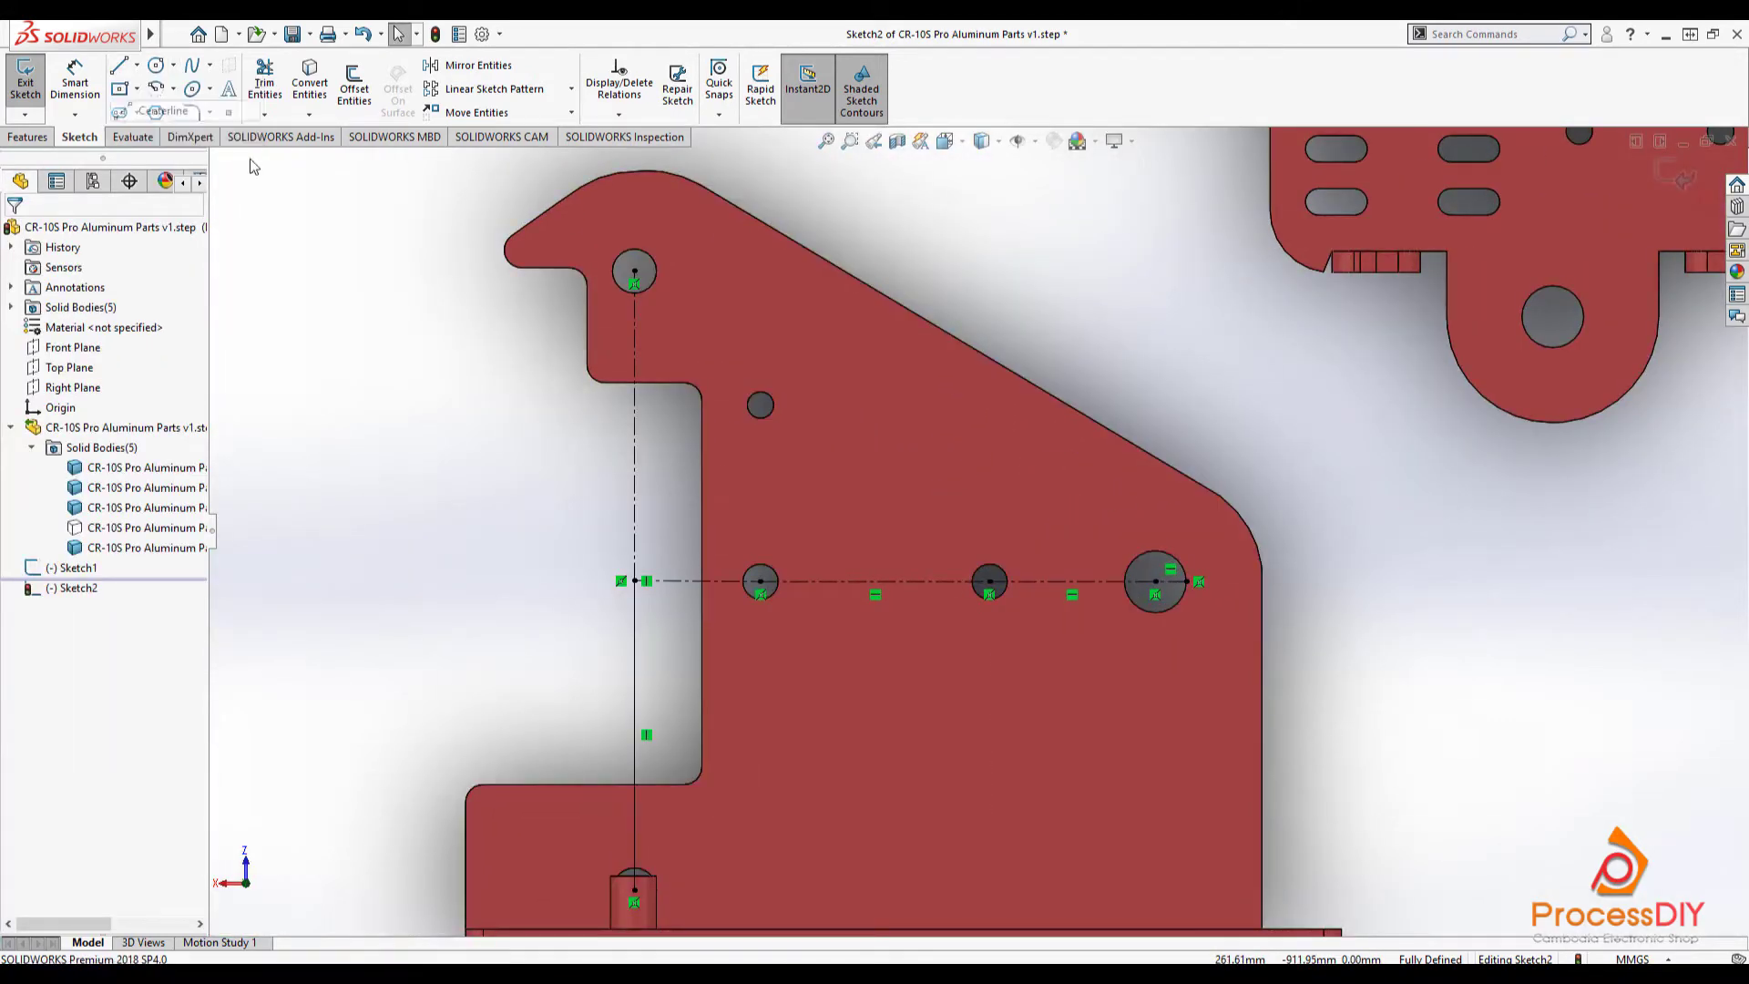
pyautogui.click(762, 579)
pyautogui.click(789, 374)
pyautogui.press('Escape')
pyautogui.scroll(1, 942, 513)
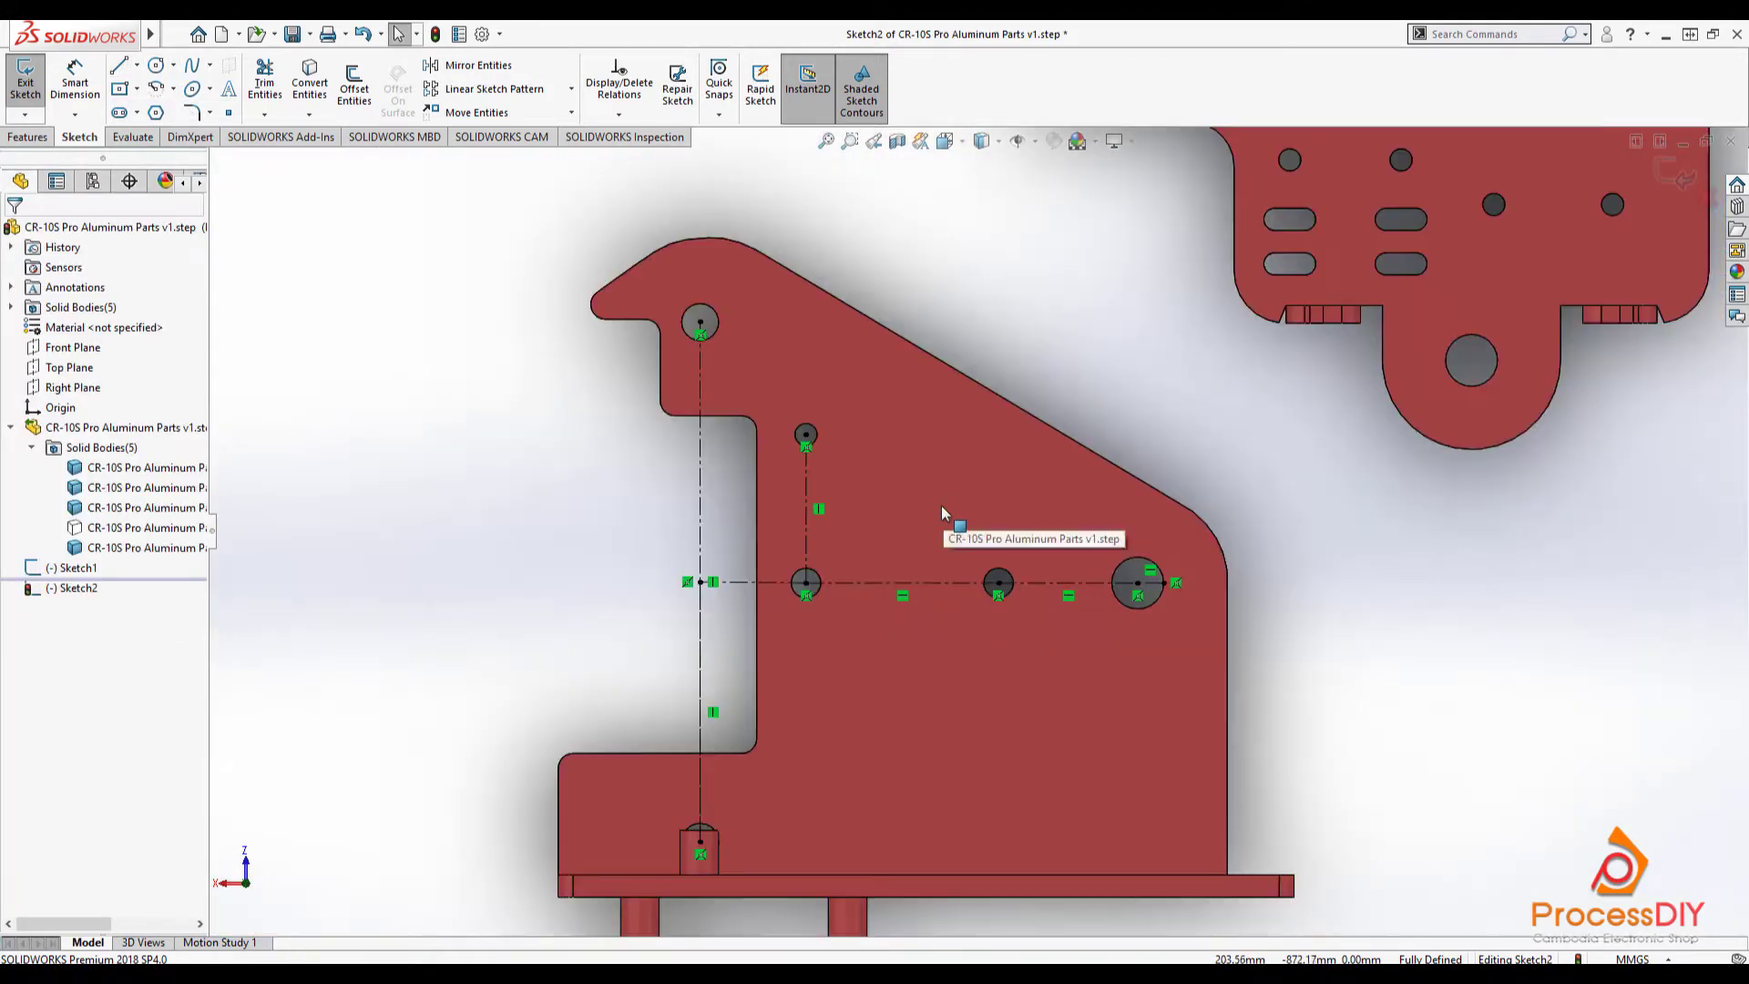
# - Draw a centerline between the arc and centre of the fillet under the hook, and remove the stray line to the hook tip
pyautogui.click(137, 64)
pyautogui.click(151, 111)
pyautogui.click(598, 306)
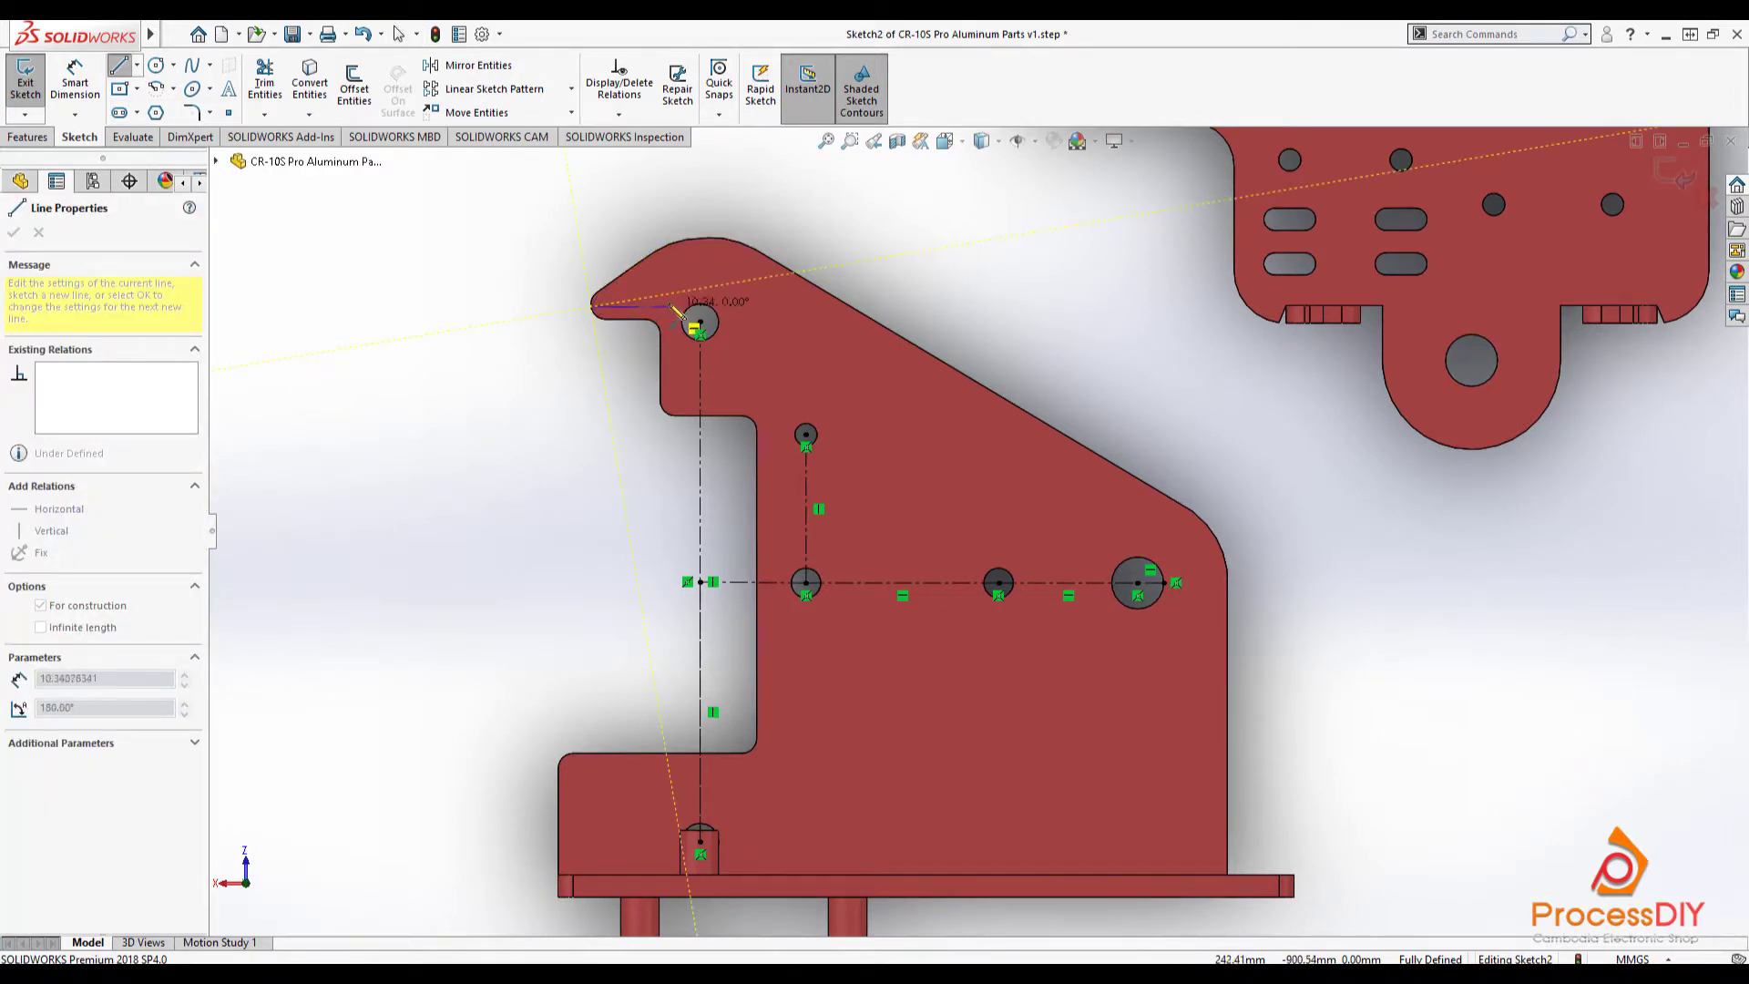
pyautogui.click(644, 333)
pyautogui.press('Escape')
pyautogui.scroll(5, 638, 309)
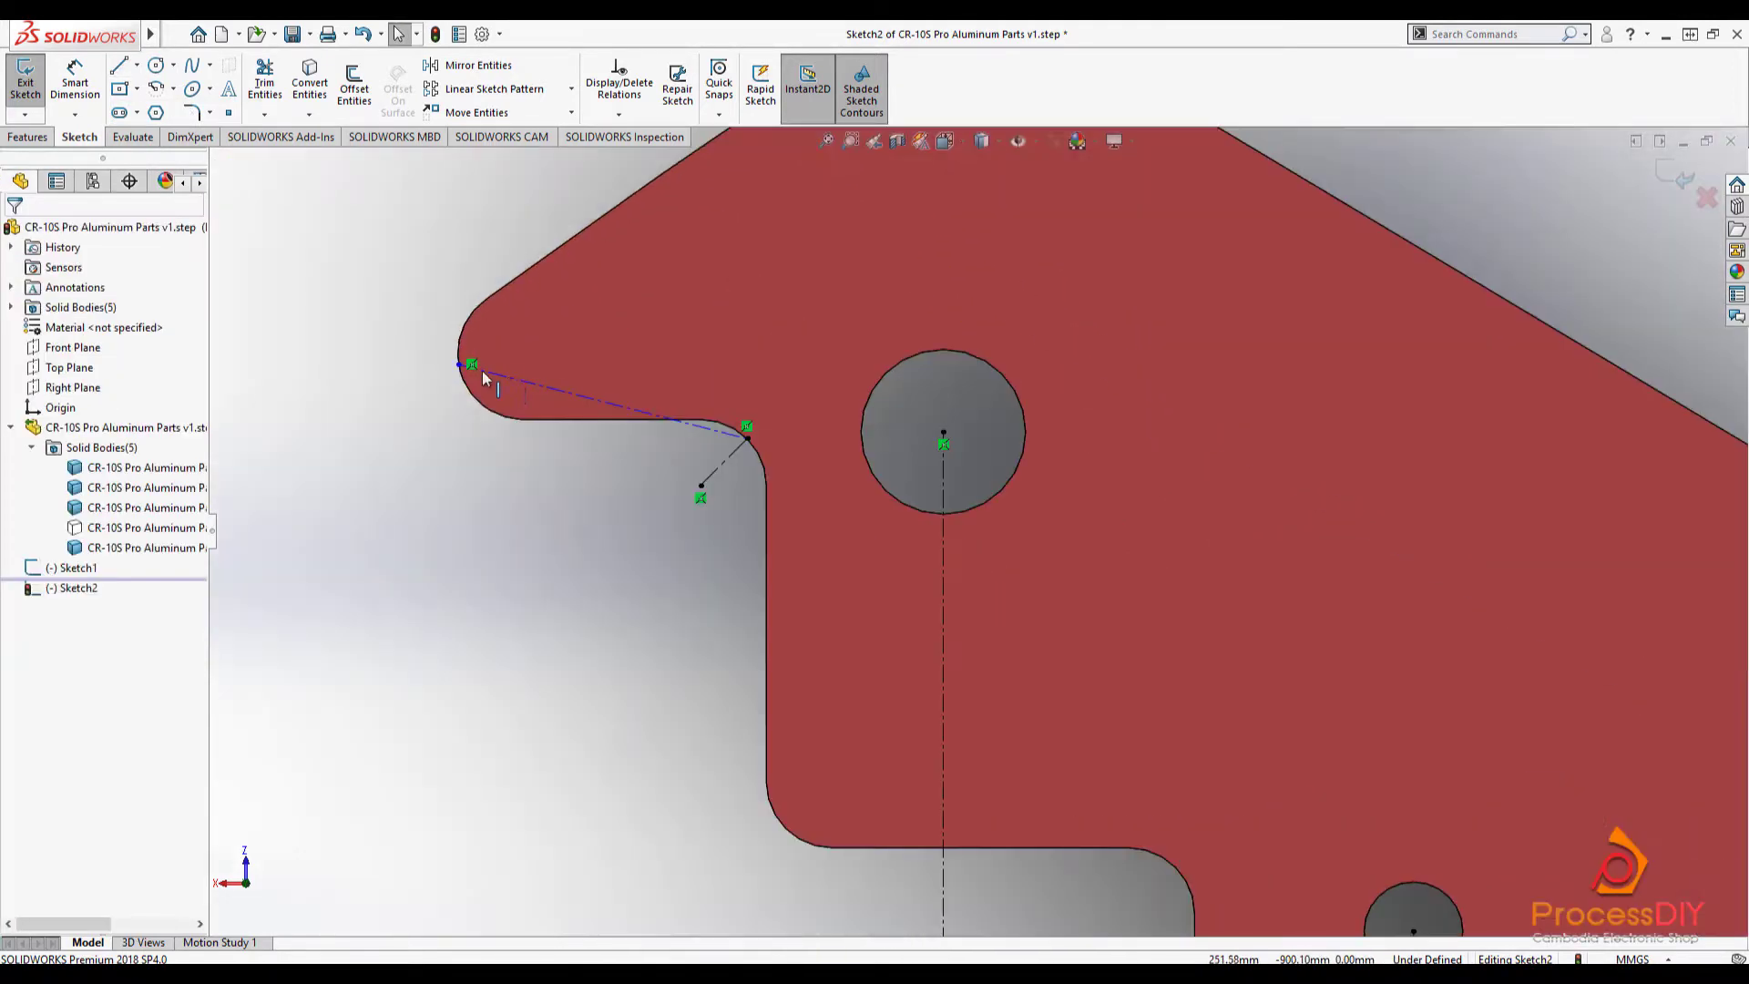
pyautogui.press('Return')
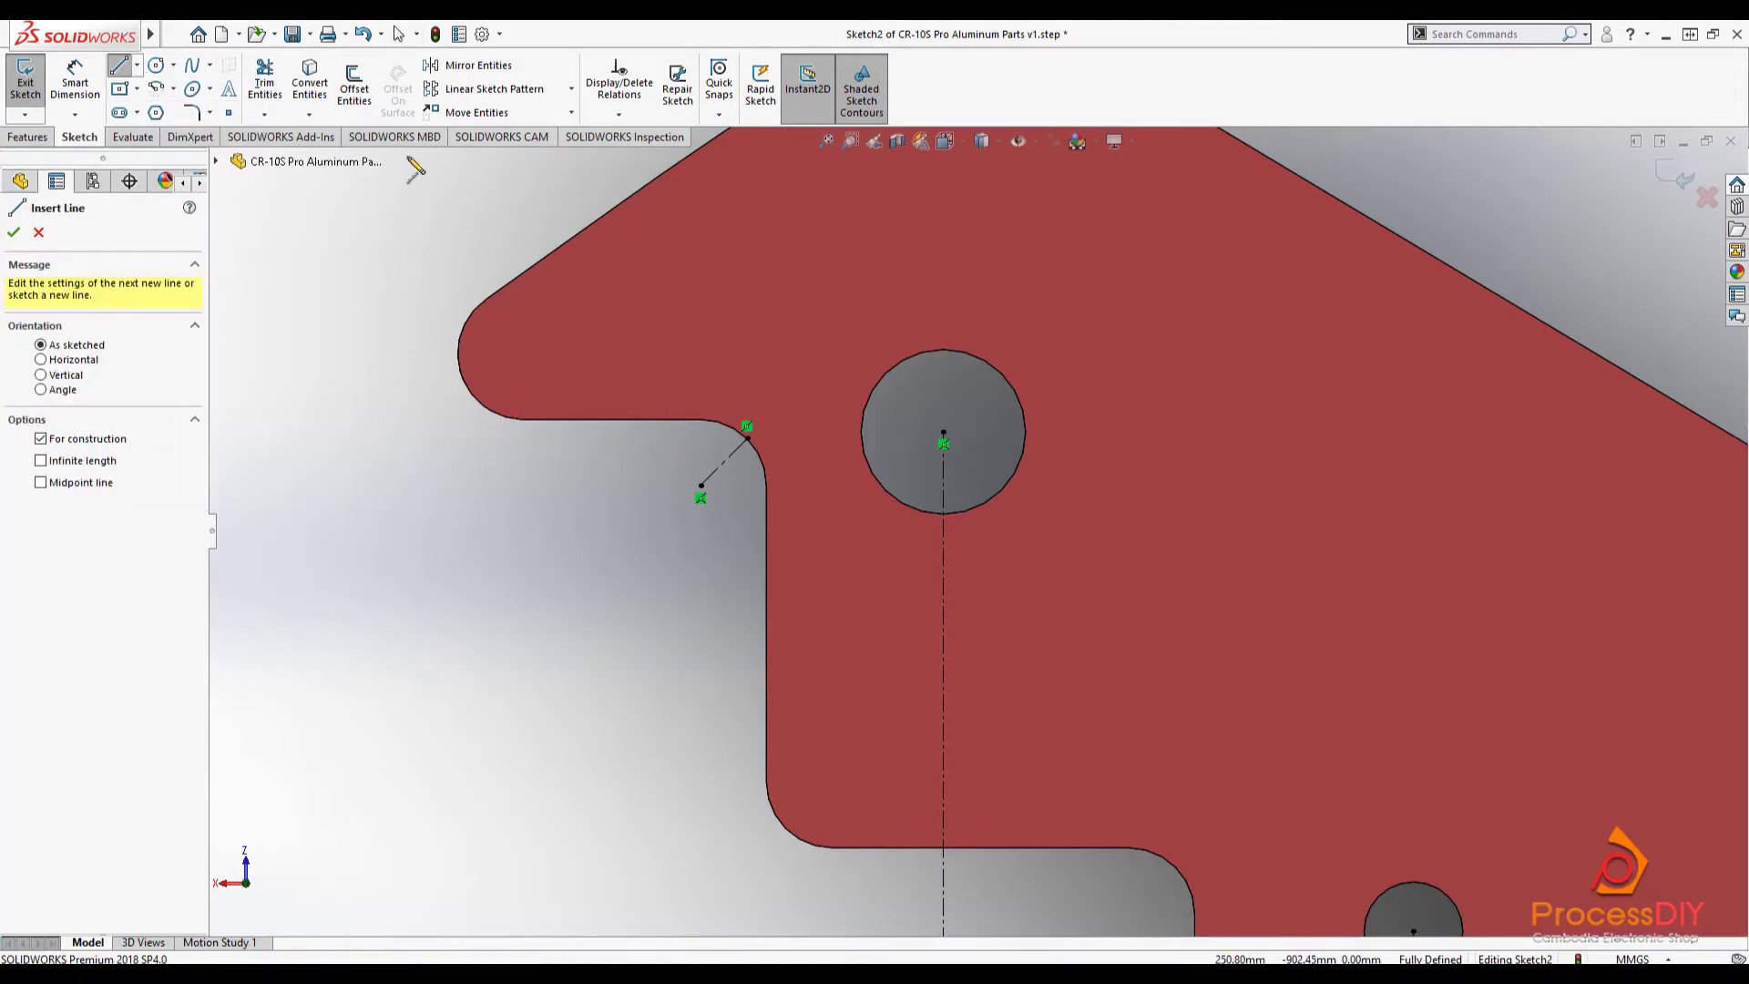
# - Trace the rounded tip of the hook with a three-point arc
pyautogui.click(157, 89)
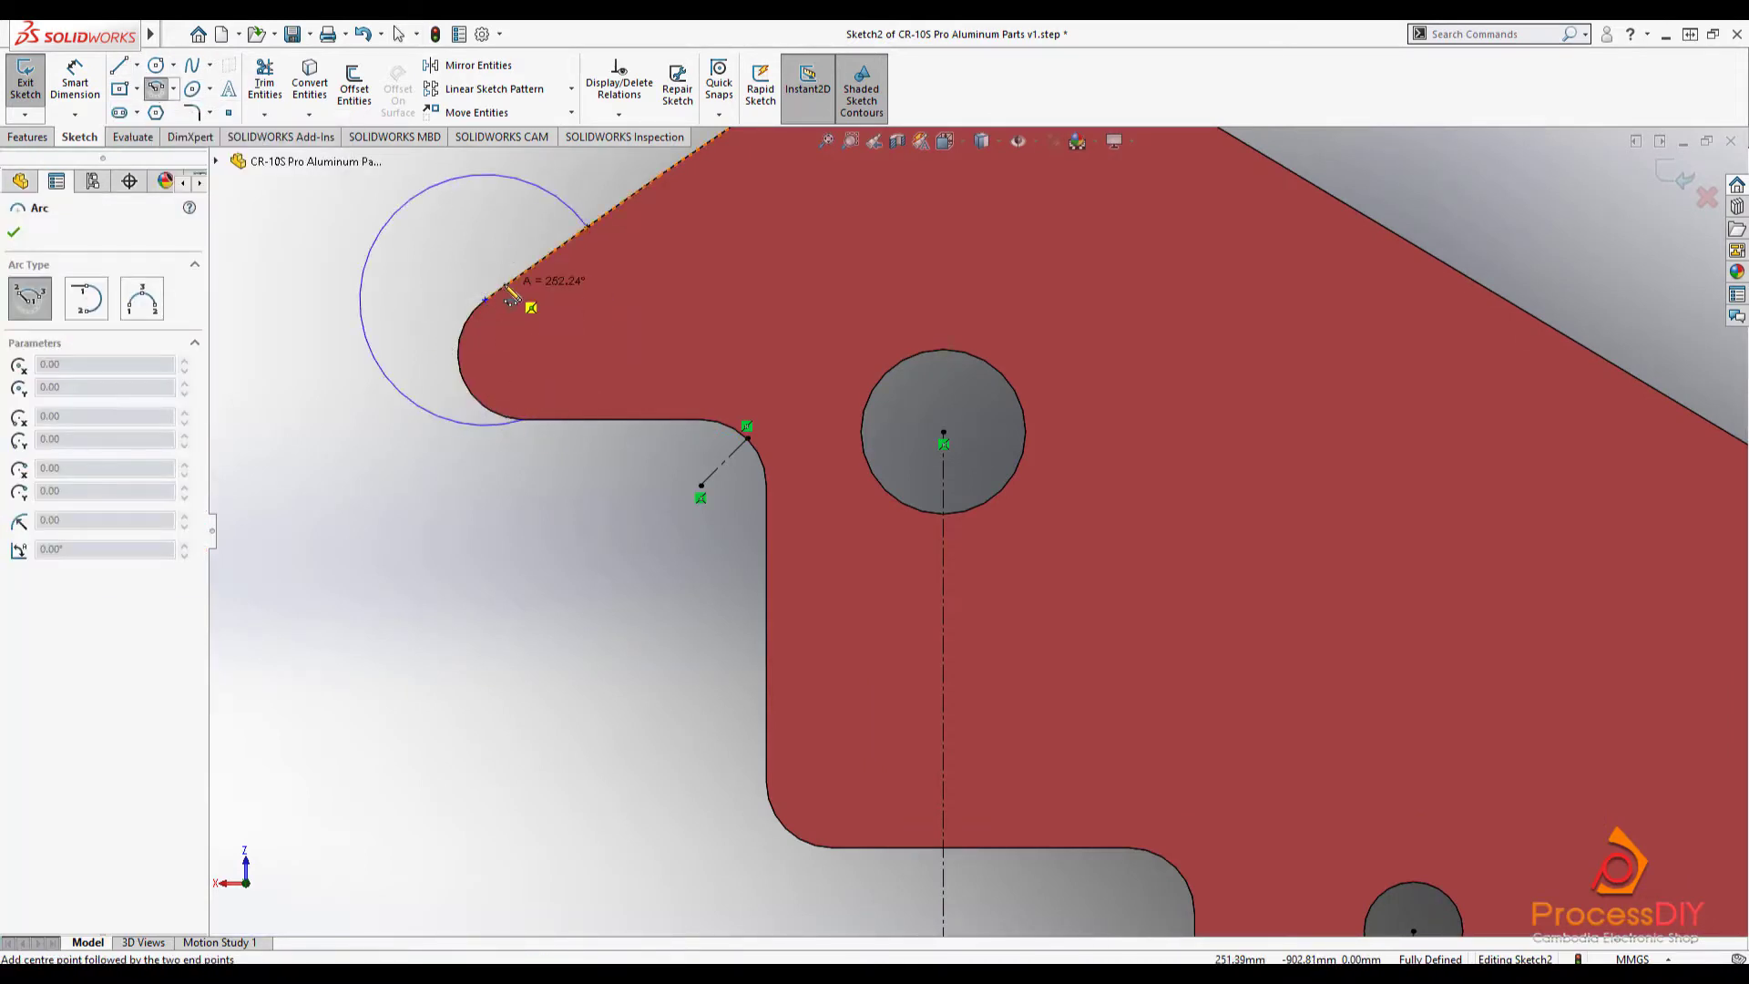
pyautogui.press('Escape')
pyautogui.click(173, 88)
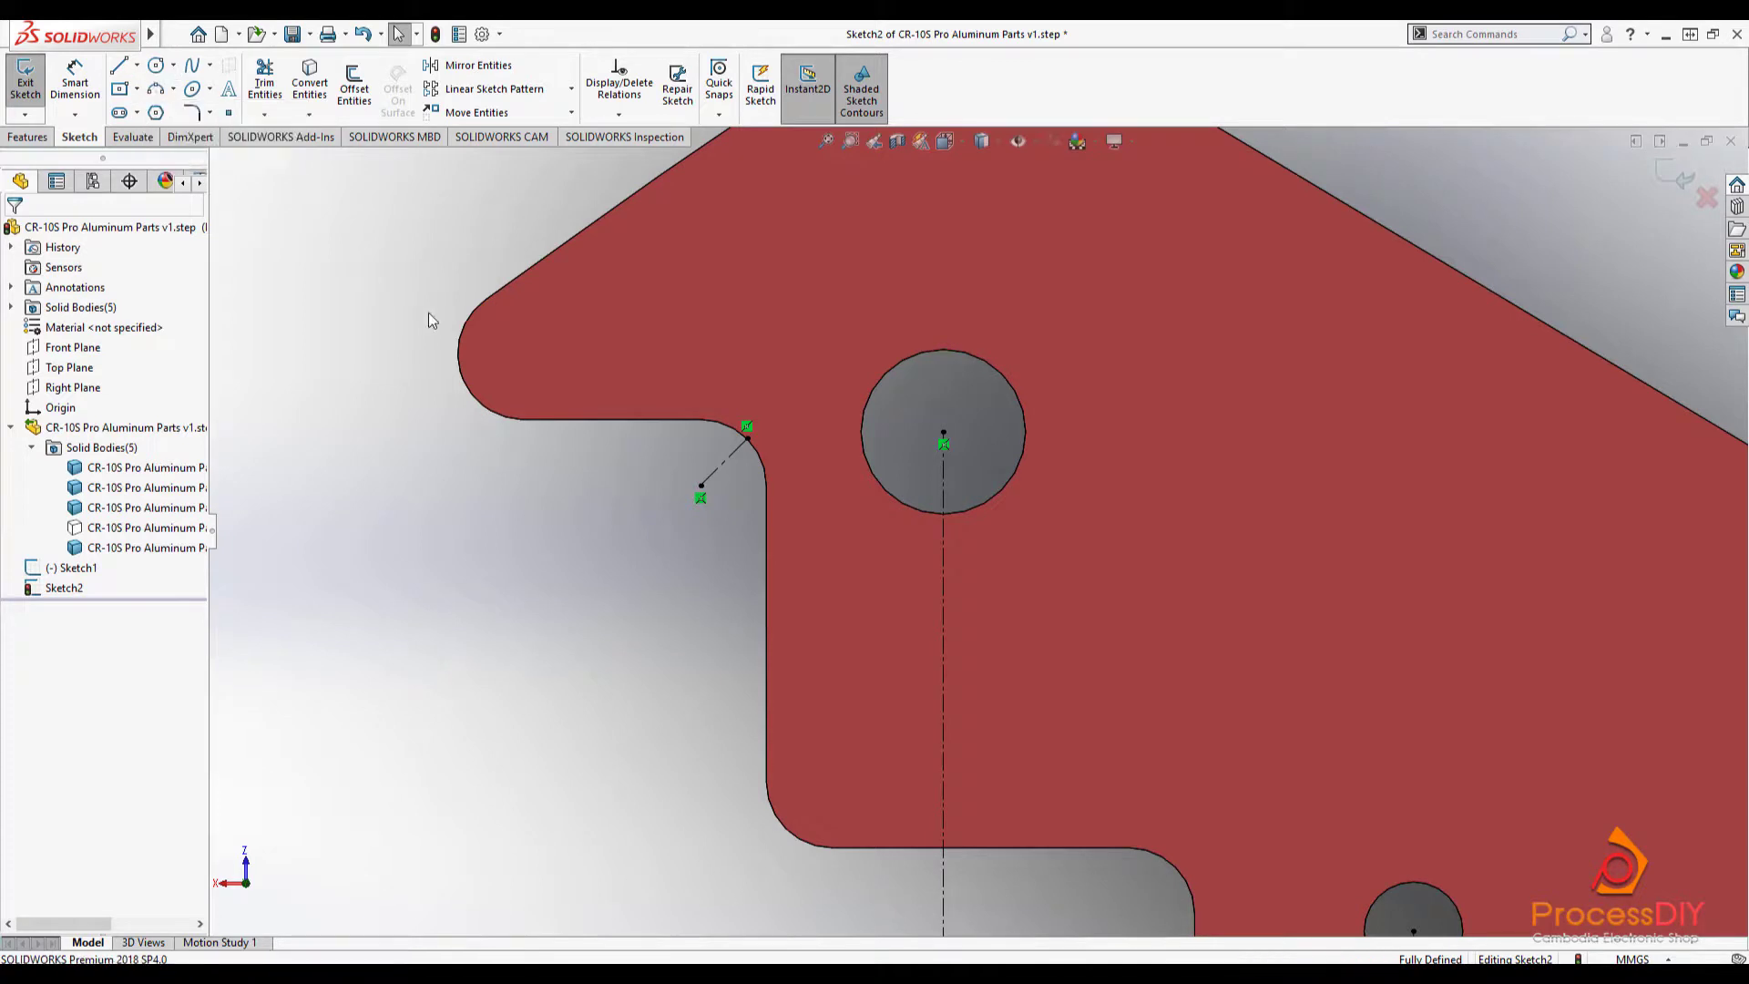
pyautogui.click(471, 390)
# - Chain centerlines from the hook tip's arc centre across and down to the first fillet's centre, then on to the next fillet's arc and centre
pyautogui.press('l')
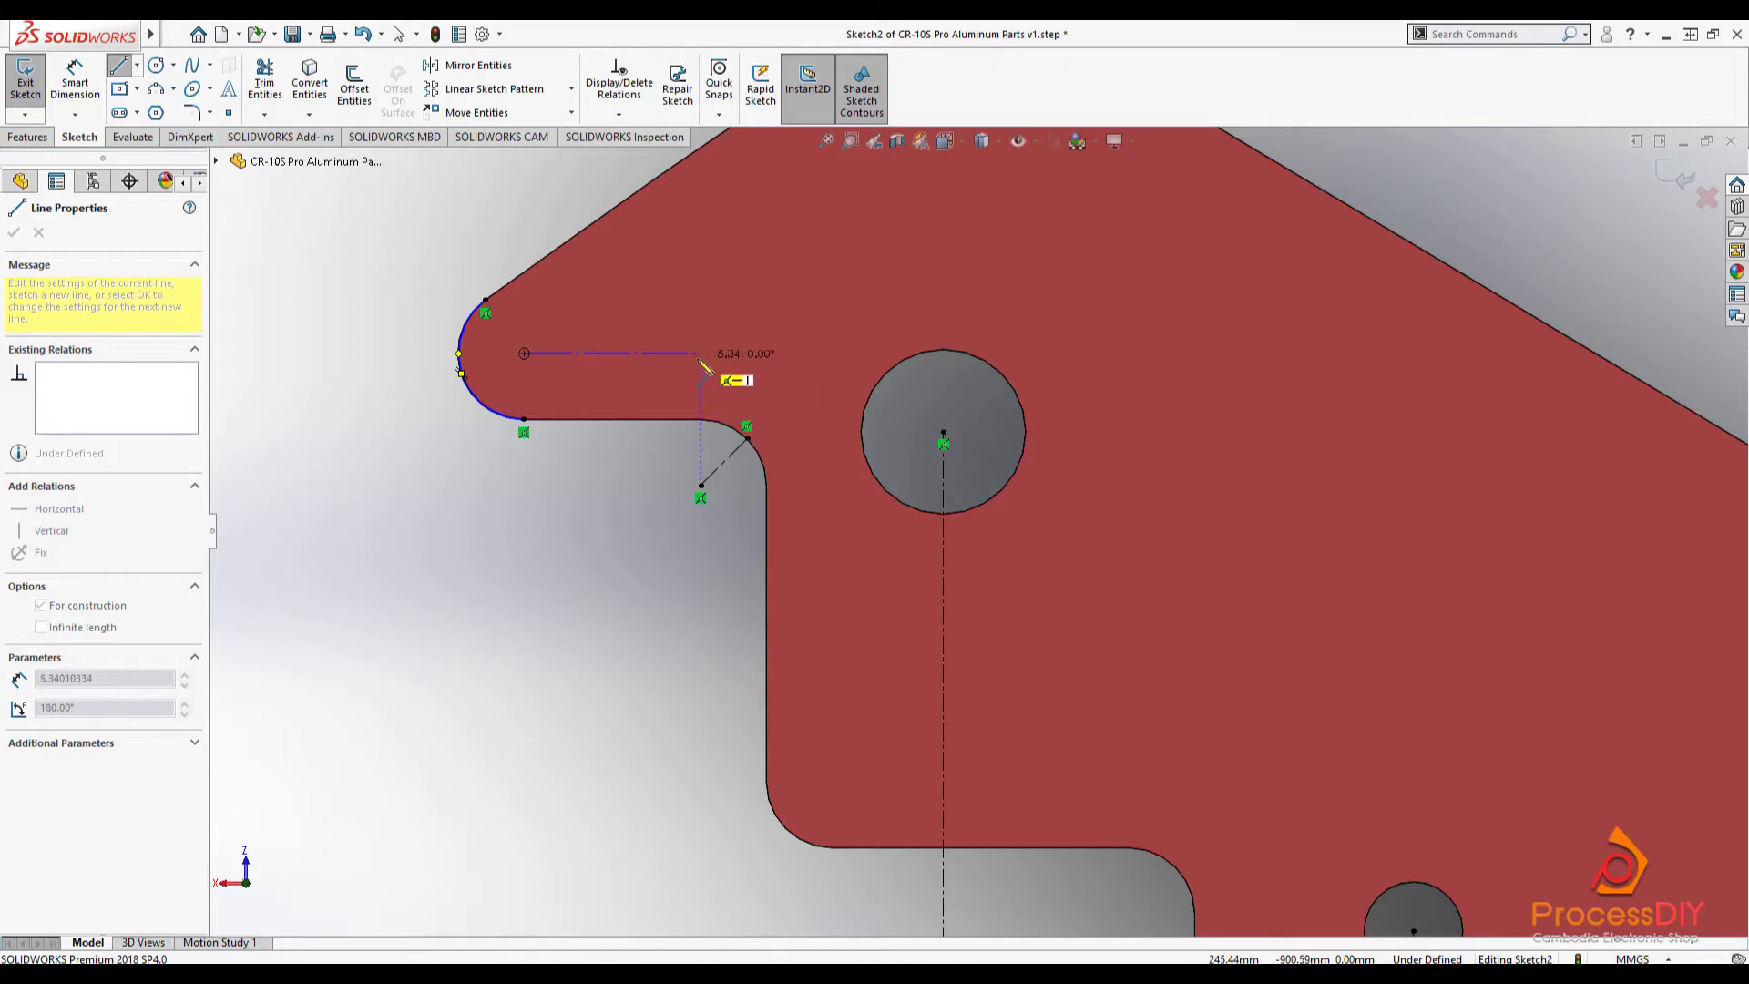
pyautogui.click(700, 354)
pyautogui.click(700, 486)
pyautogui.scroll(1, 700, 486)
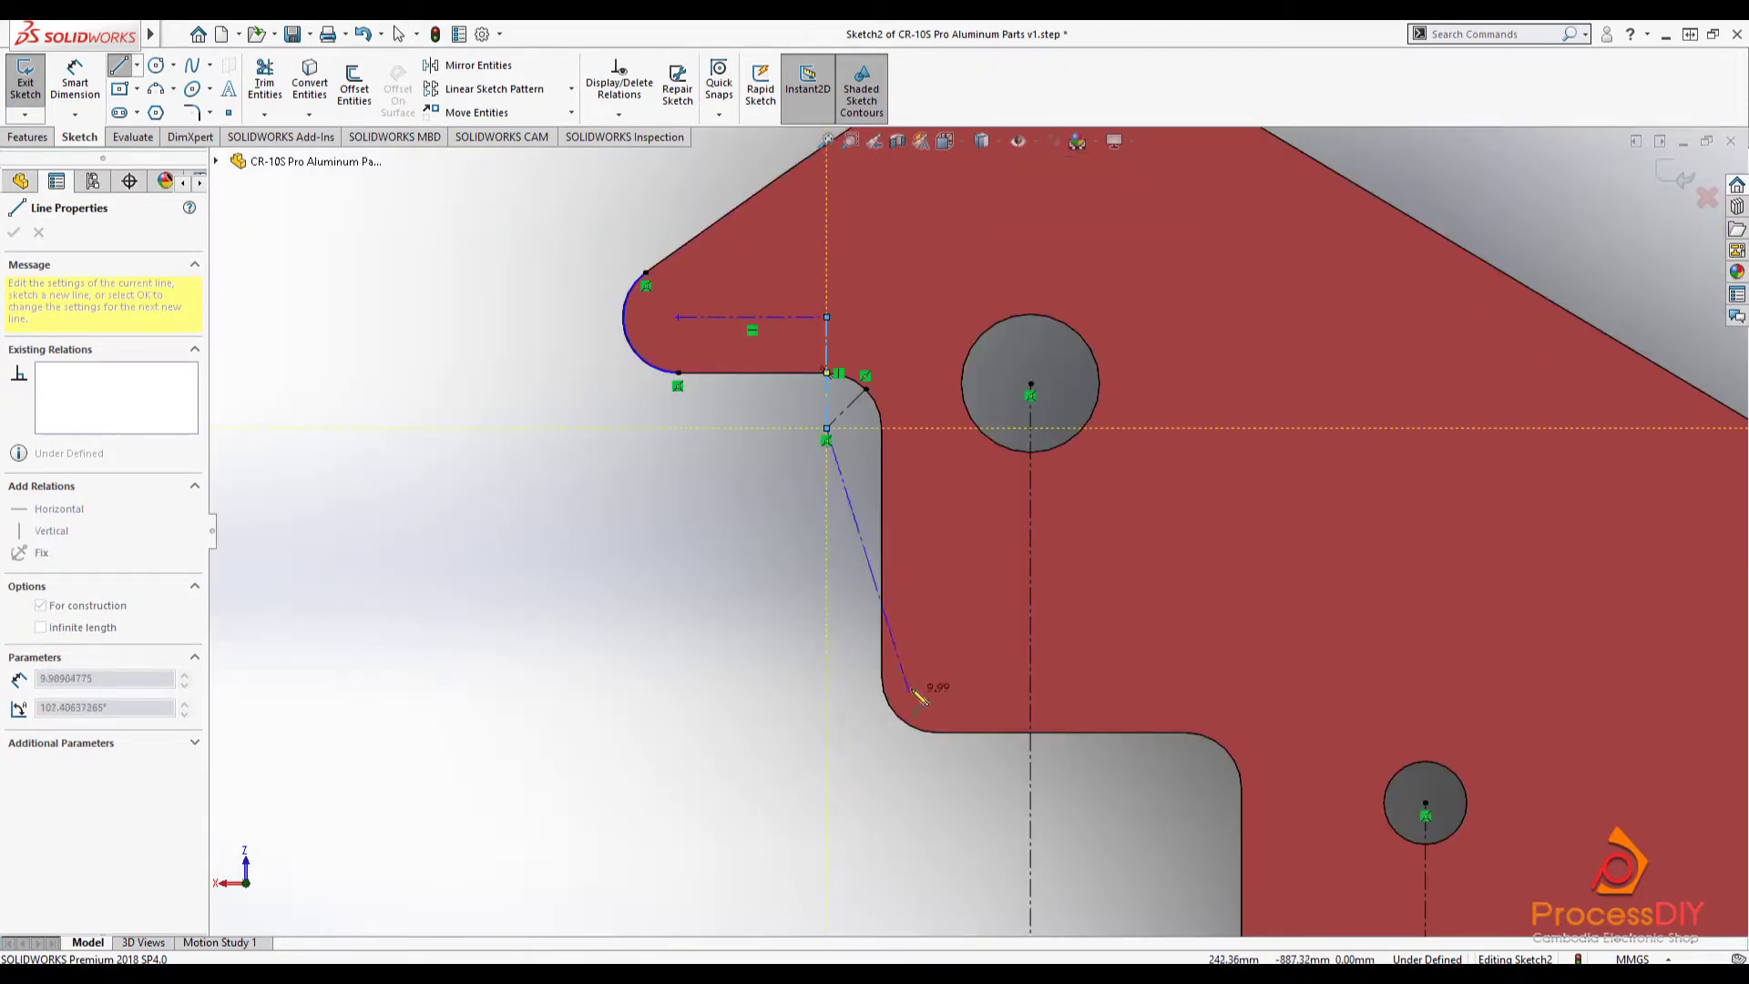
pyautogui.doubleClick(939, 678)
pyautogui.press('Escape')
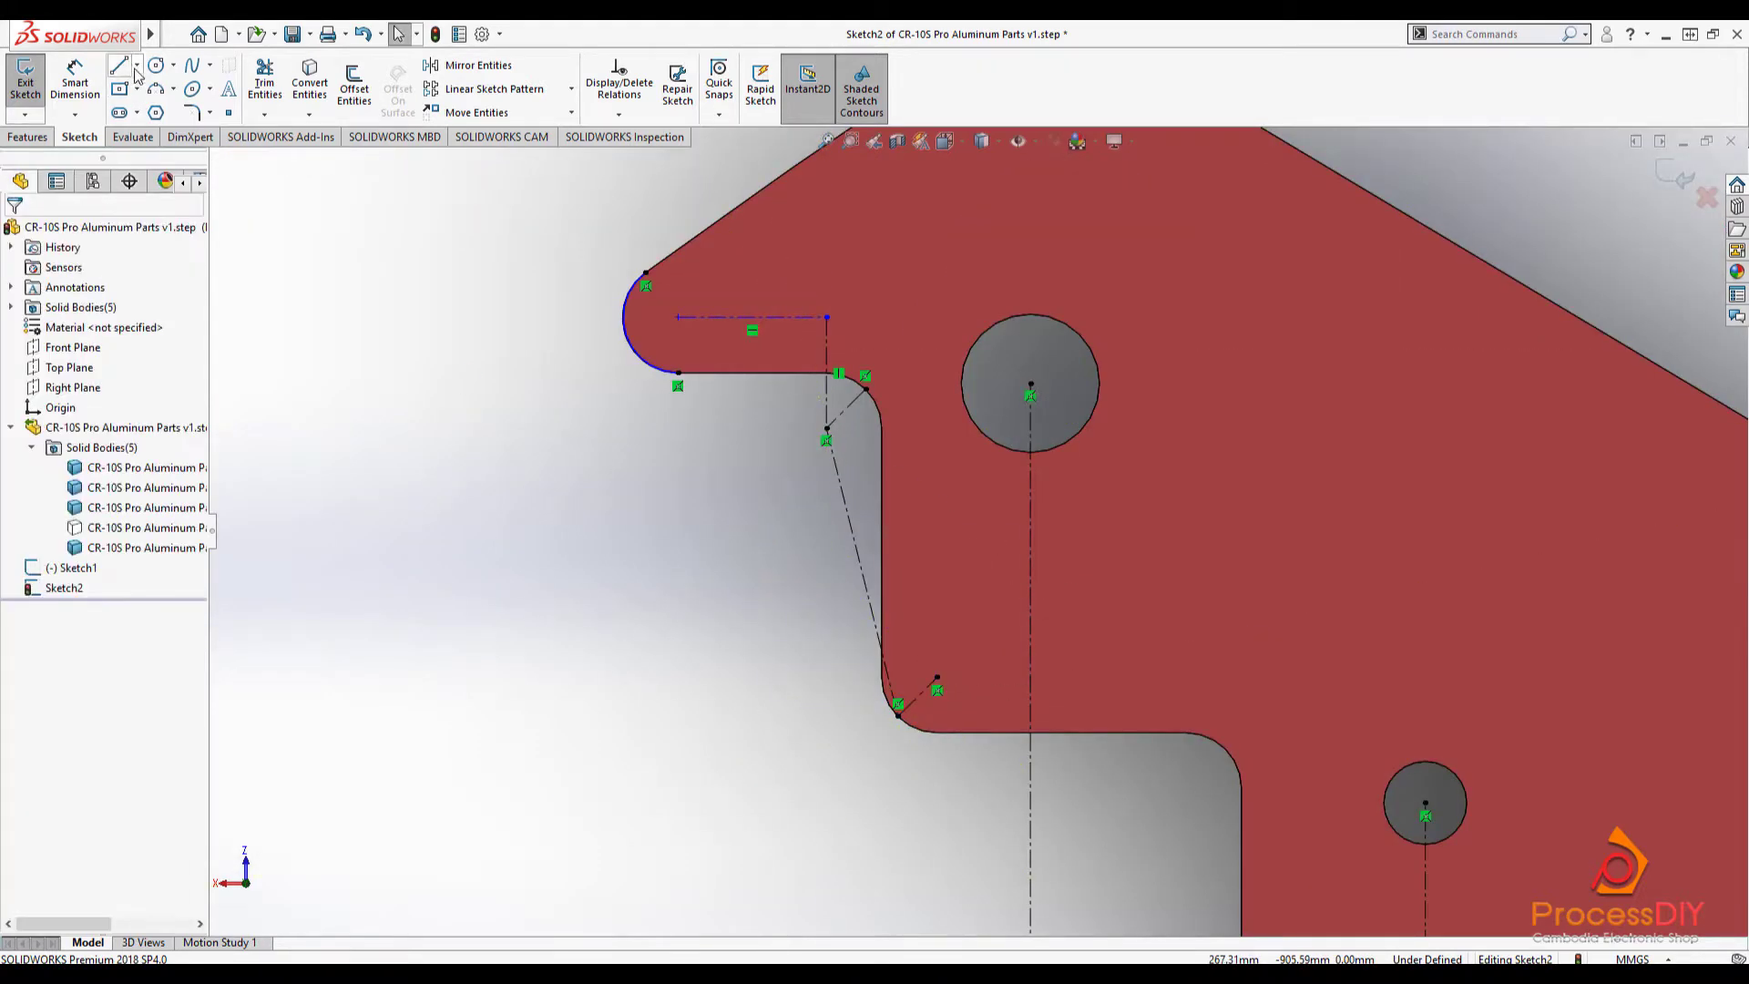
# - Draw a vertical centerline from the lower fillet's centre up to the hook's underside level, and a horizontal one back along that edge
pyautogui.click(937, 678)
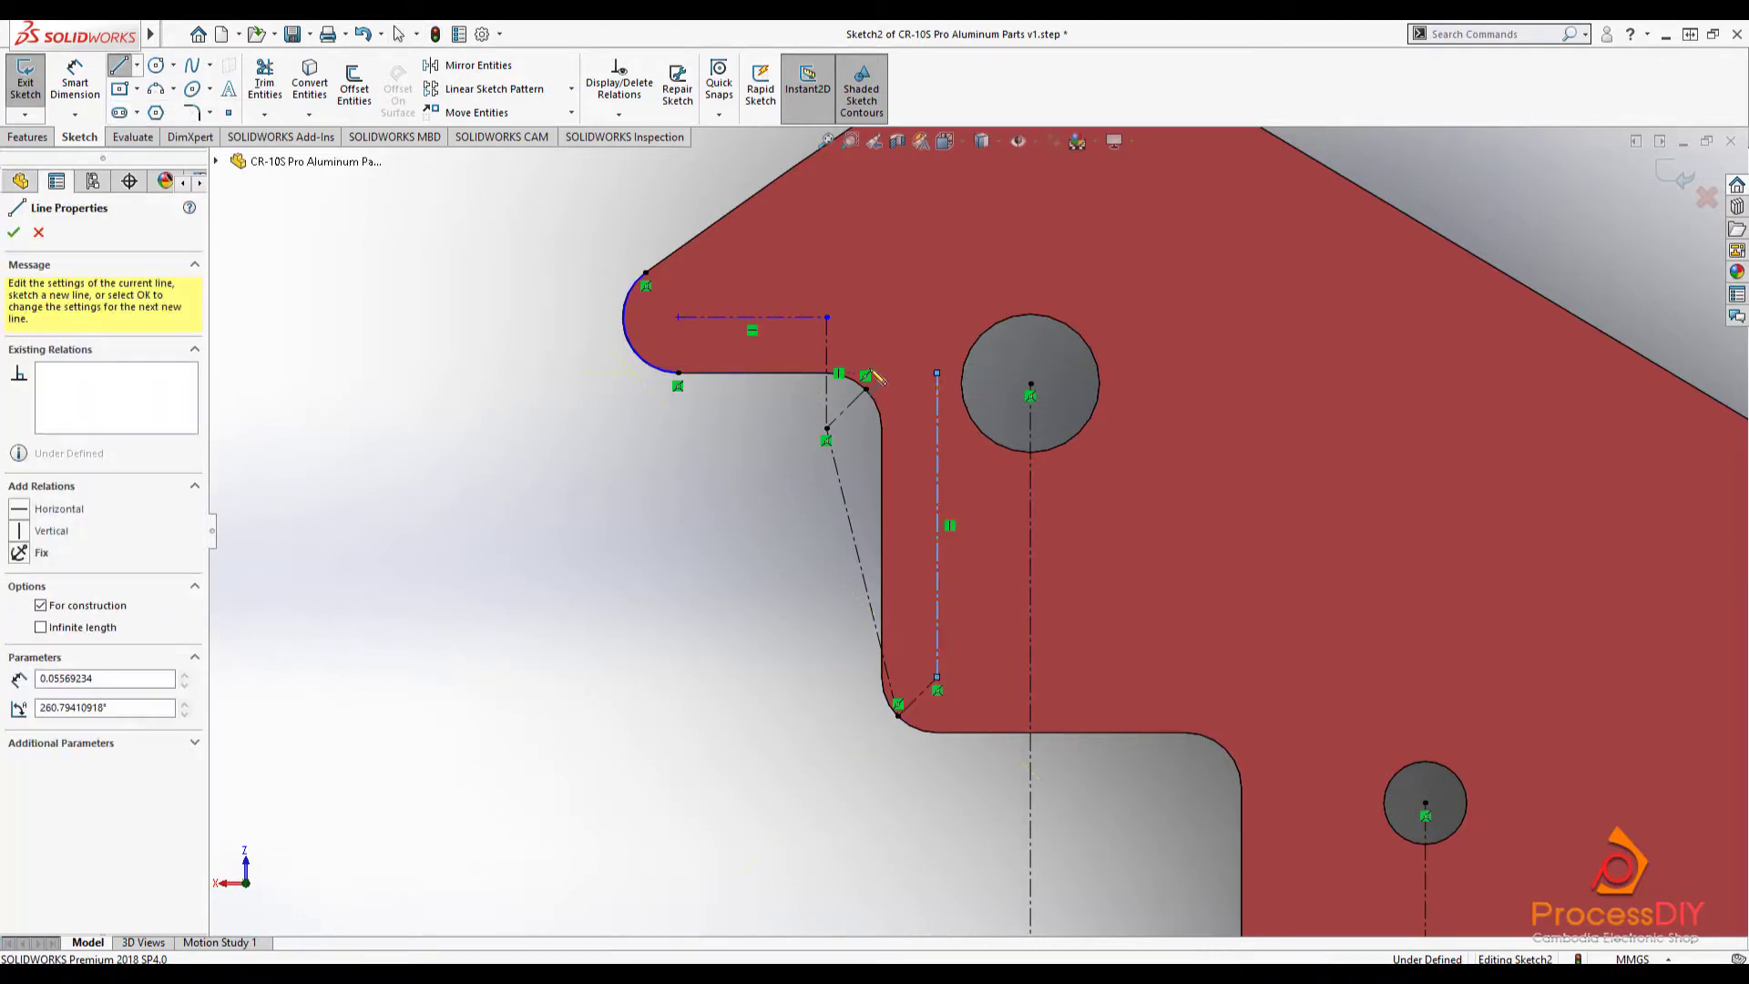
pyautogui.click(938, 372)
pyautogui.doubleClick(826, 372)
pyautogui.press('Escape')
# - Add centerlines along the short vertical edge and the ledge below the hook, marking the fillets' tangent points and the next corner fillet's radius
pyautogui.click(137, 66)
pyautogui.click(163, 110)
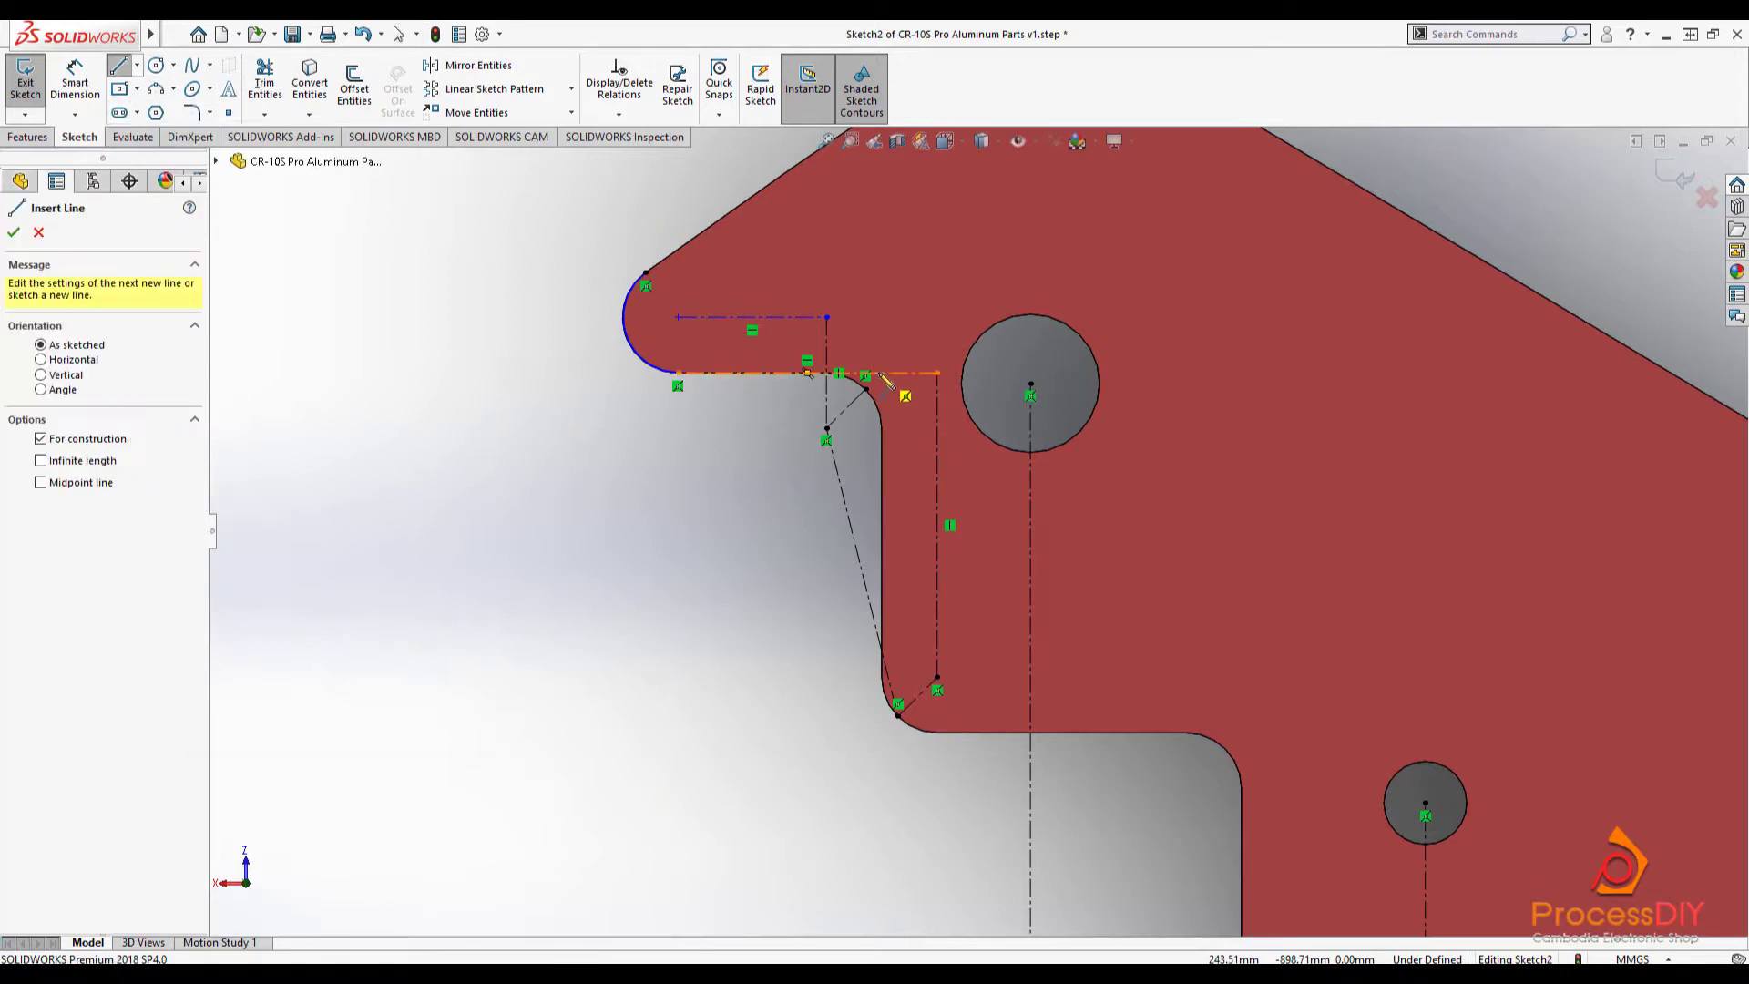
pyautogui.click(882, 373)
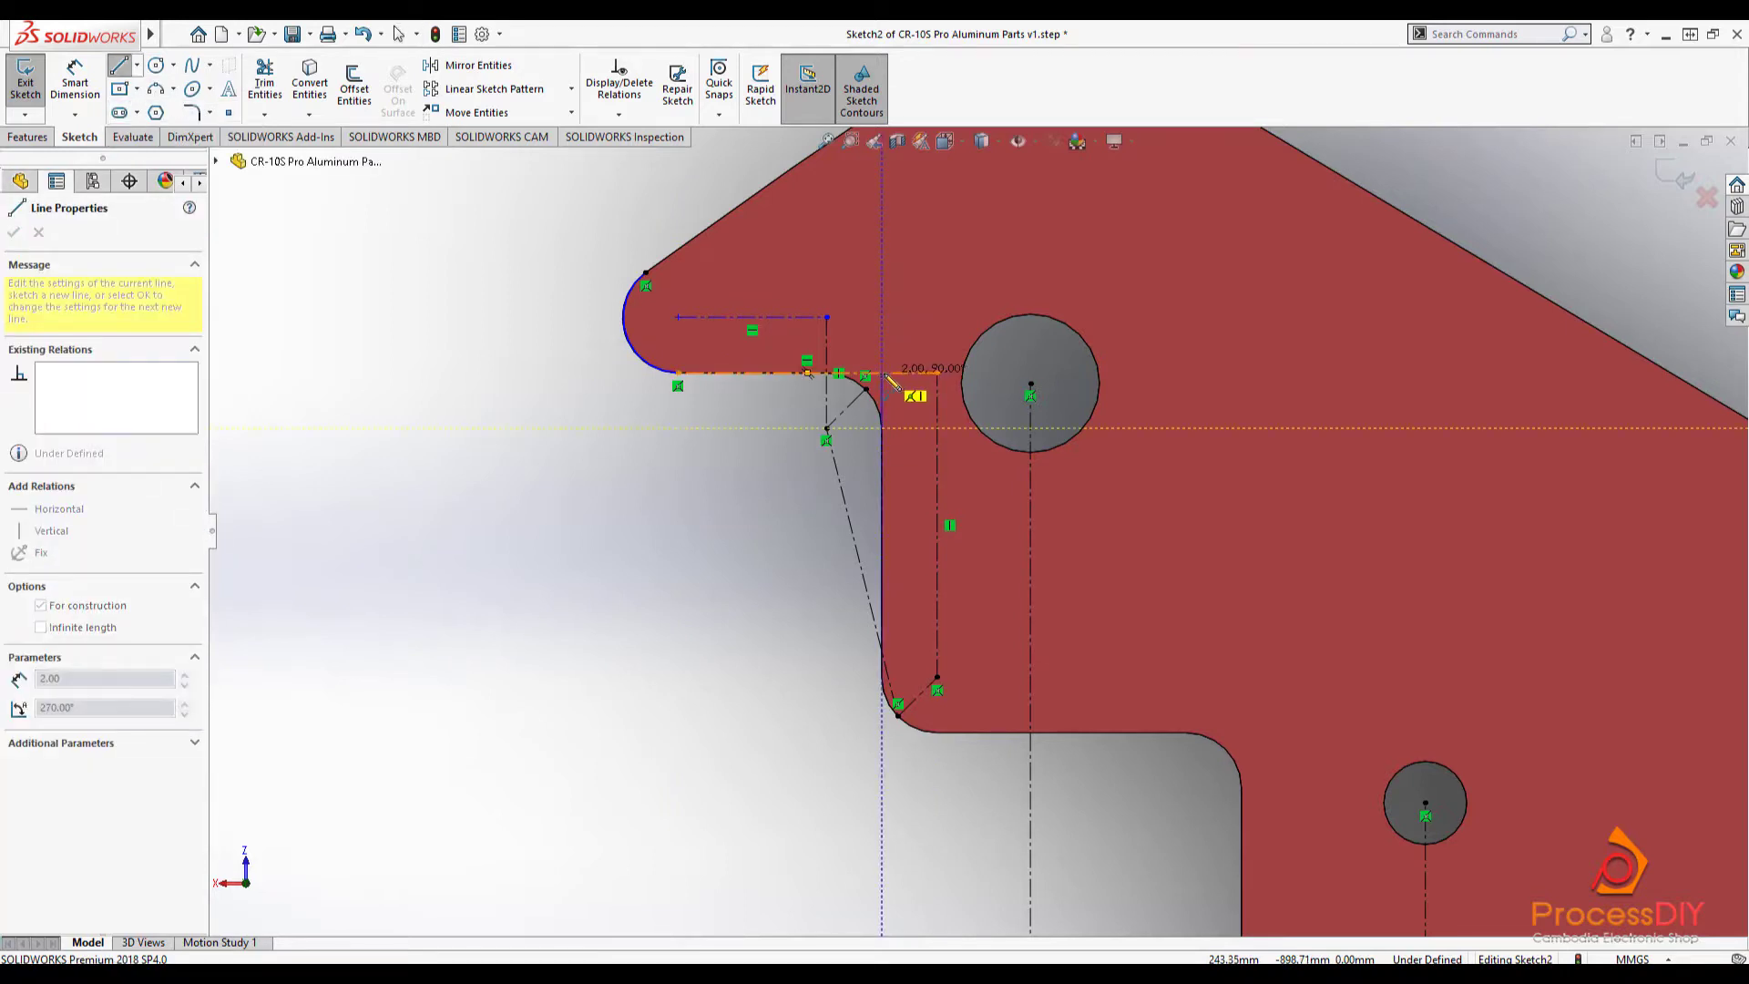
pyautogui.click(937, 676)
pyautogui.click(937, 731)
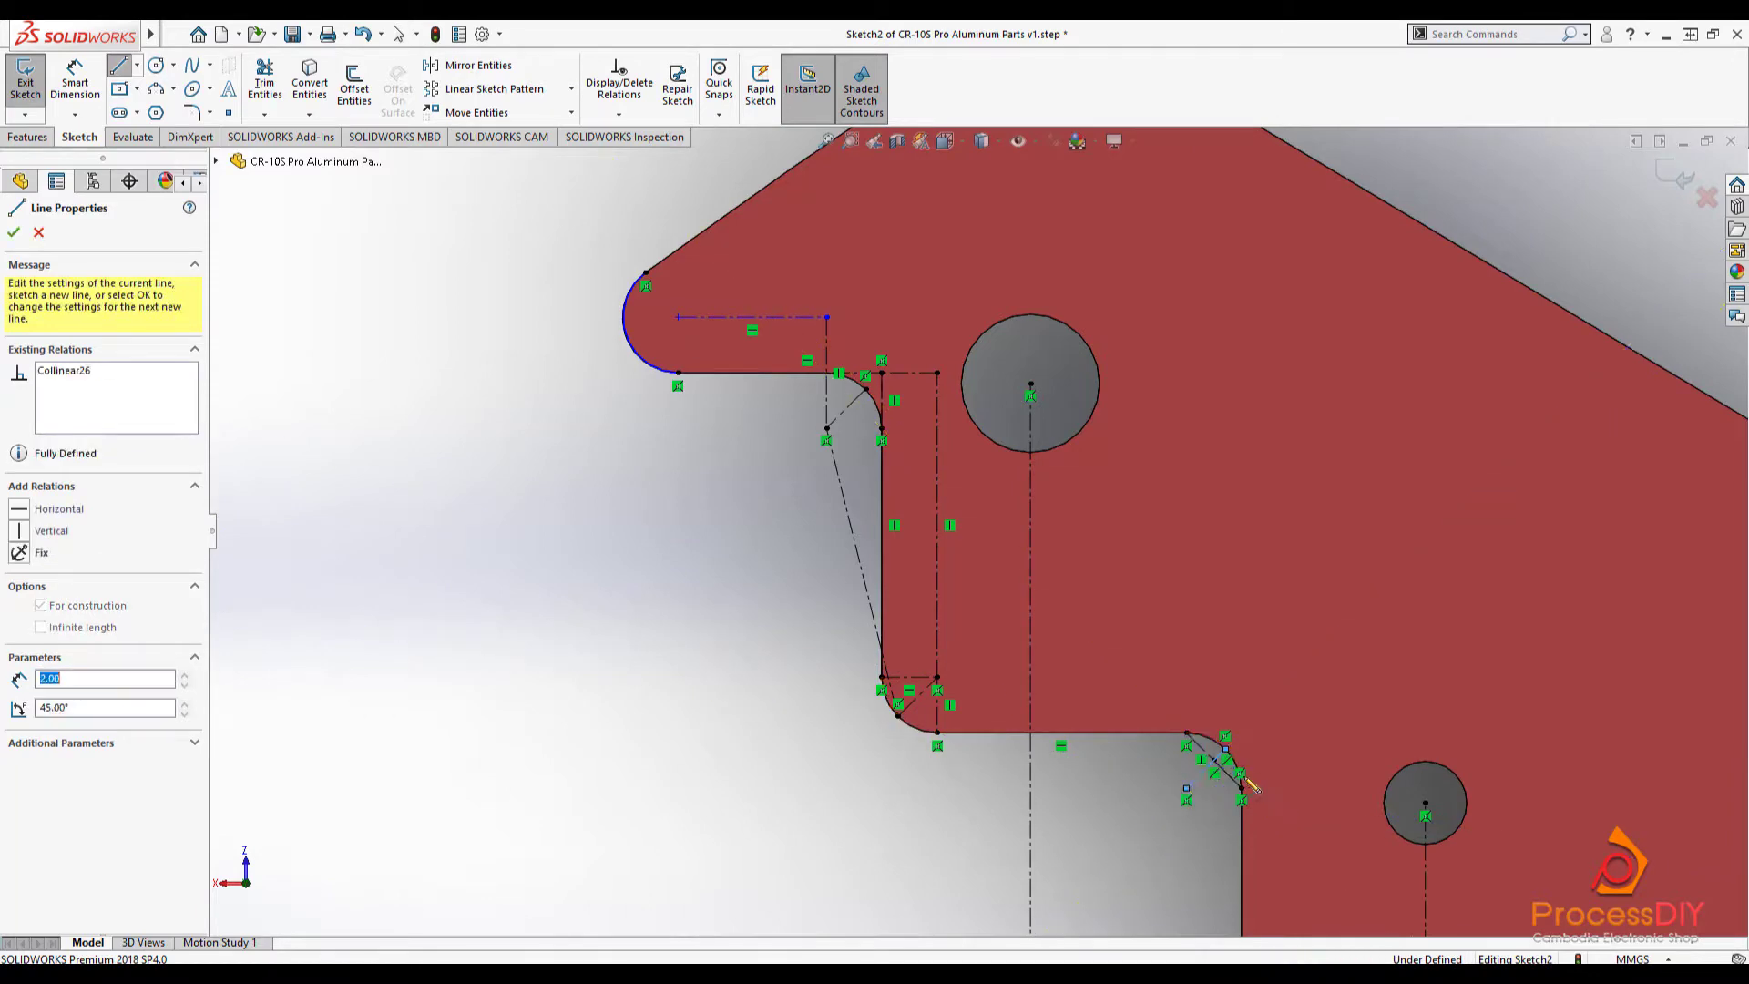
pyautogui.scroll(-2, 1184, 728)
pyautogui.scroll(3, 1139, 701)
pyautogui.scroll(-2, 1084, 665)
pyautogui.press('Escape')
pyautogui.scroll(-1, 1011, 528)
pyautogui.scroll(6, 1015, 528)
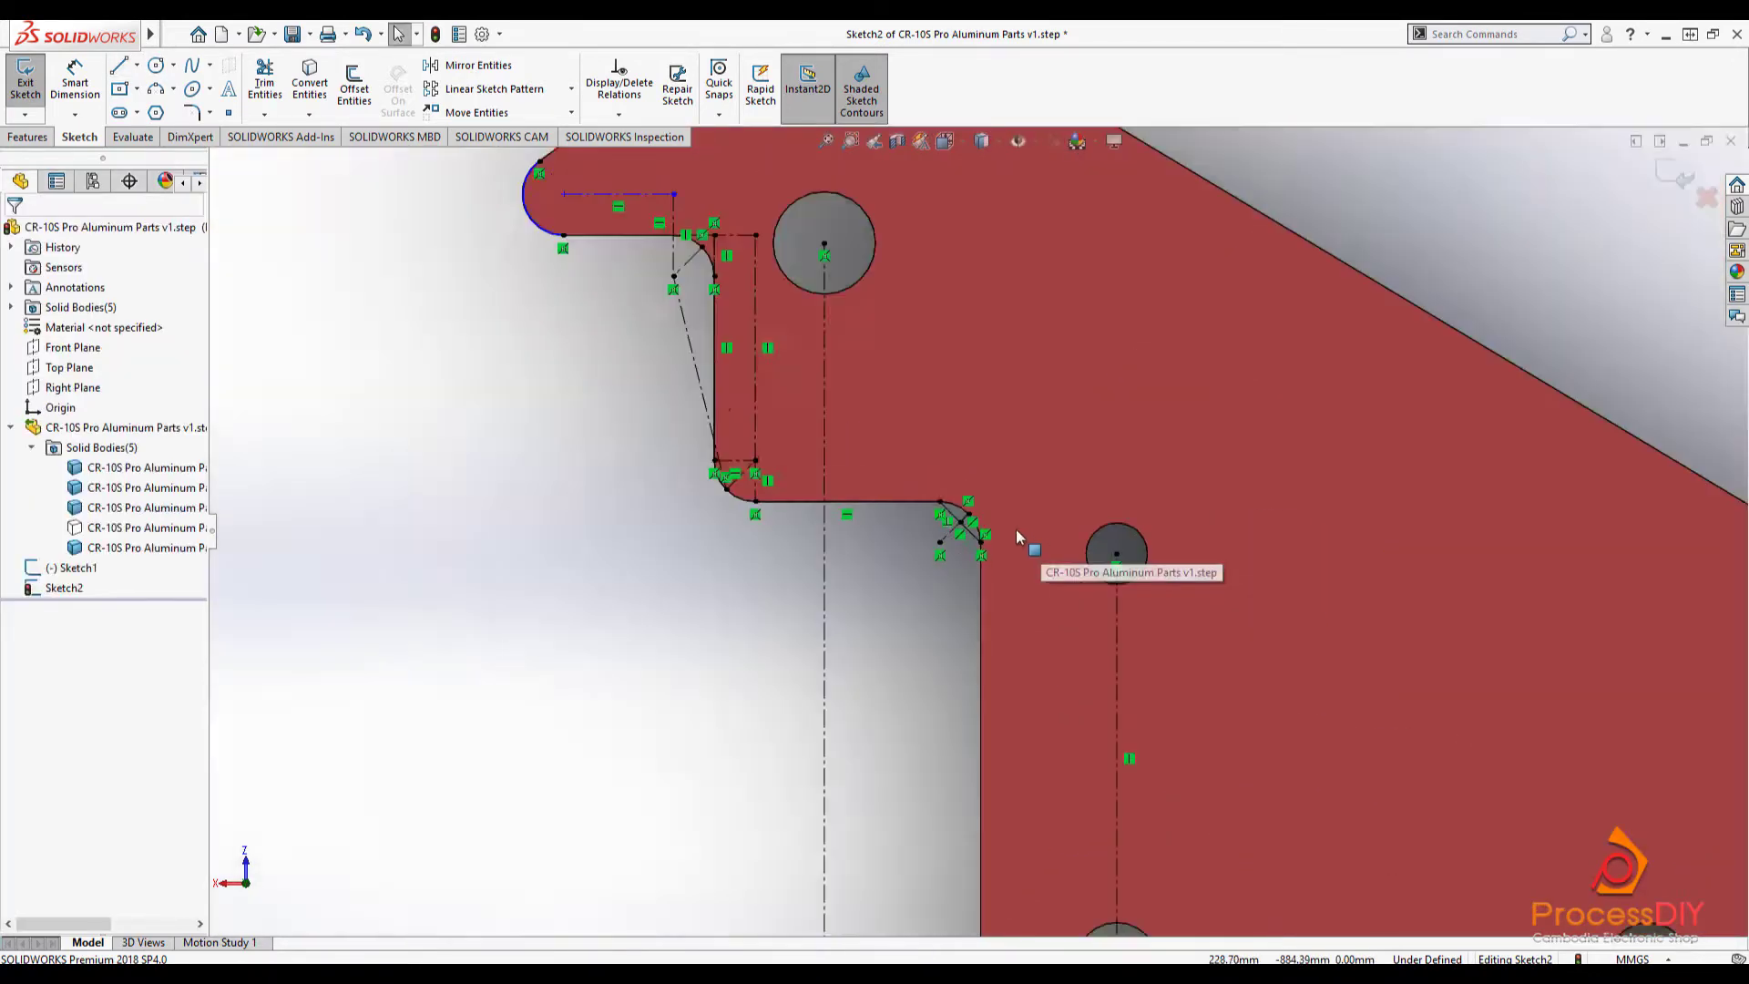
pyautogui.click(120, 65)
pyautogui.click(137, 65)
pyautogui.click(162, 111)
pyautogui.click(795, 379)
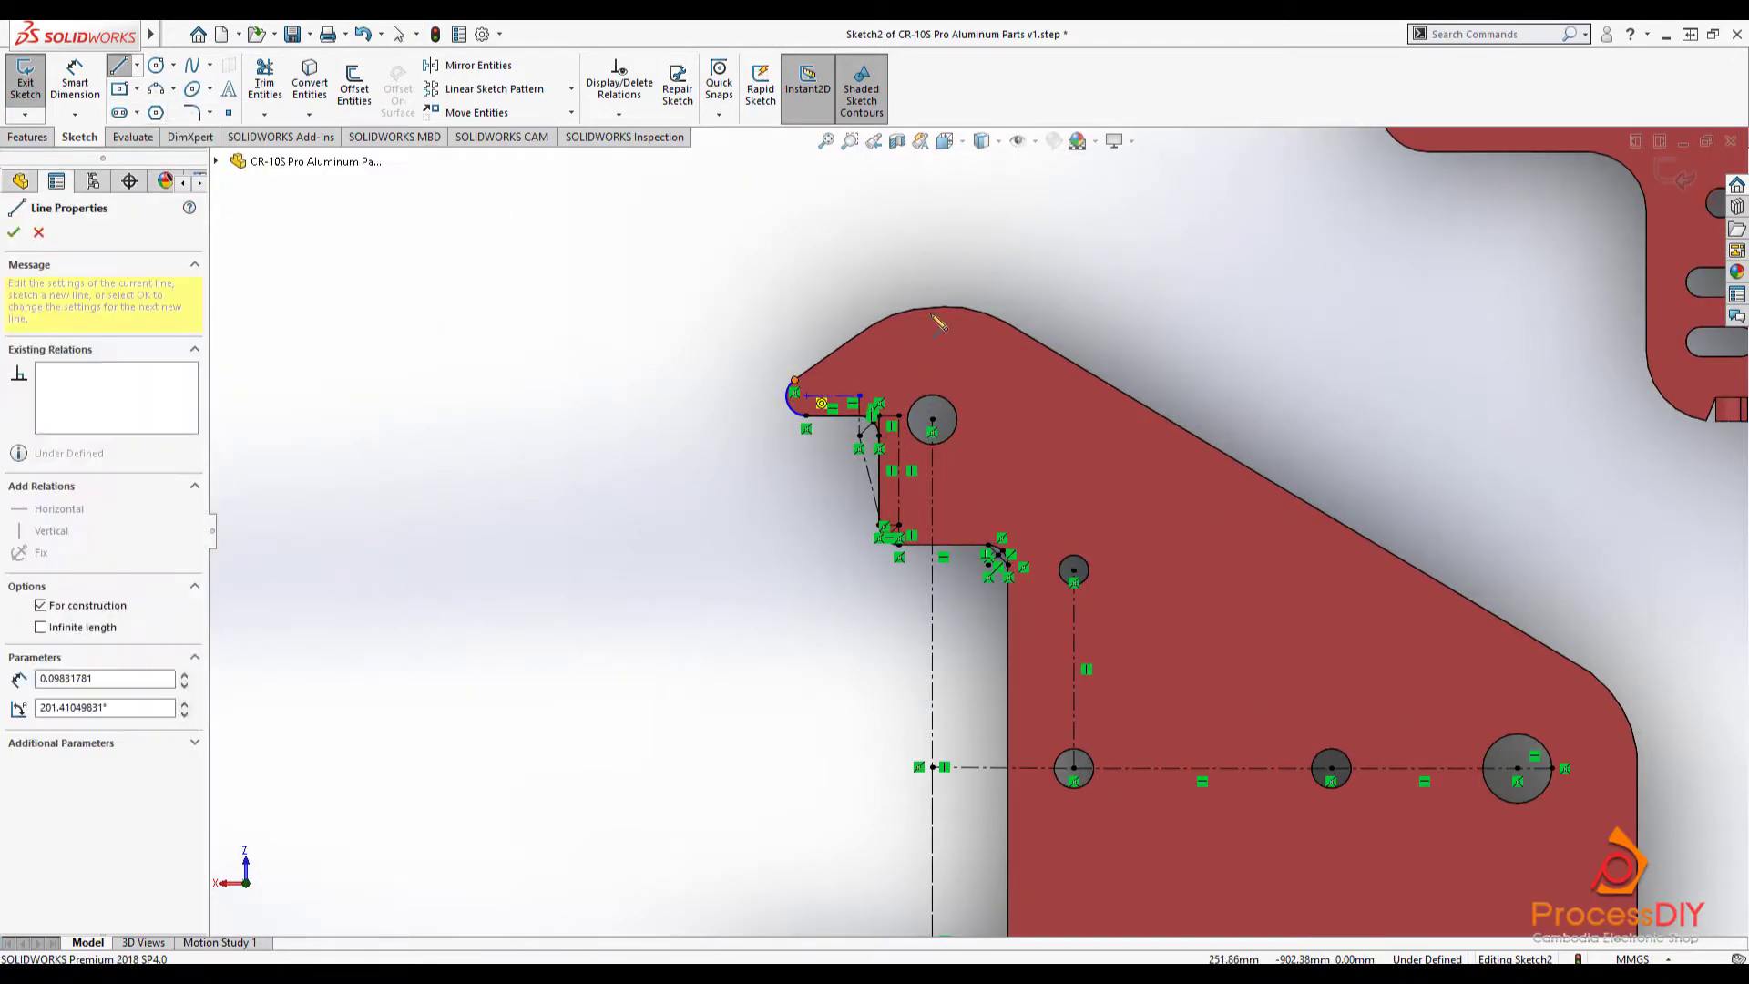
# - Draw a three-point arc over the bracket's rounded top above the hook hole, with a radius of about 14.3 mm
pyautogui.click(156, 90)
pyautogui.click(1007, 323)
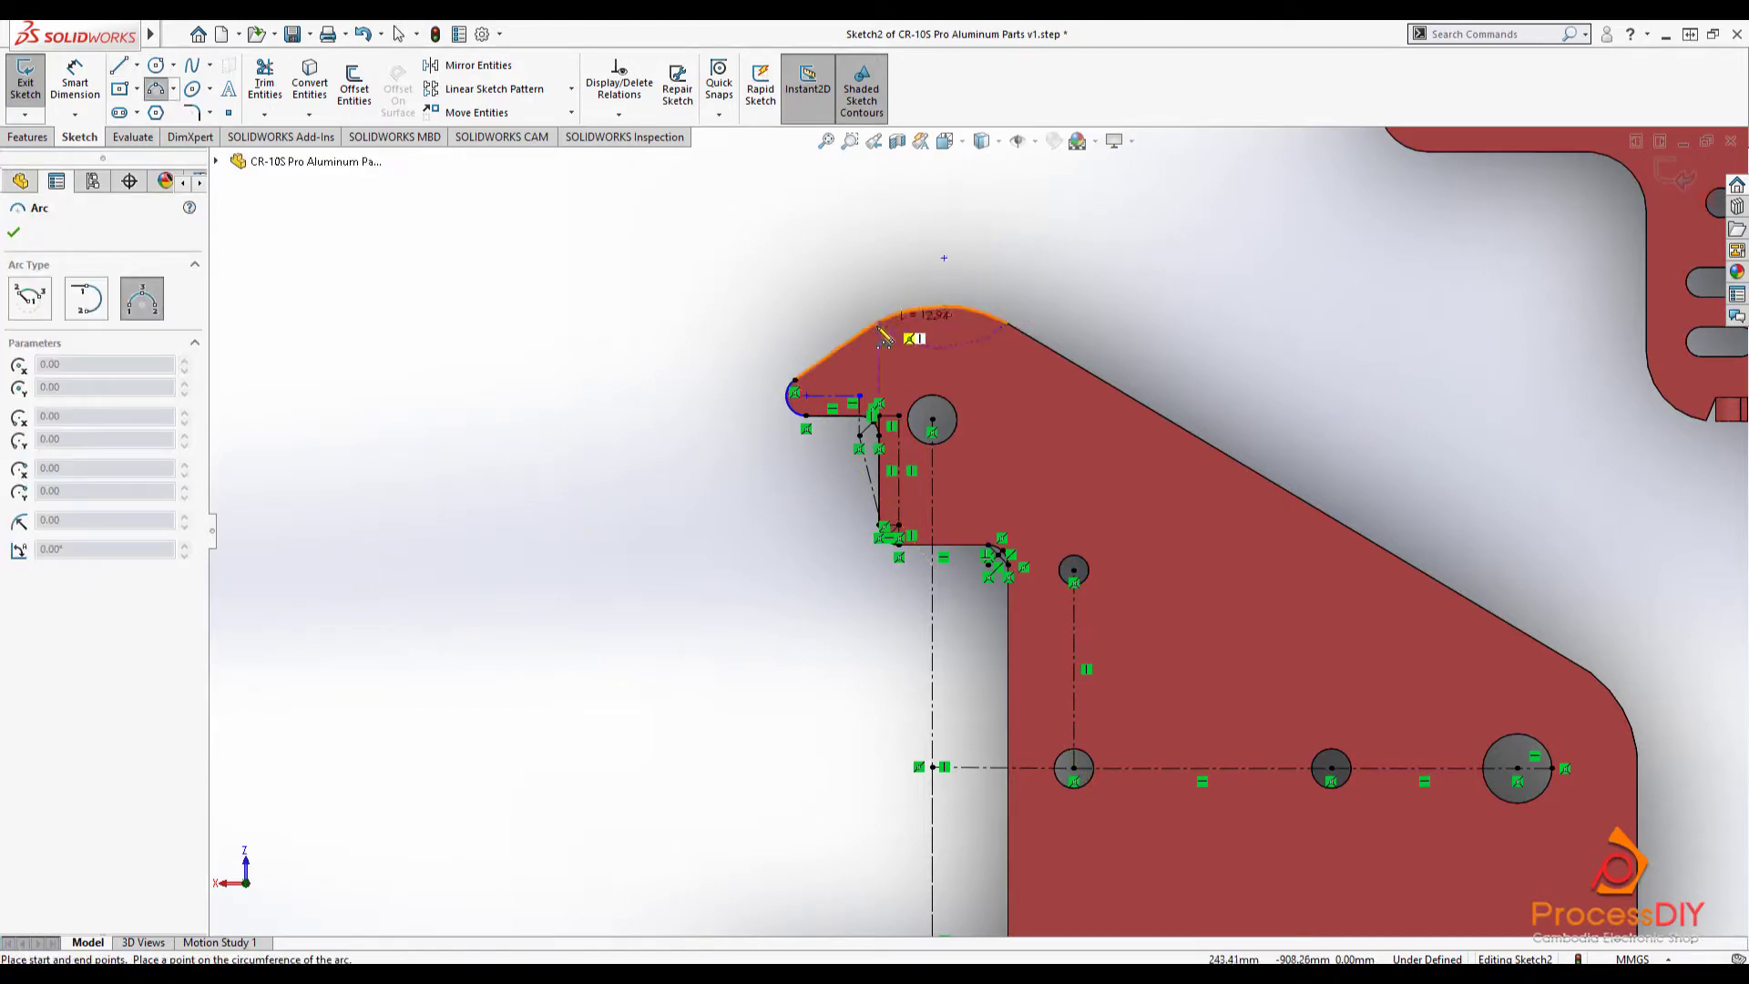
pyautogui.scroll(-5, 882, 320)
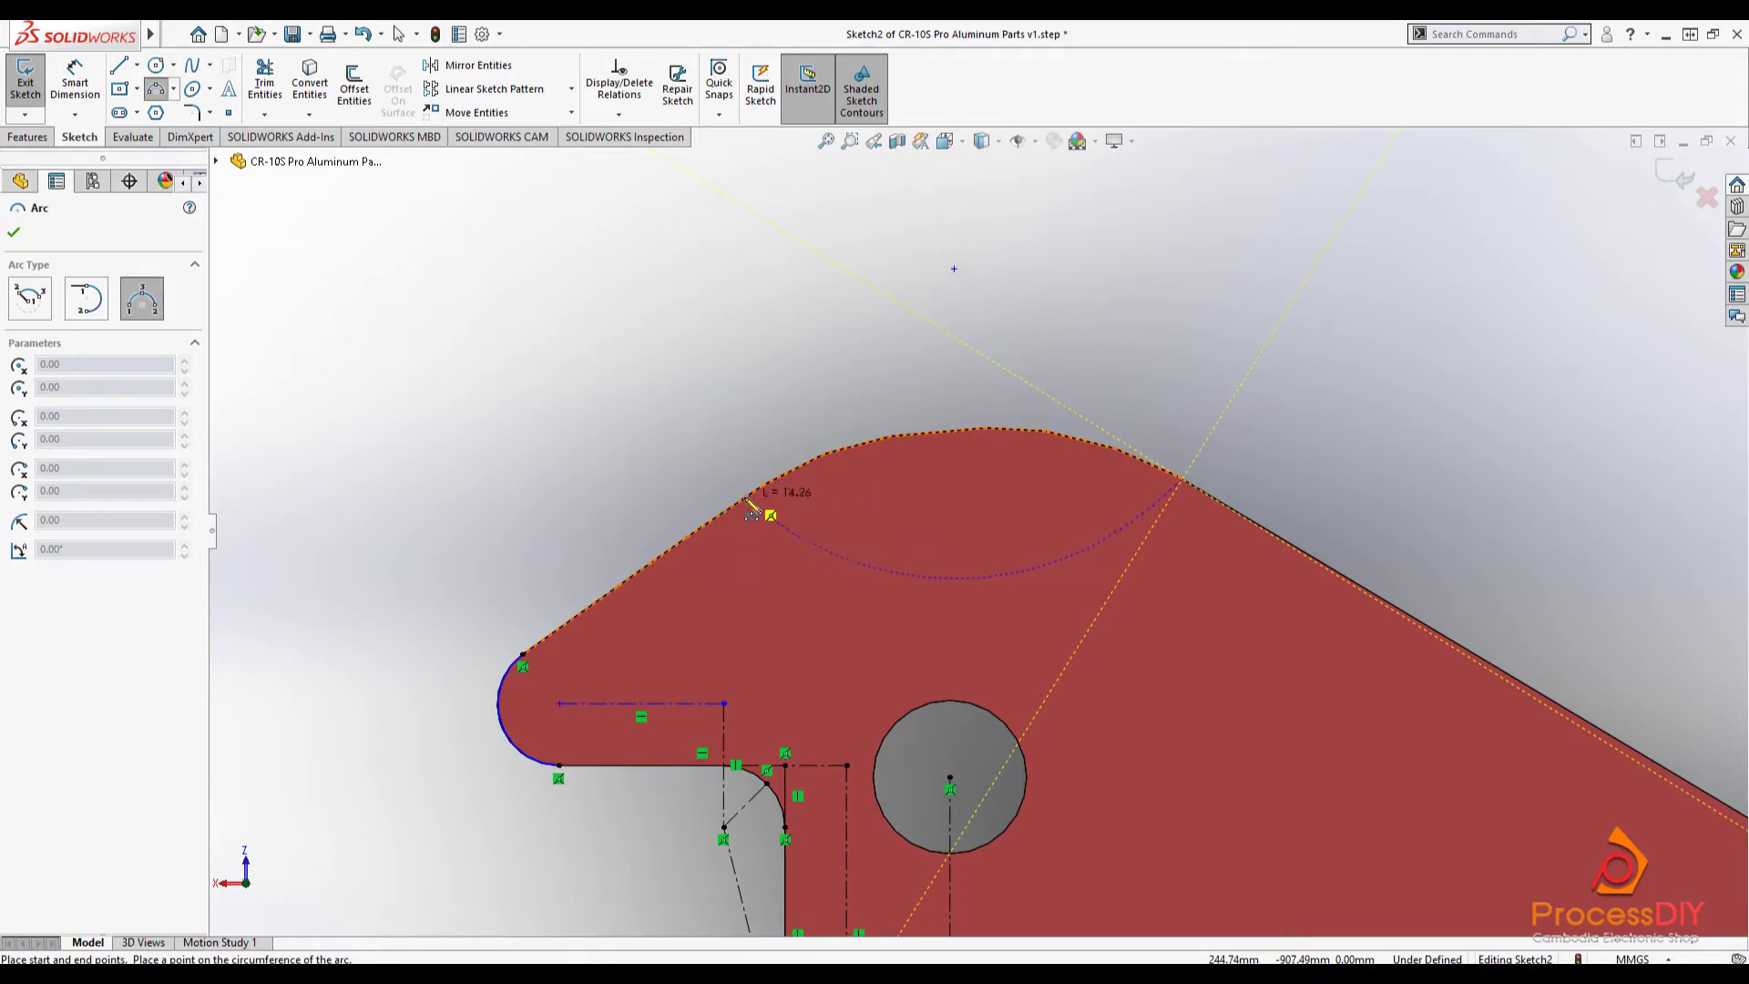
pyautogui.click(971, 440)
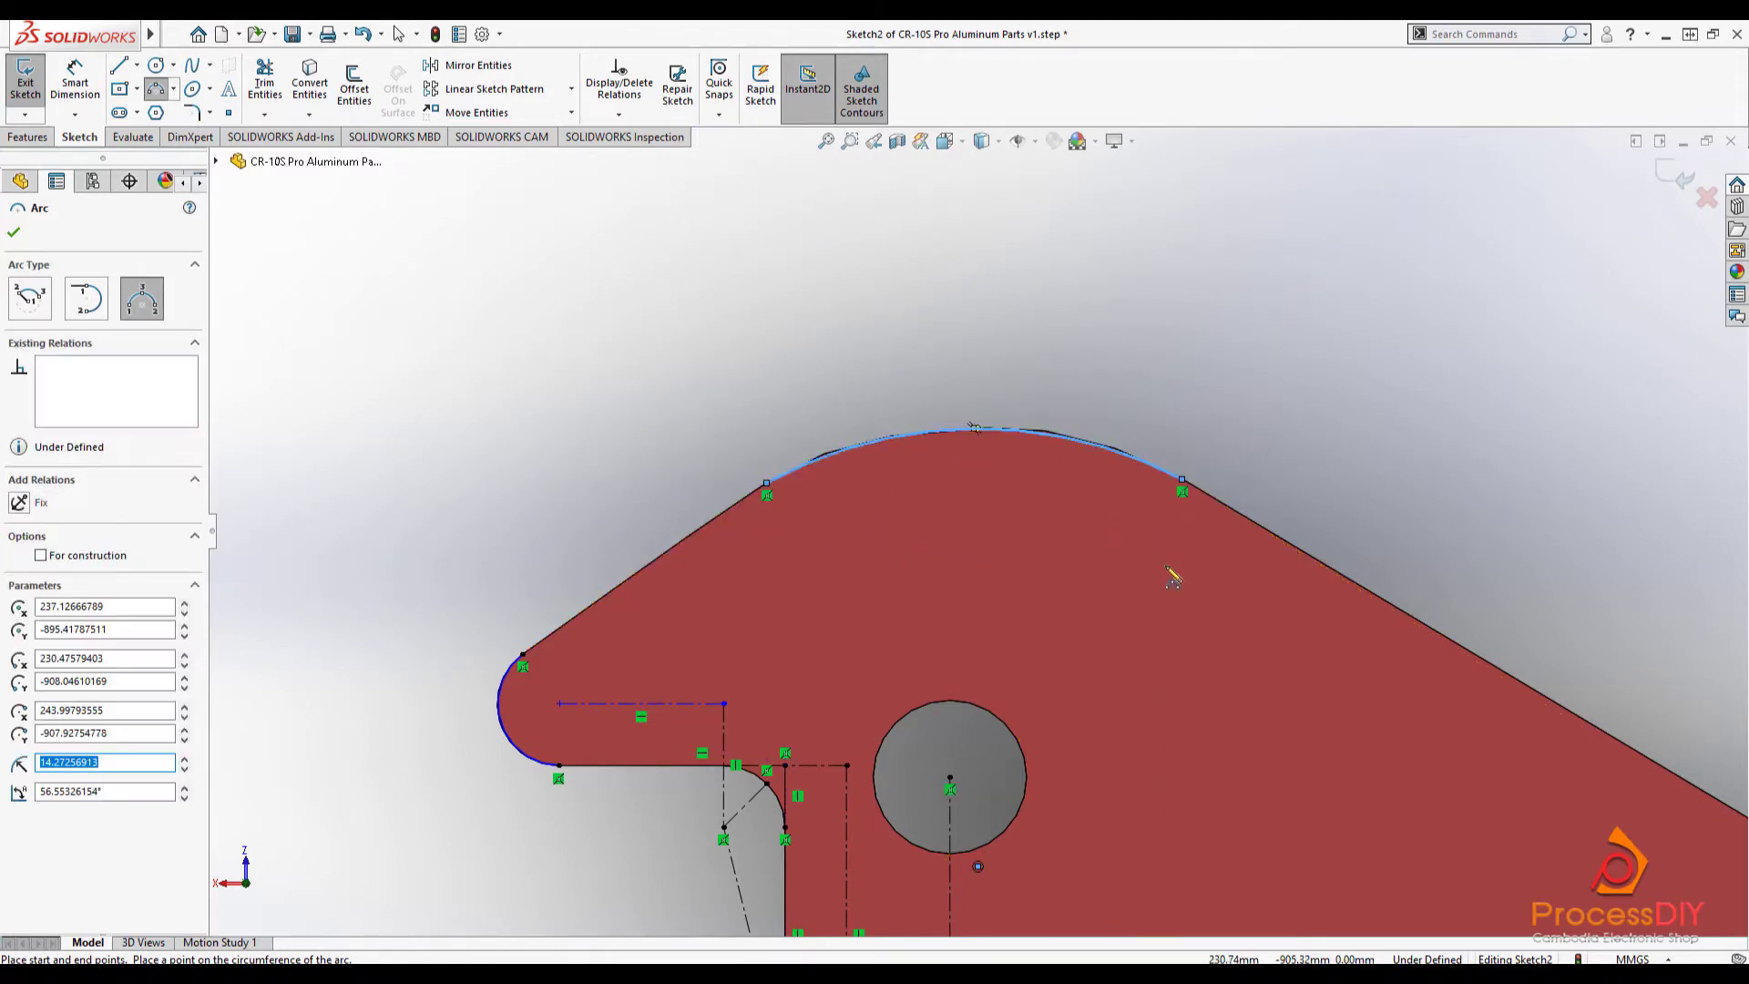
# - Draw a line about 9.7 mm long along the slanted edge, joining the top arc to the hook tip's arc
pyautogui.click(119, 66)
pyautogui.click(766, 483)
pyautogui.click(523, 653)
pyautogui.scroll(8, 927, 546)
pyautogui.scroll(-2, 1280, 756)
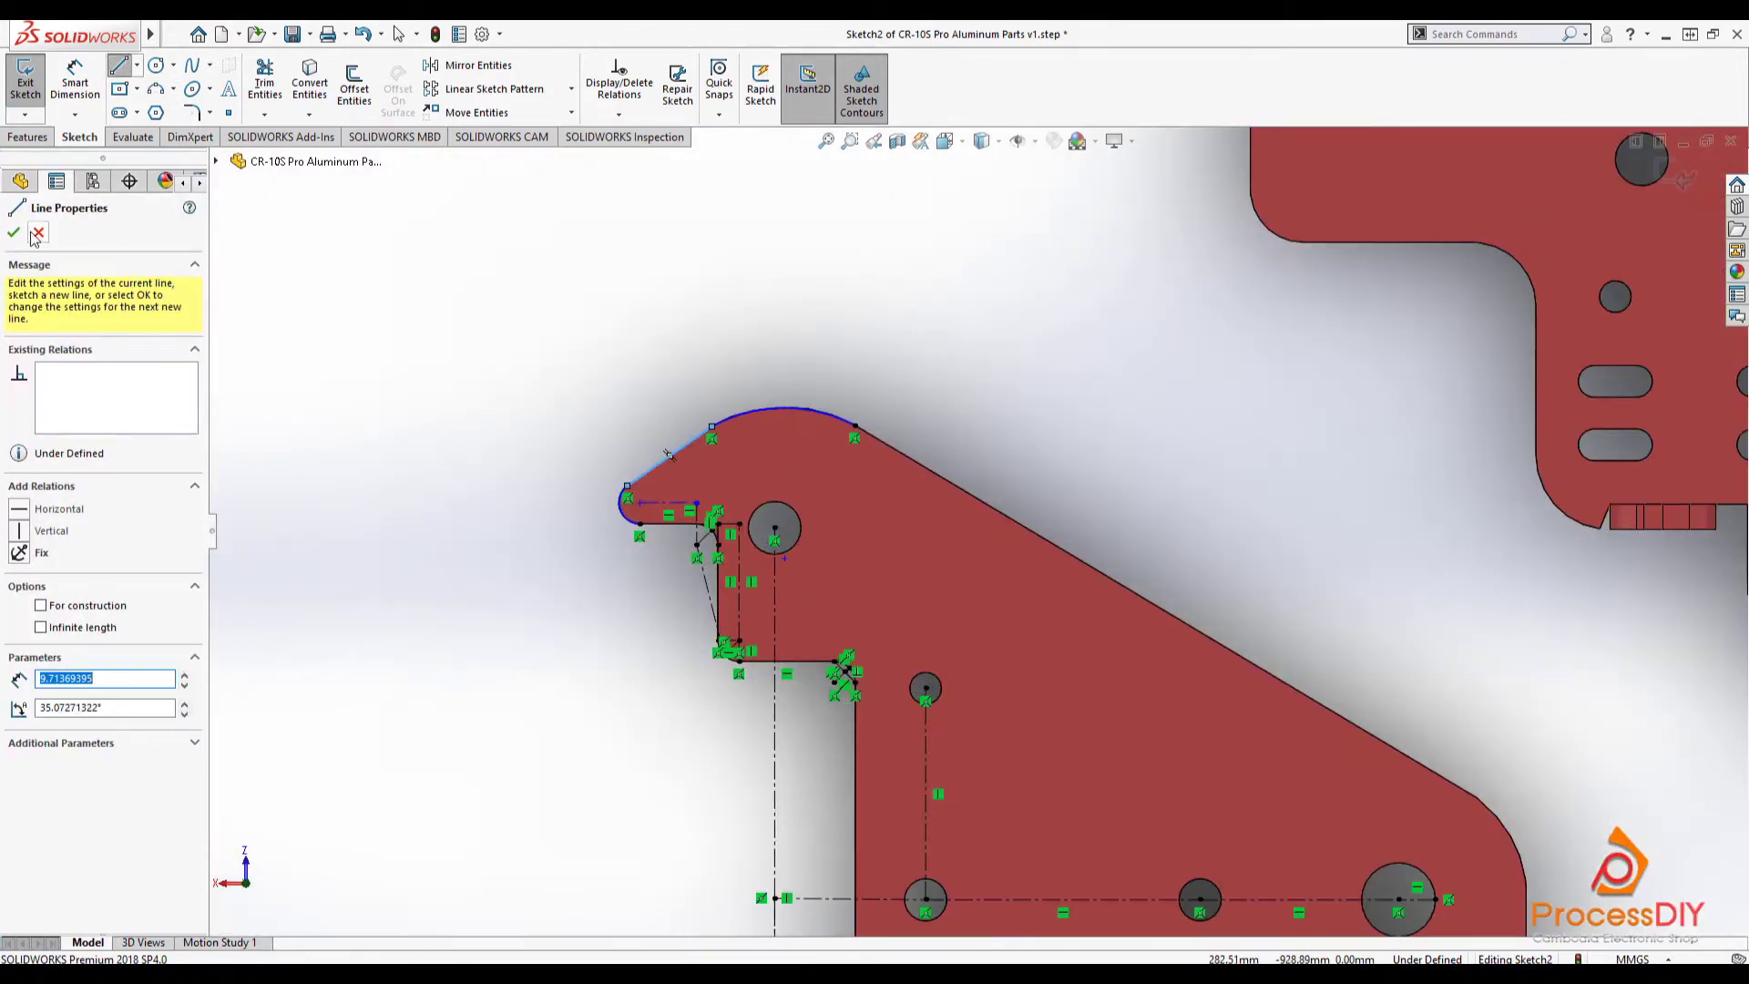
pyautogui.click(34, 236)
# - Convert the top arc and the slanted line to construction geometry
pyautogui.rightClick(755, 412)
pyautogui.click(804, 388)
pyautogui.rightClick(657, 465)
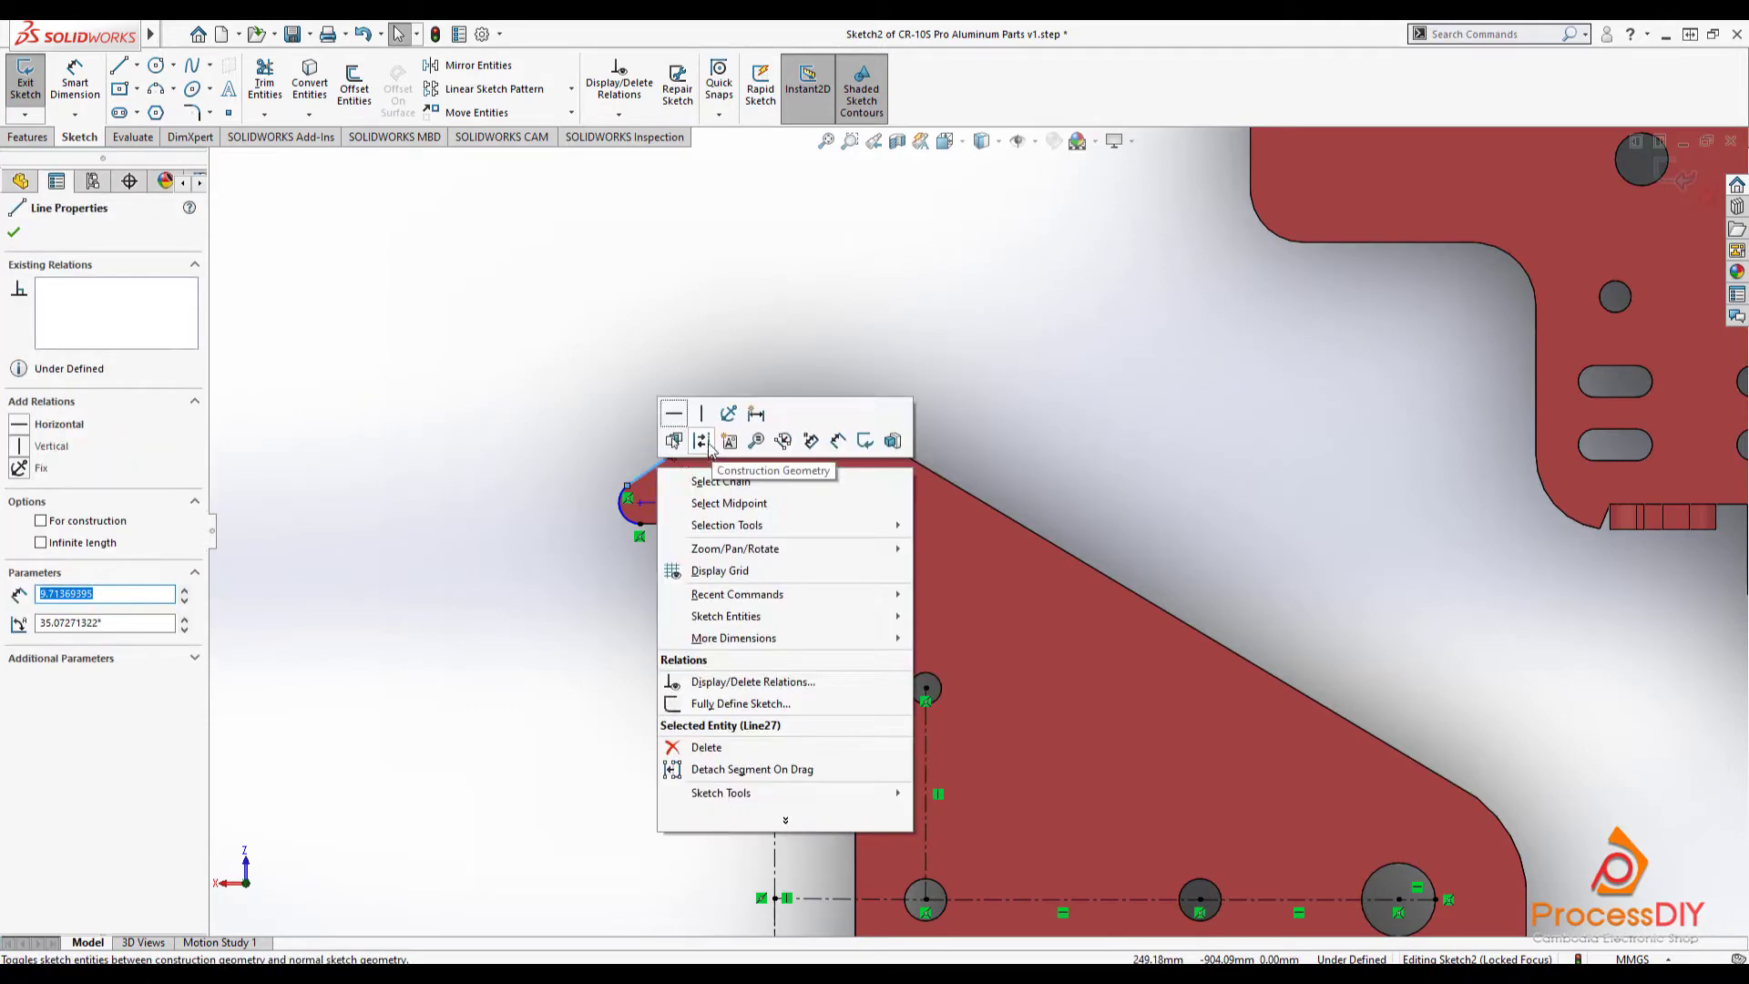
pyautogui.click(703, 441)
# - Draw a construction line along the long slanted edge and a three-point arc of about 12.1 mm radius around the corner beside the large hole
pyautogui.scroll(3, 508, 400)
pyautogui.click(163, 110)
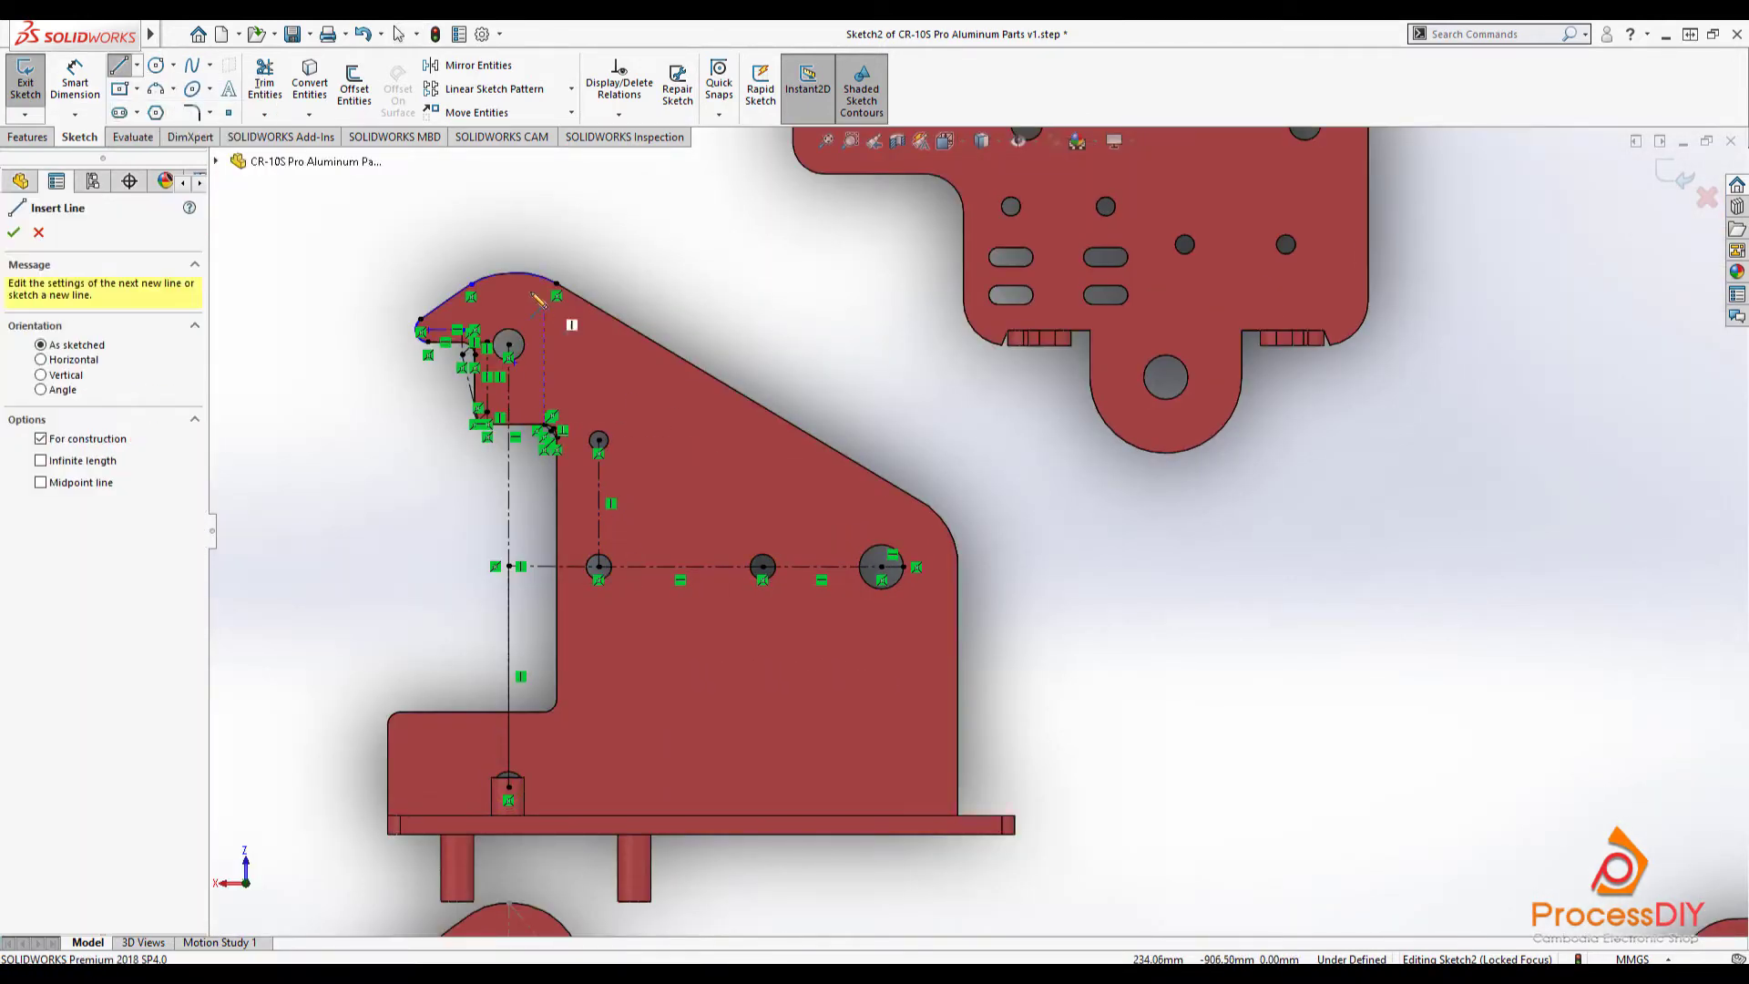
pyautogui.press('Escape')
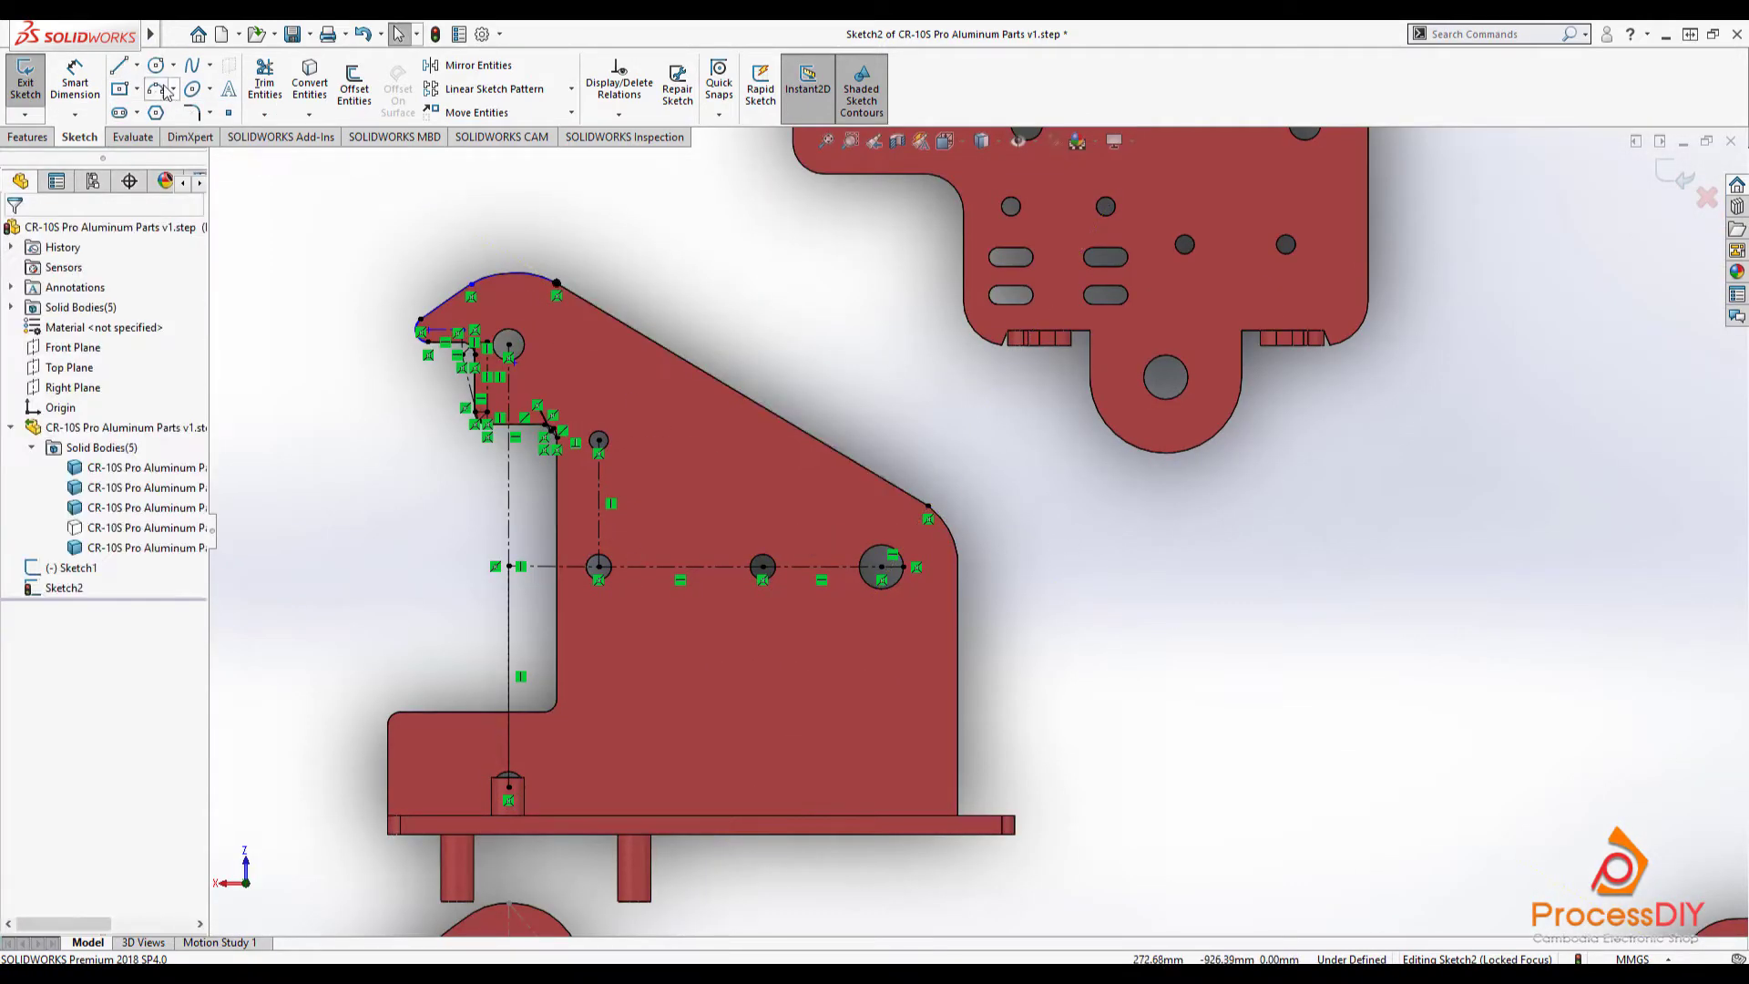
pyautogui.click(156, 90)
pyautogui.click(959, 547)
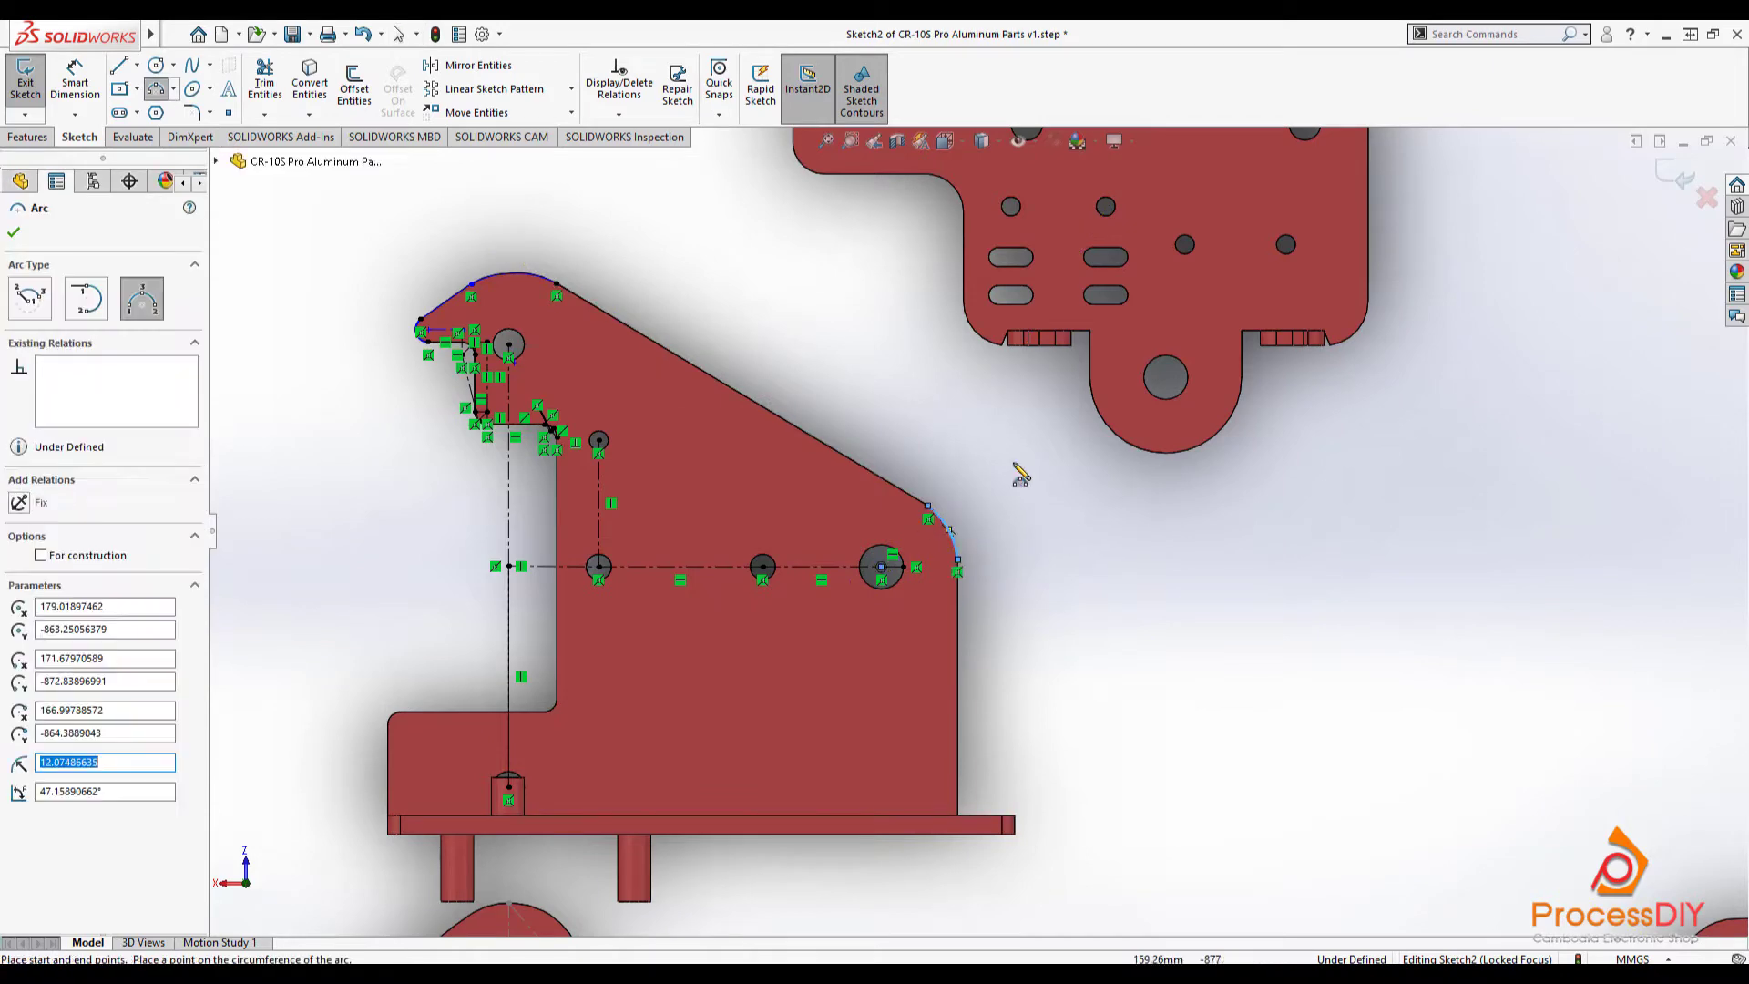
# - Draw lines down the tall outer vertical edge, along the base, up the short end edge and across the ledge to the inner fillet
pyautogui.click(119, 65)
pyautogui.click(957, 559)
pyautogui.scroll(2, 959, 818)
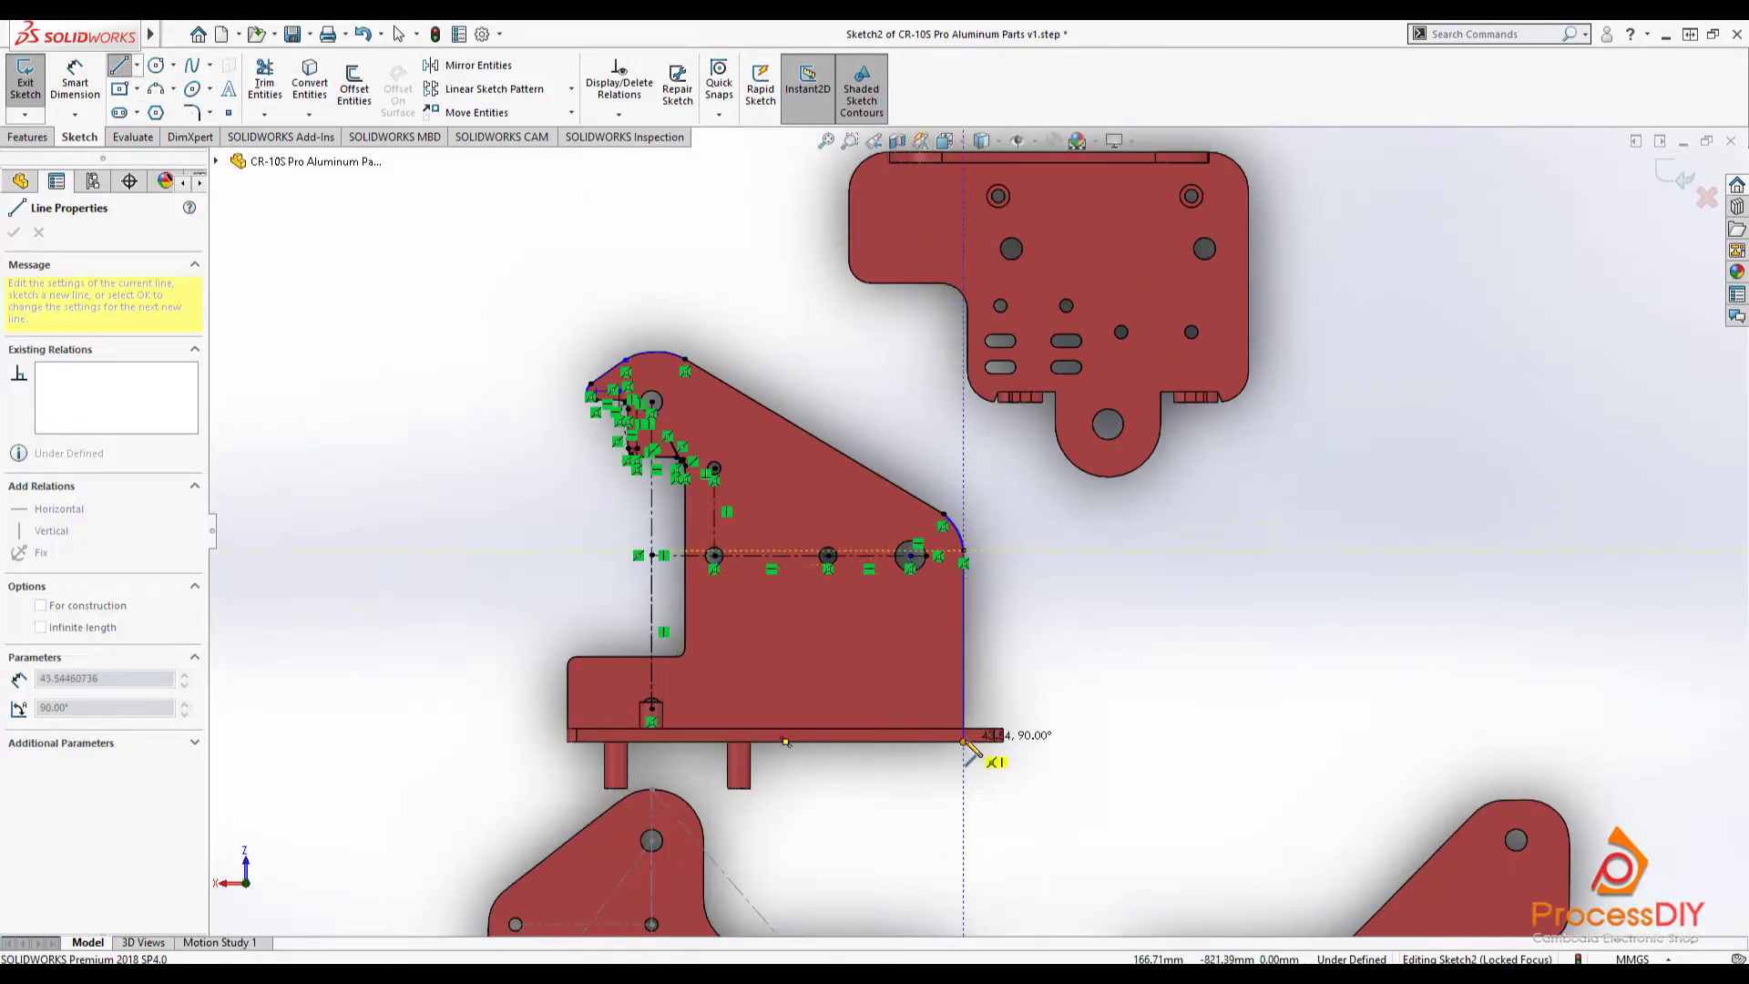
pyautogui.scroll(2, 973, 746)
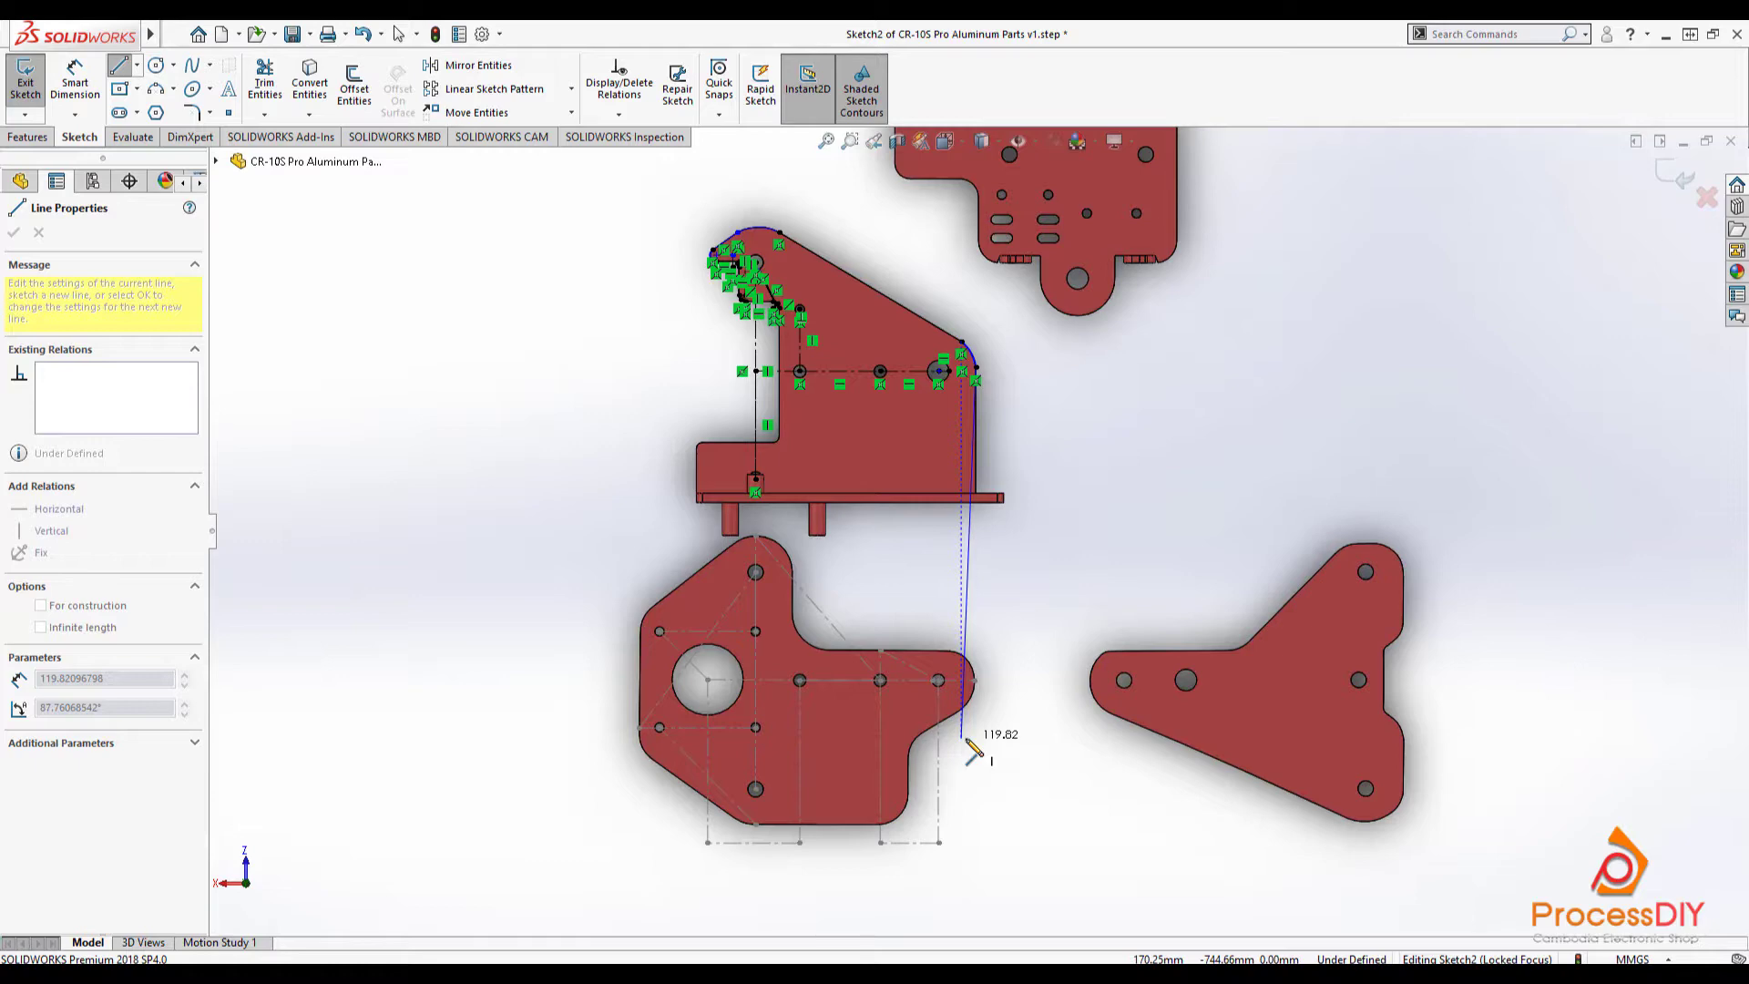
pyautogui.click(976, 501)
pyautogui.scroll(-10, 700, 445)
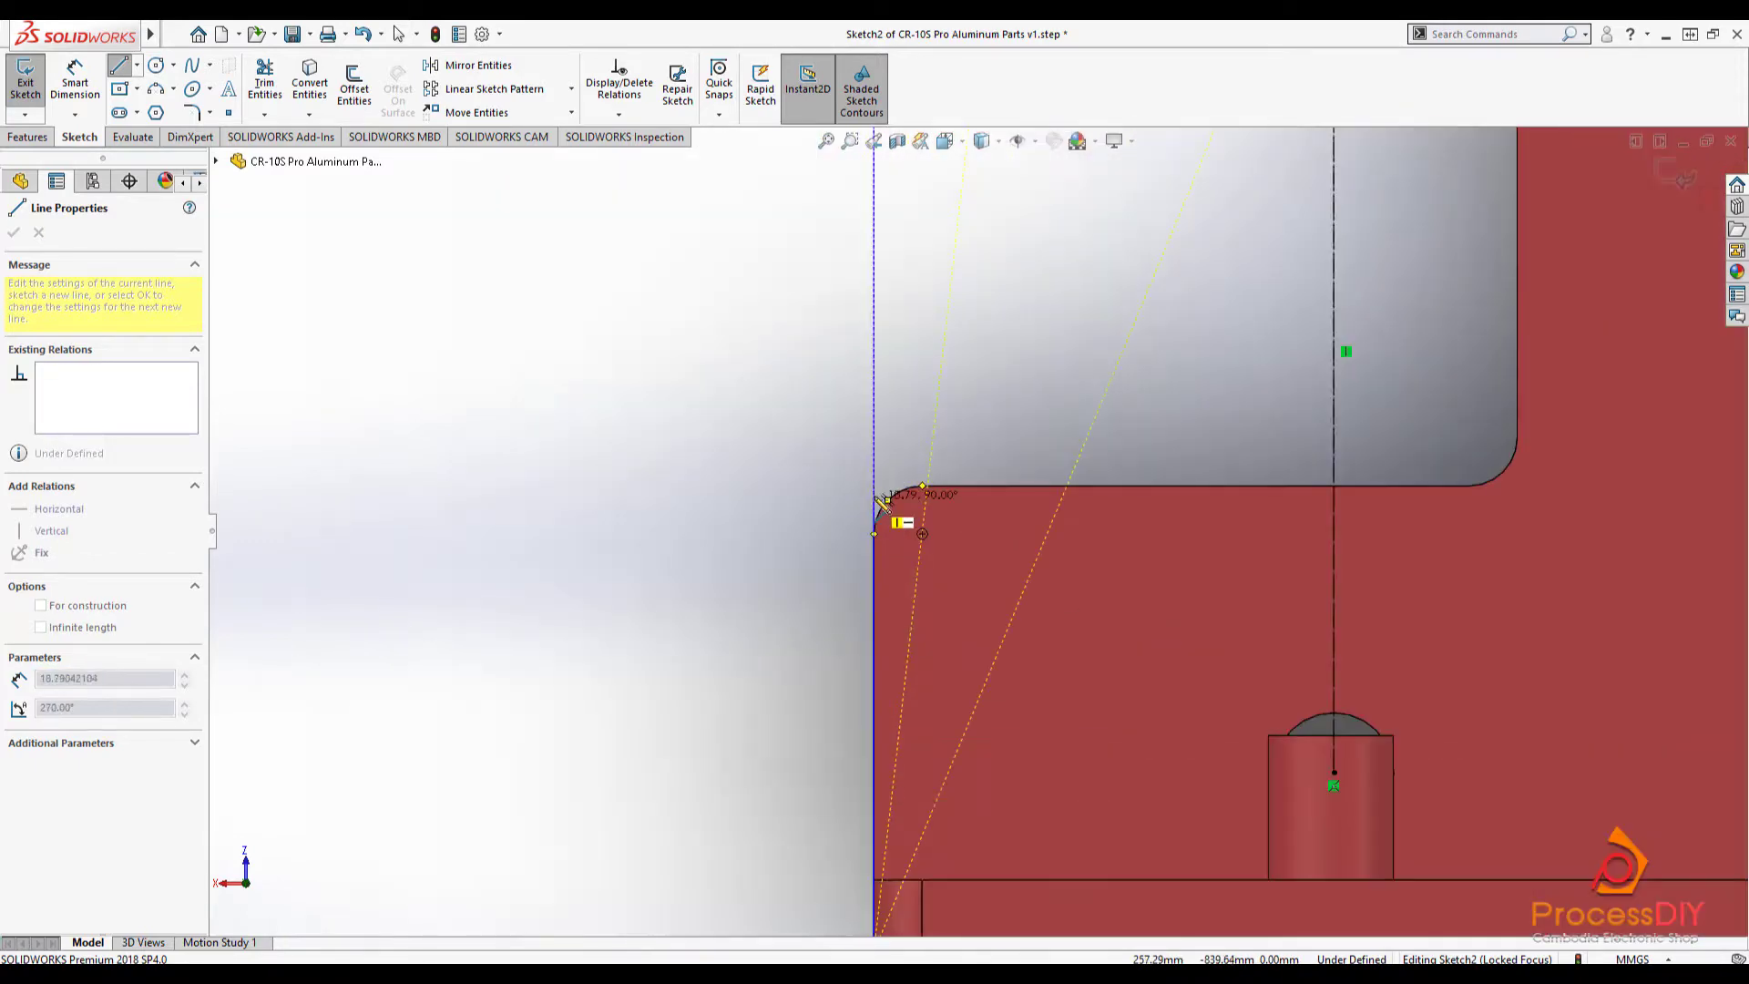
pyautogui.click(1468, 485)
# - Continue the outline with a chord line across the inner corner fillet and a line up the long inner vertical edge
pyautogui.scroll(8, 1517, 326)
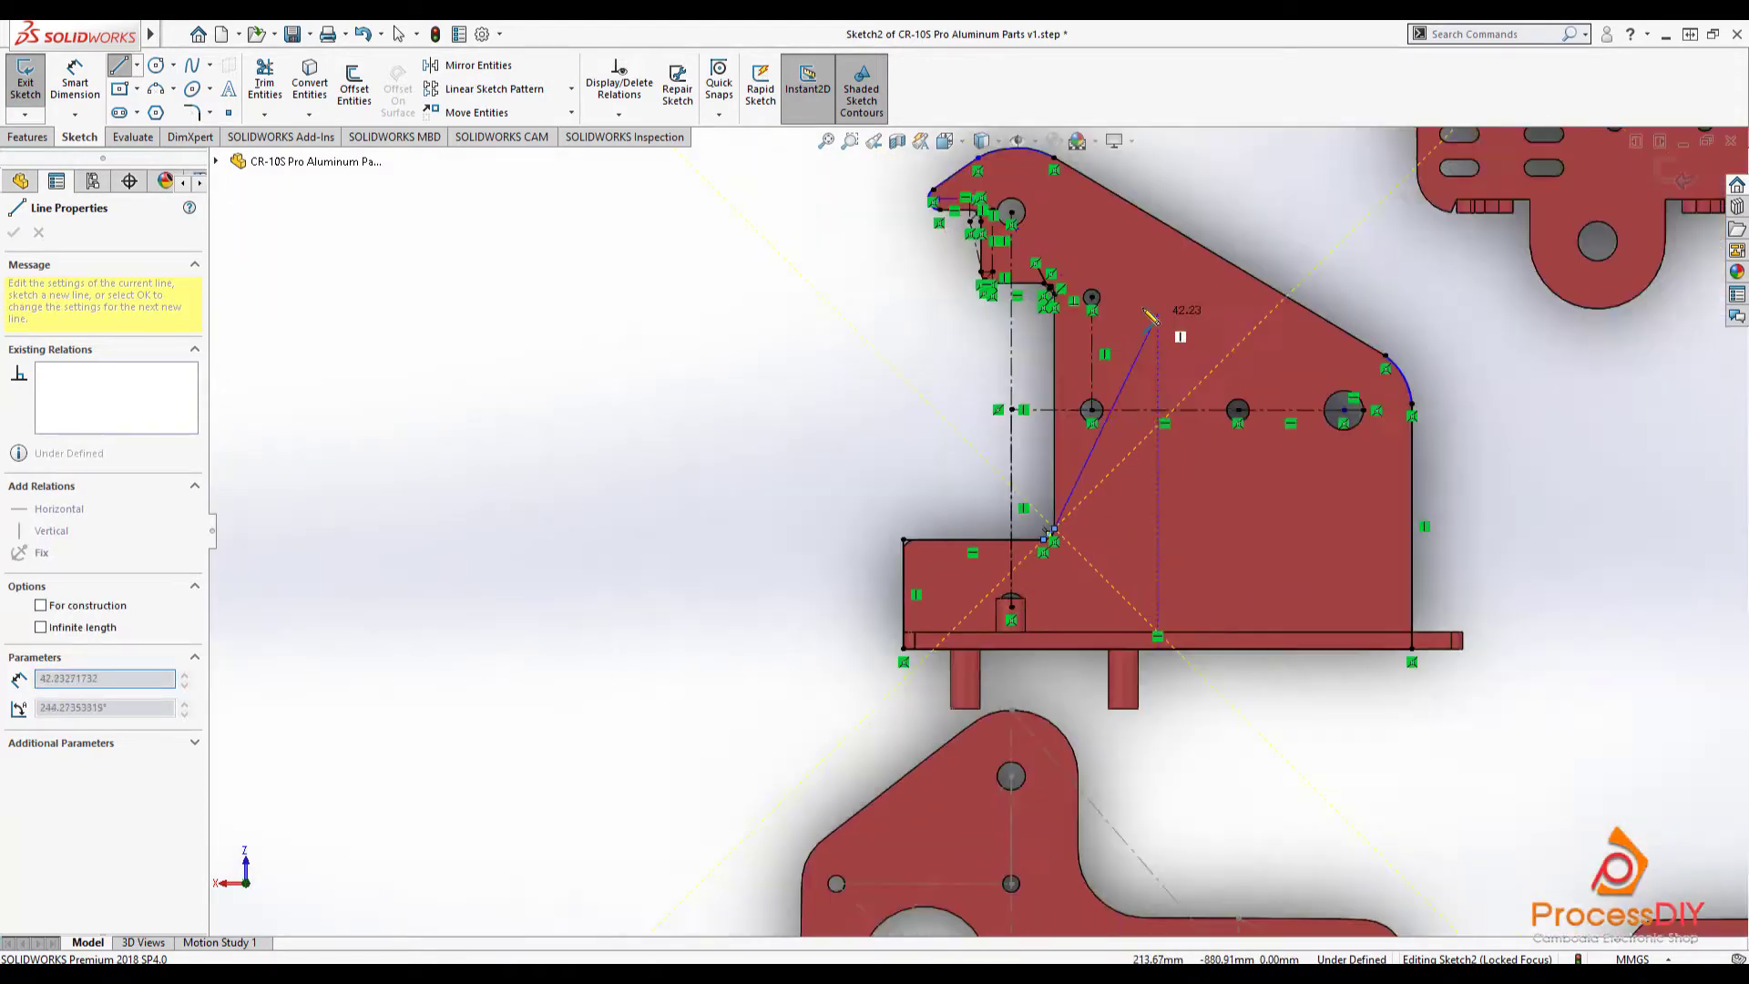
pyautogui.scroll(-7, 1070, 264)
pyautogui.click(997, 437)
pyautogui.press('Escape')
# - Draw a three-point arc along the inner corner fillet between the ledge line and the inner vertical line
pyautogui.scroll(10, 1157, 510)
pyautogui.scroll(-11, 967, 653)
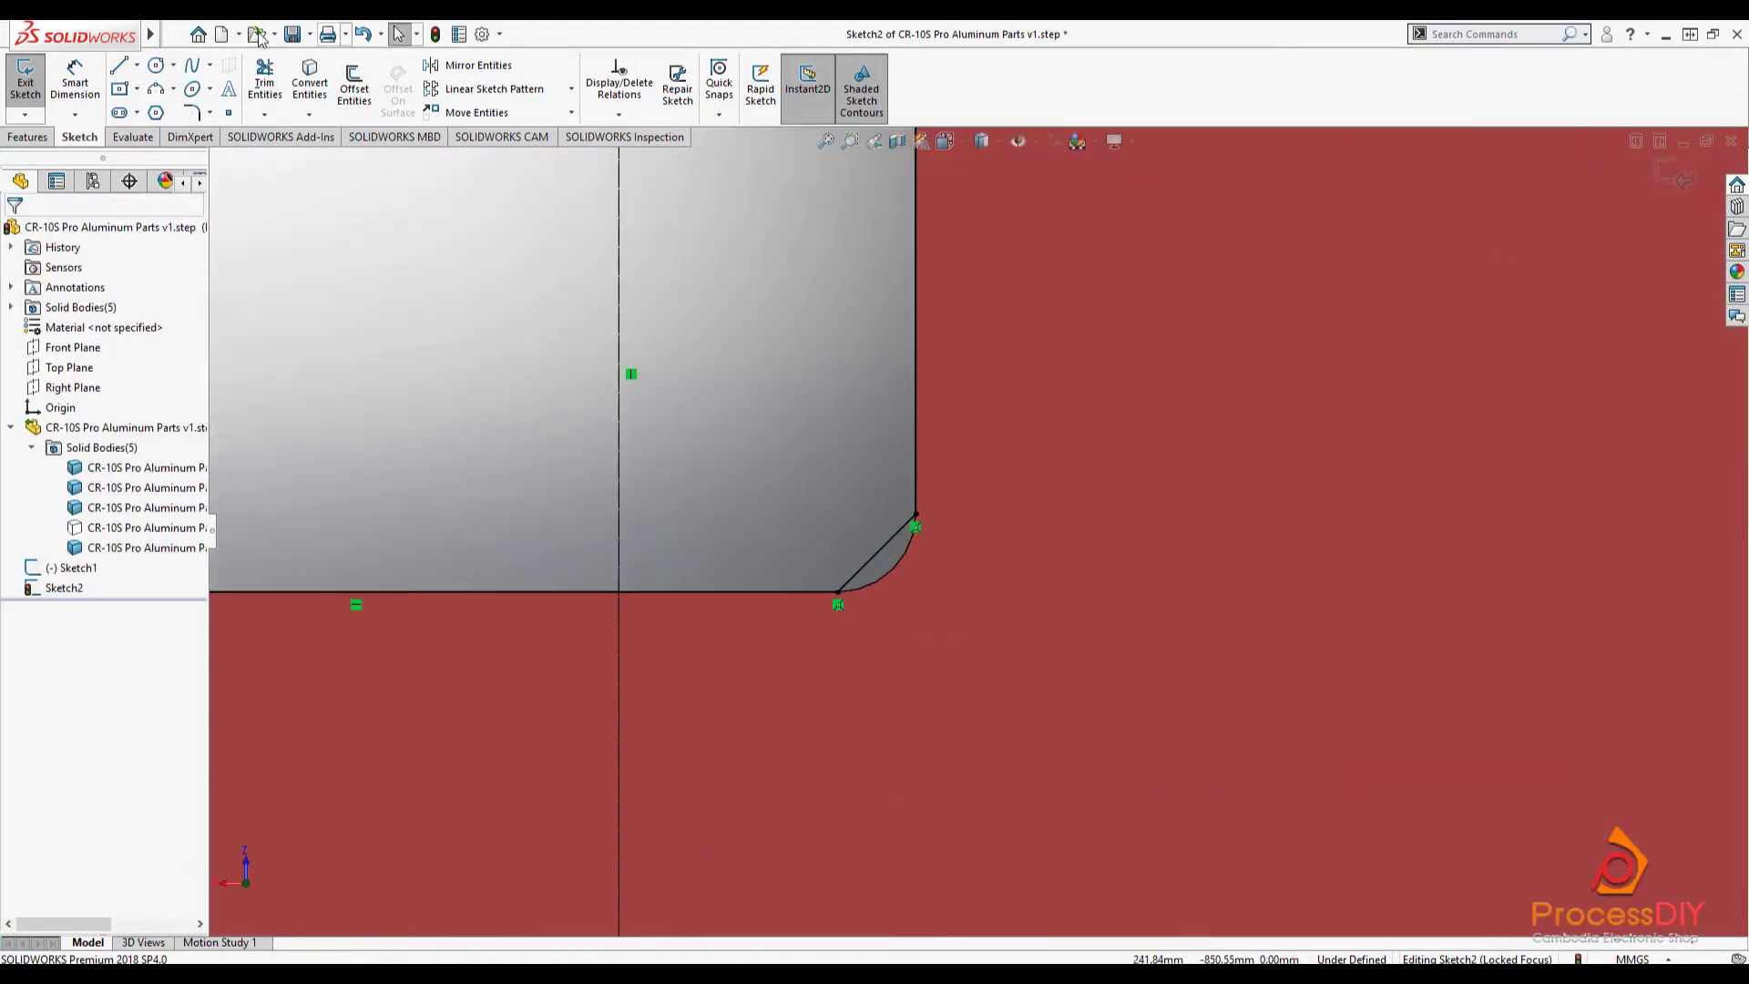
pyautogui.click(156, 89)
pyautogui.click(902, 573)
pyautogui.press('Escape')
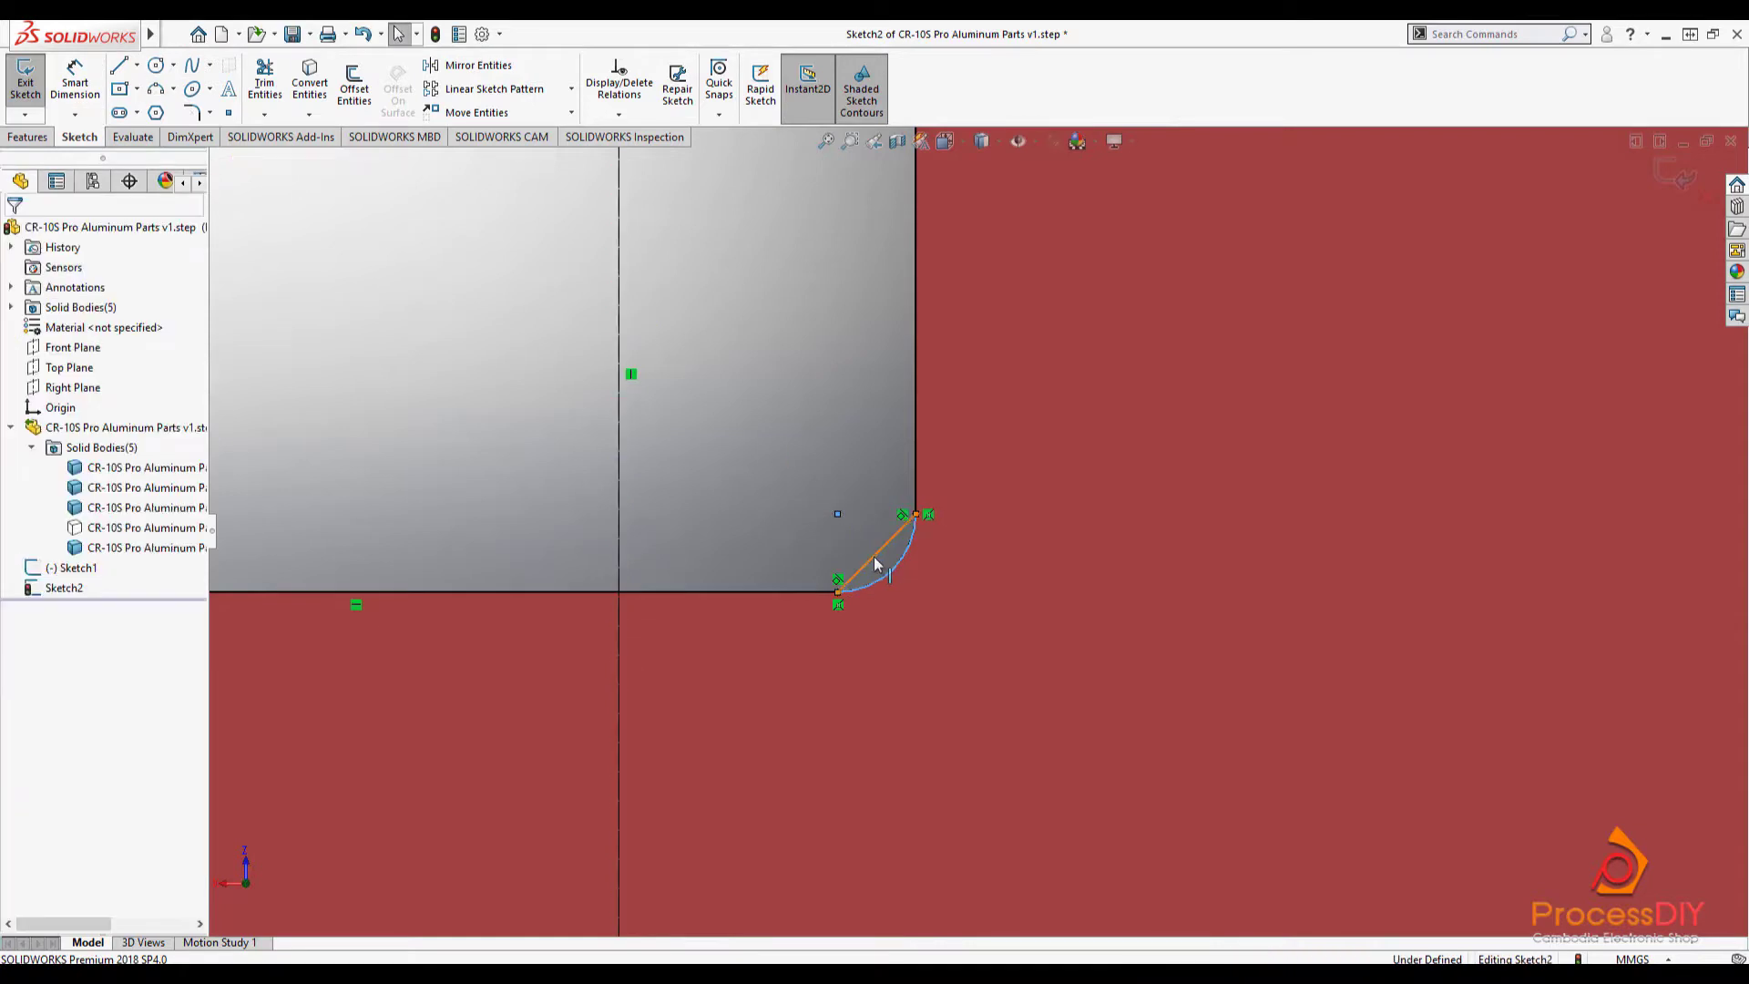
pyautogui.scroll(10, 1152, 449)
pyautogui.scroll(-2, 1152, 448)
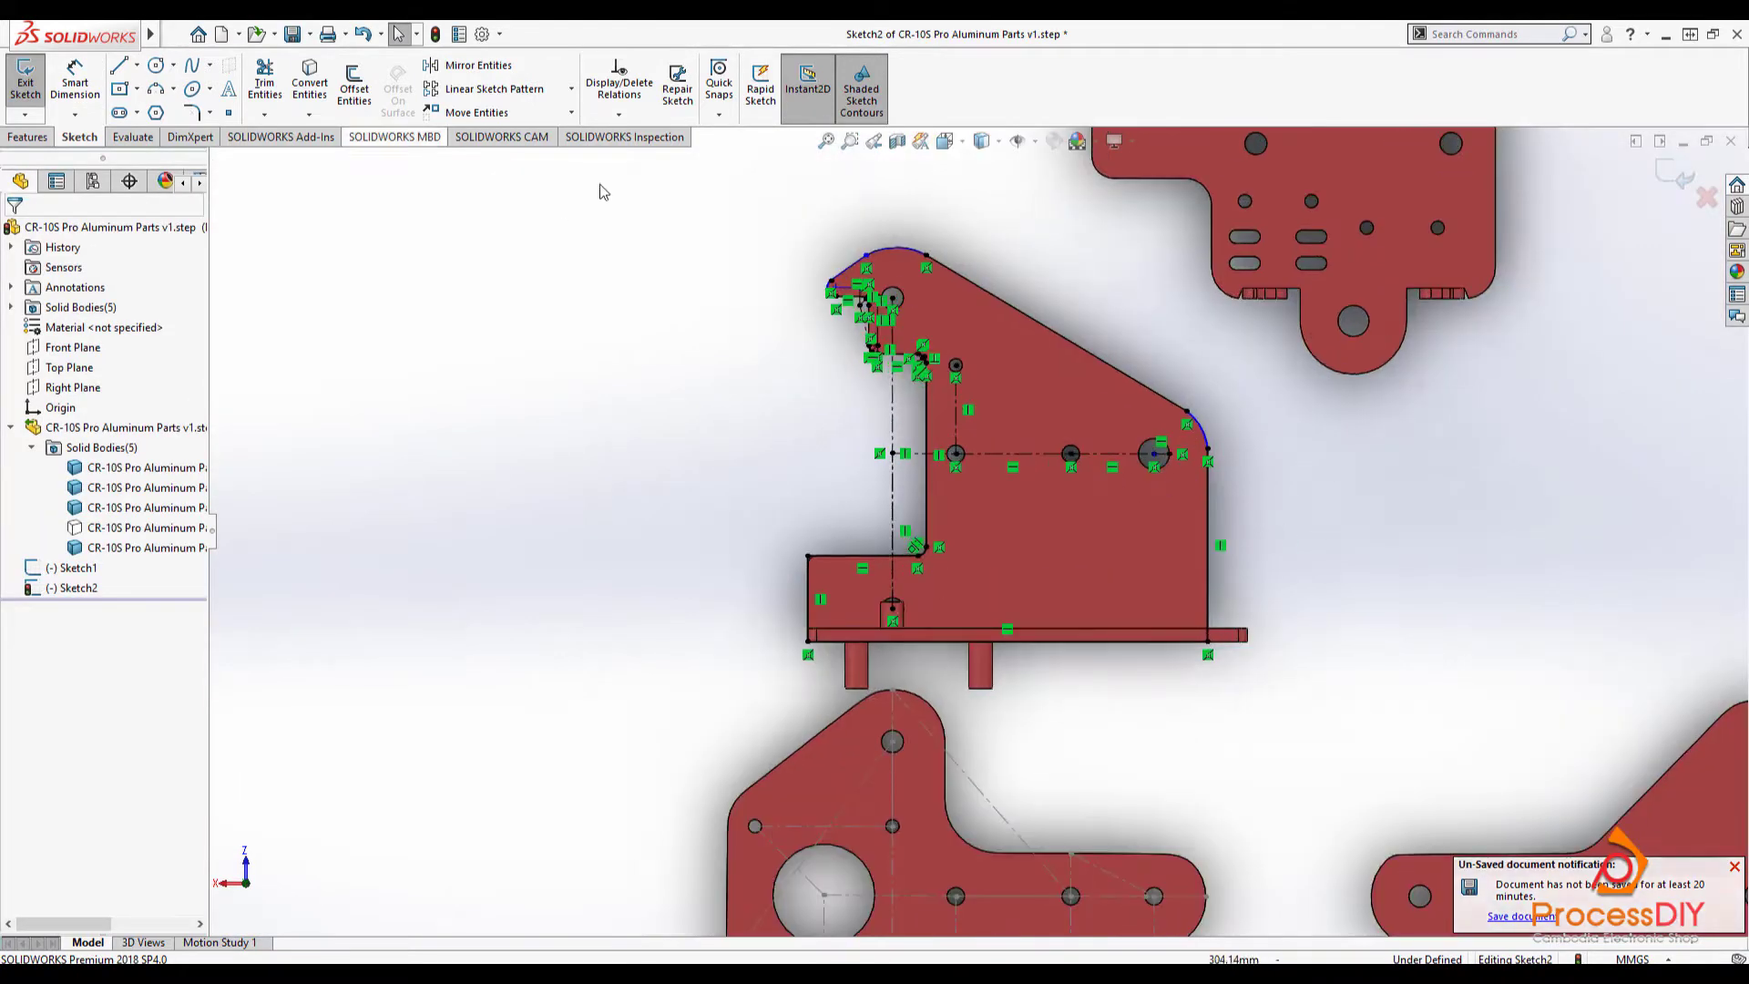
# - Select Sketch1 and Sketch2 together and examine the brackets with the highlighted sketches from the reverse side
pyautogui.click(73, 588)
pyautogui.keyDown('ctrl'); pyautogui.click(75, 566); pyautogui.keyUp('ctrl')
pyautogui.rightClick(75, 567)
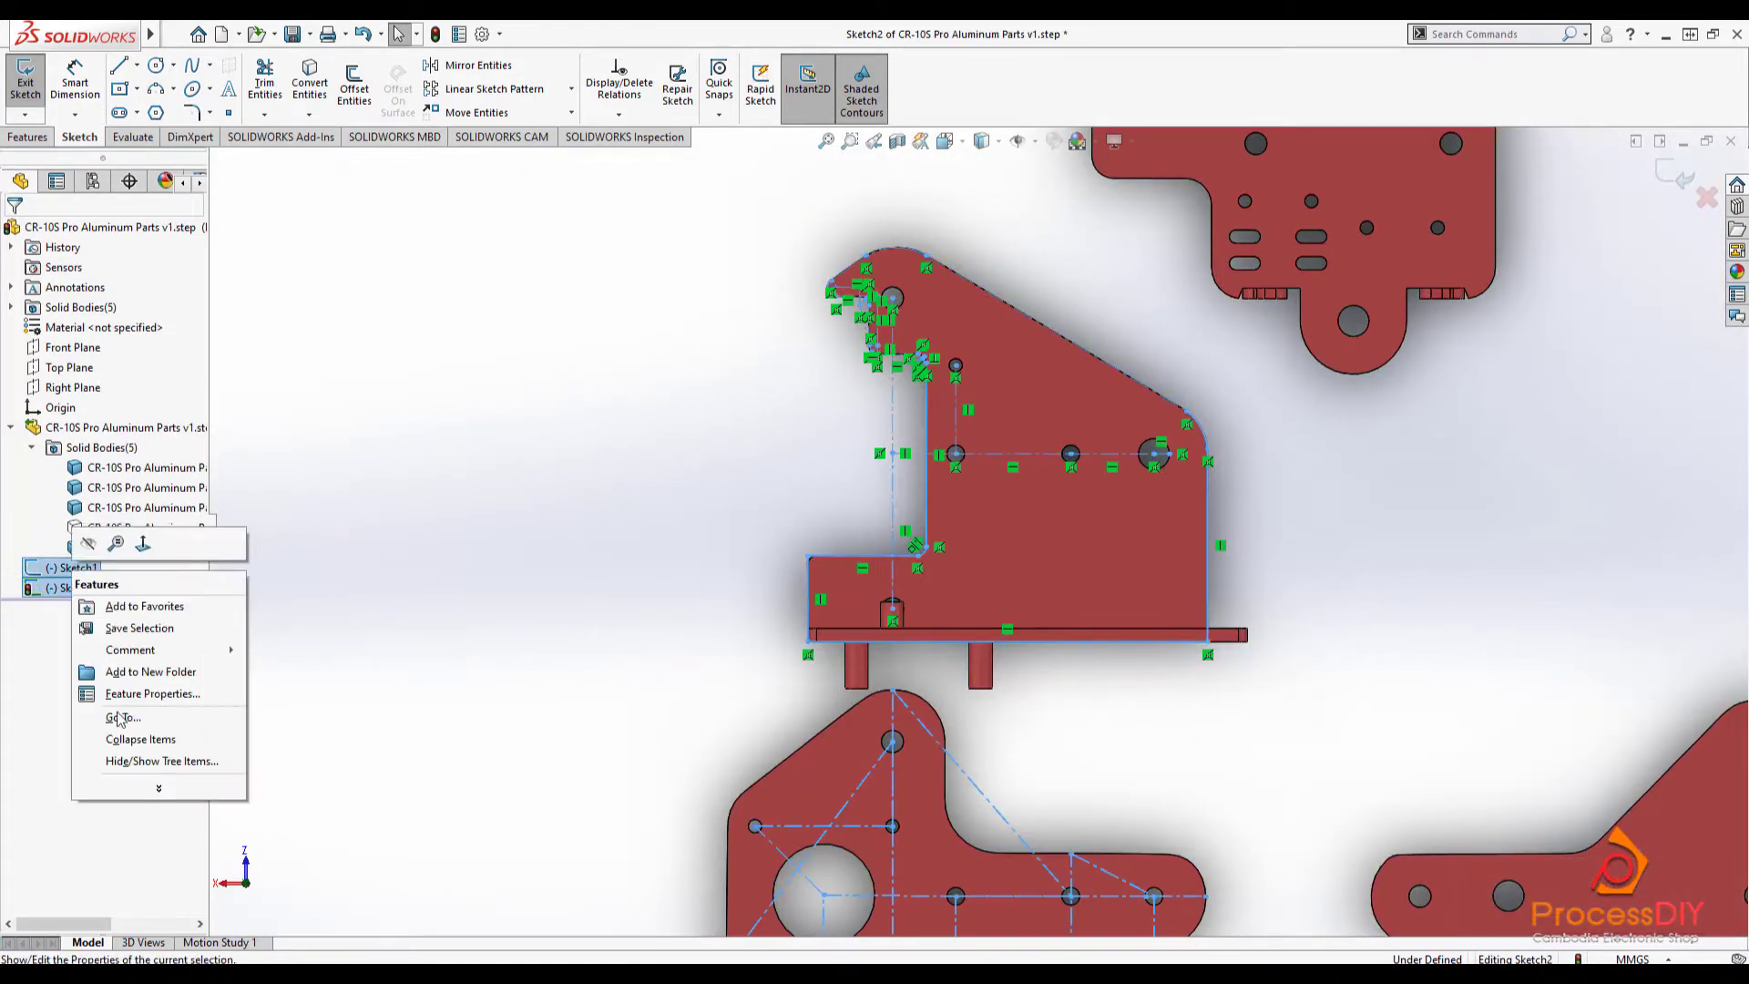
pyautogui.click(145, 789)
pyautogui.scroll(-1, 1175, 510)
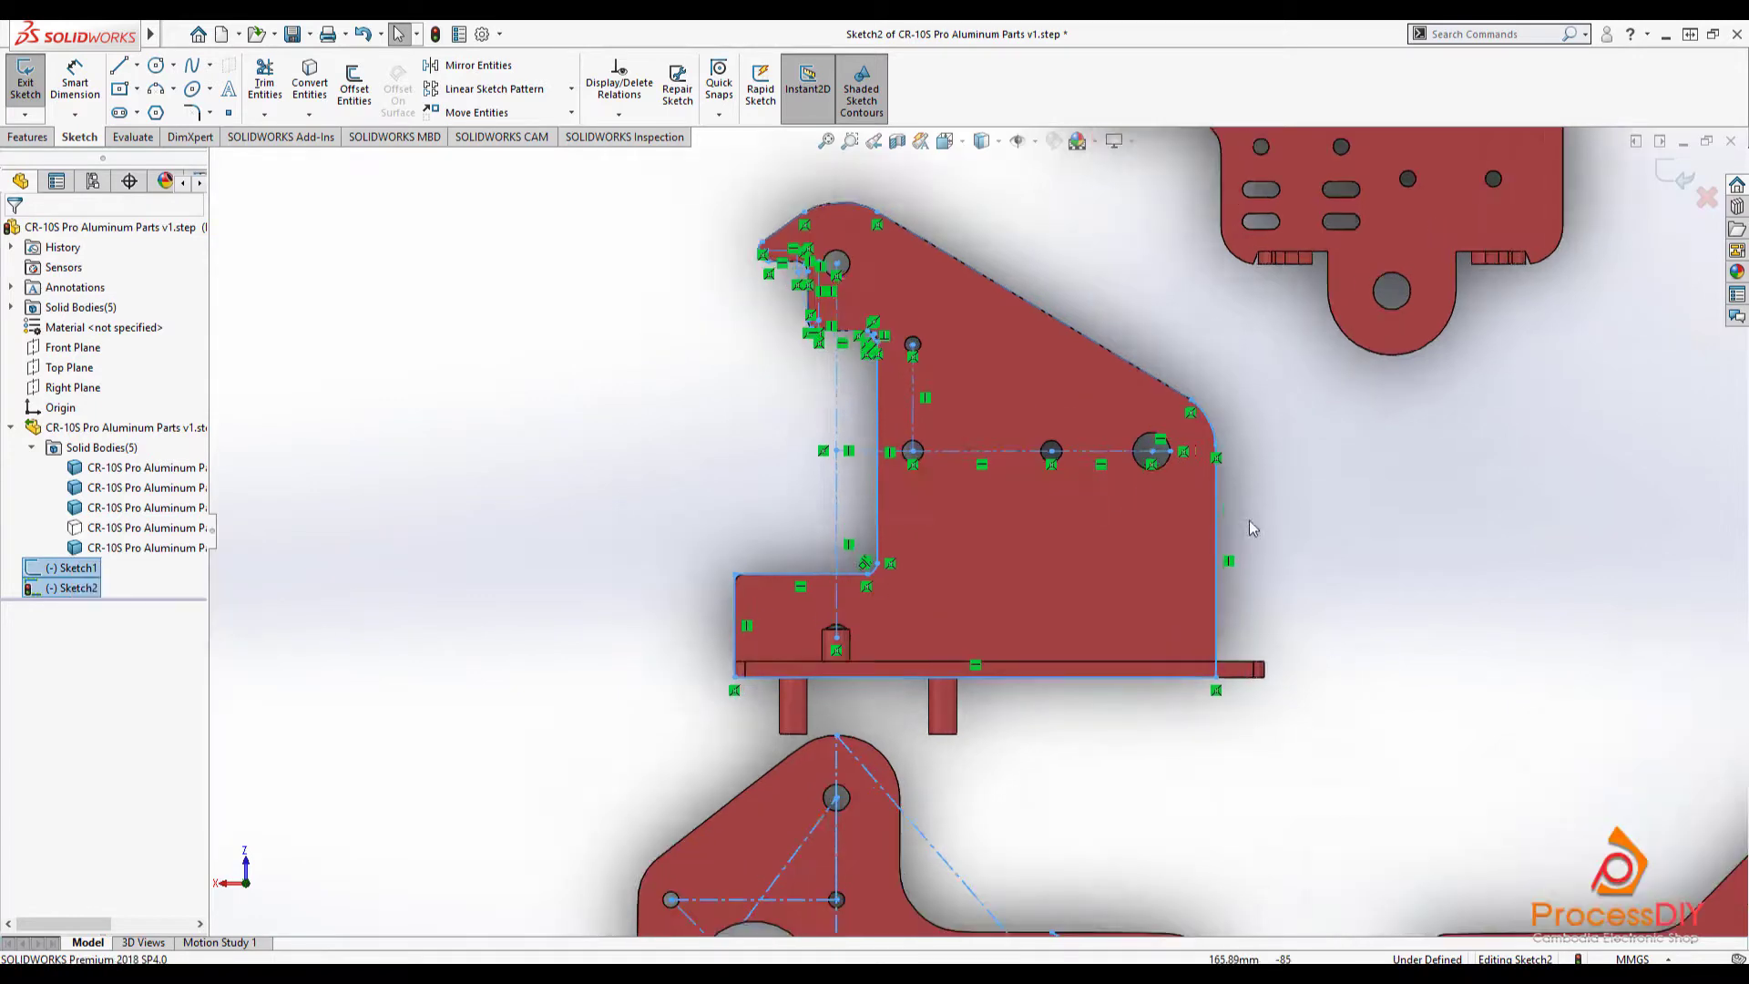
pyautogui.scroll(4, 1249, 521)
pyautogui.moveTo(1059, 512); pyautogui.dragTo(1109, 249, button='middle')
pyautogui.moveTo(966, 783); pyautogui.dragTo(978, 602, button='middle')
pyautogui.press('space')
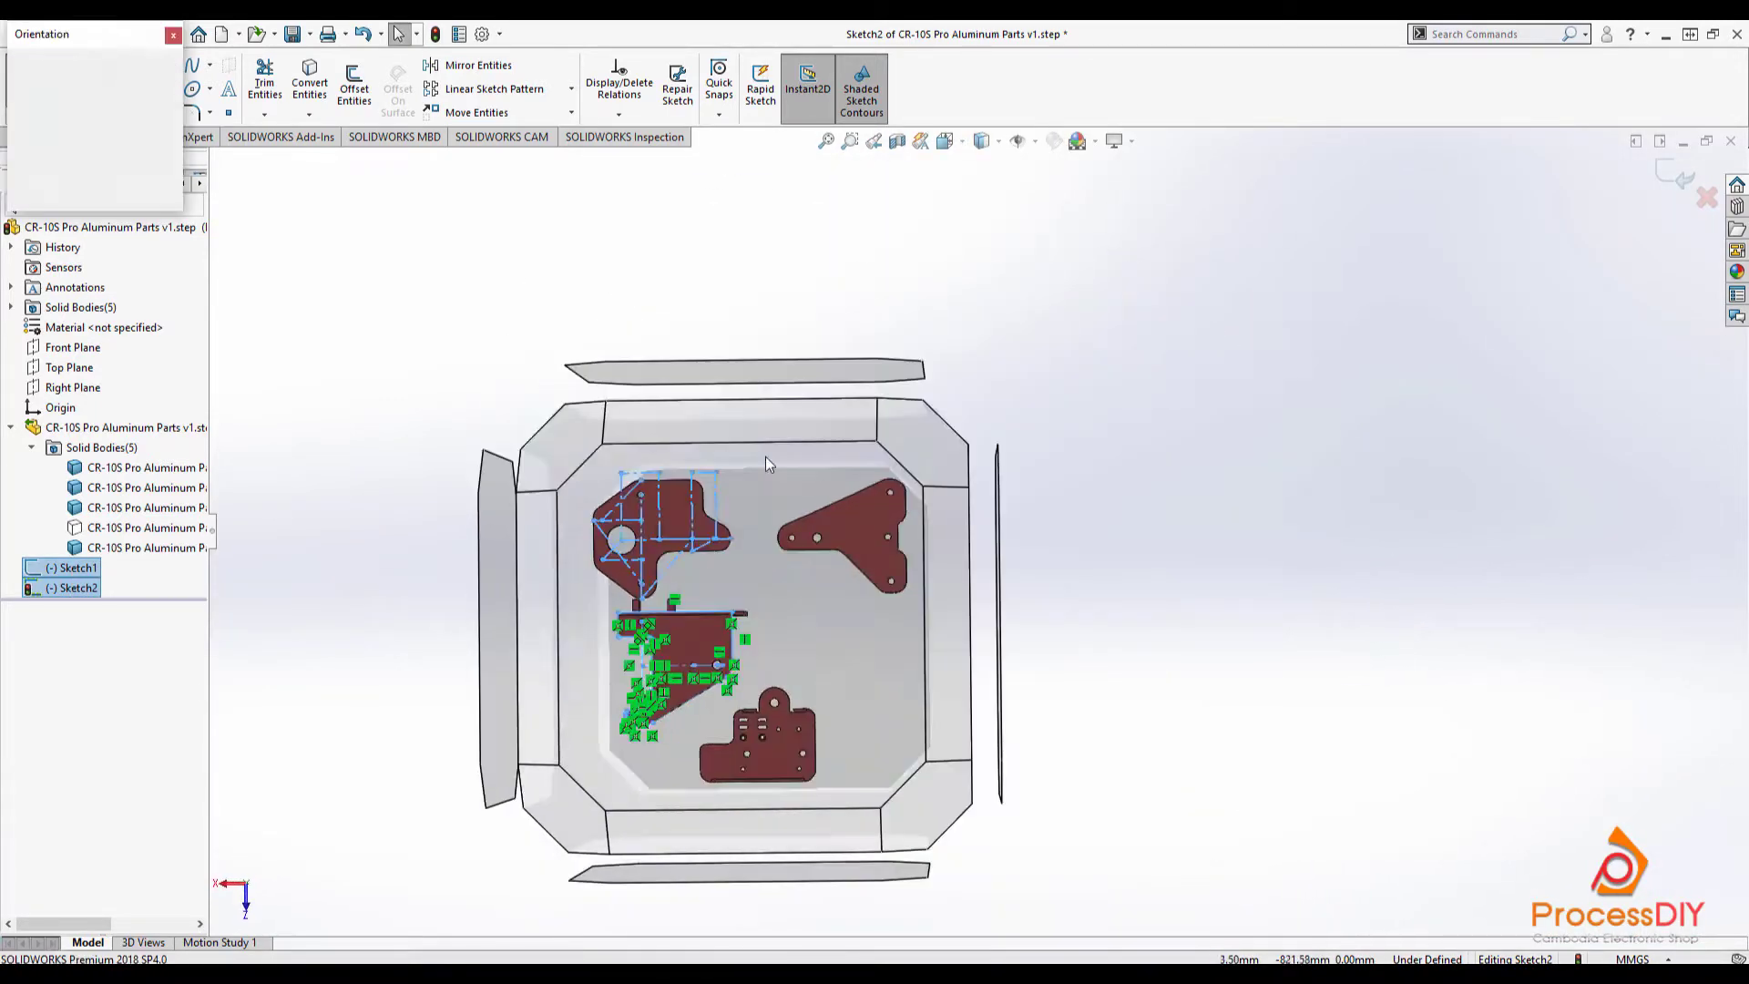
pyautogui.click(847, 642)
pyautogui.scroll(-6, 771, 720)
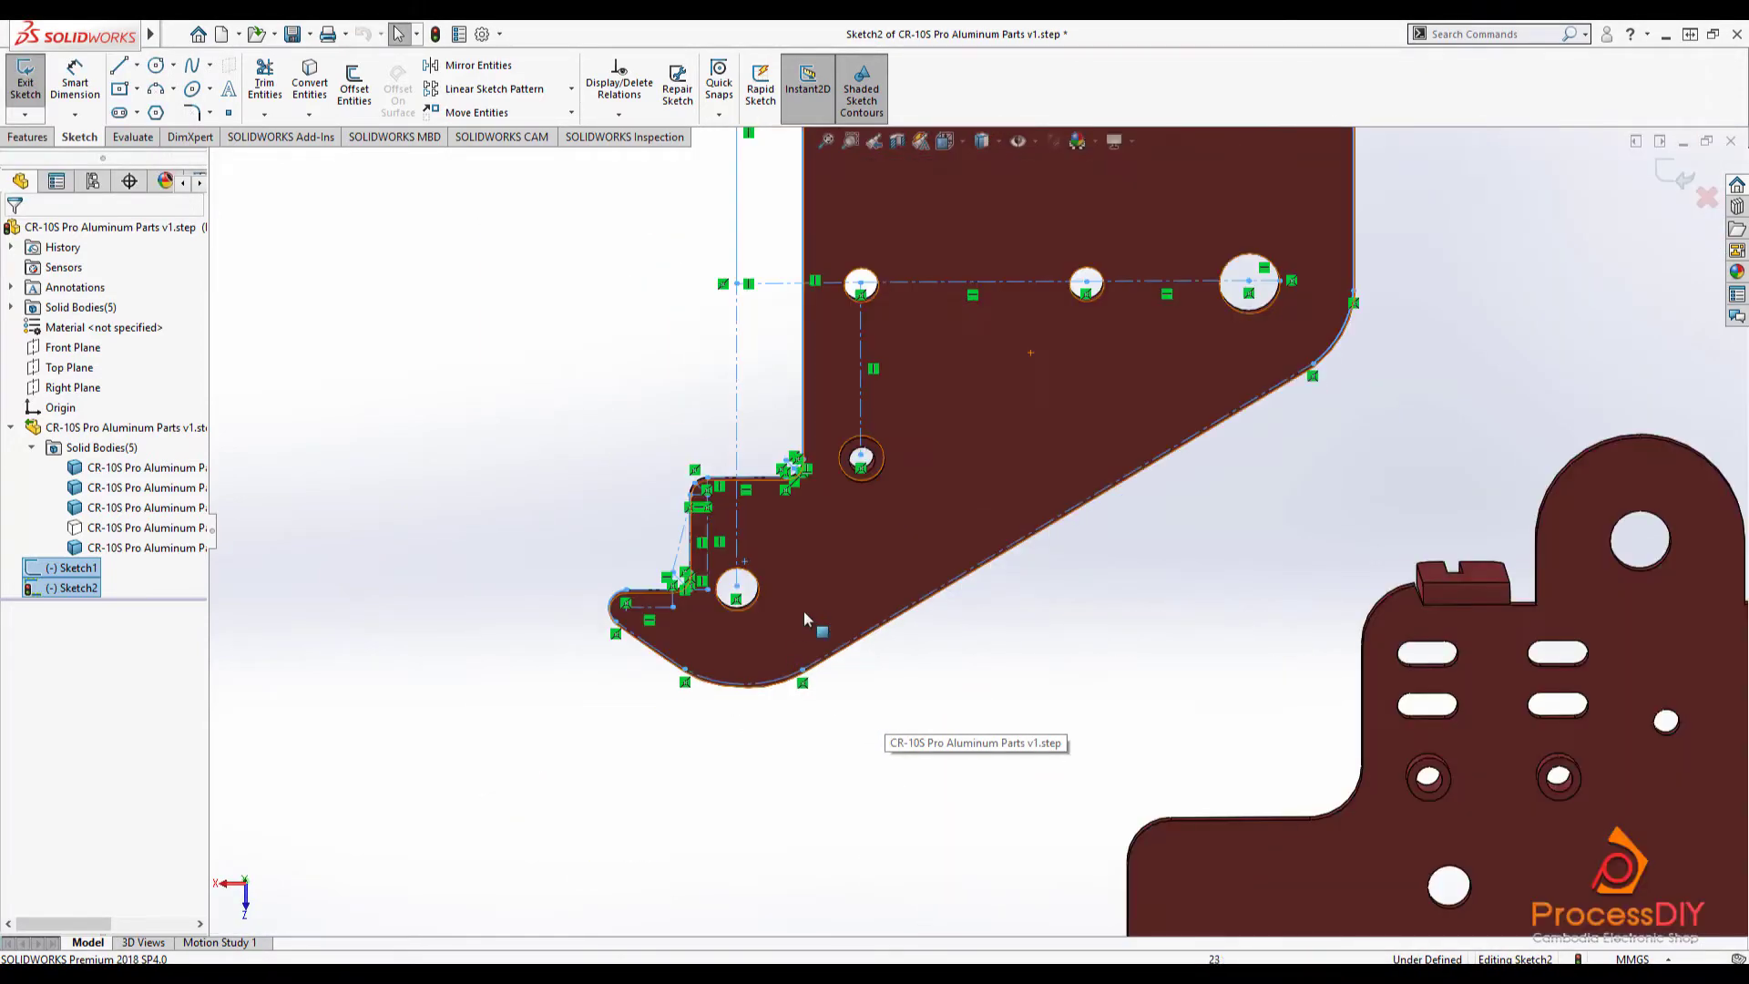
# - Examine the parts edge-on and from behind, and return to the original front-facing view of the bracket
pyautogui.scroll(6, 948, 512)
pyautogui.press('space')
pyautogui.moveTo(665, 610); pyautogui.dragTo(1055, 445, button='middle')
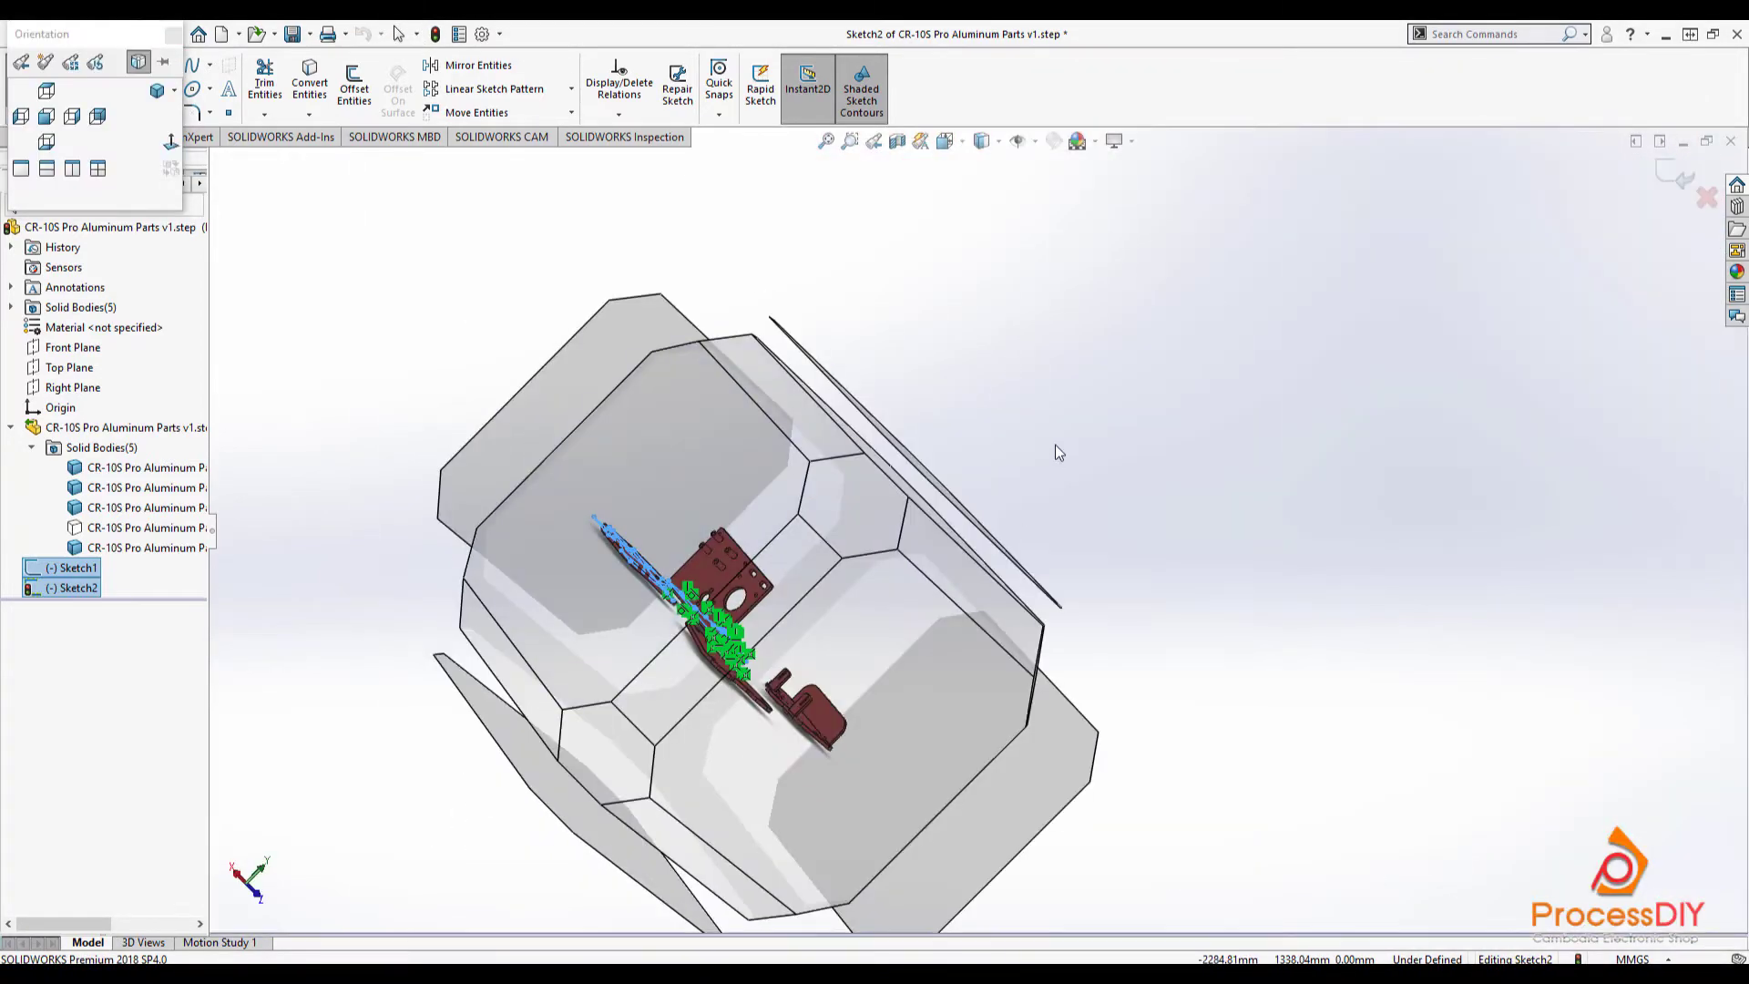
pyautogui.click(1054, 445)
pyautogui.moveTo(1308, 417); pyautogui.dragTo(960, 565, button='middle')
pyautogui.press('space')
pyautogui.click(833, 715)
pyautogui.press('space')
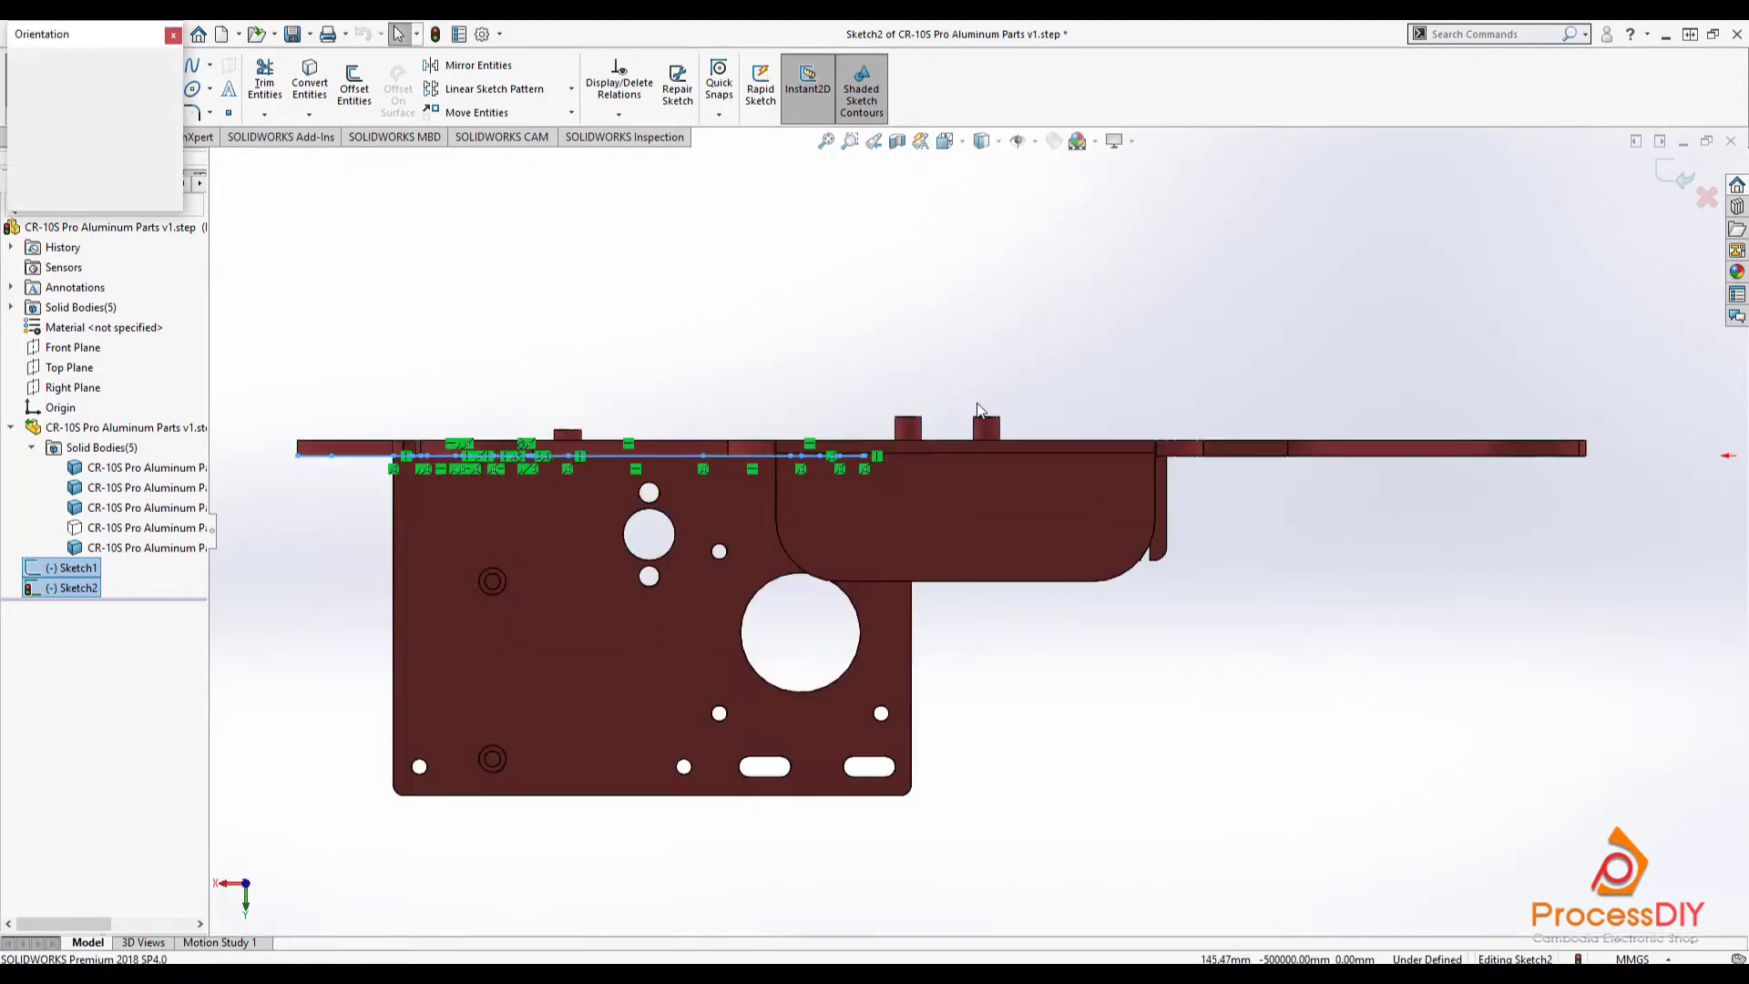
pyautogui.click(706, 482)
pyautogui.scroll(-3, 893, 392)
pyautogui.scroll(5, 1056, 629)
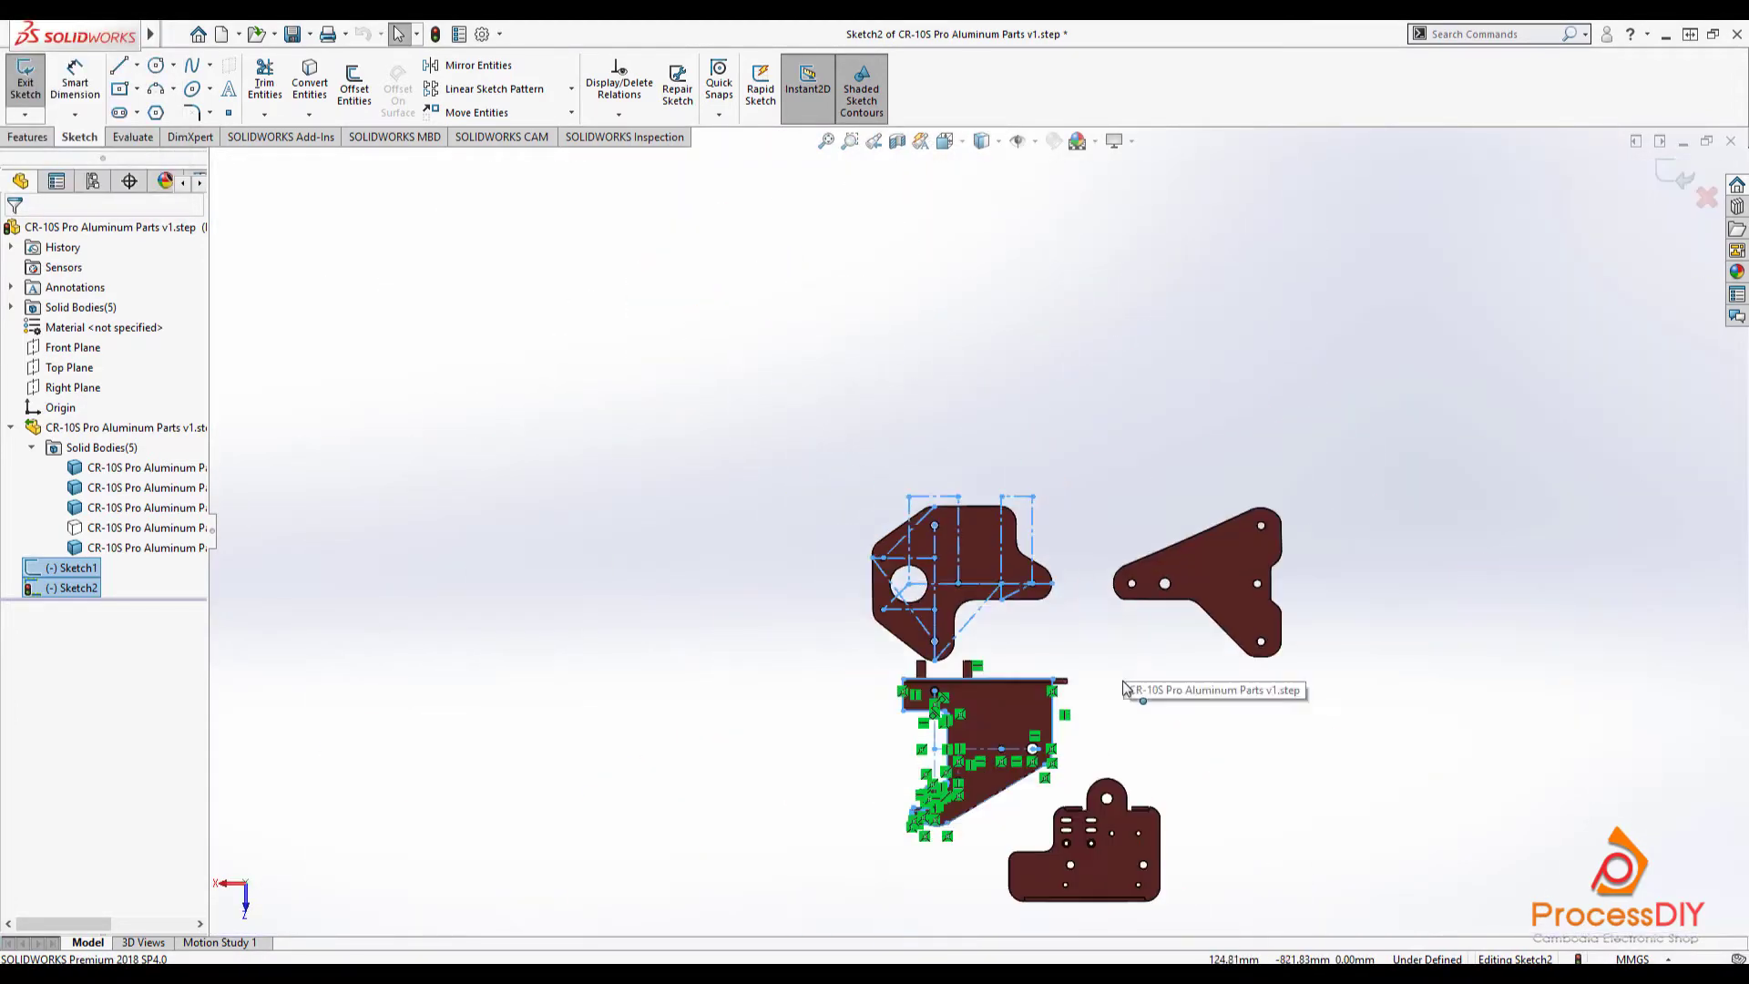
pyautogui.moveTo(1122, 680); pyautogui.dragTo(1093, 883, button='middle')
pyautogui.press('space')
pyautogui.click(938, 708)
pyautogui.scroll(-5, 839, 512)
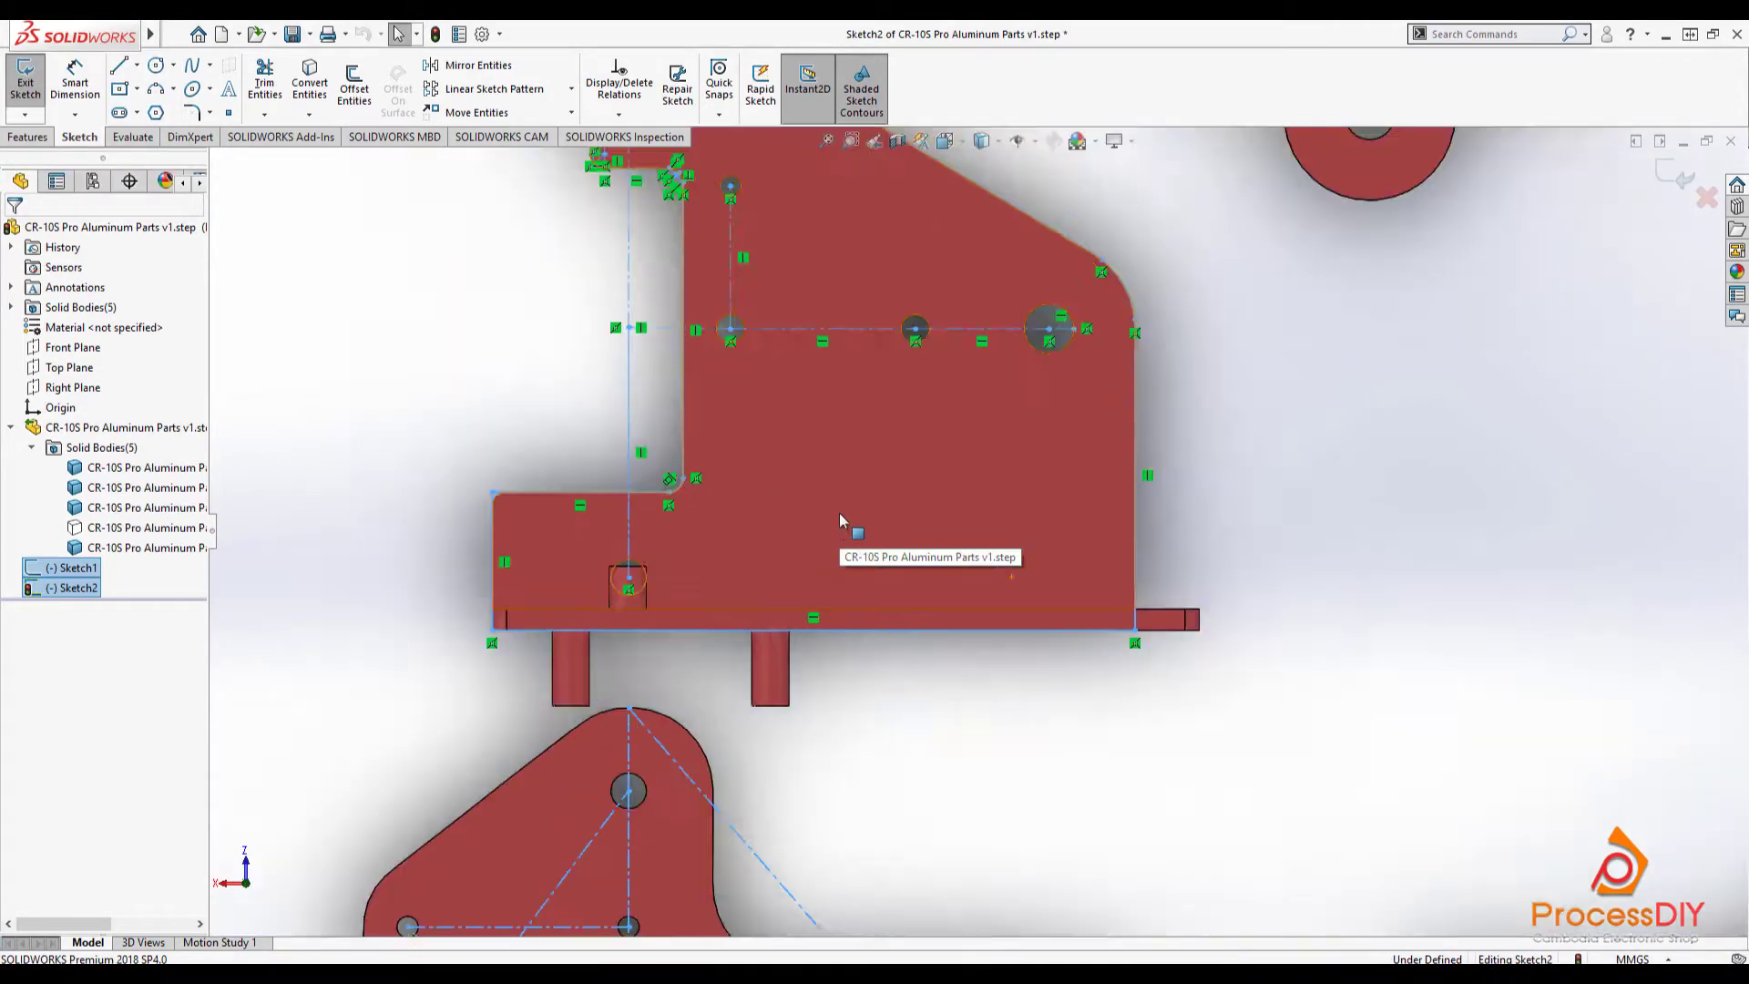
# - Check the length of the long vertical centerline running down from the hook hole, using a trial dimension
pyautogui.scroll(4, 844, 471)
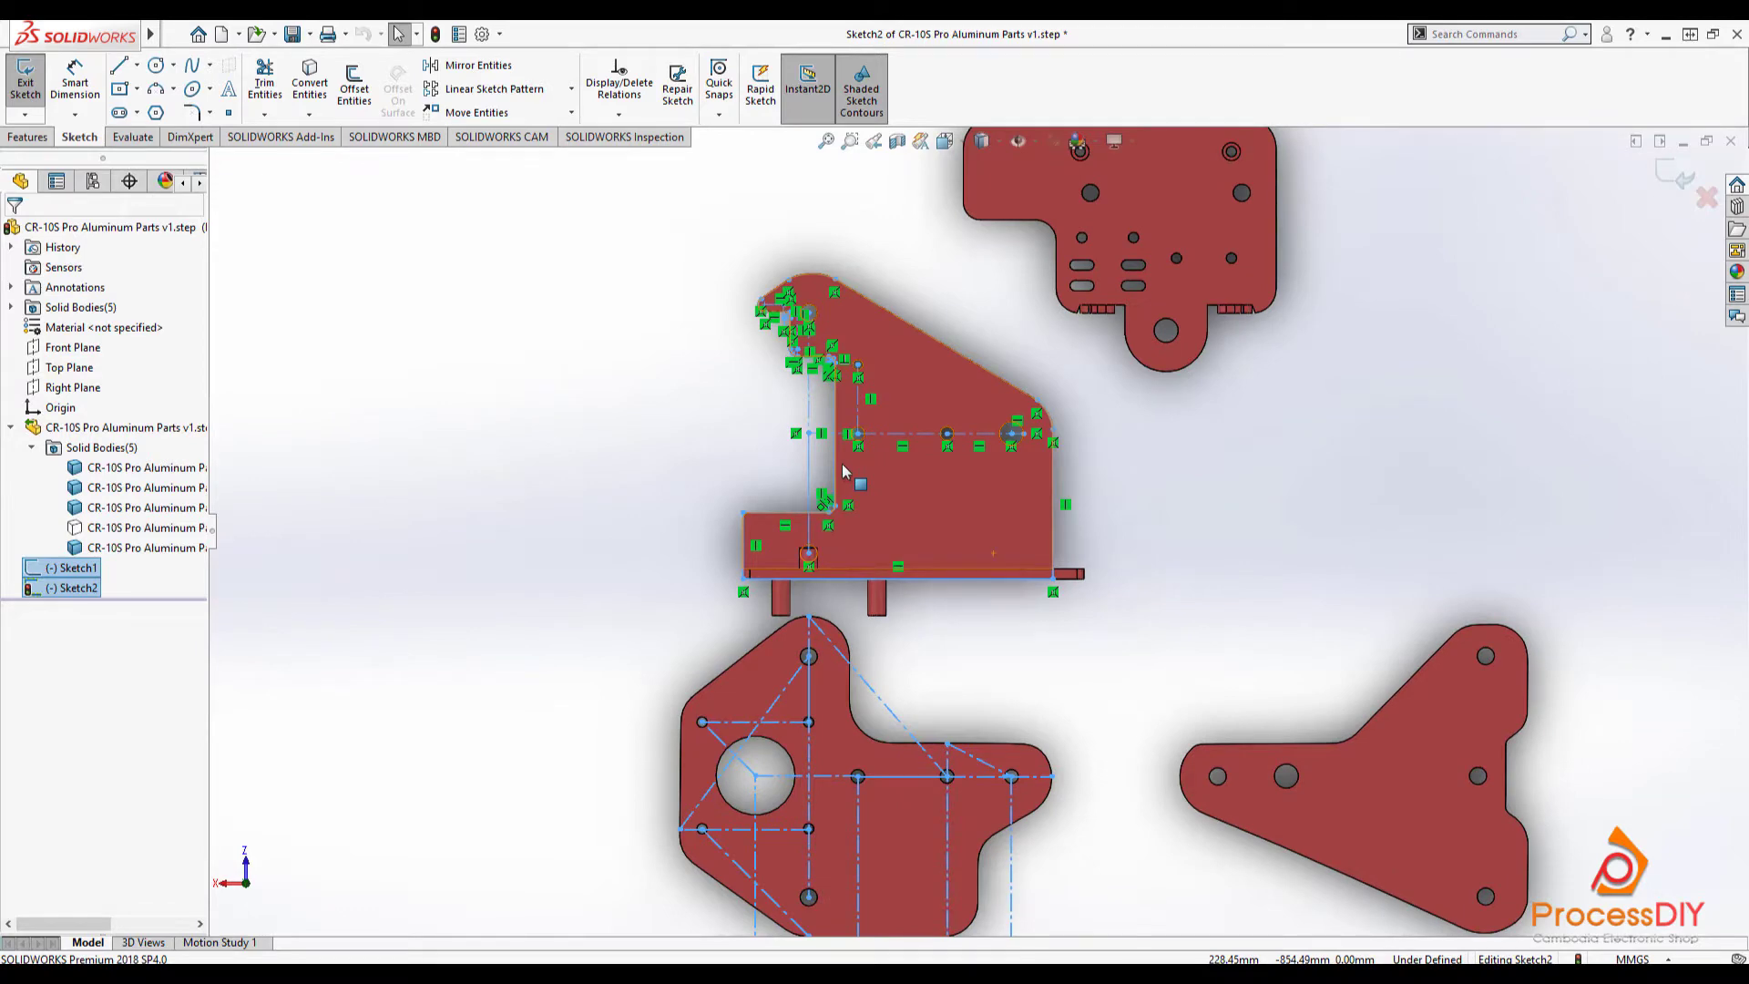
pyautogui.scroll(-2, 877, 634)
pyautogui.scroll(3, 938, 510)
pyautogui.scroll(-4, 928, 299)
pyautogui.click(75, 82)
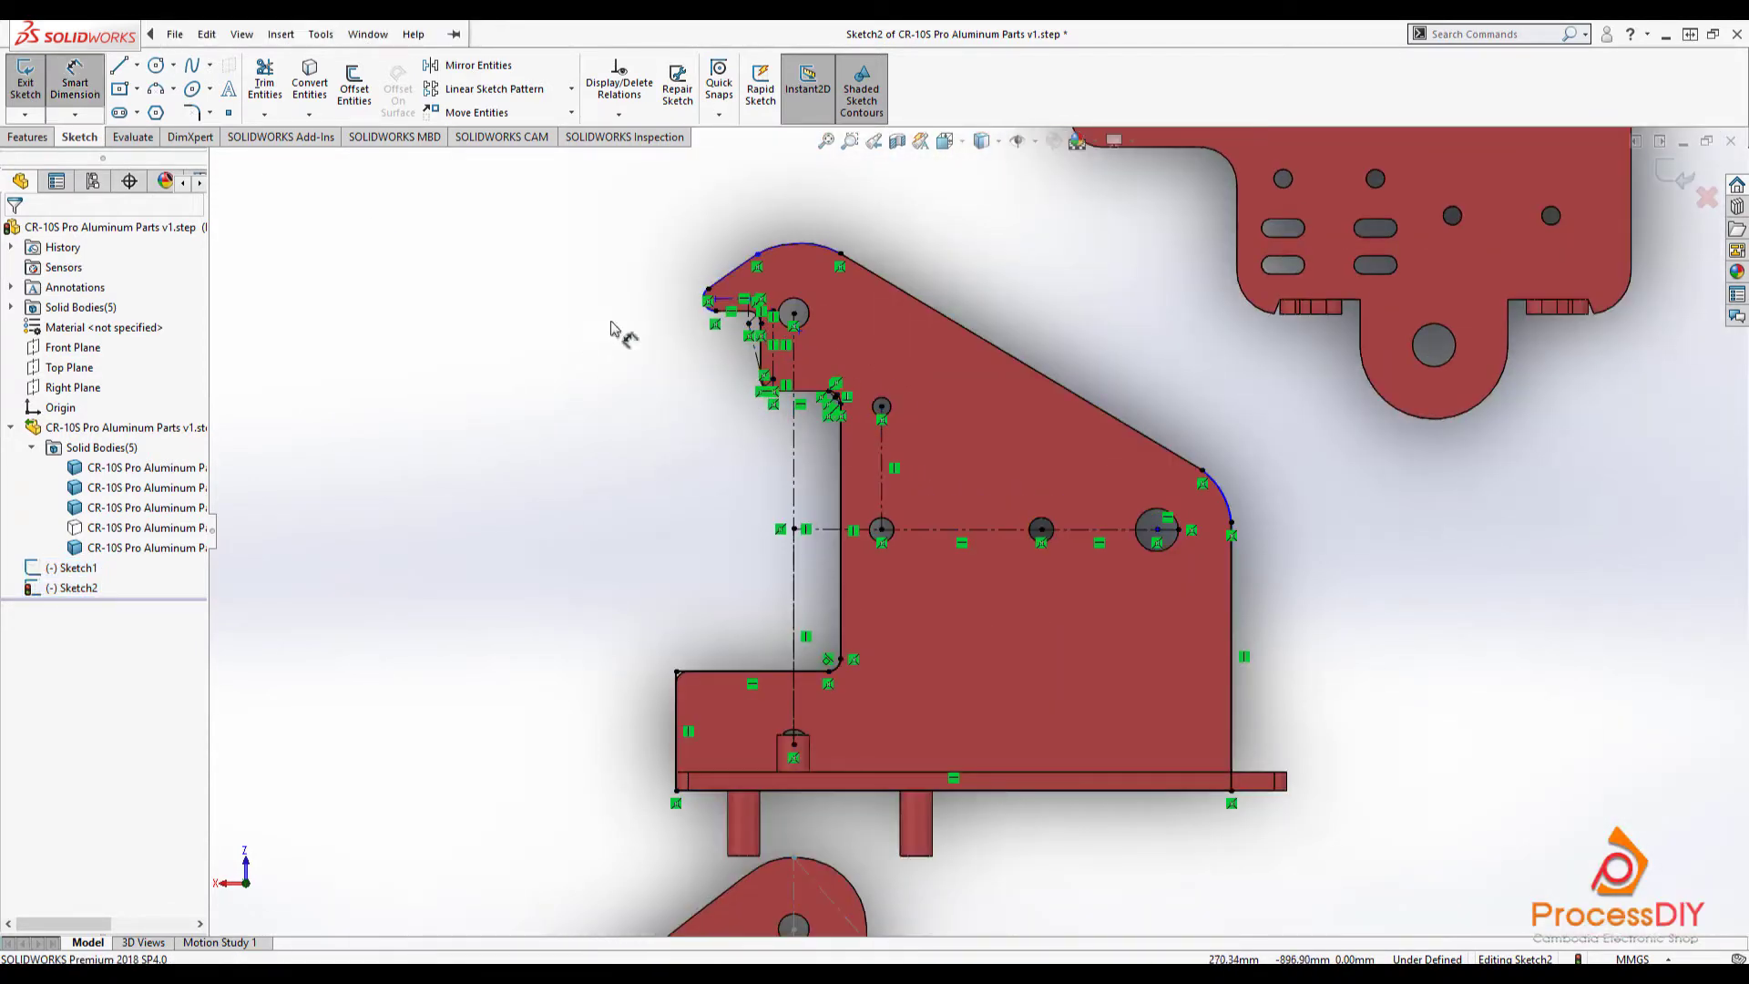
pyautogui.click(792, 372)
pyautogui.click(605, 405)
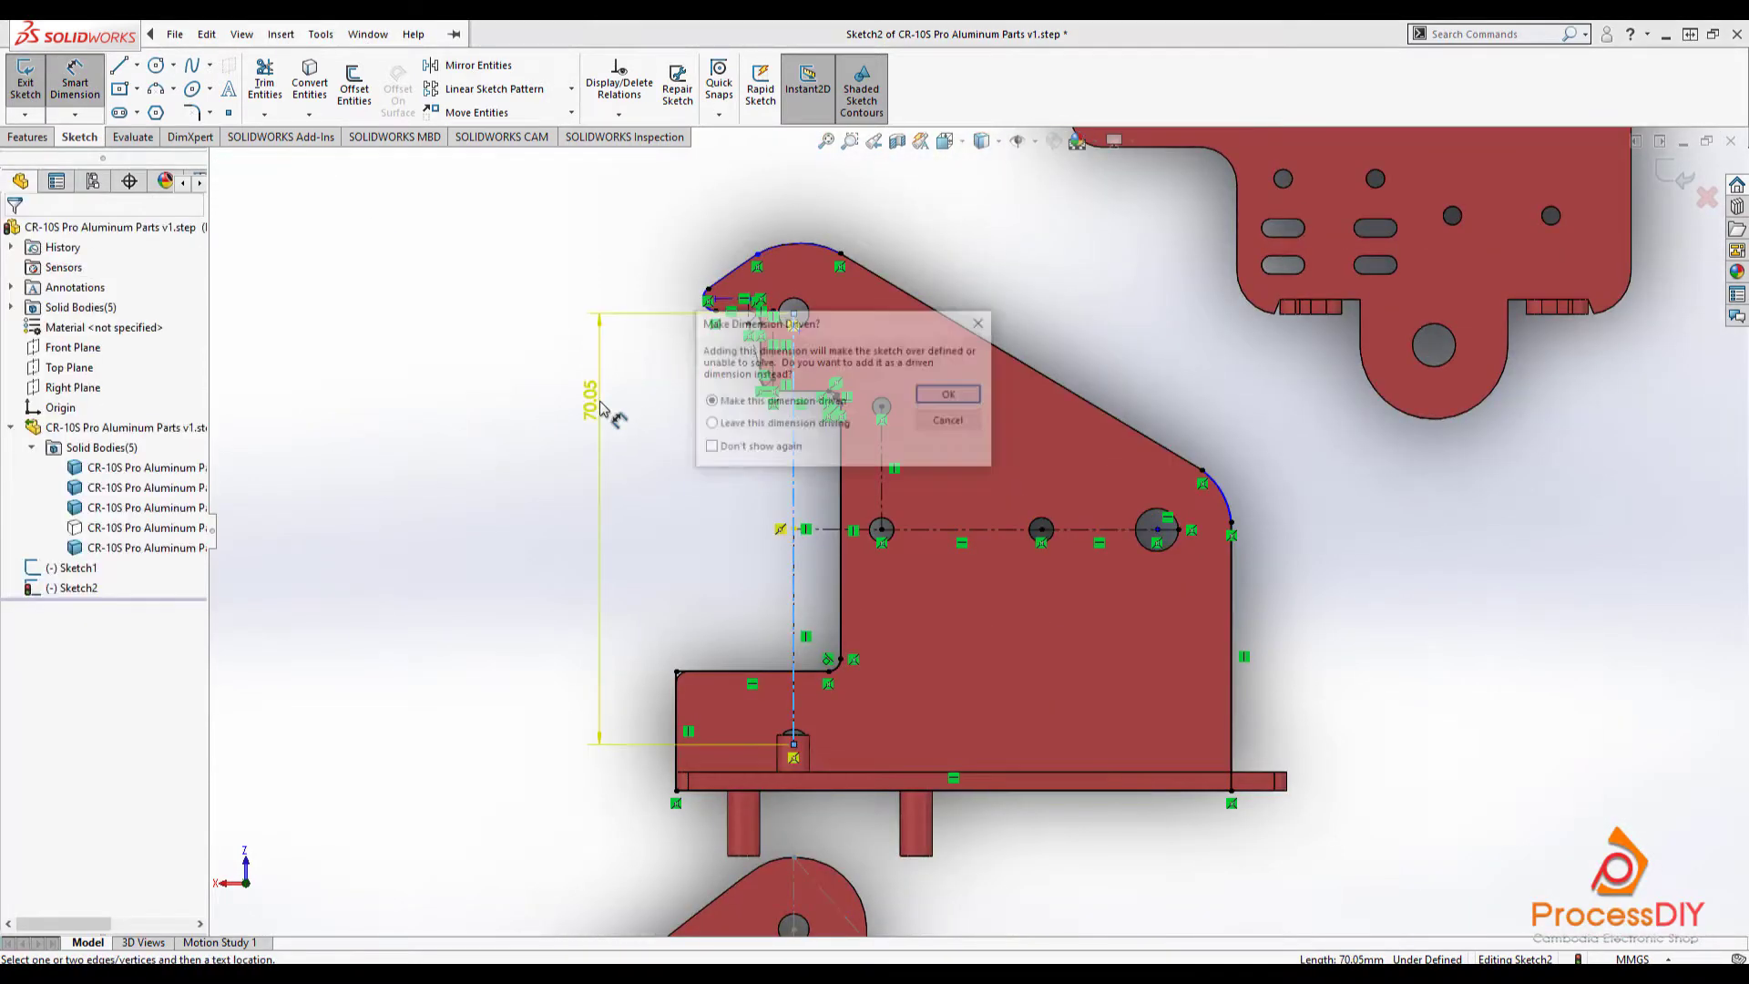
pyautogui.click(985, 322)
# - Create a new part document
pyautogui.click(767, 972)
pyautogui.click(801, 910)
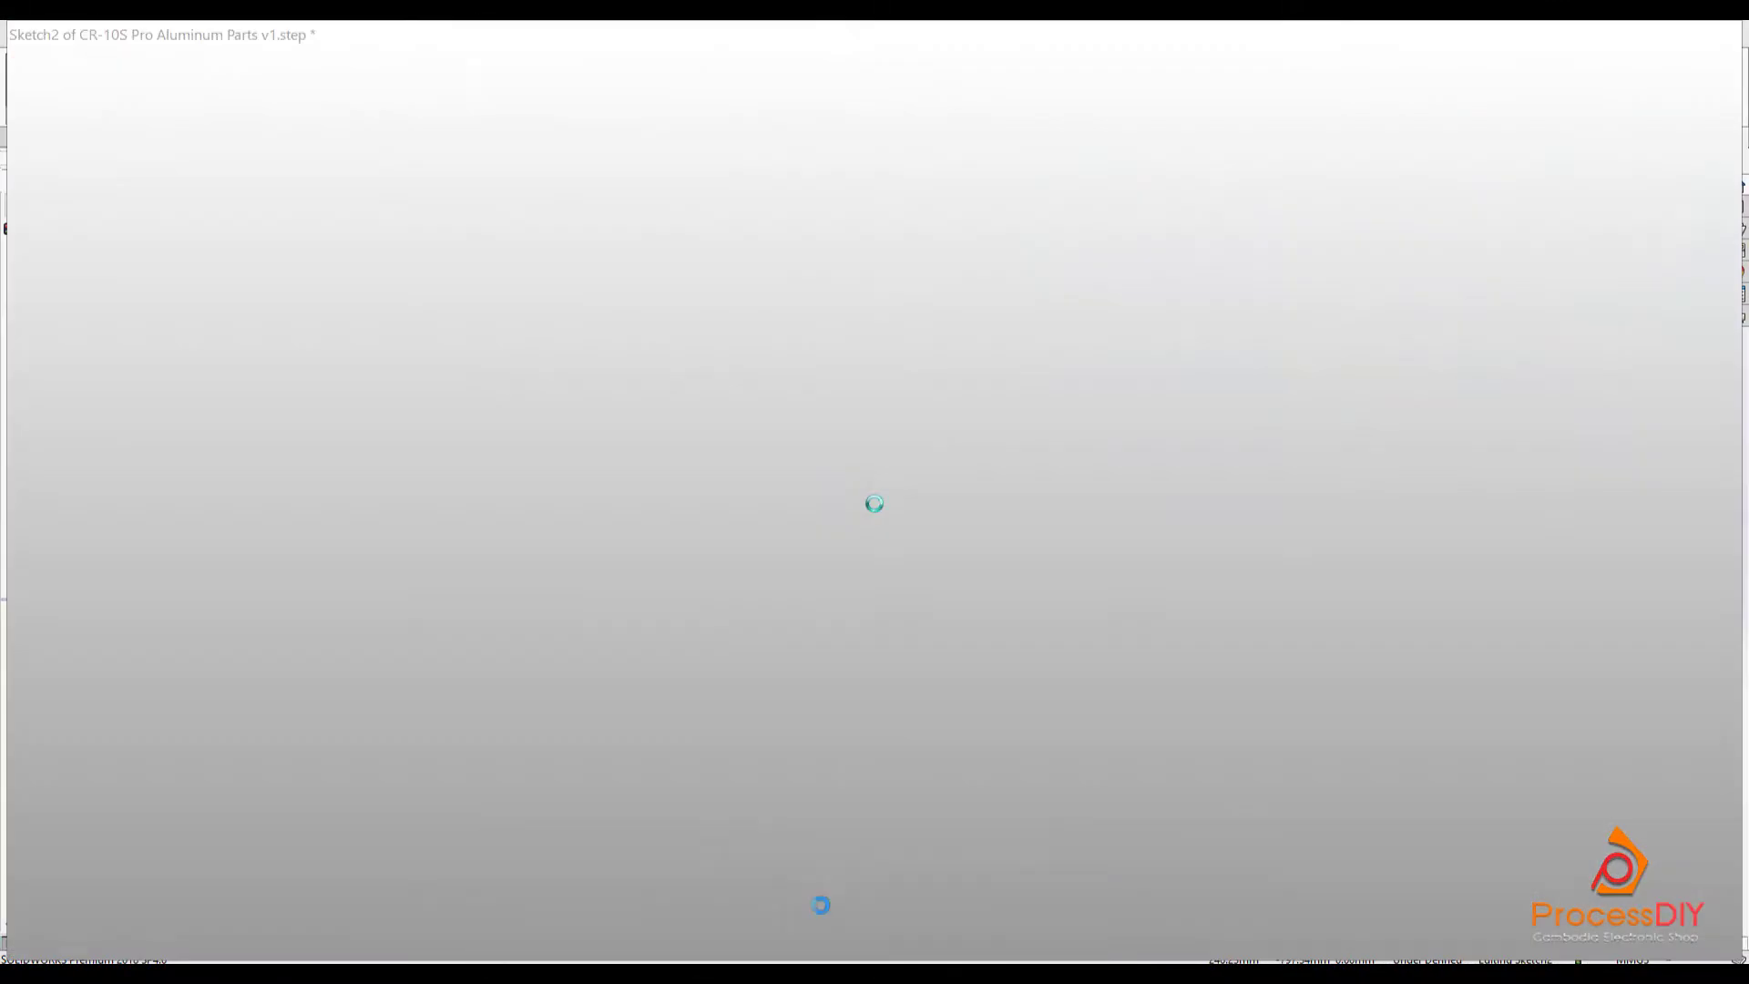
pyautogui.click(175, 35)
pyautogui.click(193, 57)
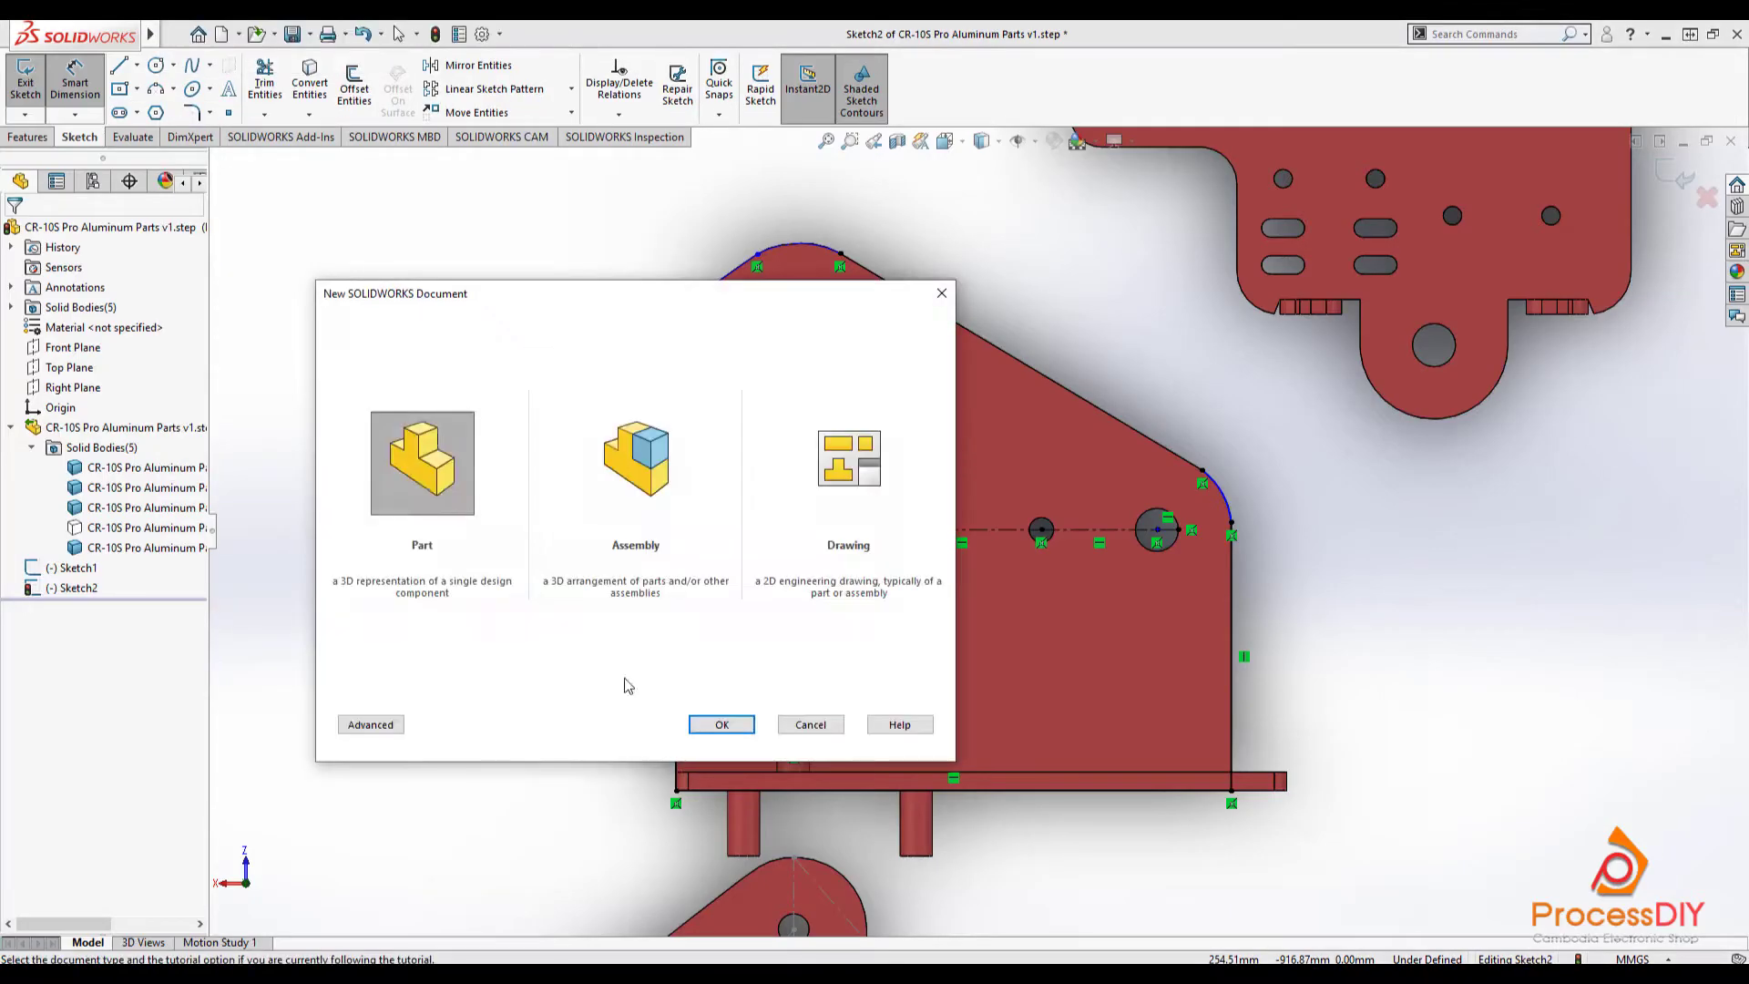
pyautogui.click(717, 724)
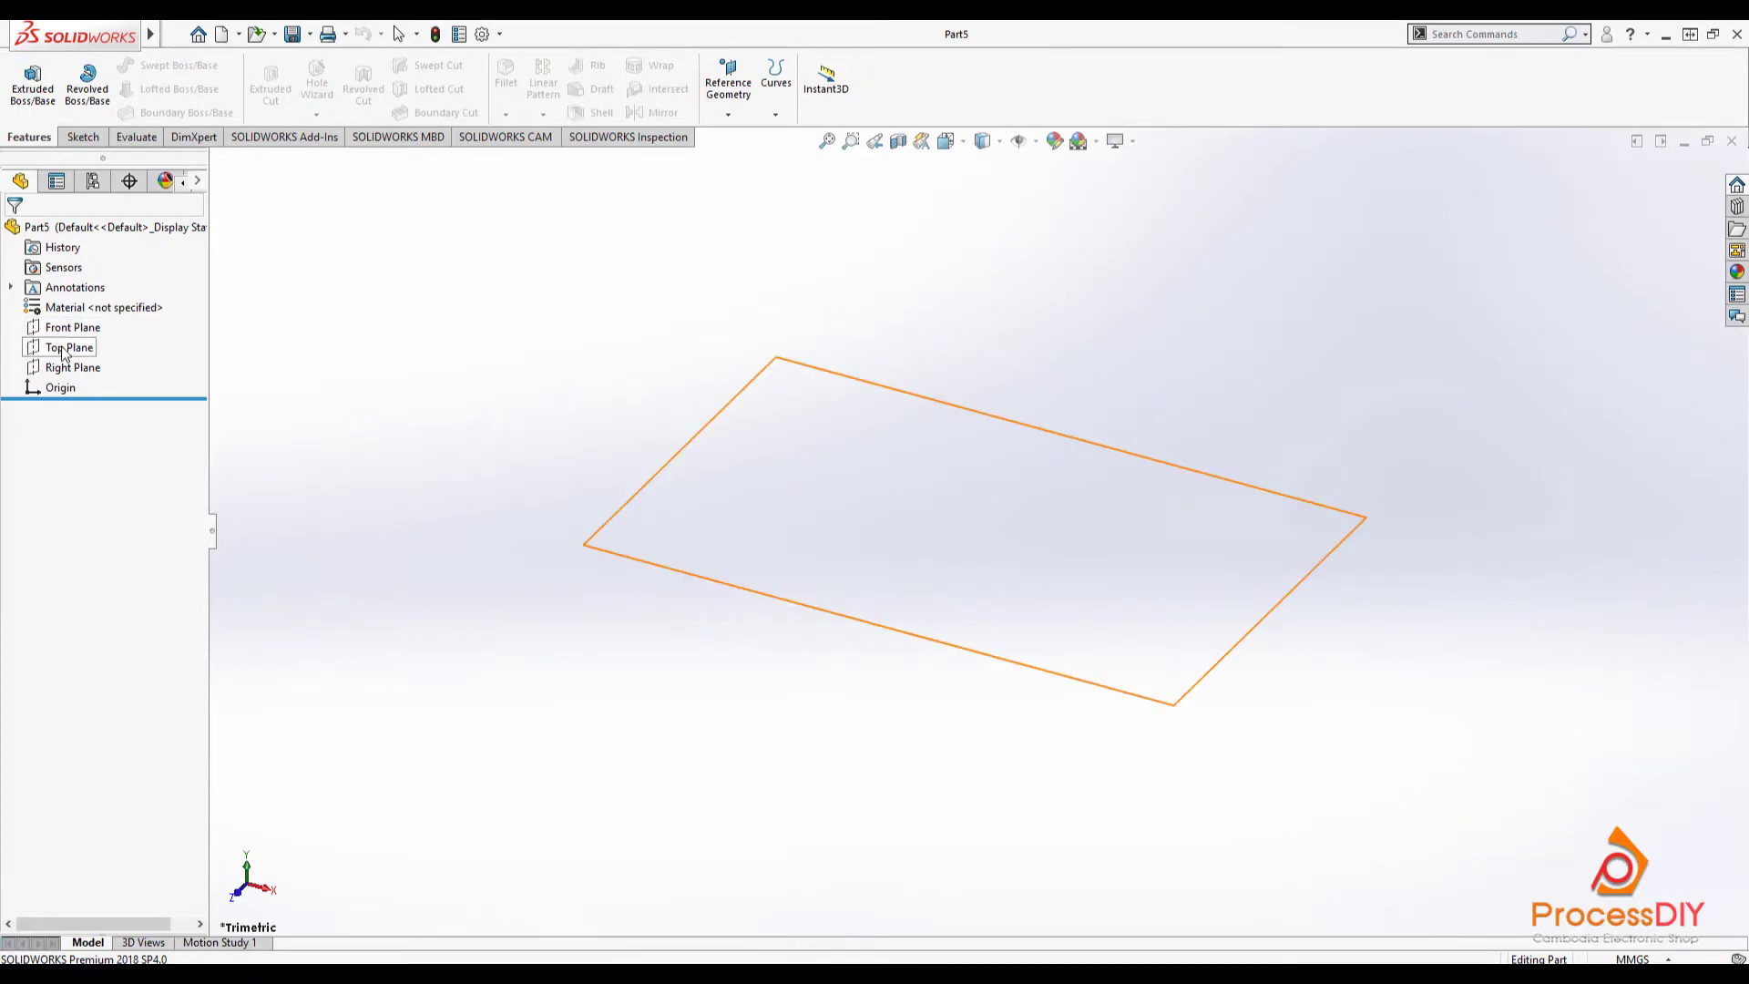
# - Start a sketch on the Top Plane and draw a vertical centerline upward from the origin
pyautogui.click(63, 350)
pyautogui.click(103, 327)
pyautogui.click(136, 65)
pyautogui.click(146, 111)
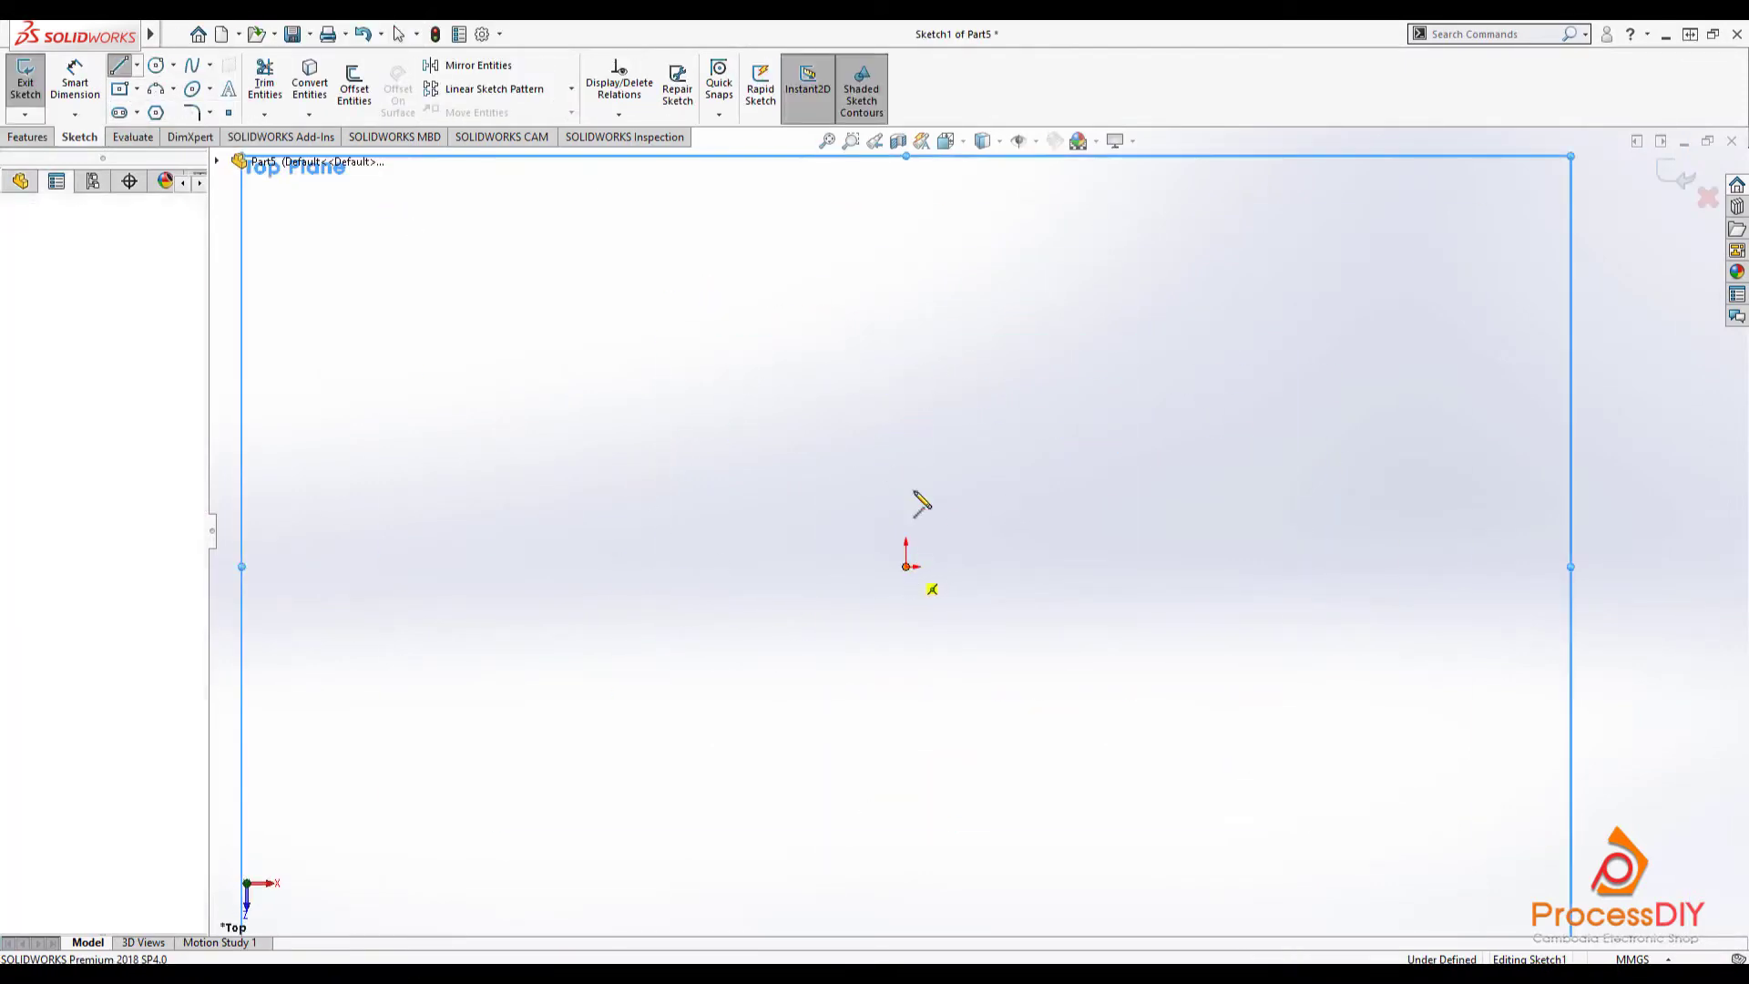
pyautogui.click(906, 566)
pyautogui.click(906, 374)
pyautogui.press('Escape')
pyautogui.press('Return')
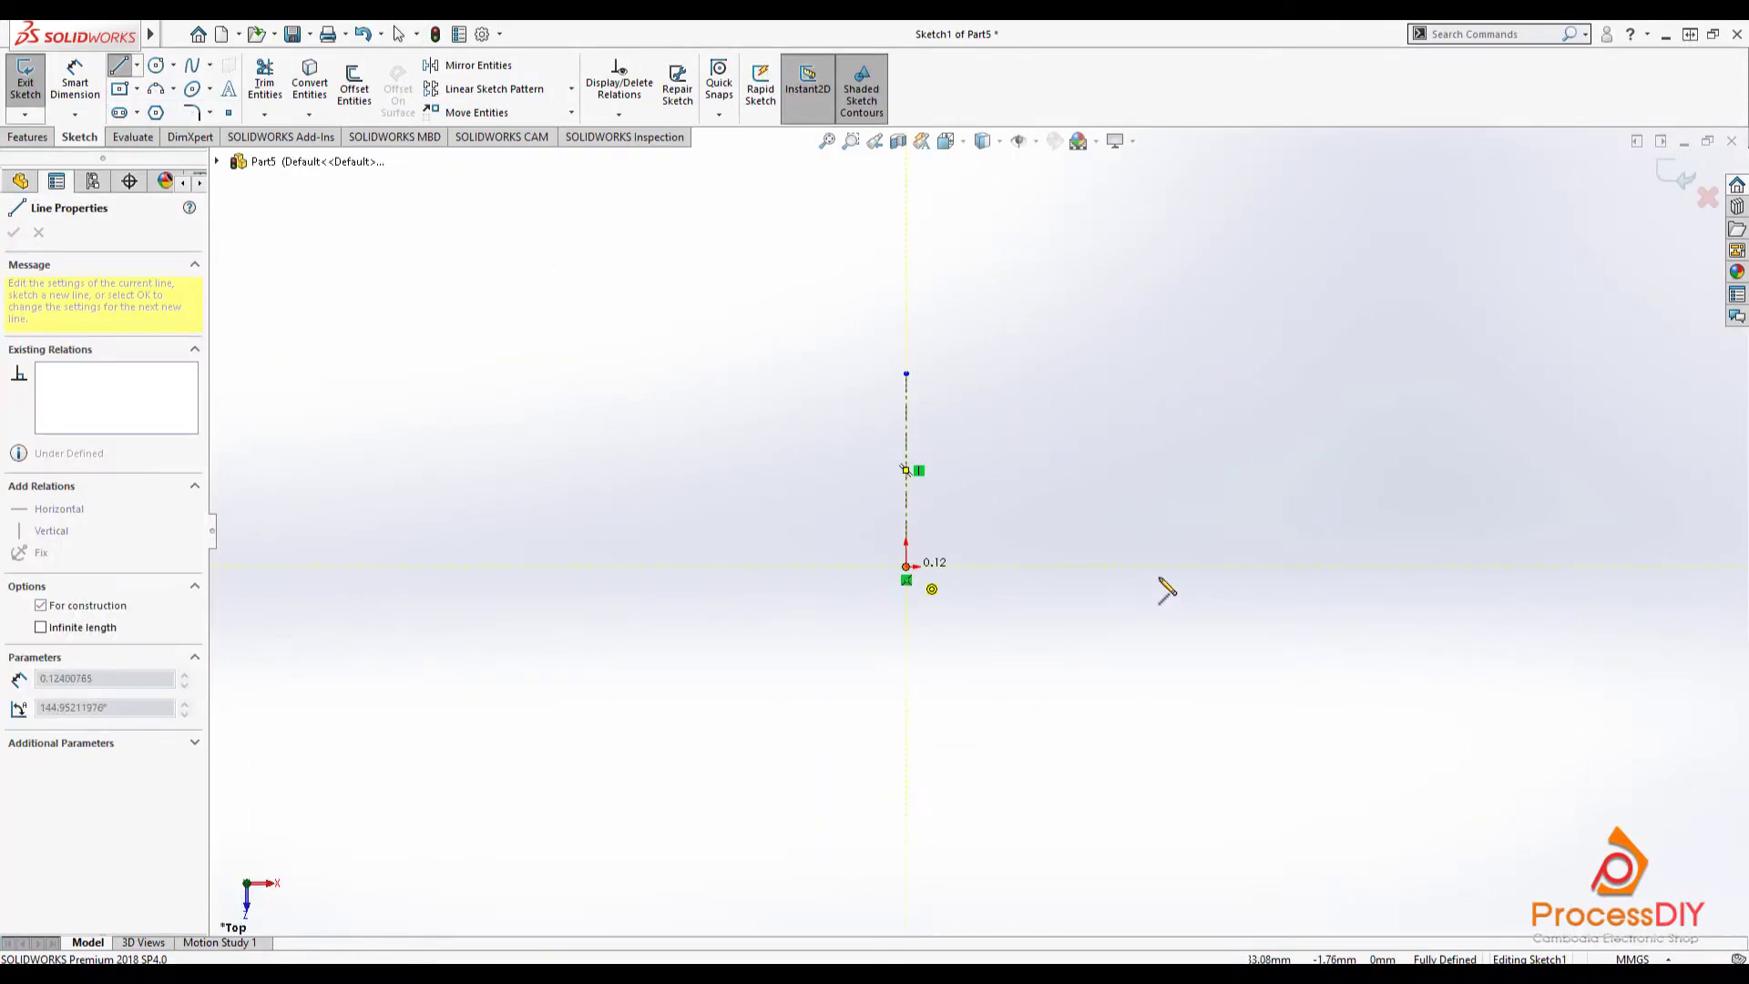
# - Draw three end-to-end horizontal centerlines extending from the origin in the positive X direction
pyautogui.click(1188, 566)
pyautogui.click(1321, 566)
pyautogui.press('Escape')
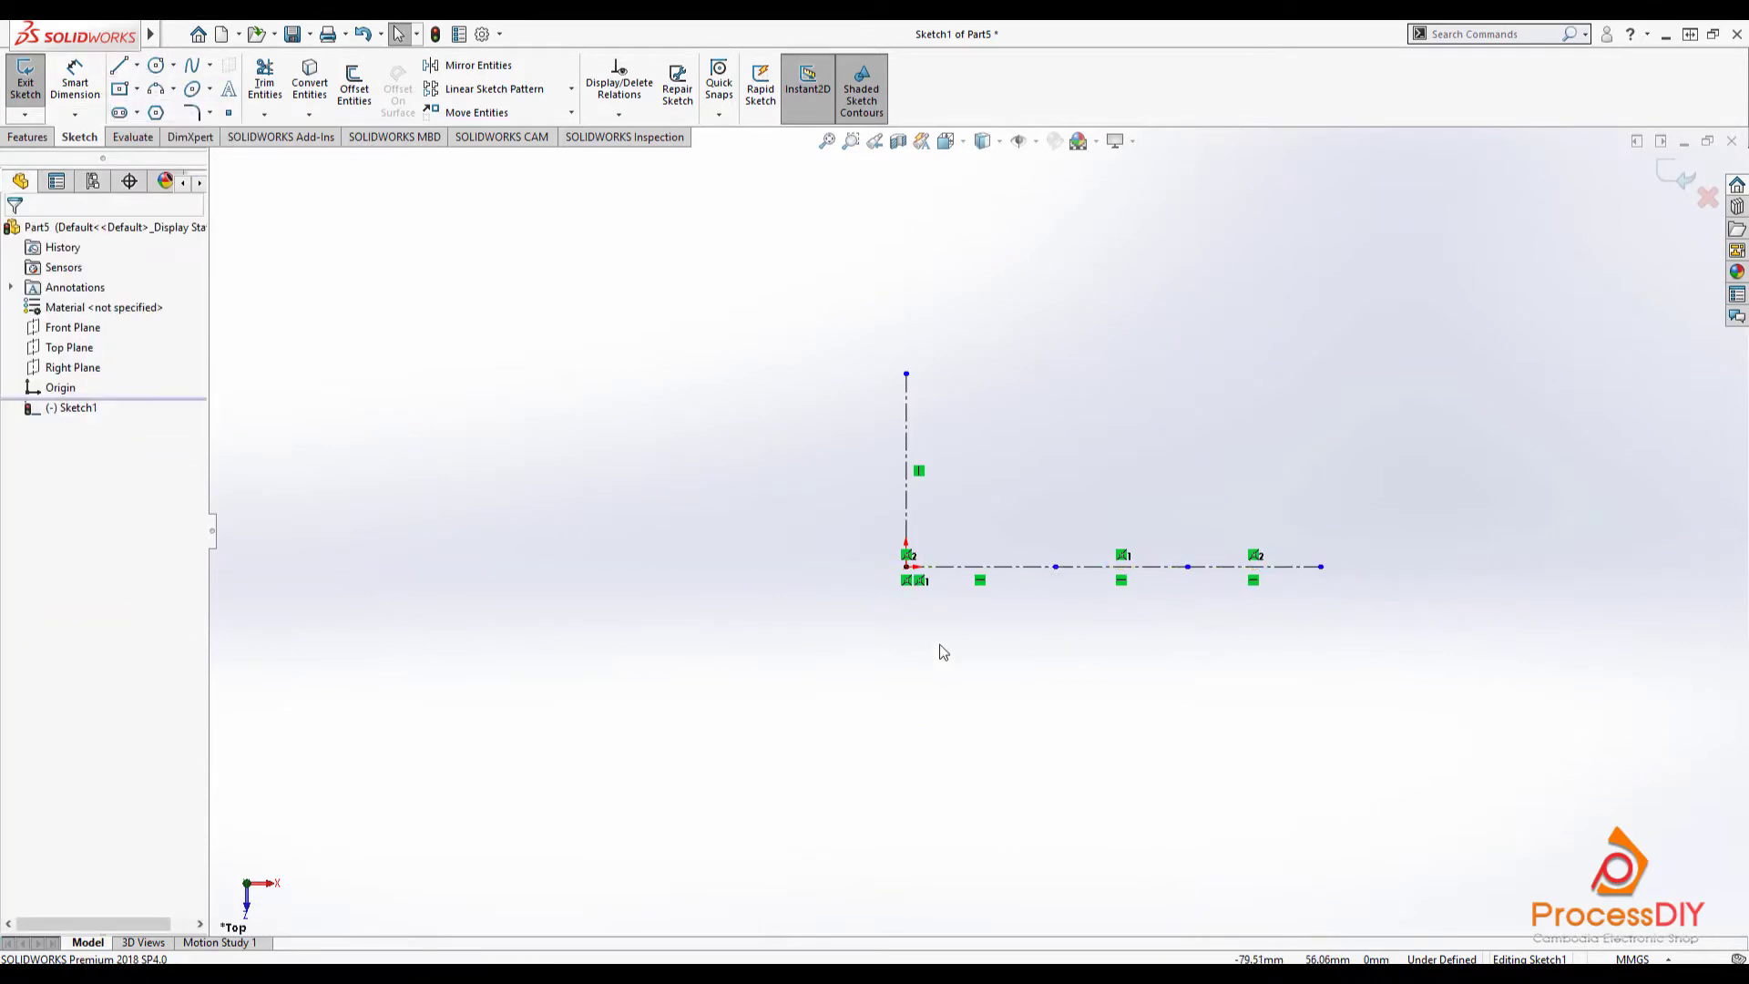
# - Delete the vertical centerline above the origin
pyautogui.press('Return')
pyautogui.click(906, 566)
pyautogui.press('Escape')
pyautogui.rightClick(909, 503)
pyautogui.click(975, 710)
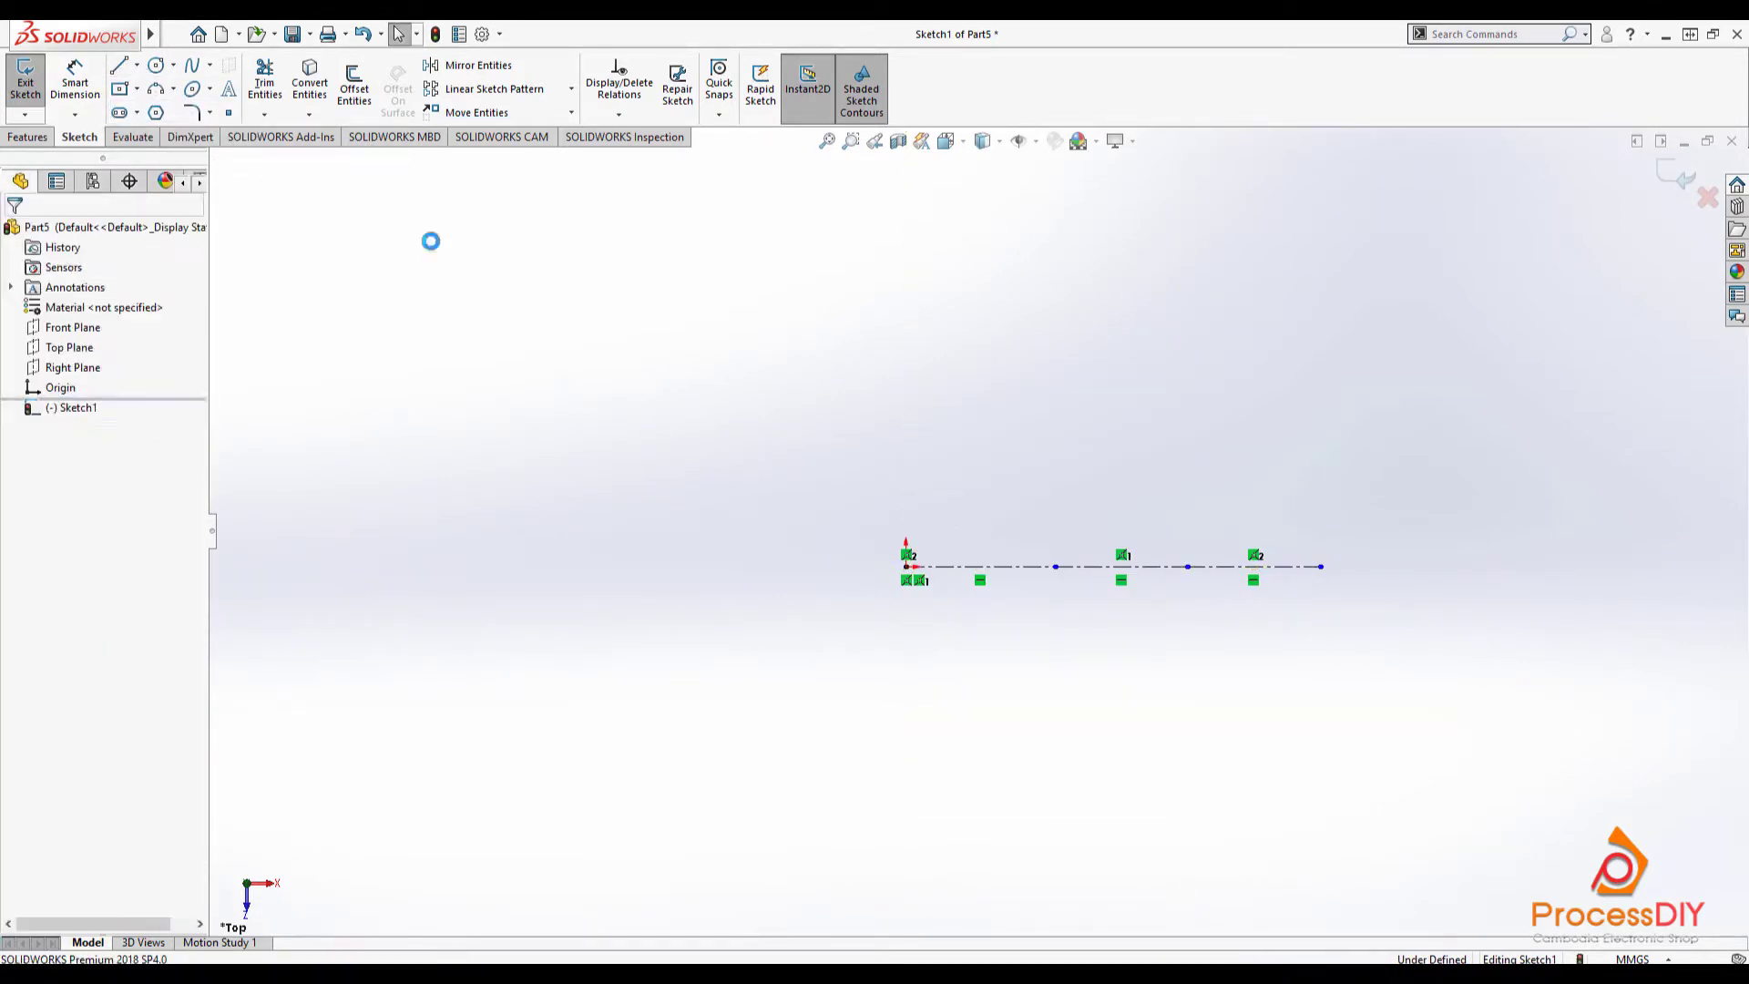
# - Draw a vertical midpoint construction line about 62.3 mm long, centred on the origin
pyautogui.click(907, 566)
pyautogui.click(906, 333)
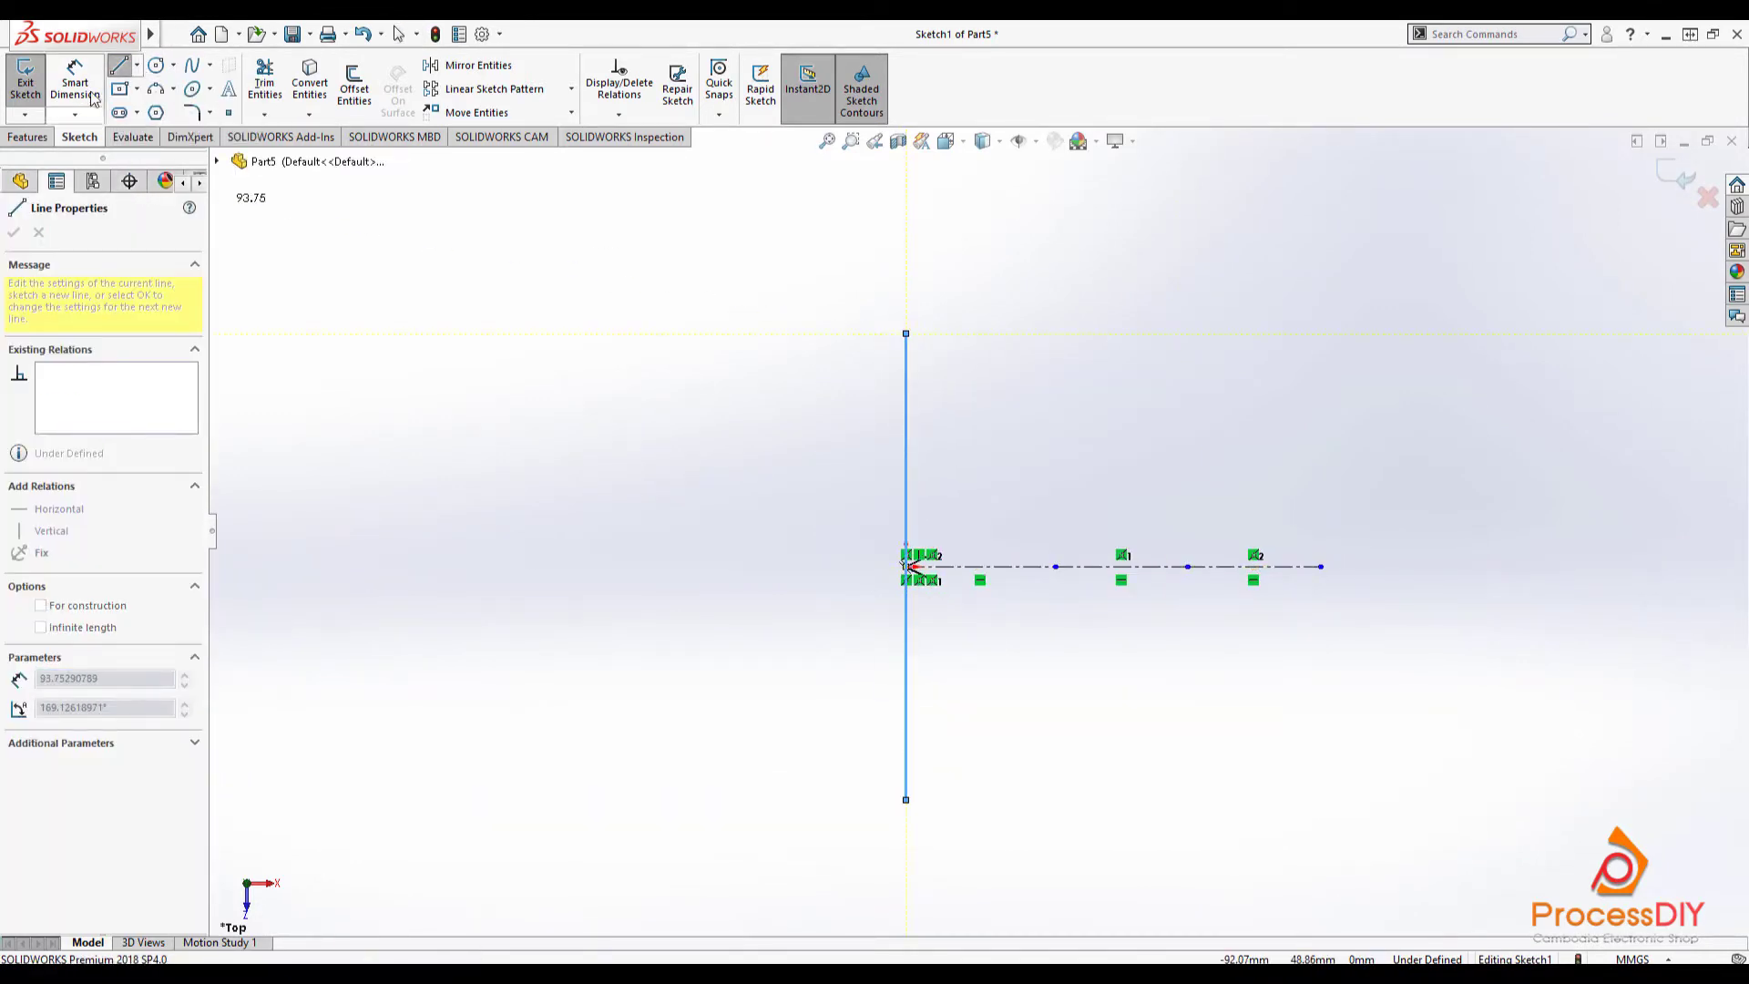
pyautogui.press('Escape')
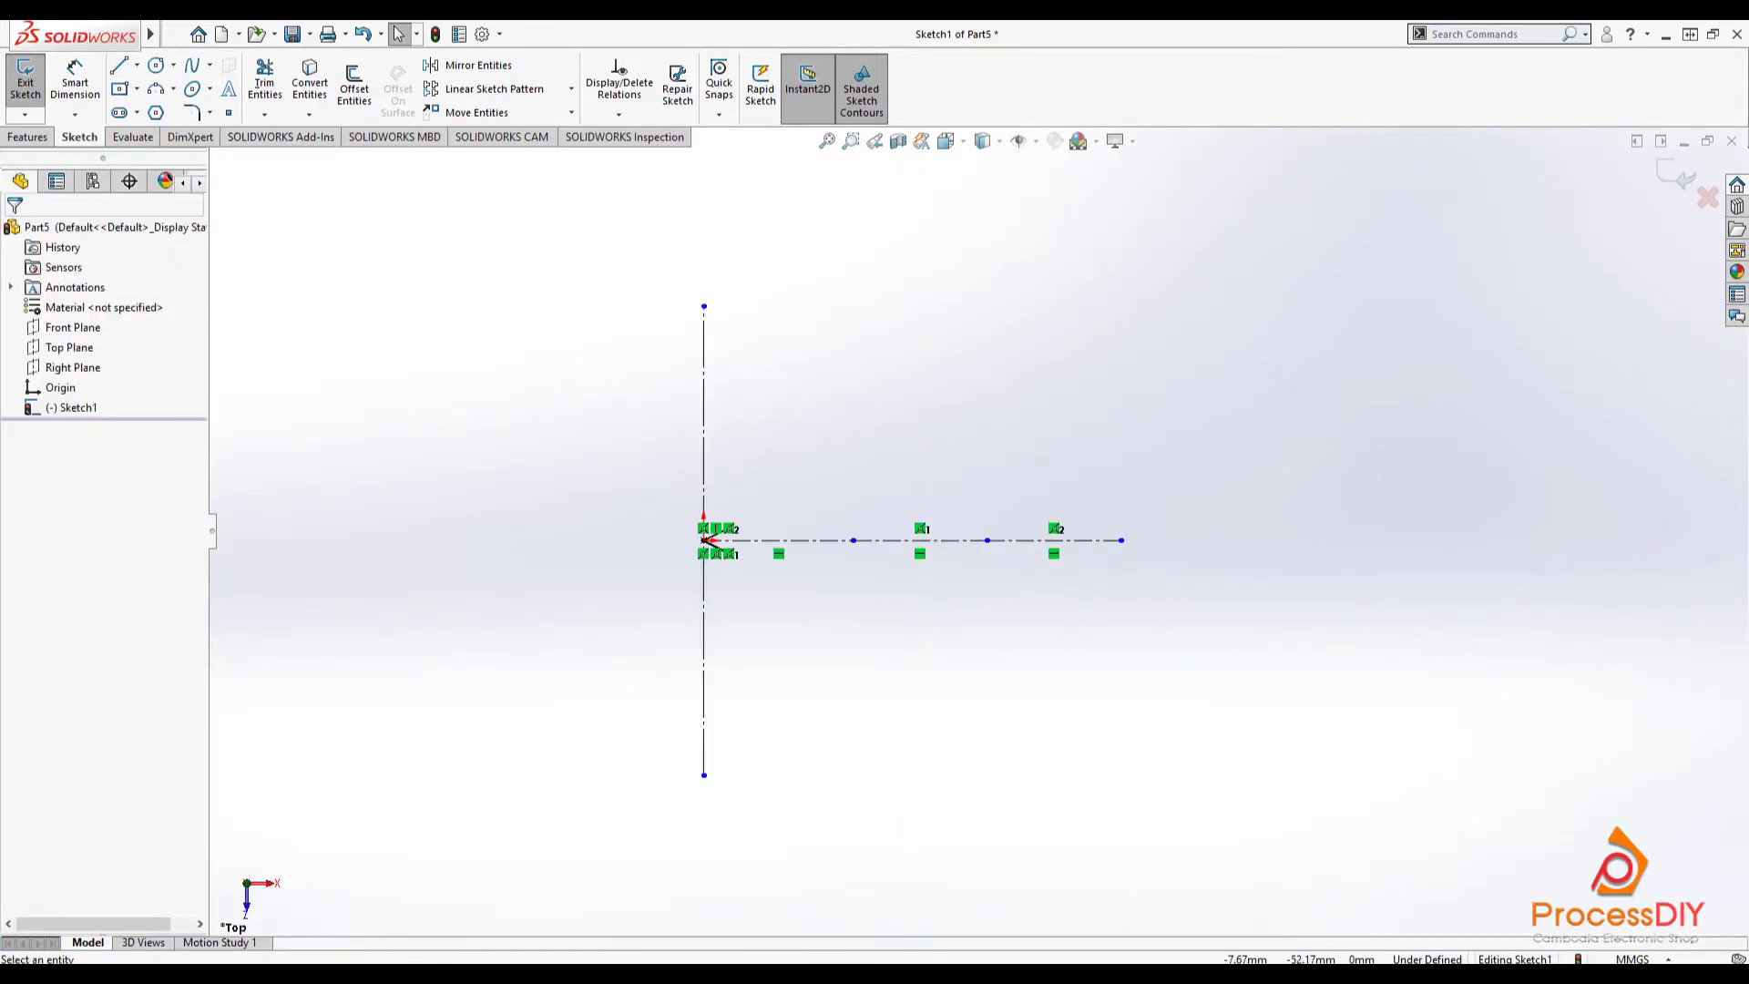
# - Switch to the imported bracket's document to check its long vertical centerline, and return to the new part
pyautogui.click(789, 975)
pyautogui.click(686, 911)
pyautogui.click(81, 138)
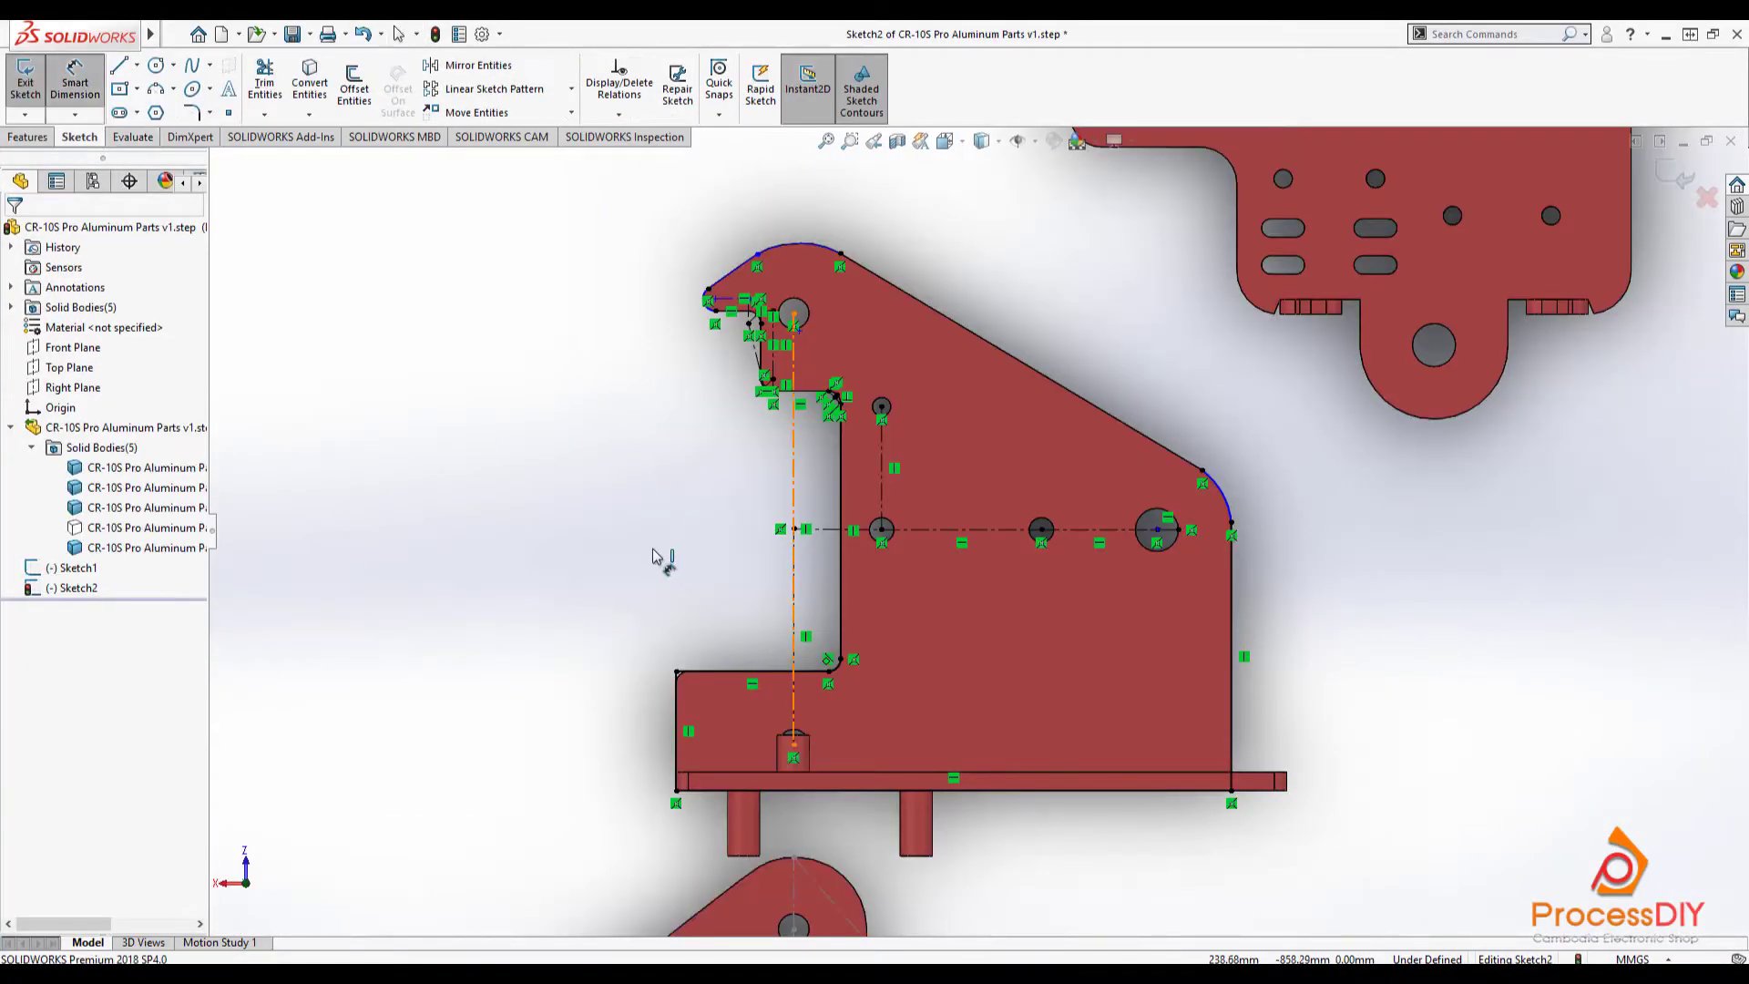
pyautogui.click(789, 975)
pyautogui.click(1085, 909)
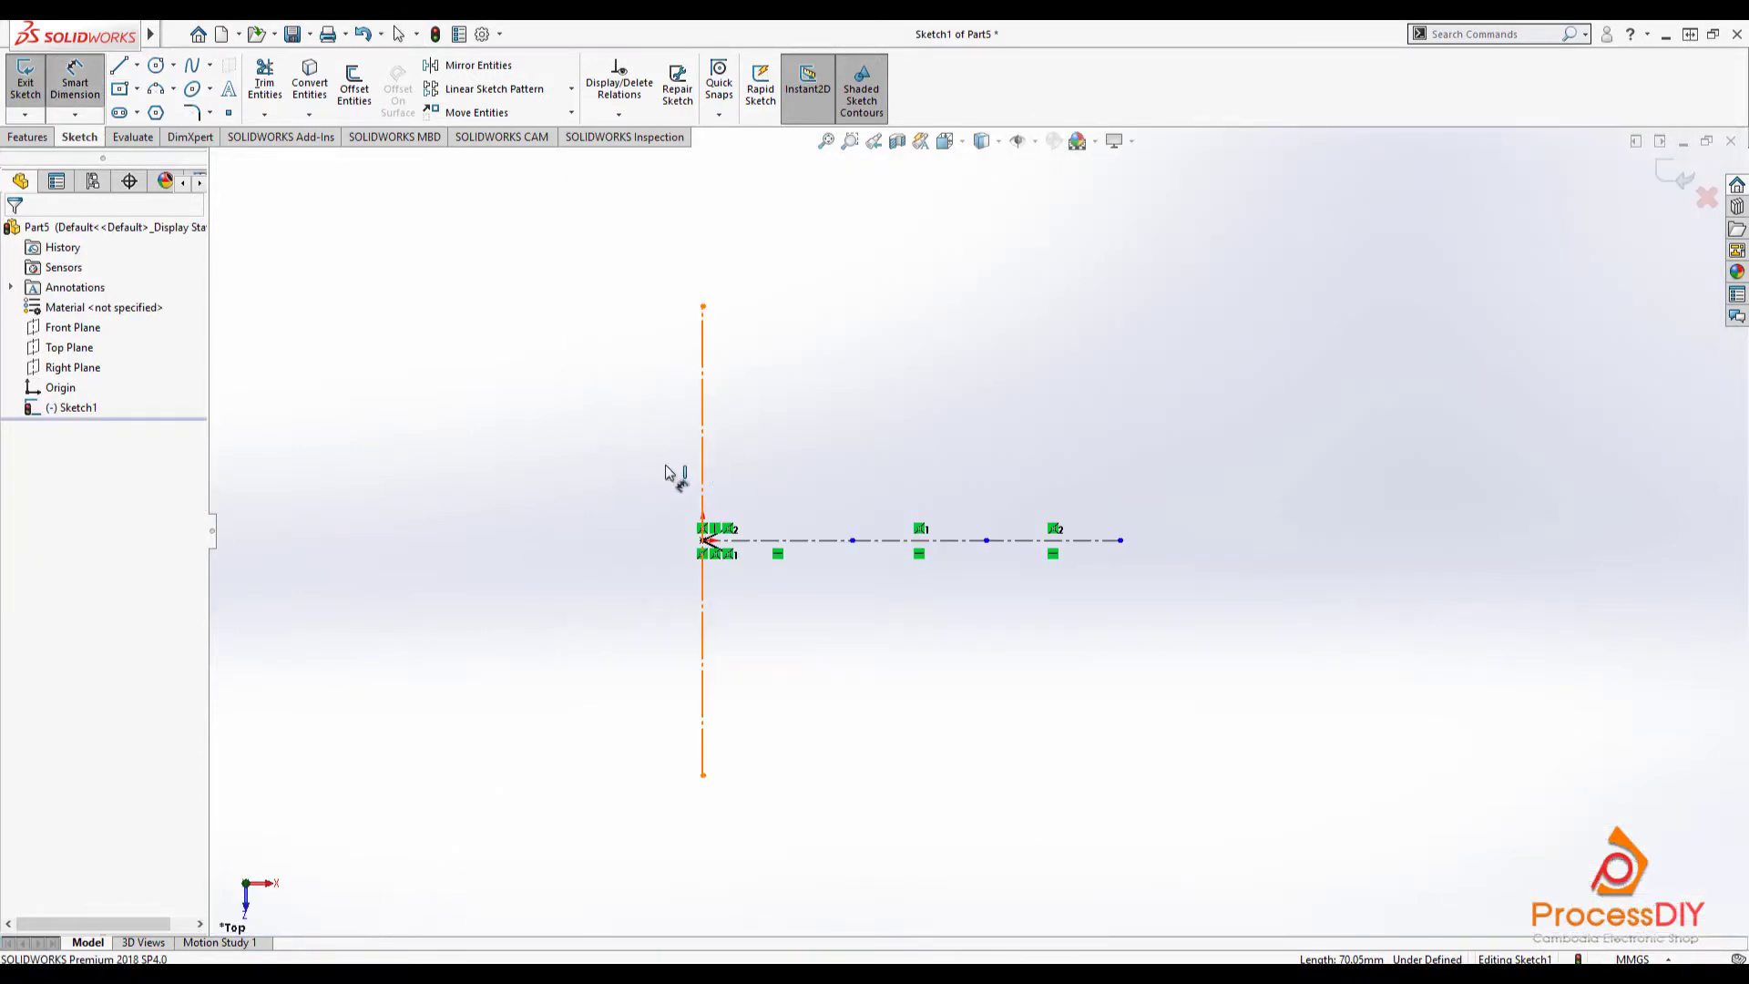
# - Dimension the vertical centerline through the origin to 70.05 mm
pyautogui.click(702, 471)
pyautogui.click(608, 548)
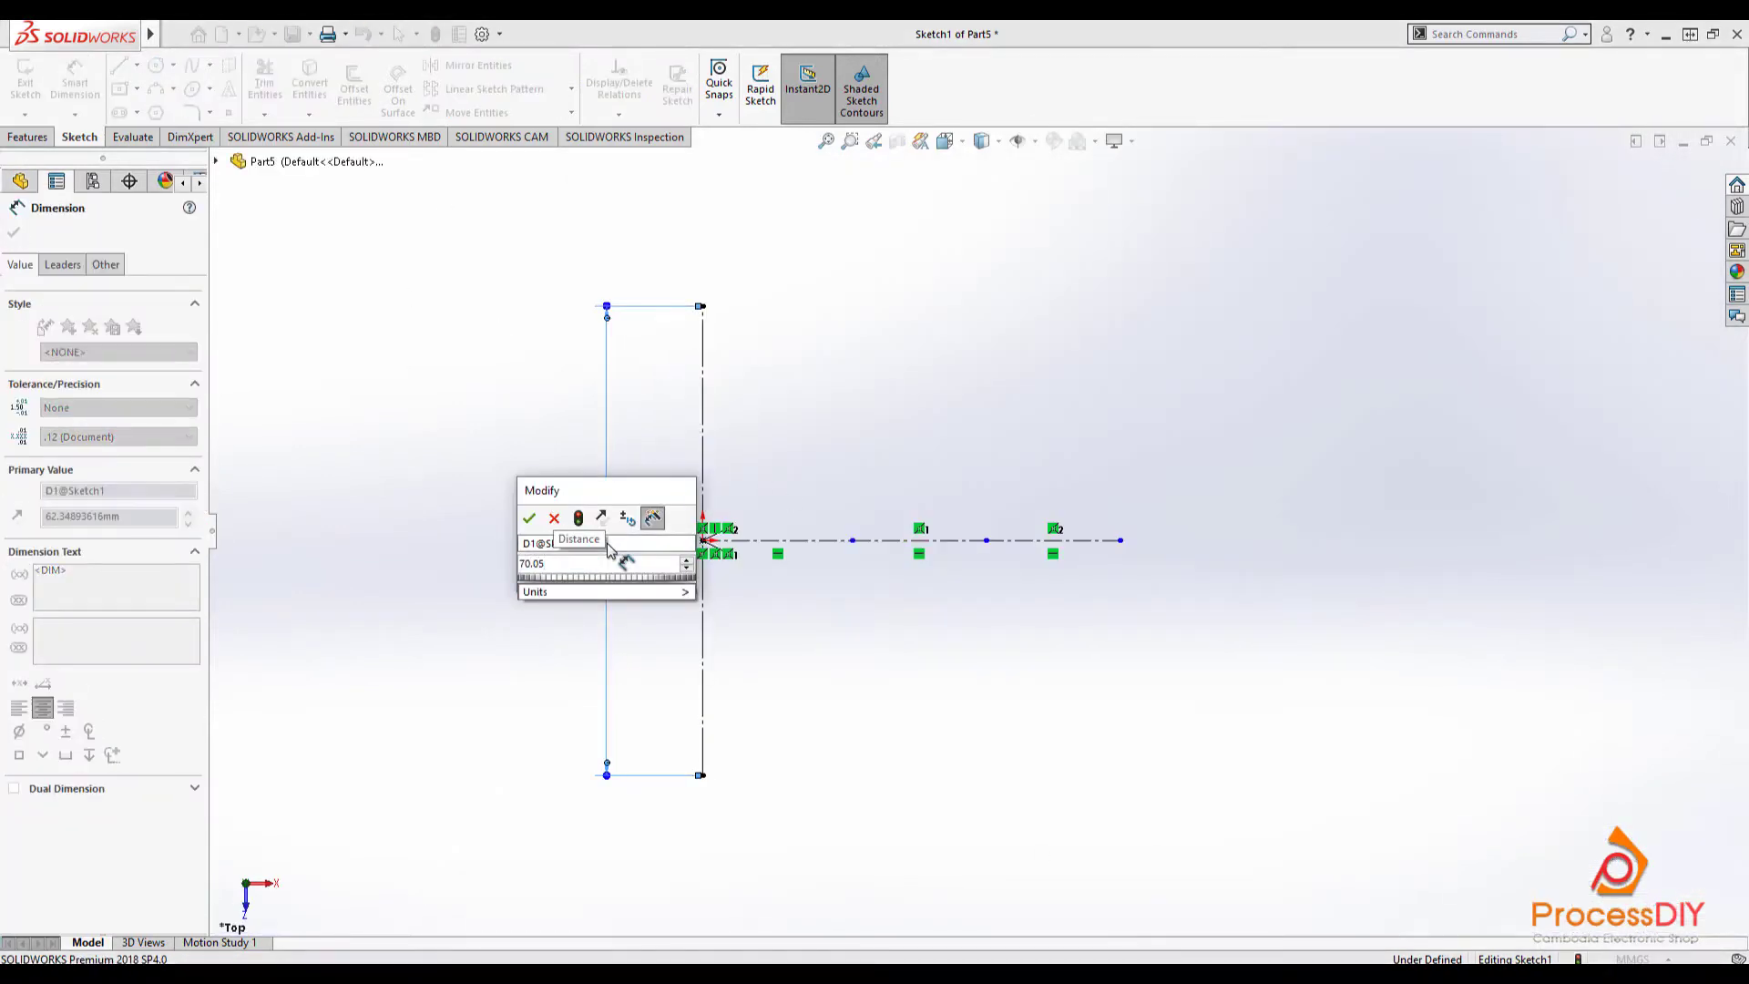
pyautogui.press('Return')
pyautogui.scroll(-10, 765, 601)
pyautogui.press('Escape')
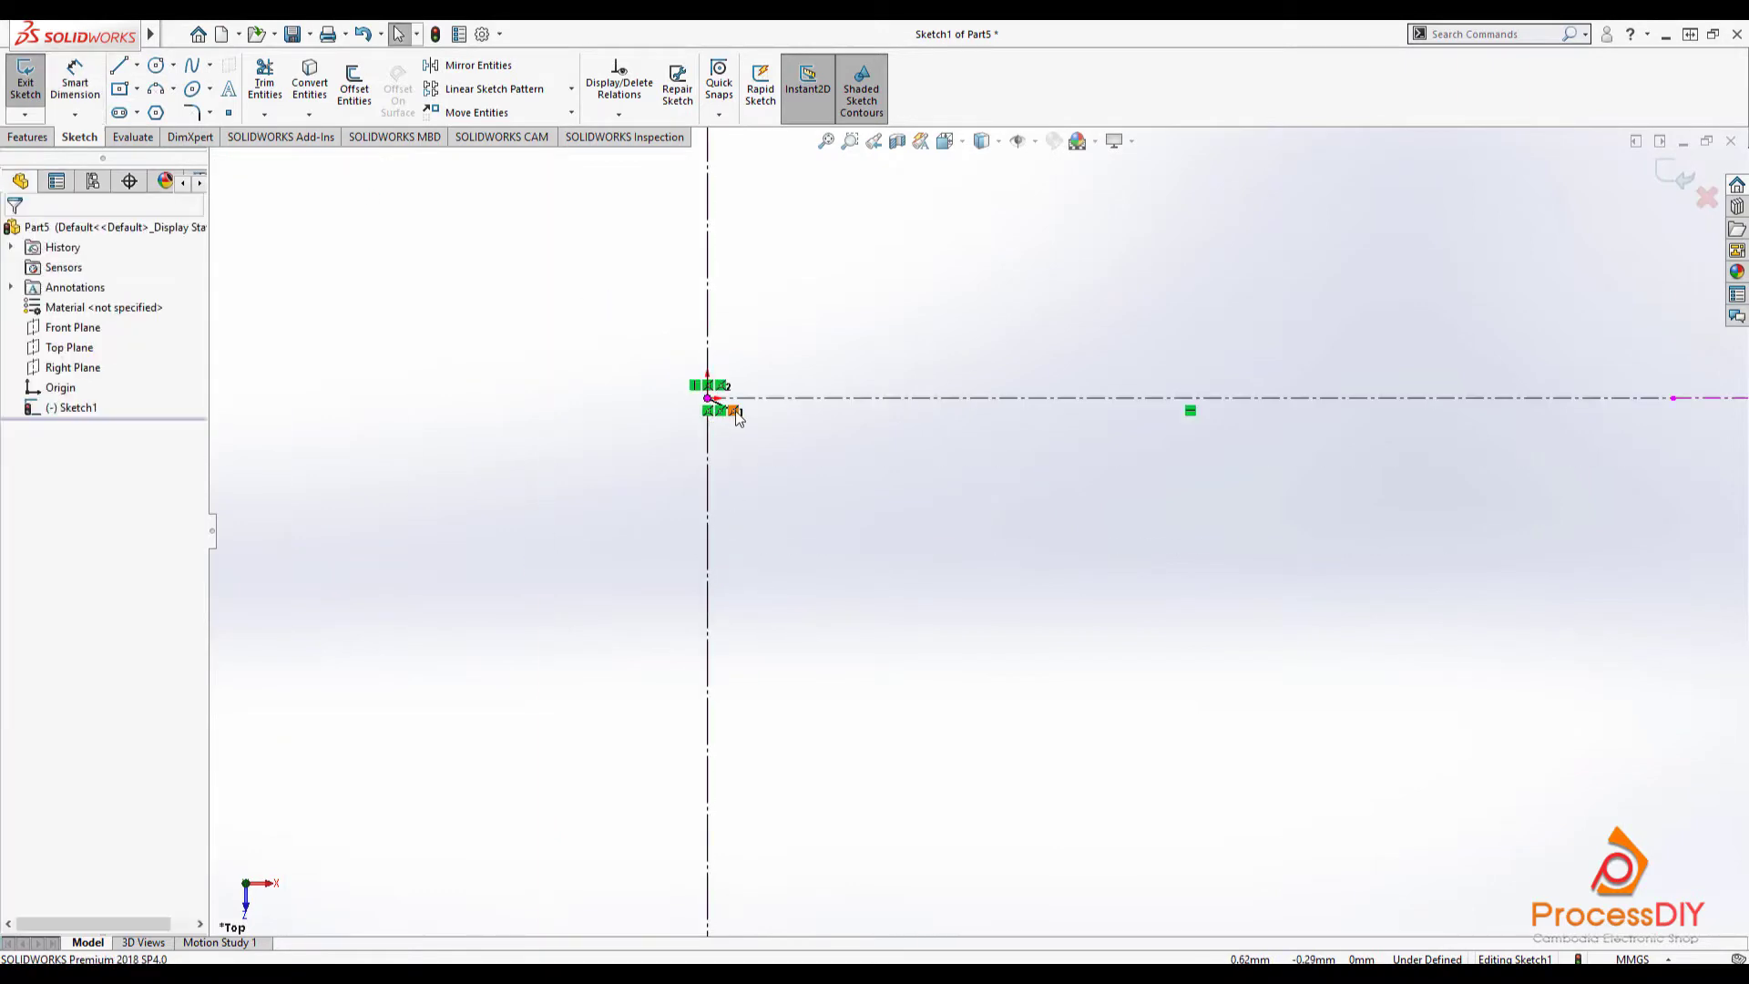
pyautogui.scroll(-1, 736, 414)
pyautogui.click(727, 403)
pyautogui.scroll(-5, 729, 406)
pyautogui.press('Escape')
pyautogui.press('space')
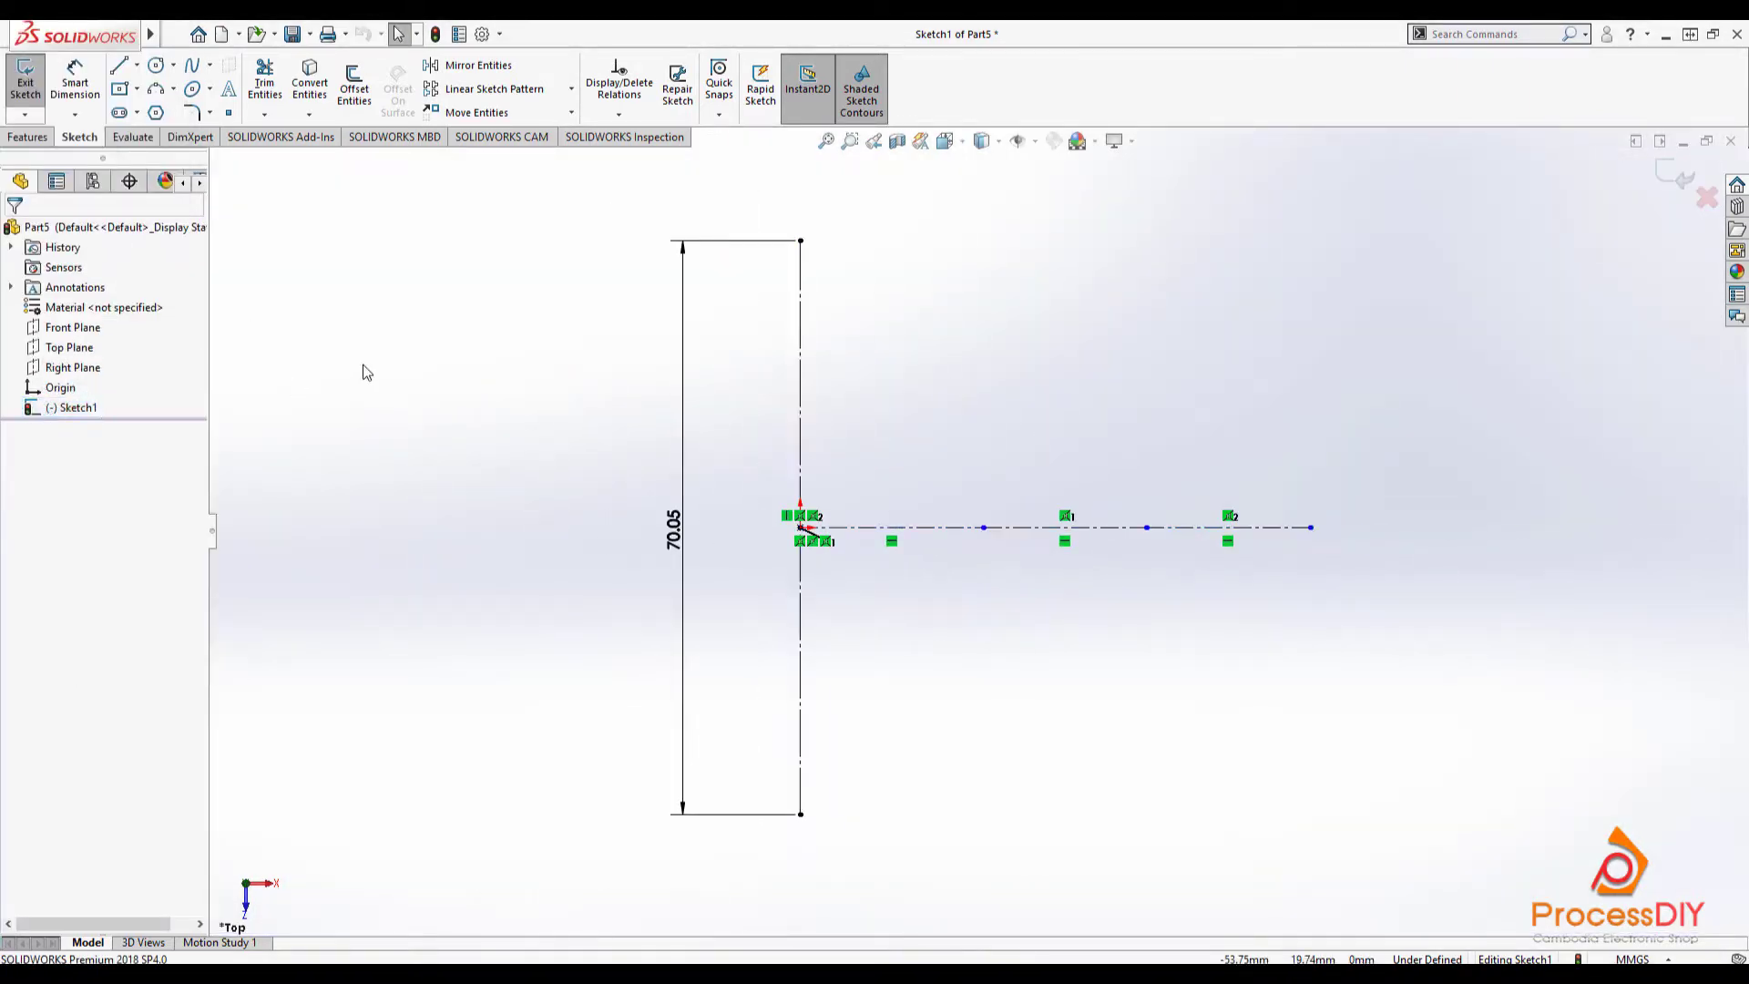
# - Switch to the imported bracket's document
pyautogui.click(774, 973)
pyautogui.click(712, 914)
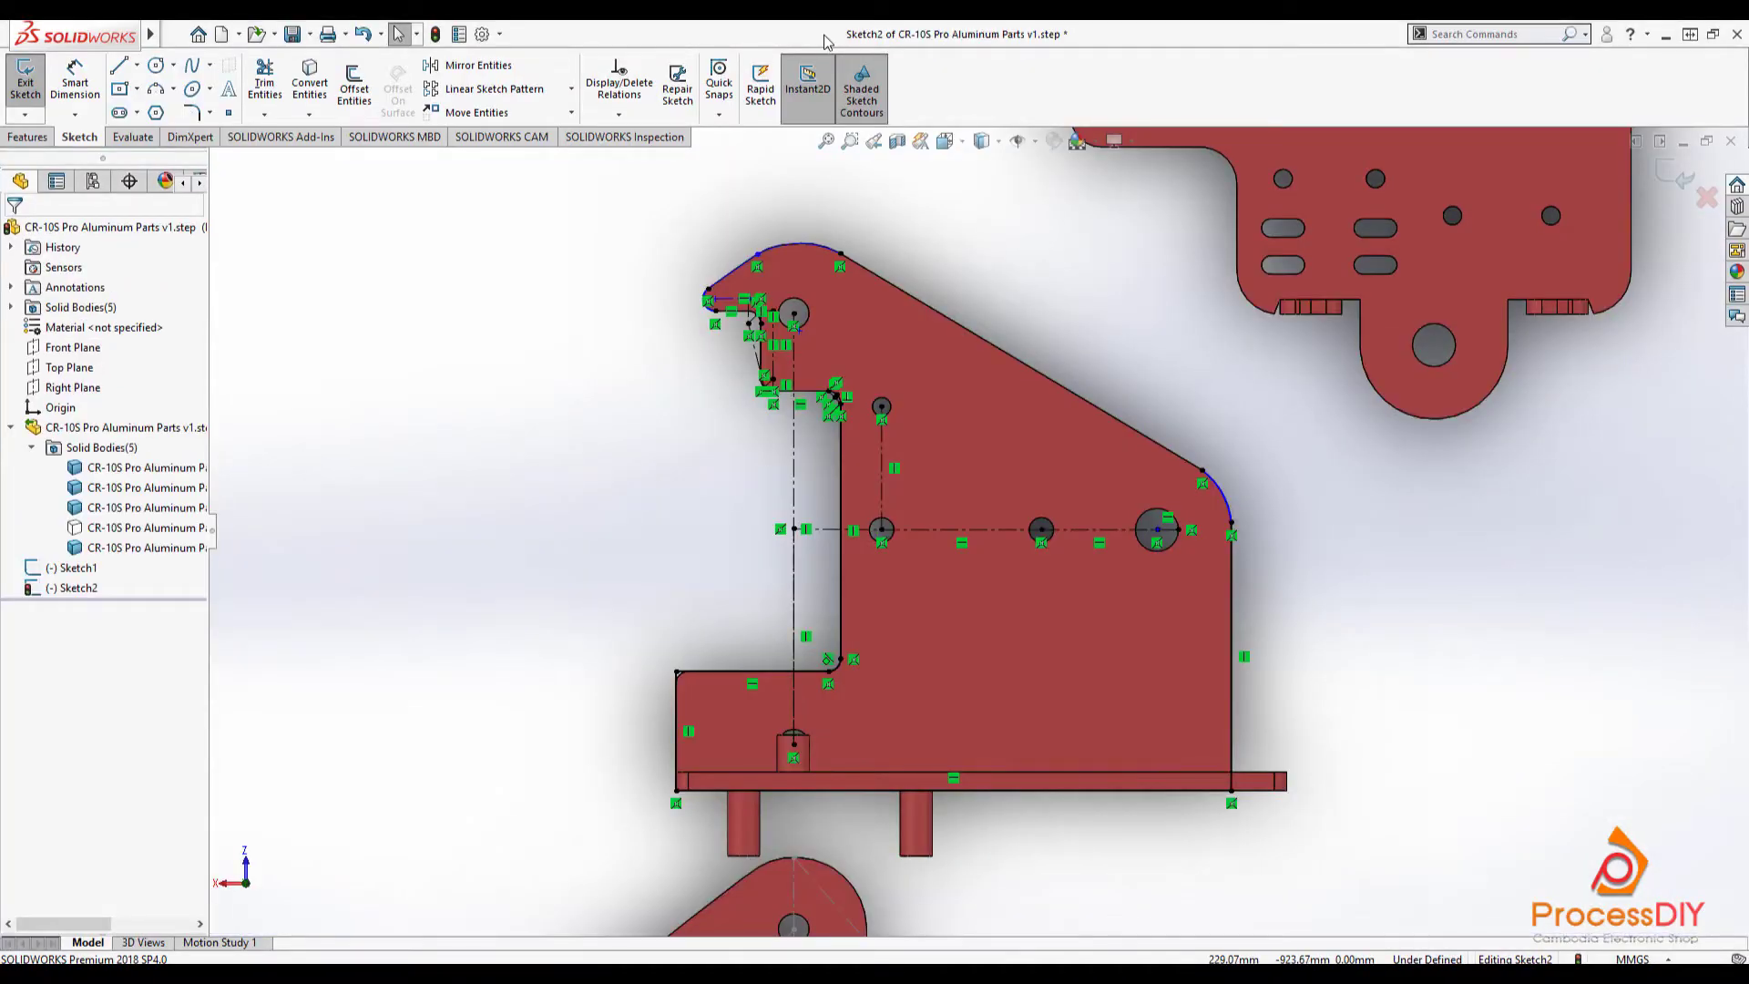
pyautogui.moveTo(825, 42); pyautogui.dragTo(2, 109)
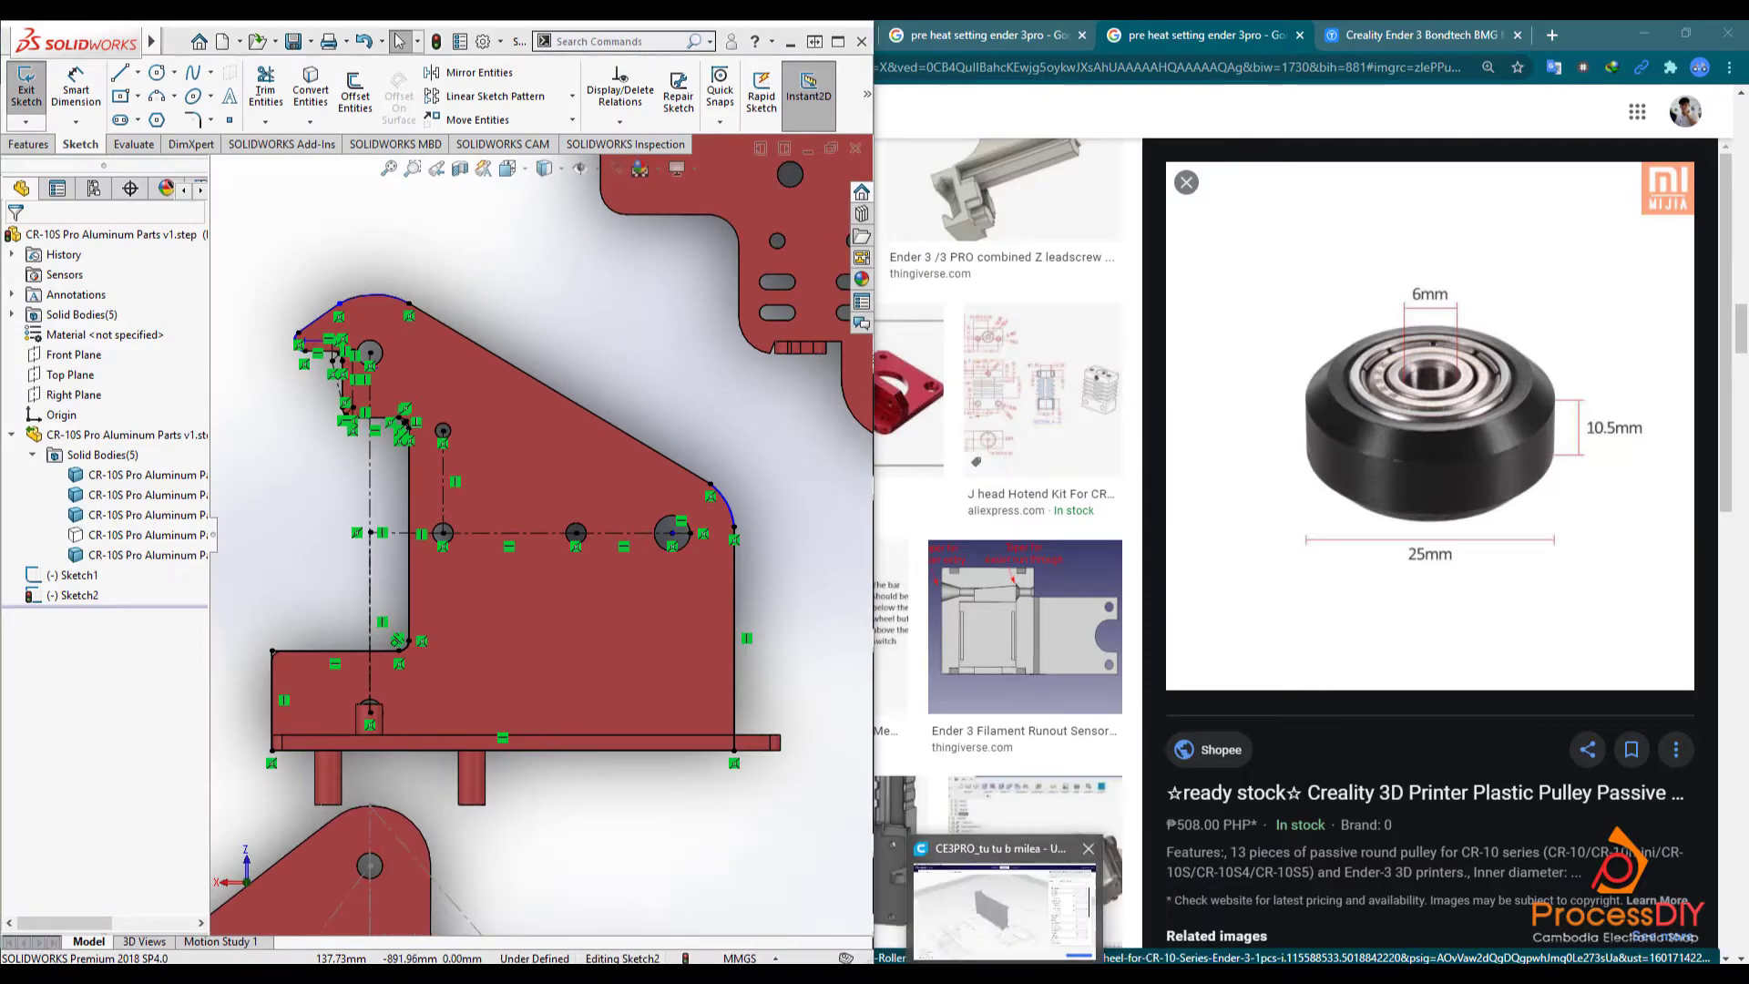
pyautogui.click(1647, 41)
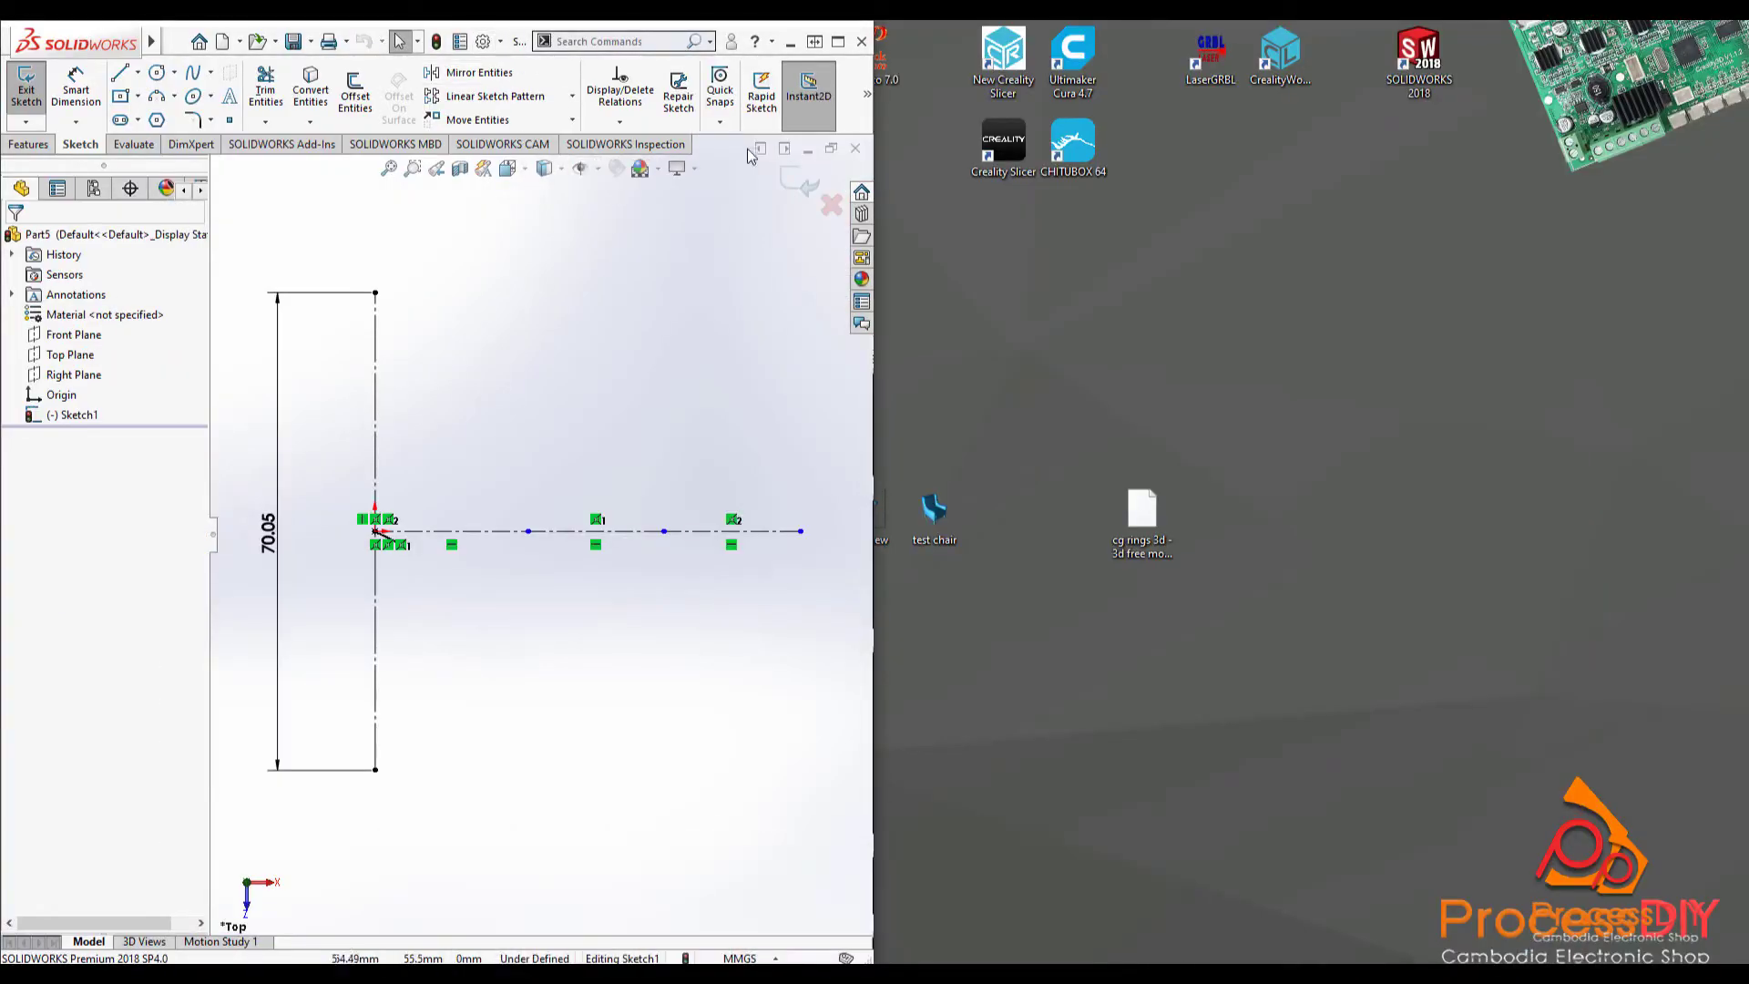
pyautogui.click(831, 147)
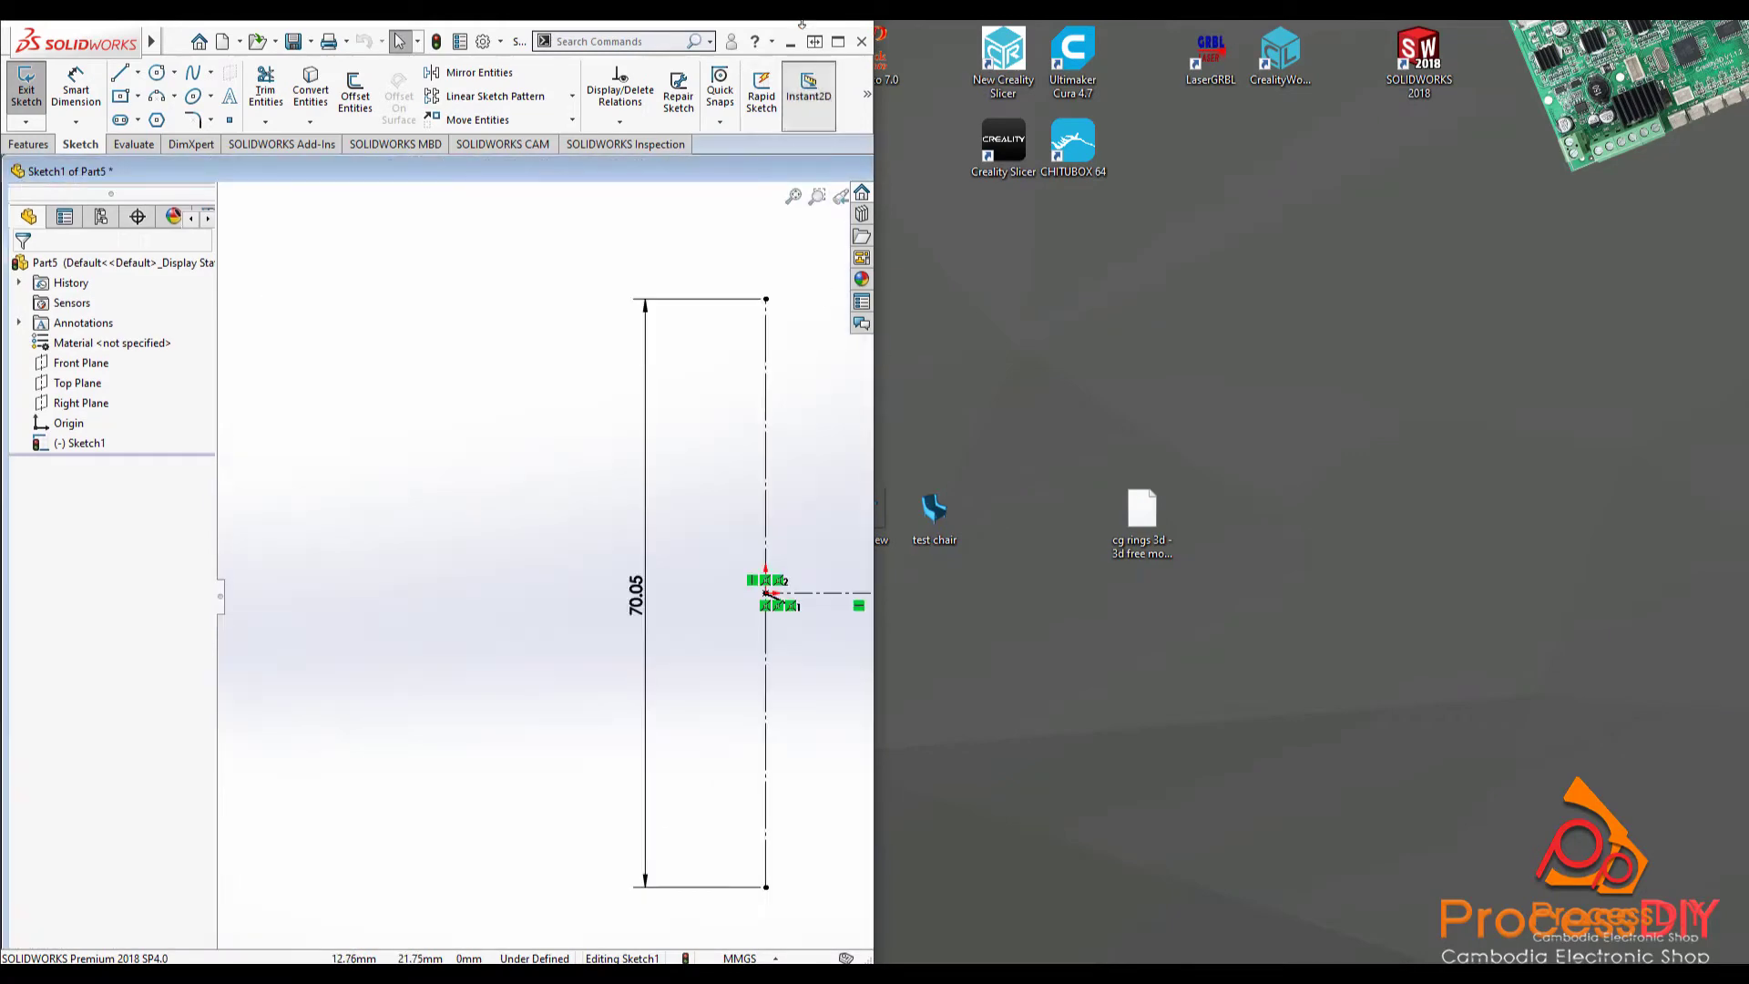
pyautogui.click(838, 41)
pyautogui.moveTo(1427, 164); pyautogui.dragTo(1414, 571)
pyautogui.click(1592, 579)
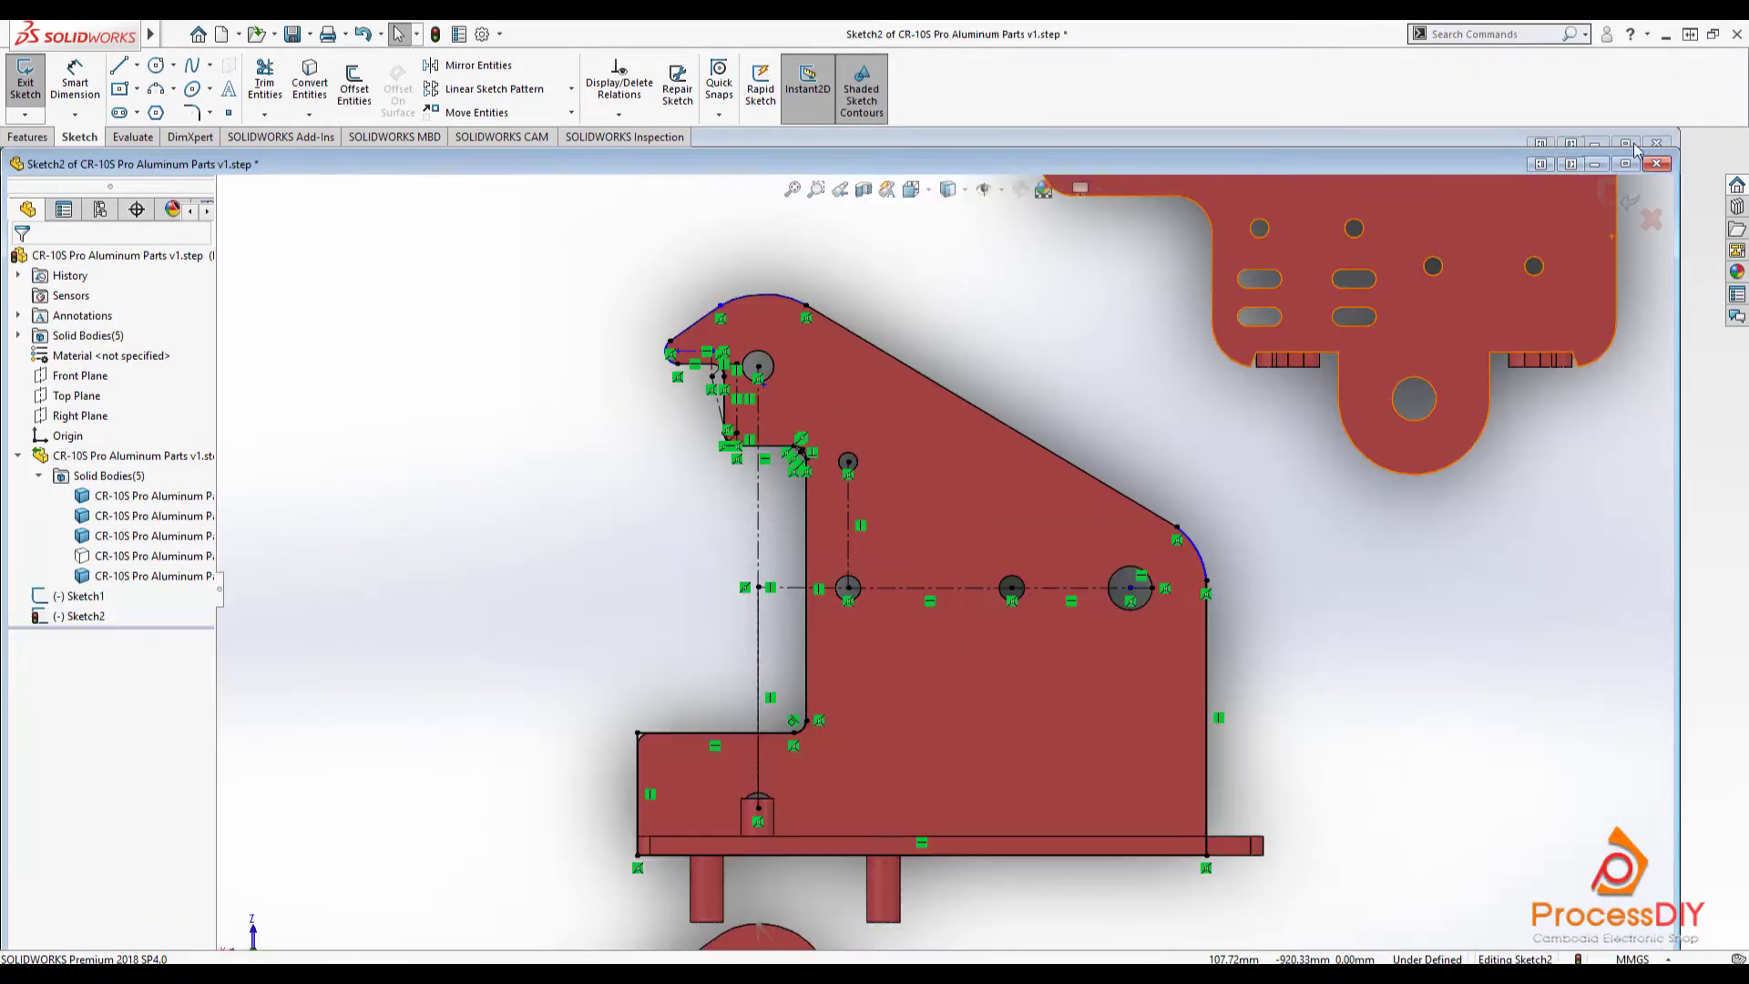
pyautogui.click(1625, 163)
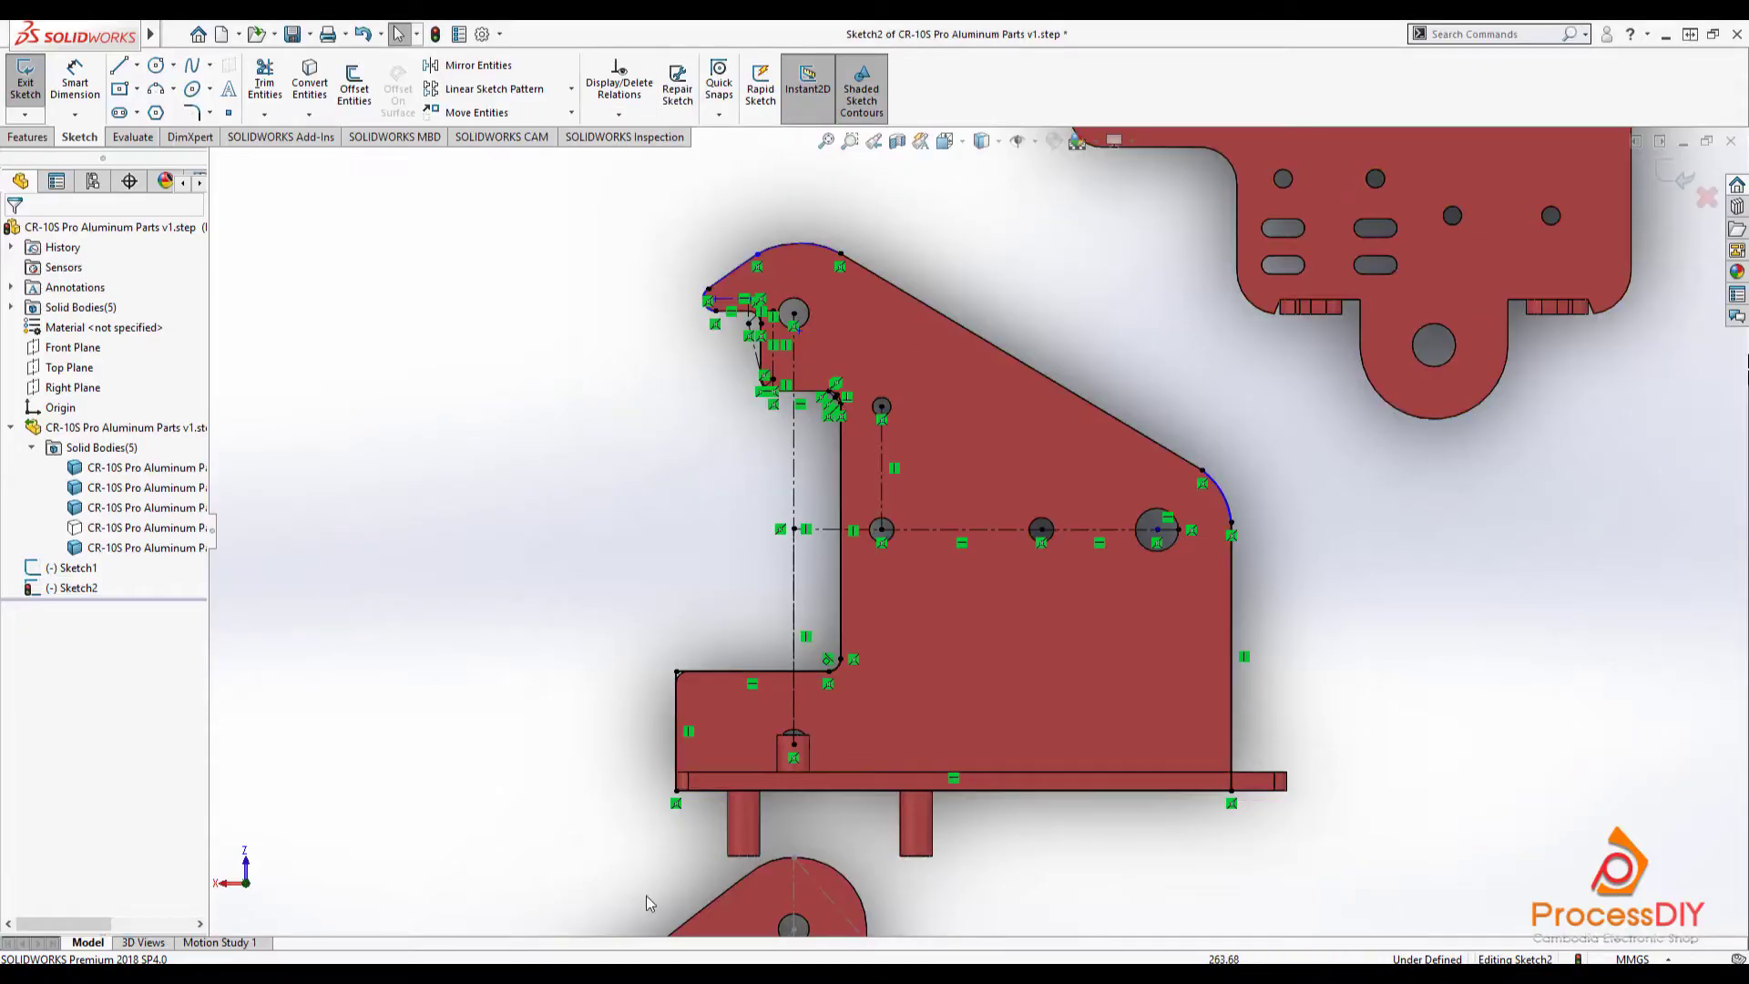
# - Measure the first segment of the imported bracket's horizontal centerline and the diameters of its holes
pyautogui.click(1035, 925)
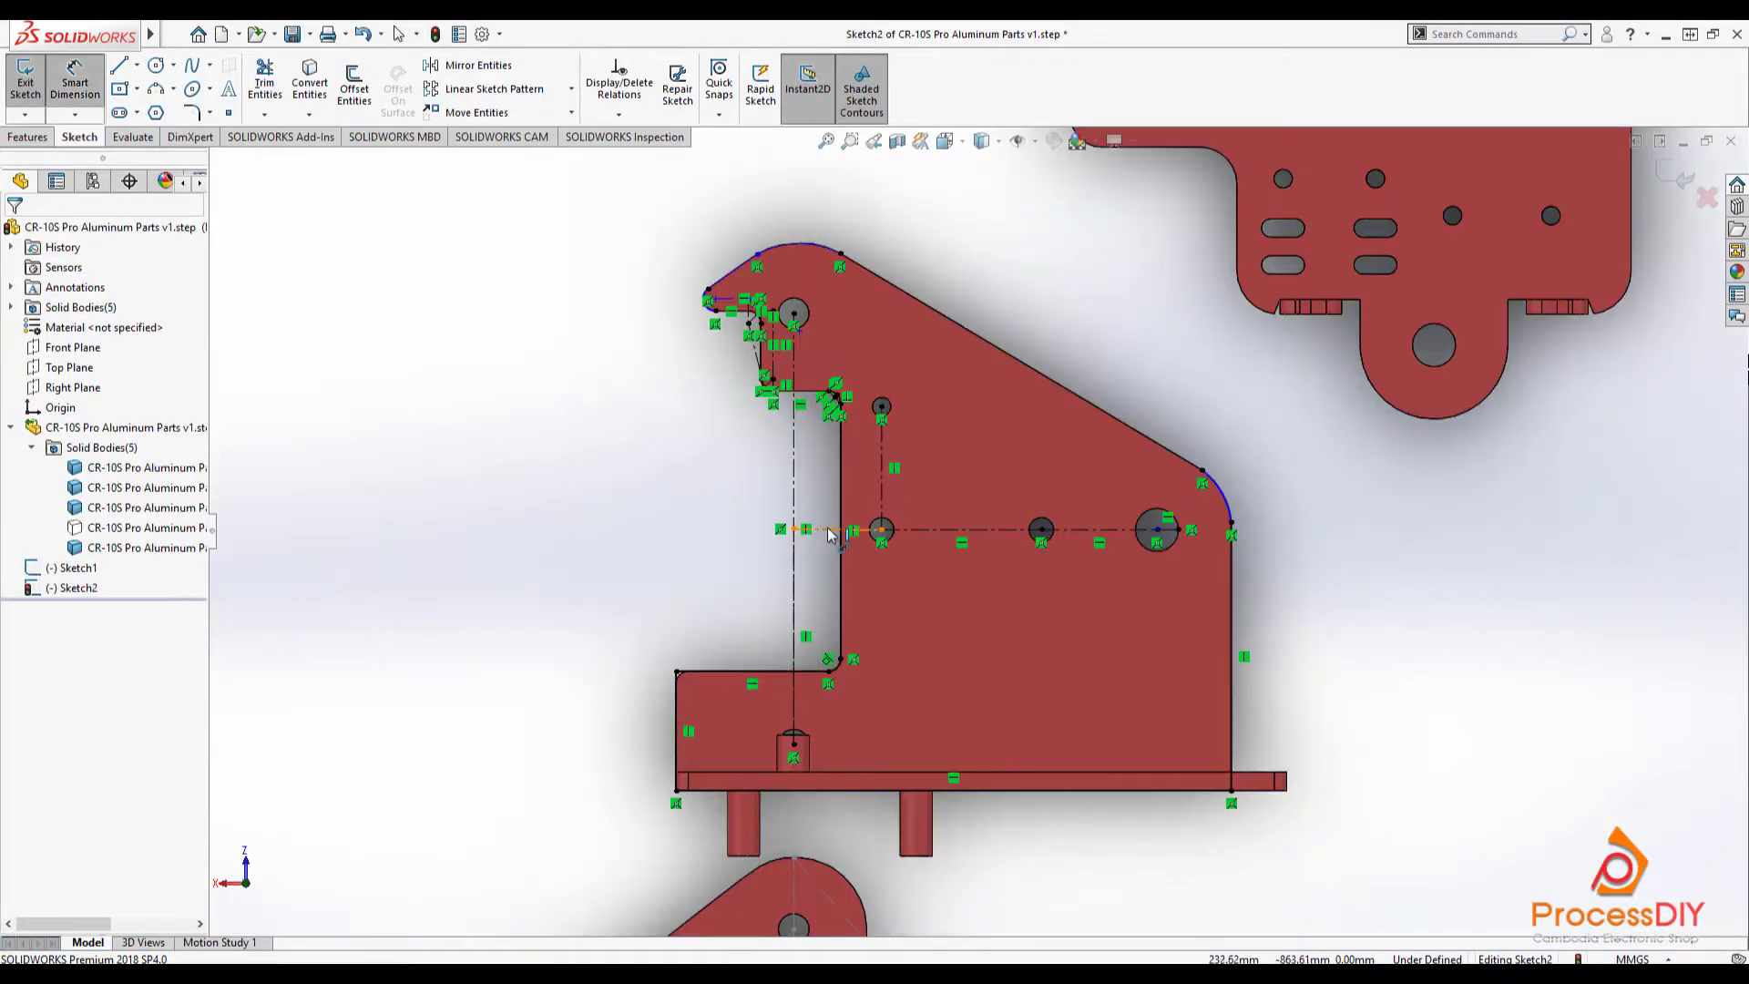
pyautogui.click(831, 531)
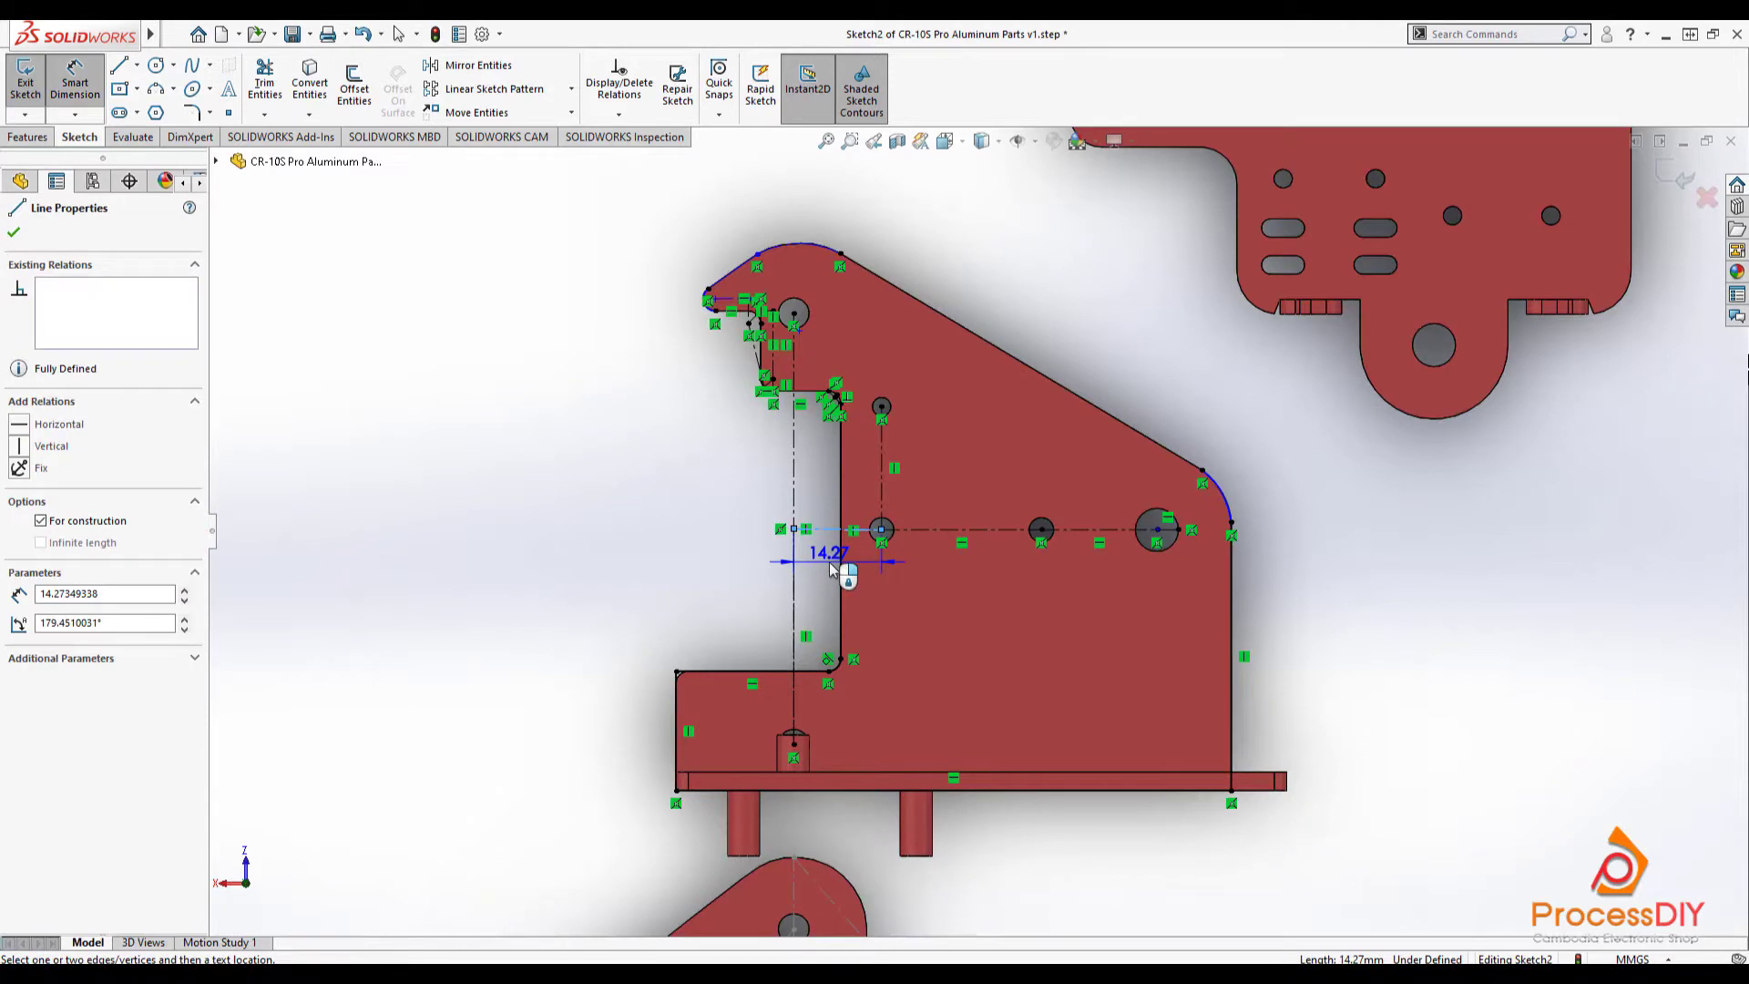
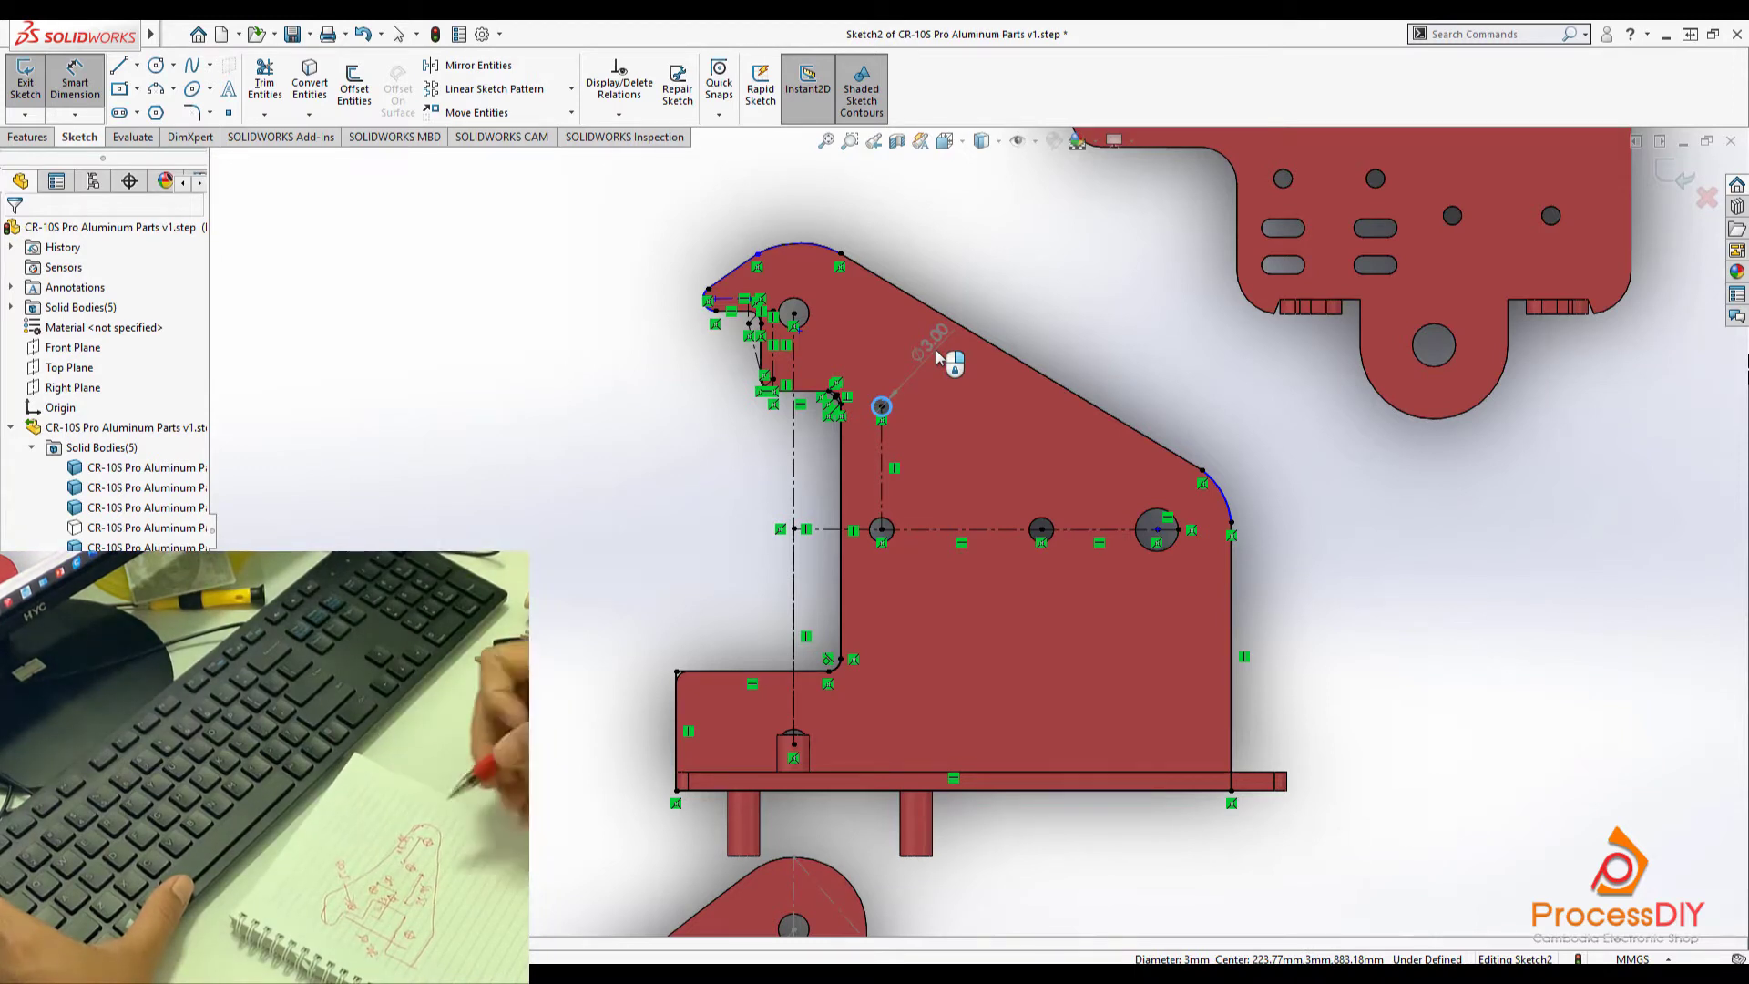
pyautogui.click(1041, 529)
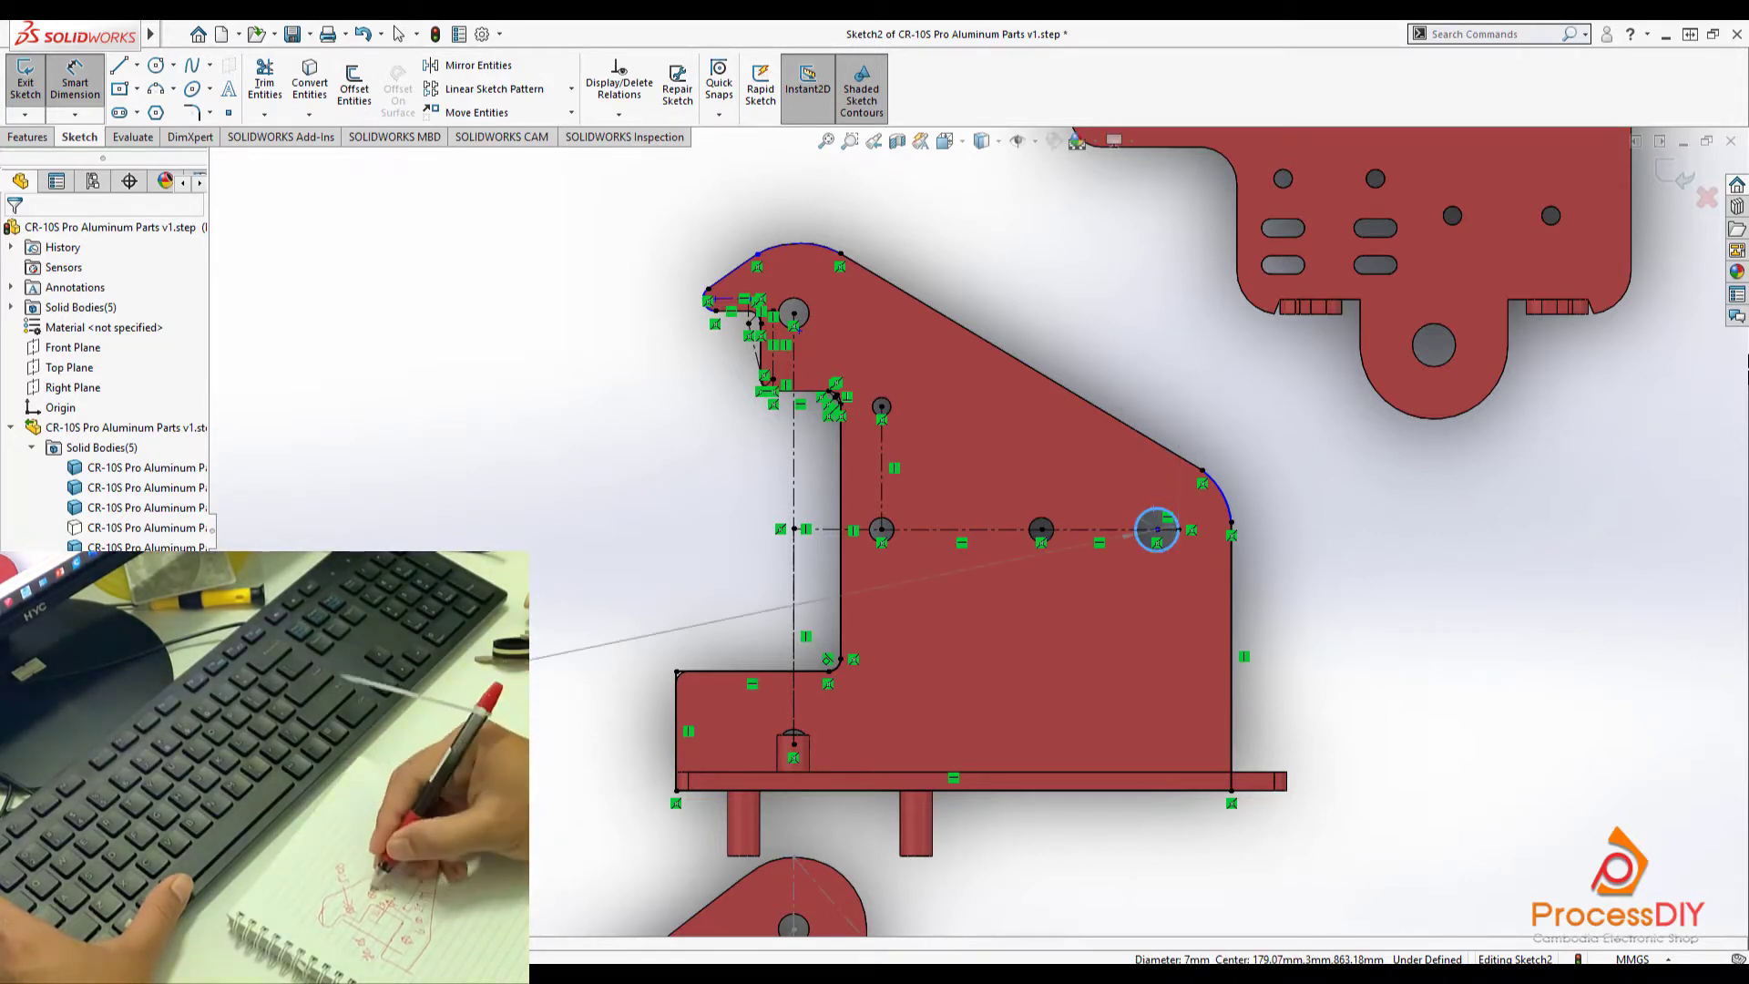
pyautogui.click(364, 971)
pyautogui.click(1089, 921)
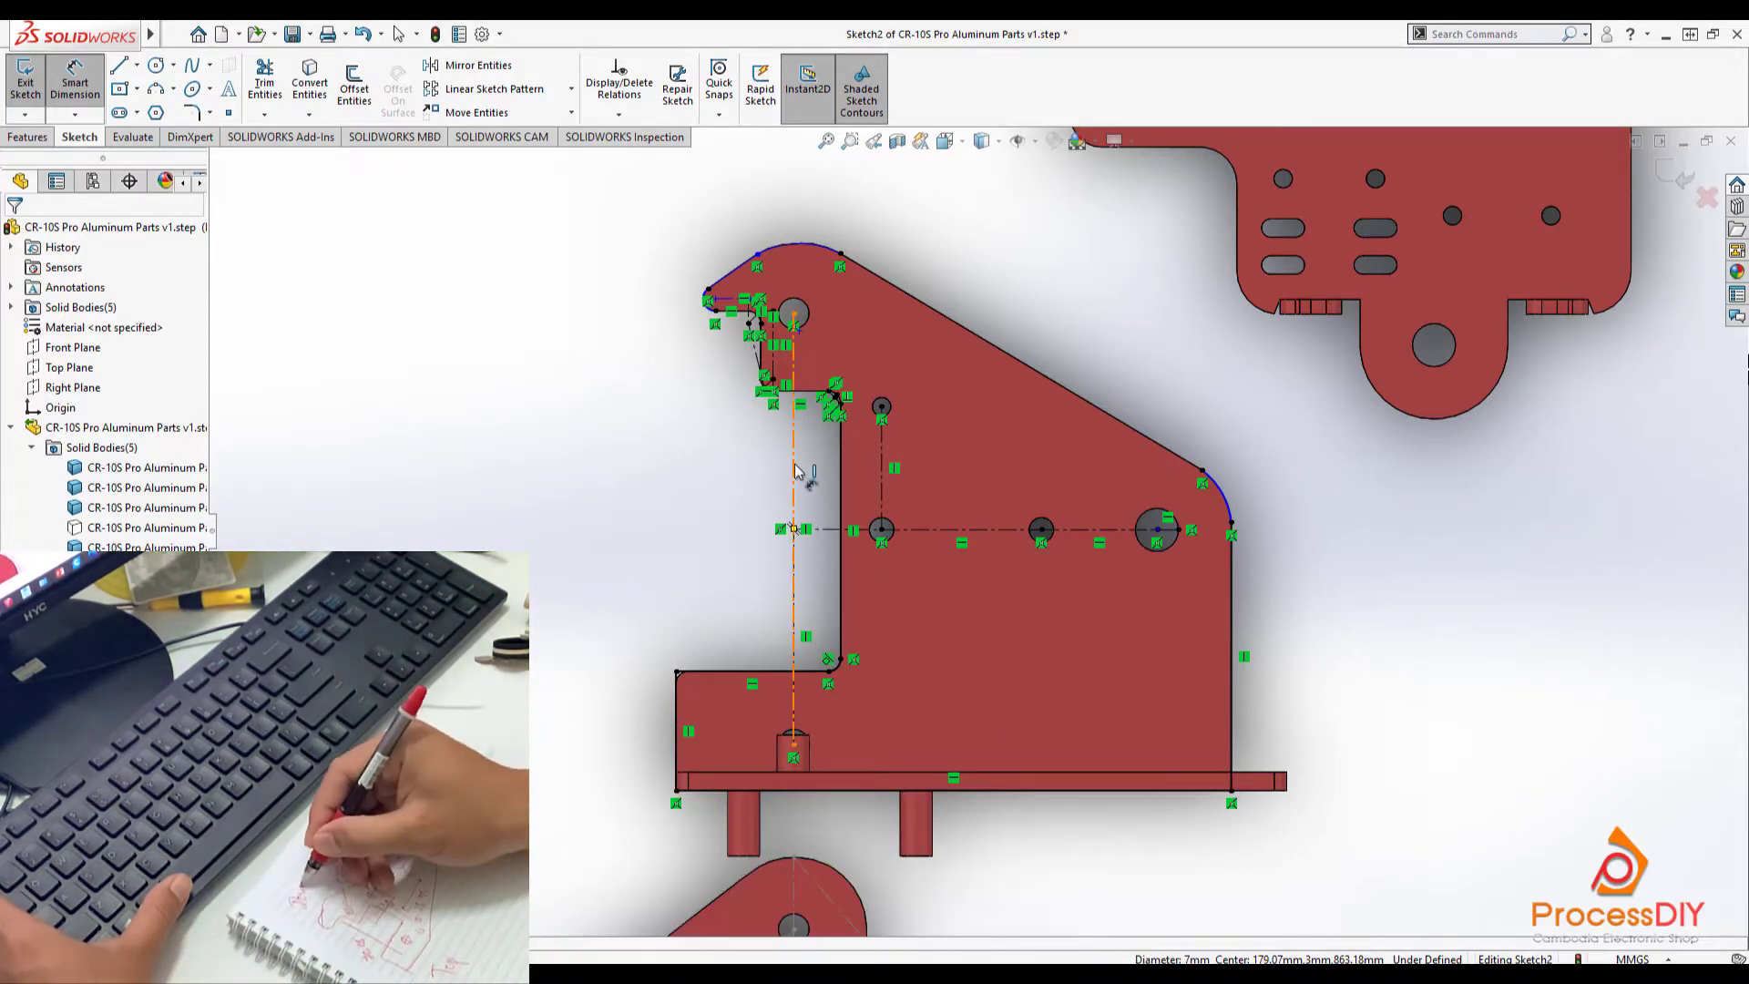
# - Measure the offset from the long vertical centerline to the recess's inner vertical edge, the centerline's length and the recess's upper edge
pyautogui.click(839, 480)
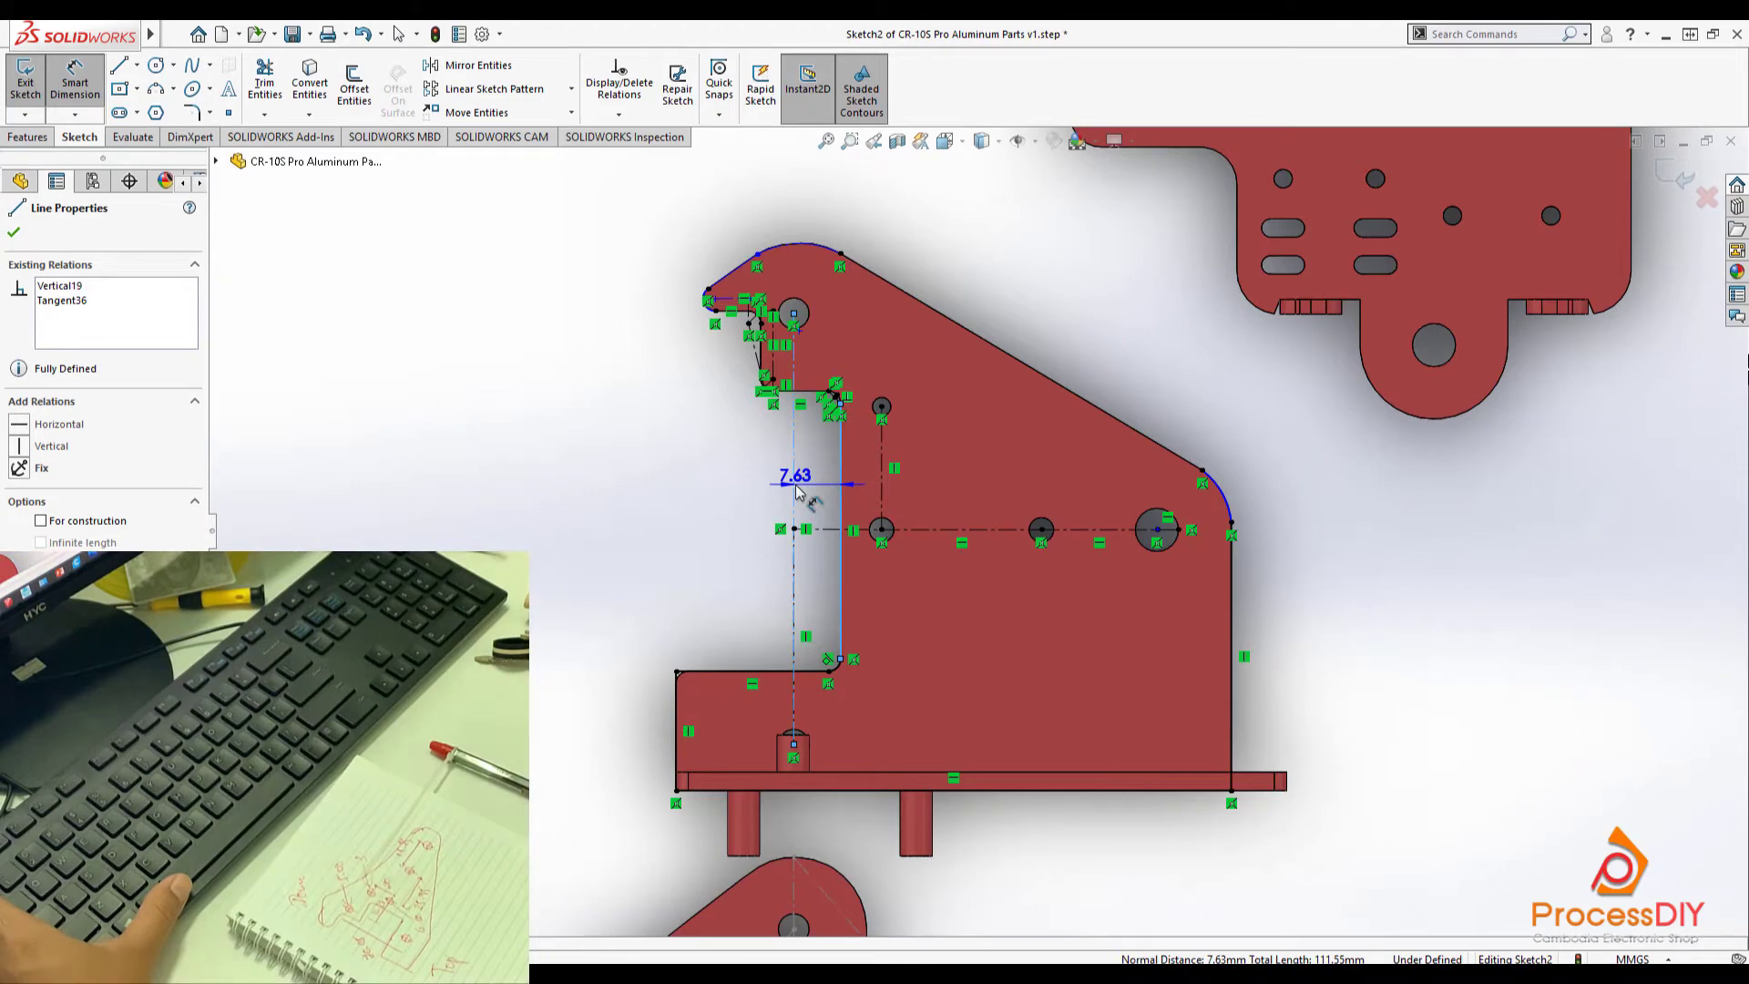
pyautogui.press('Escape')
pyautogui.click(810, 528)
pyautogui.press('Escape')
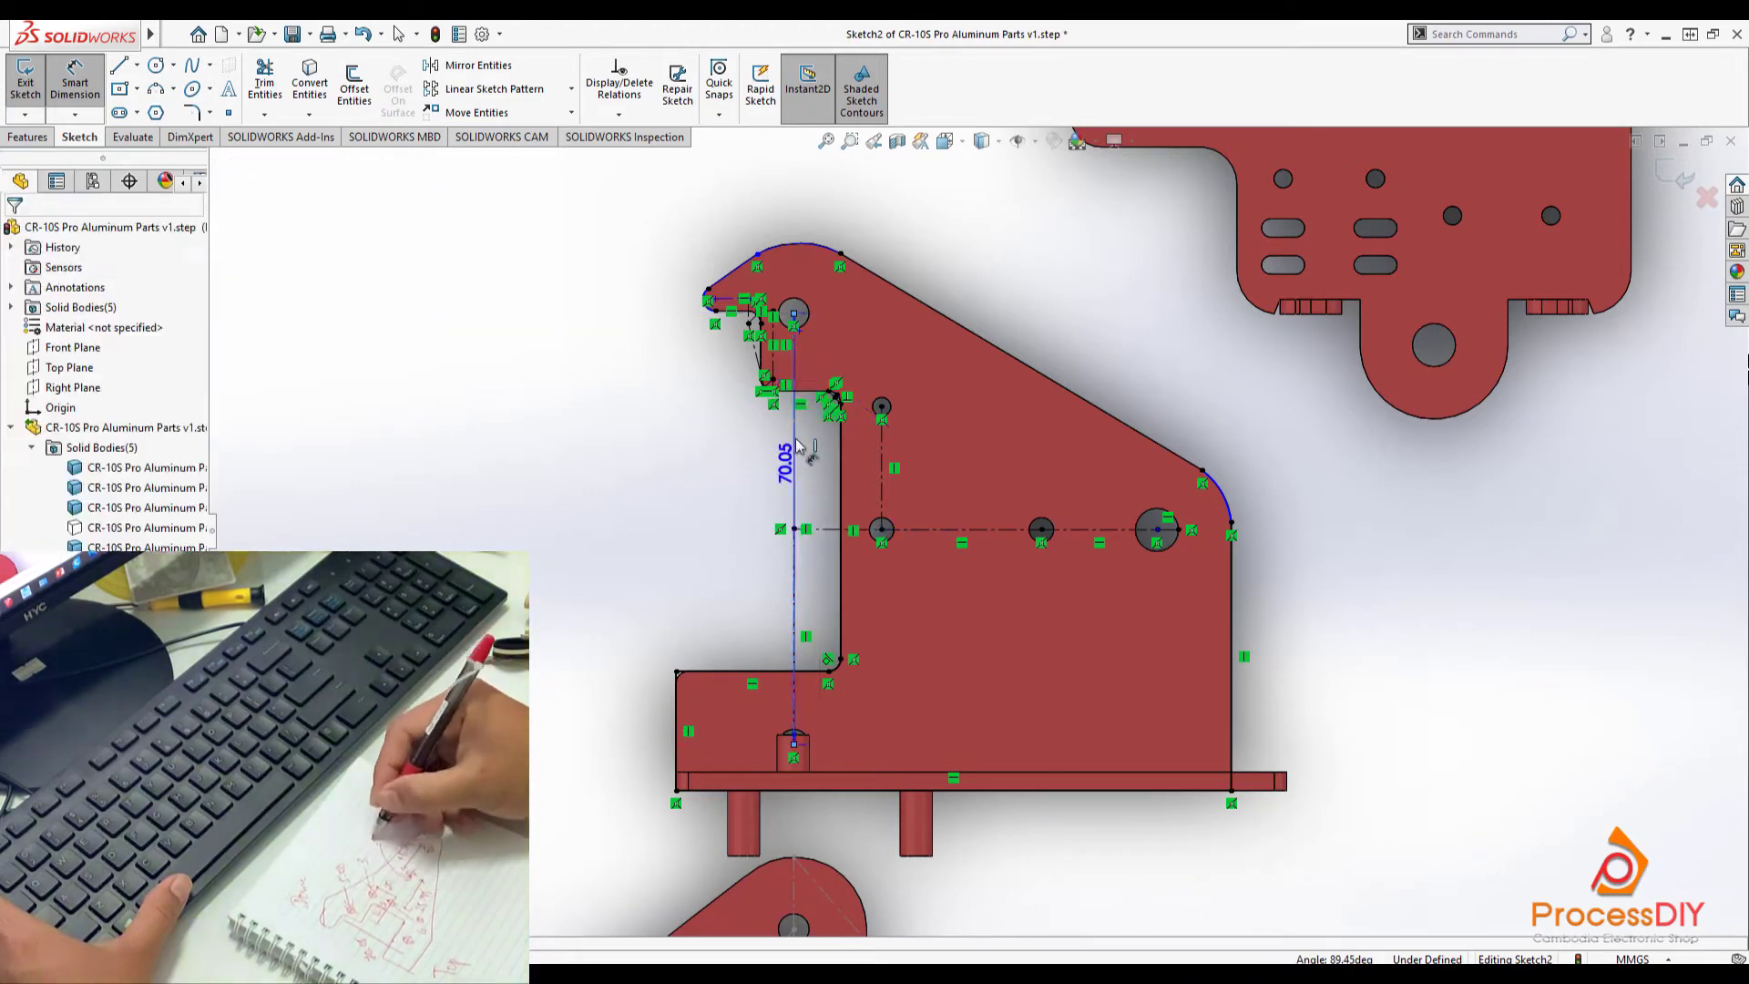
pyautogui.press('Escape')
pyautogui.scroll(-5, 798, 431)
pyautogui.click(839, 331)
pyautogui.scroll(3, 1243, 460)
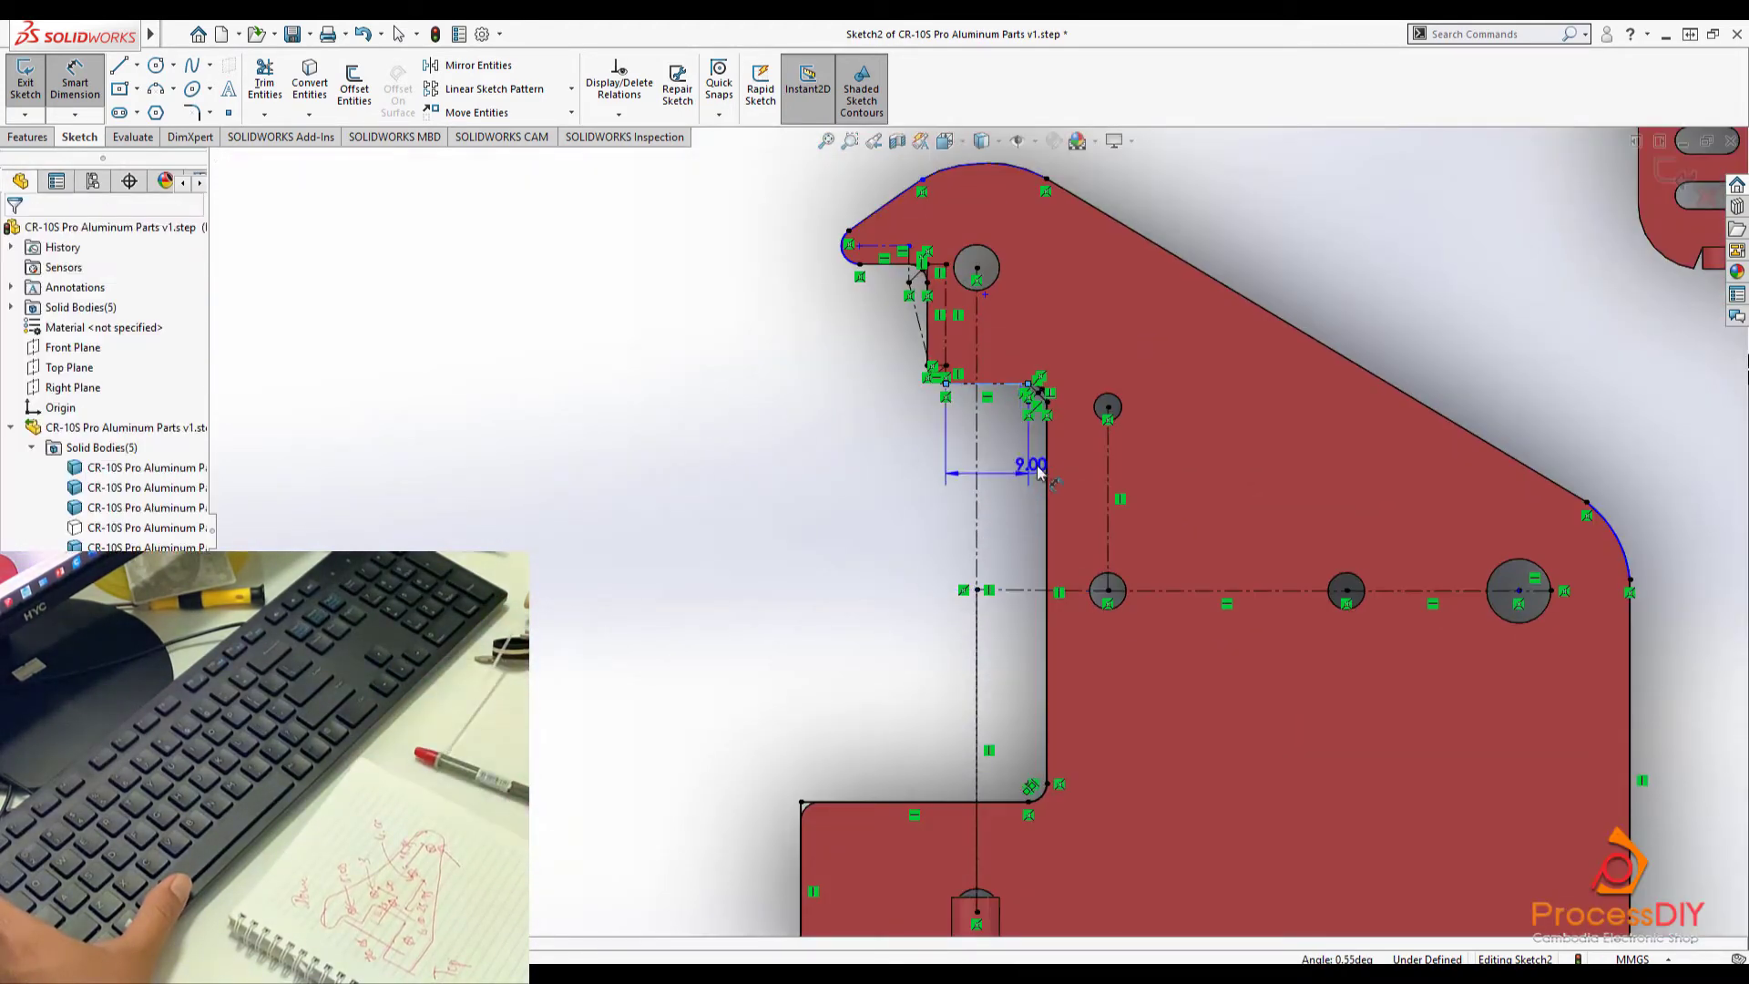
# - Sketch a vertical line about 22.4 mm long from the centerline's midpoint to the recess's upper edge, measure it, and return to the new part
pyautogui.click(976, 589)
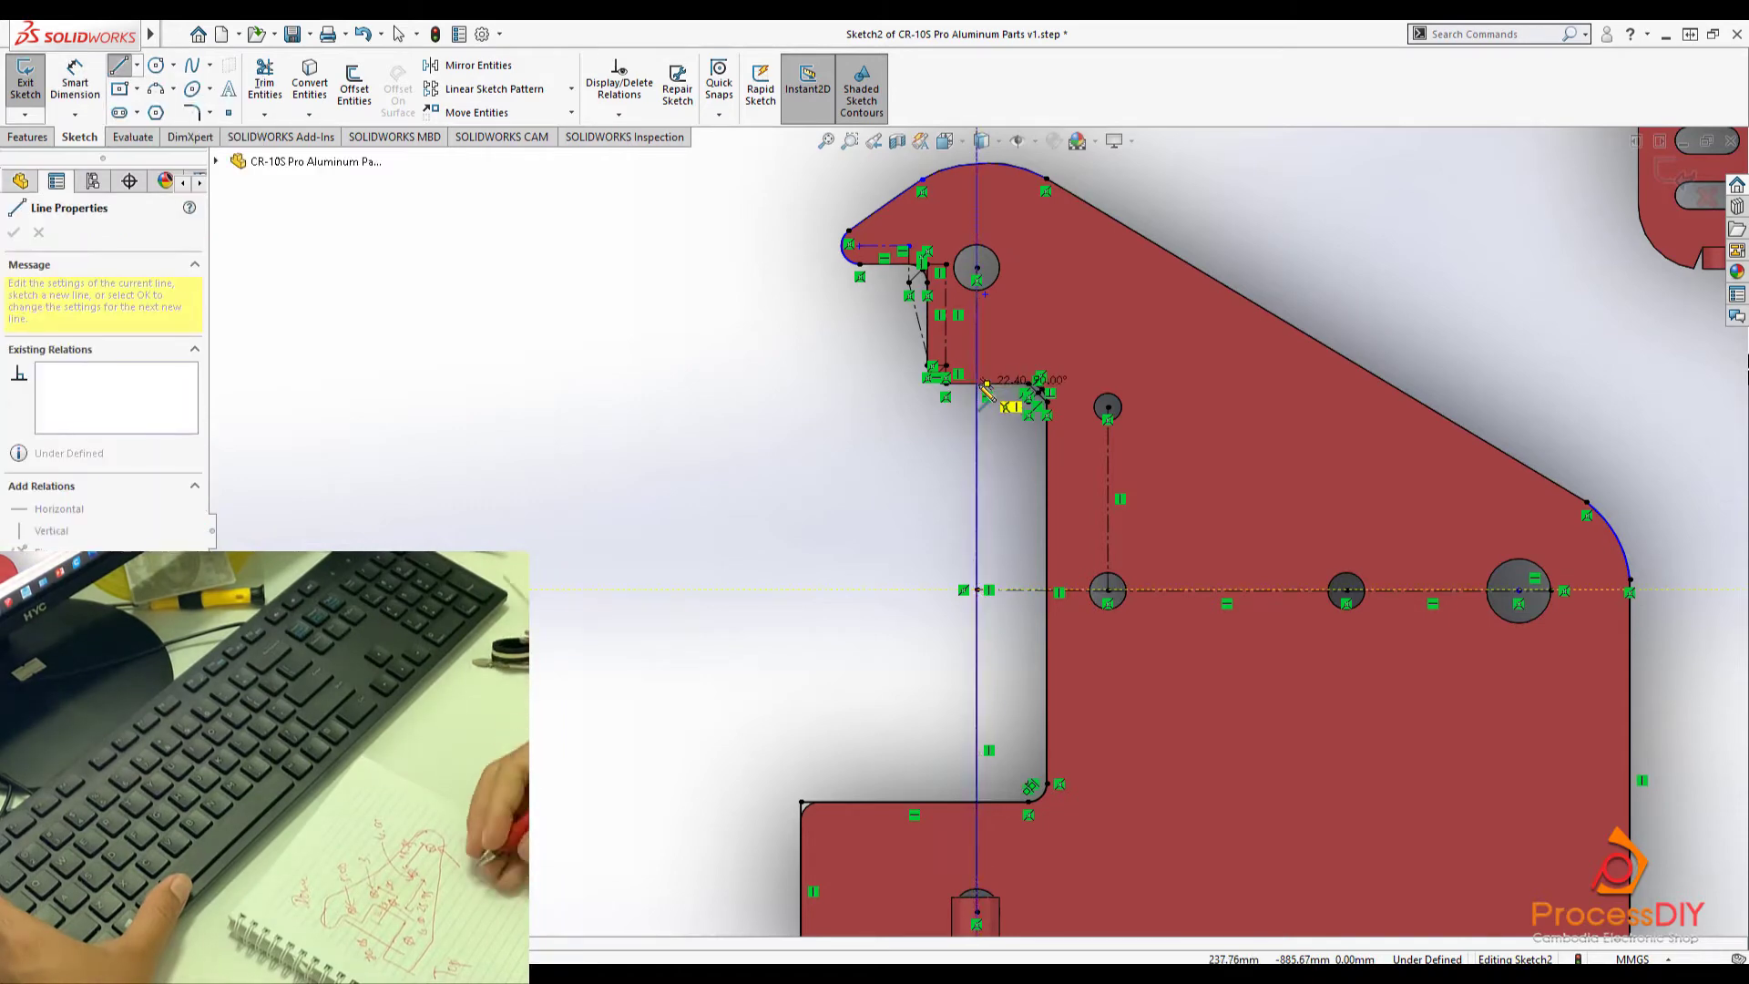
pyautogui.click(977, 384)
pyautogui.press('d')
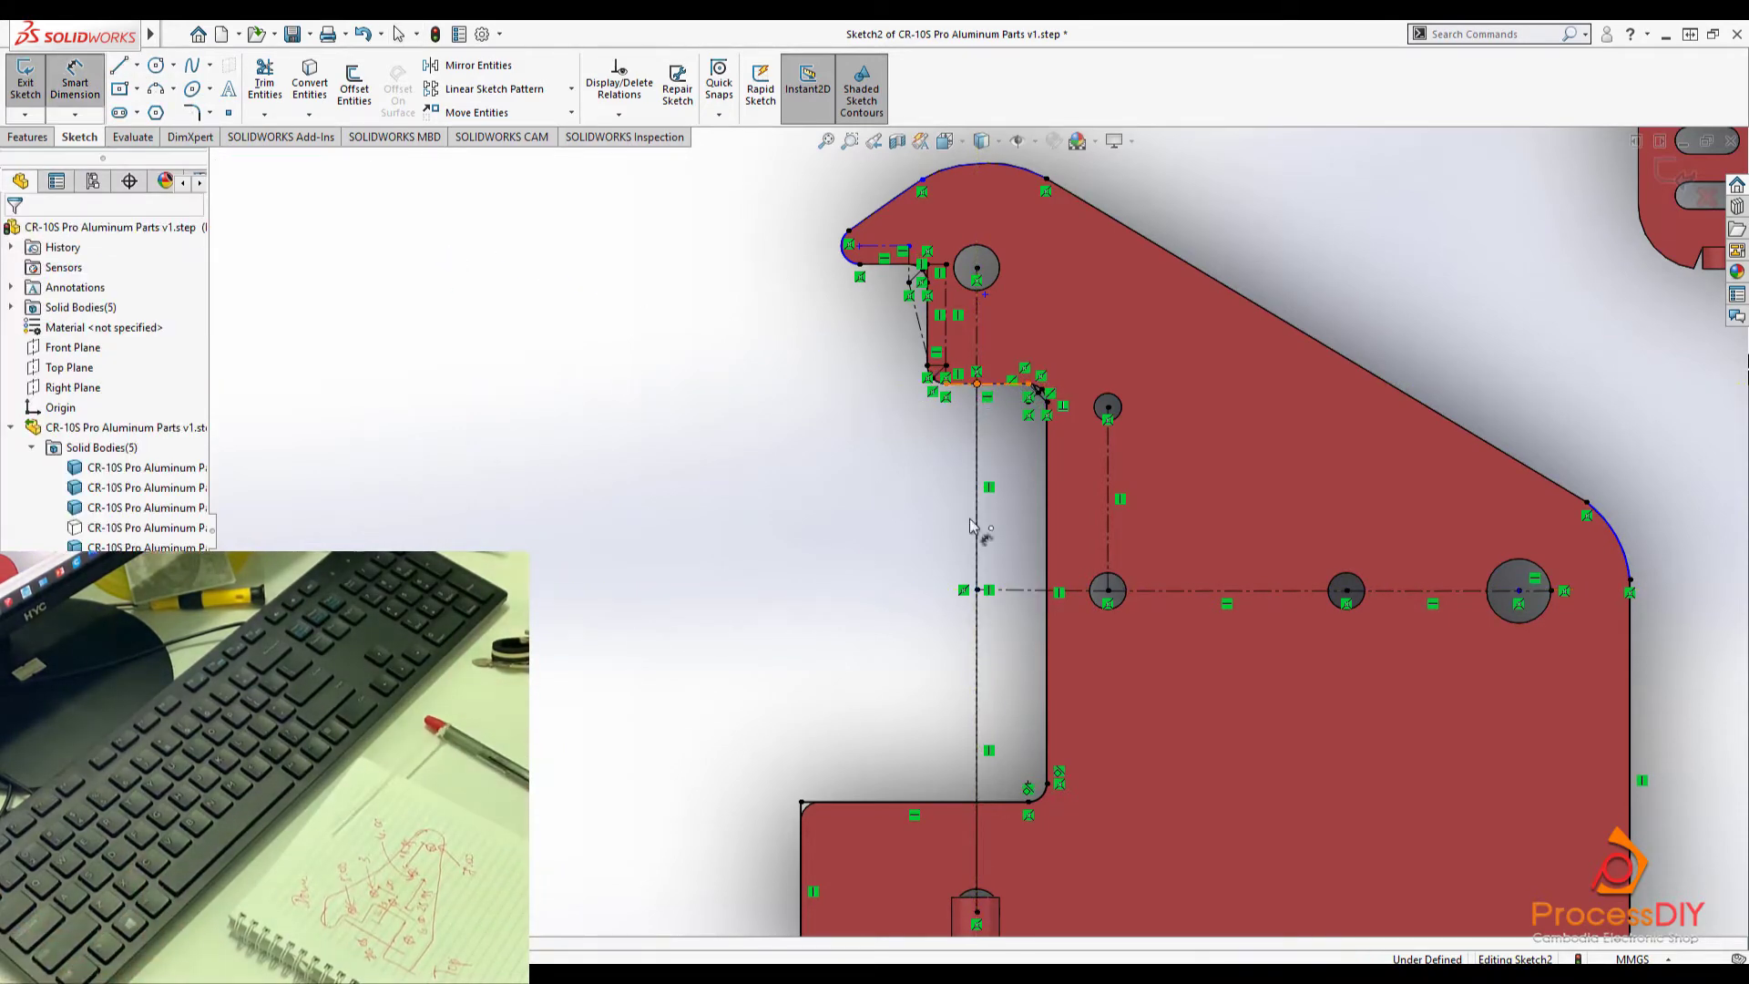
pyautogui.click(977, 383)
pyautogui.click(976, 589)
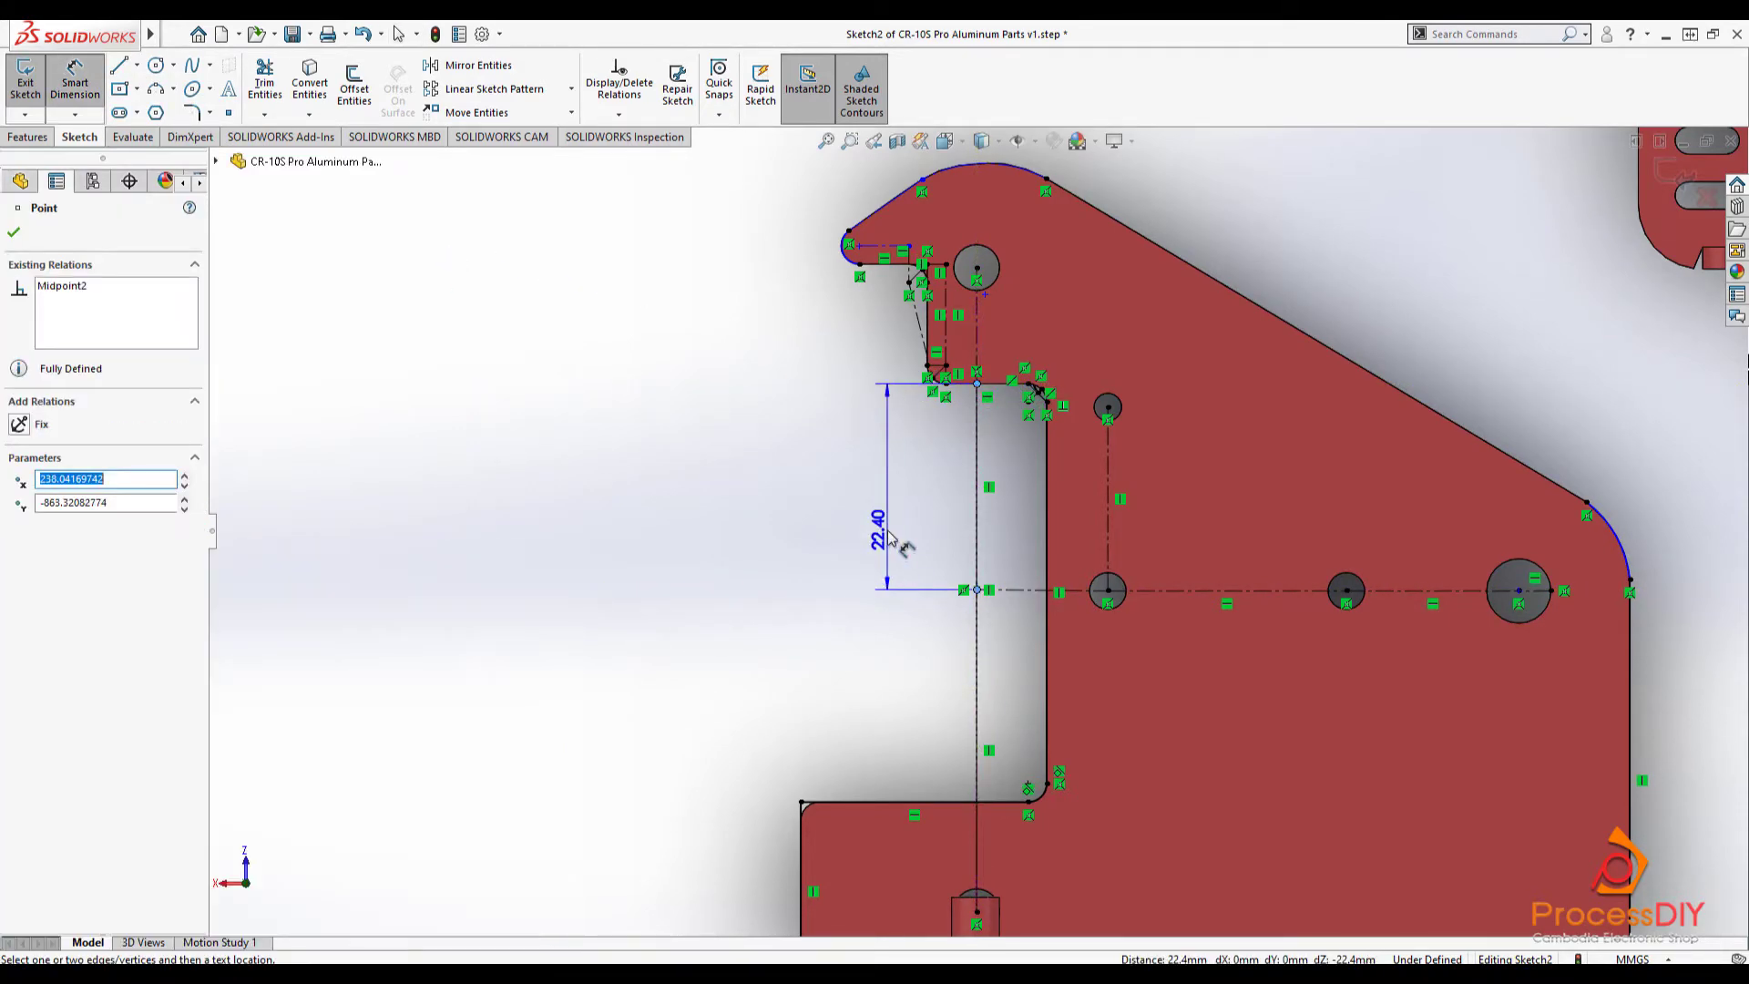
pyautogui.press('Escape')
pyautogui.scroll(-3, 1002, 547)
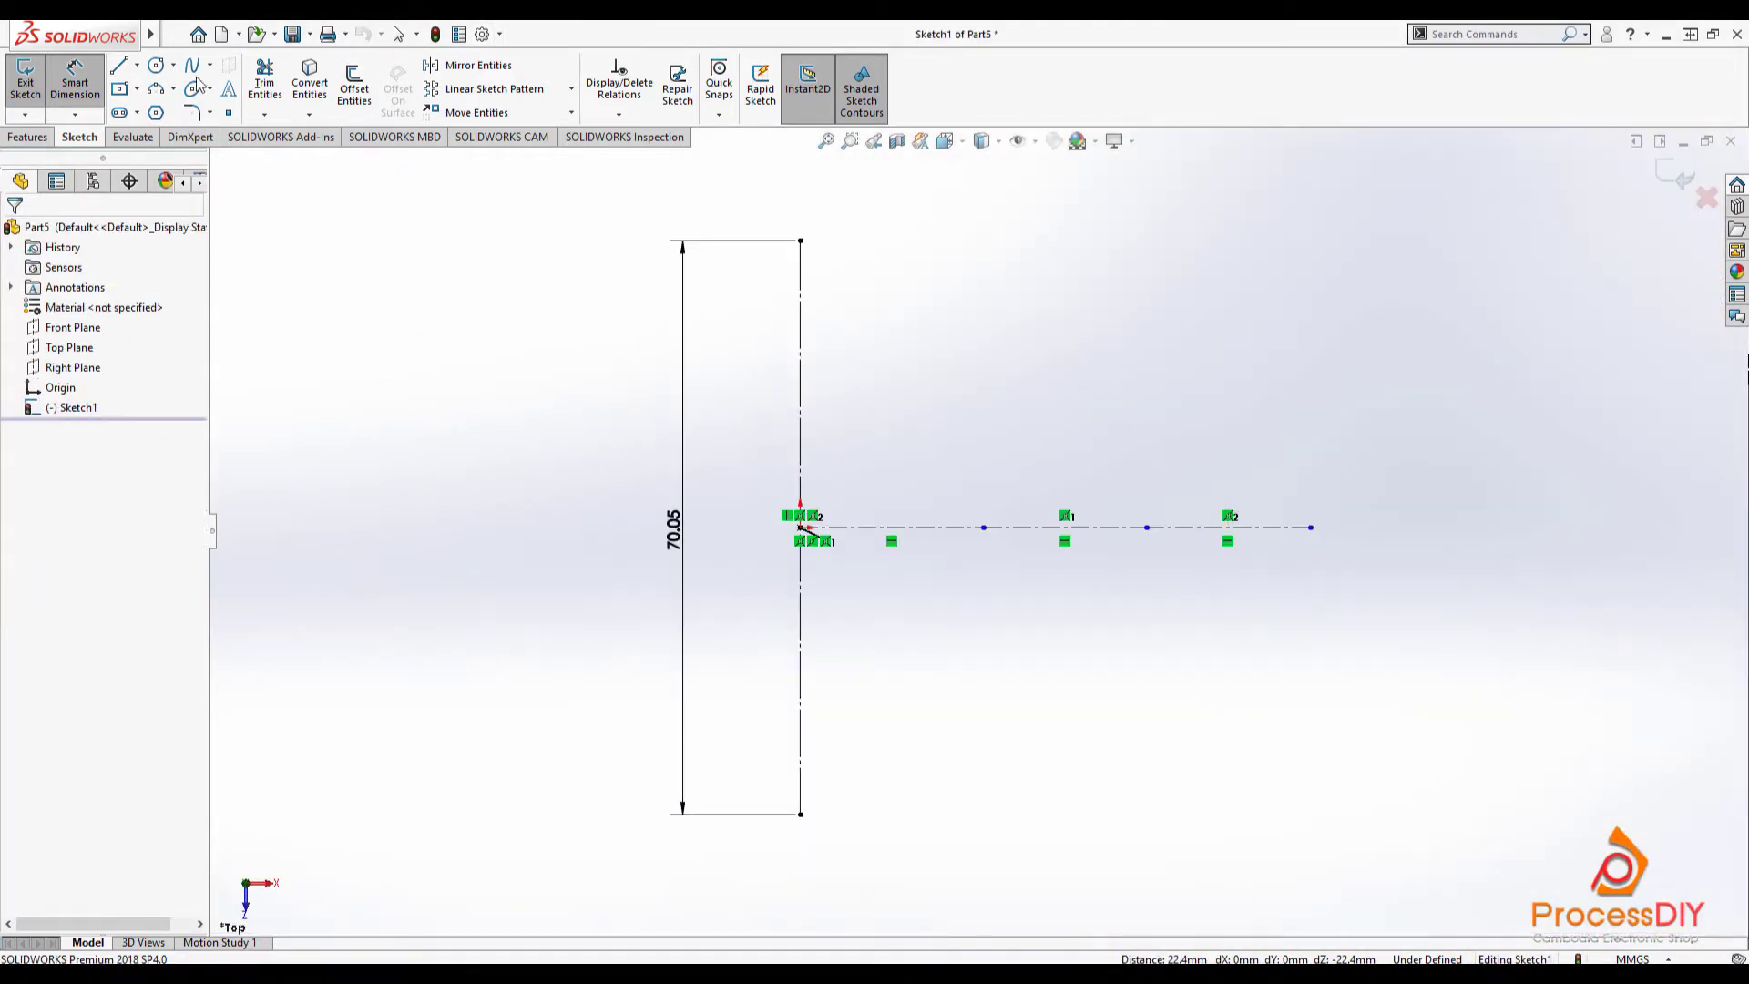
# - Draw five circles up to about 9.6 mm in diameter at both vertical centerline ends and the three horizontal segment endpoints away from the origin
pyautogui.click(155, 65)
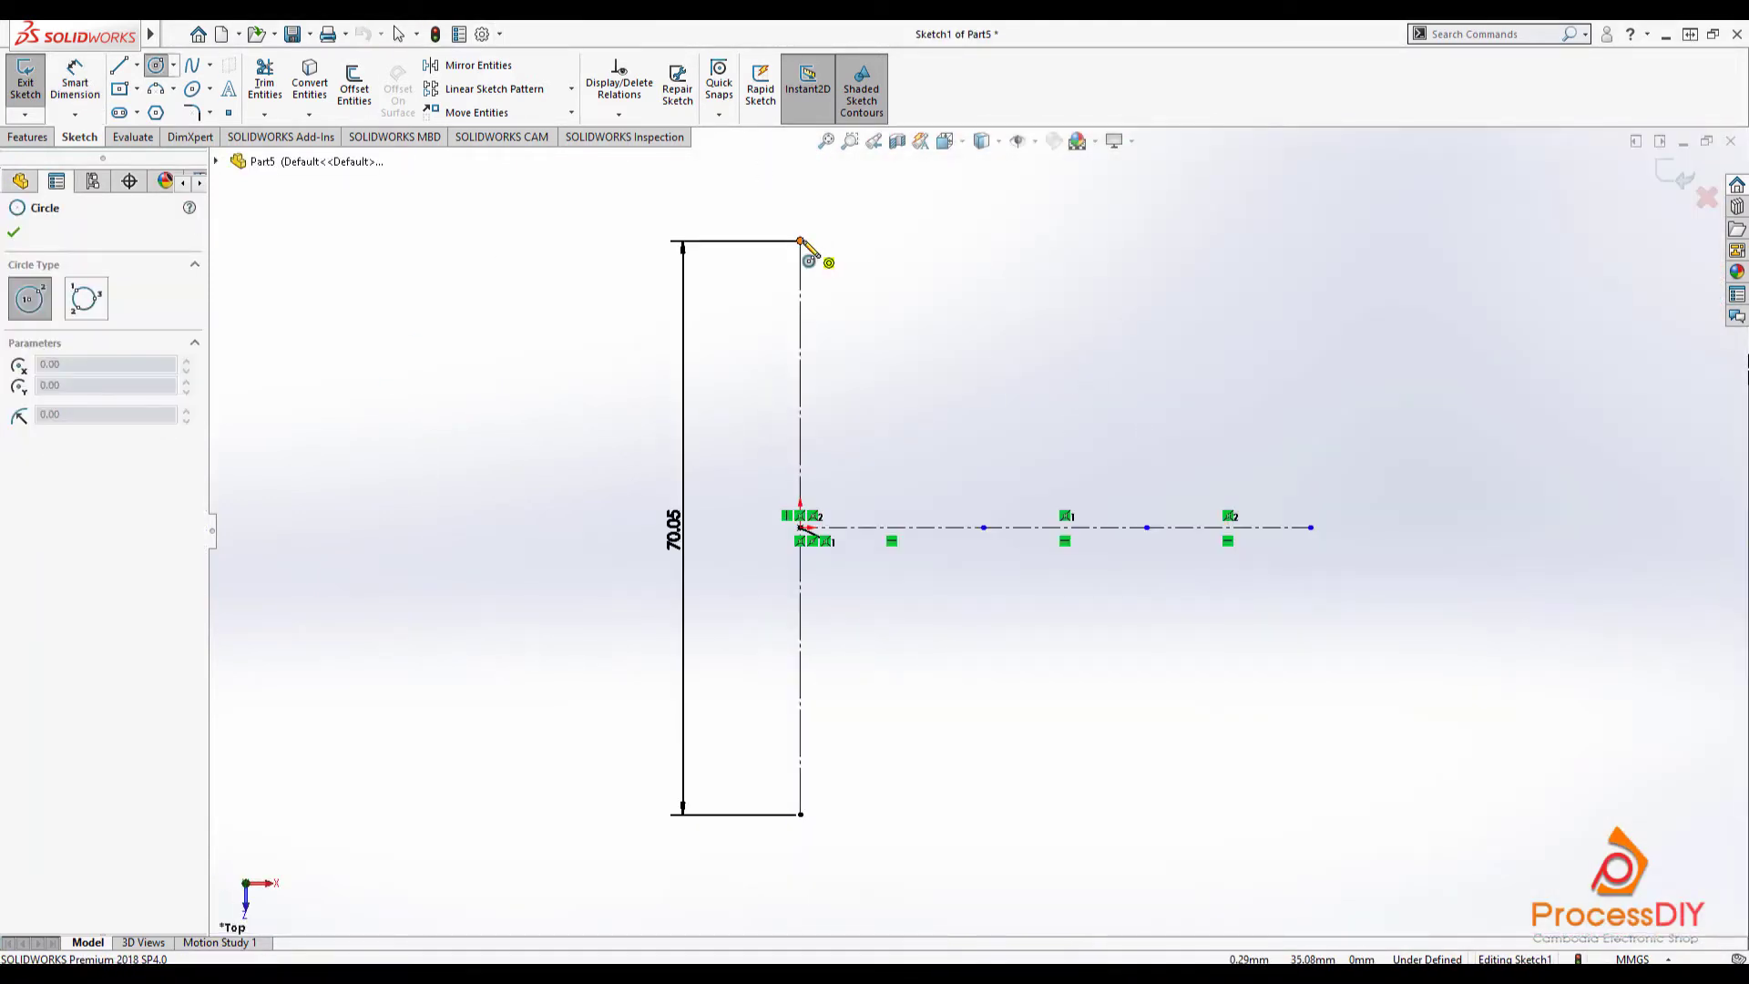
pyautogui.moveTo(799, 241); pyautogui.dragTo(817, 240)
pyautogui.moveTo(800, 814); pyautogui.dragTo(828, 812)
pyautogui.moveTo(983, 527); pyautogui.dragTo(990, 490)
pyautogui.moveTo(1147, 528); pyautogui.dragTo(1153, 498)
pyautogui.moveTo(1310, 527); pyautogui.dragTo(1337, 499)
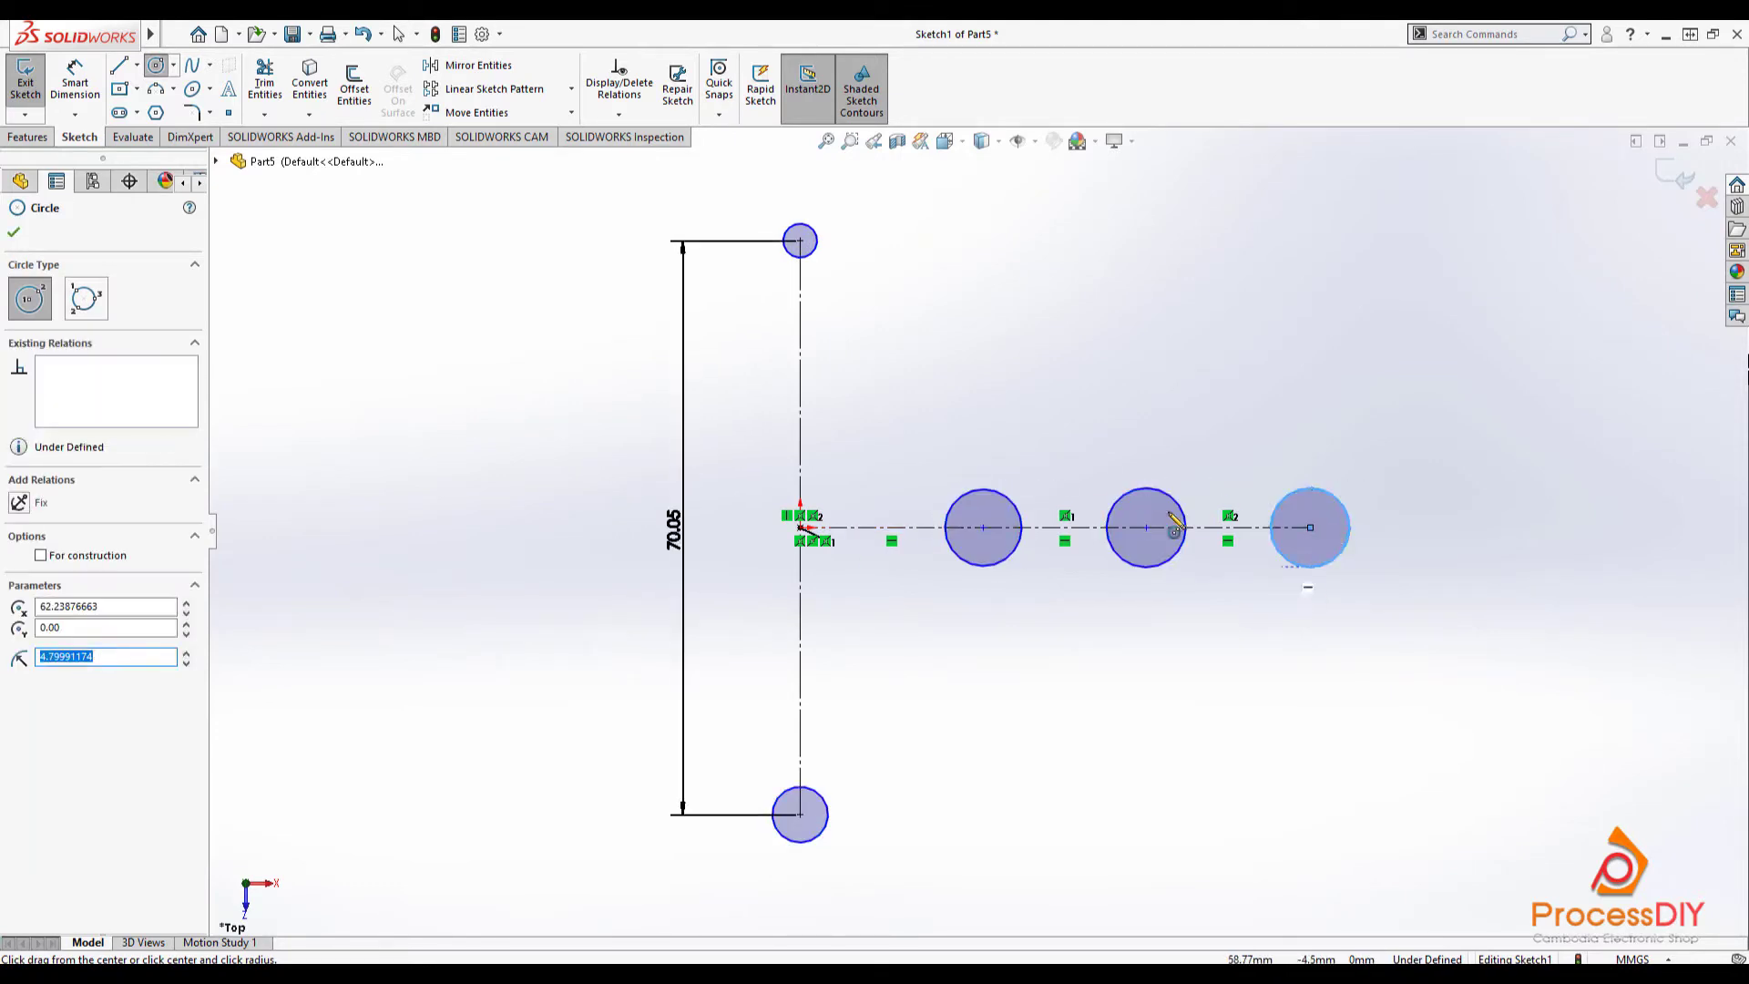
pyautogui.press('Escape')
# - Dimension the three circles on the horizontal centerline to diameters of 7 mm for the outermost and 4 mm for the other two
pyautogui.click(1389, 573)
pyautogui.write('7mm')
pyautogui.press('Return')
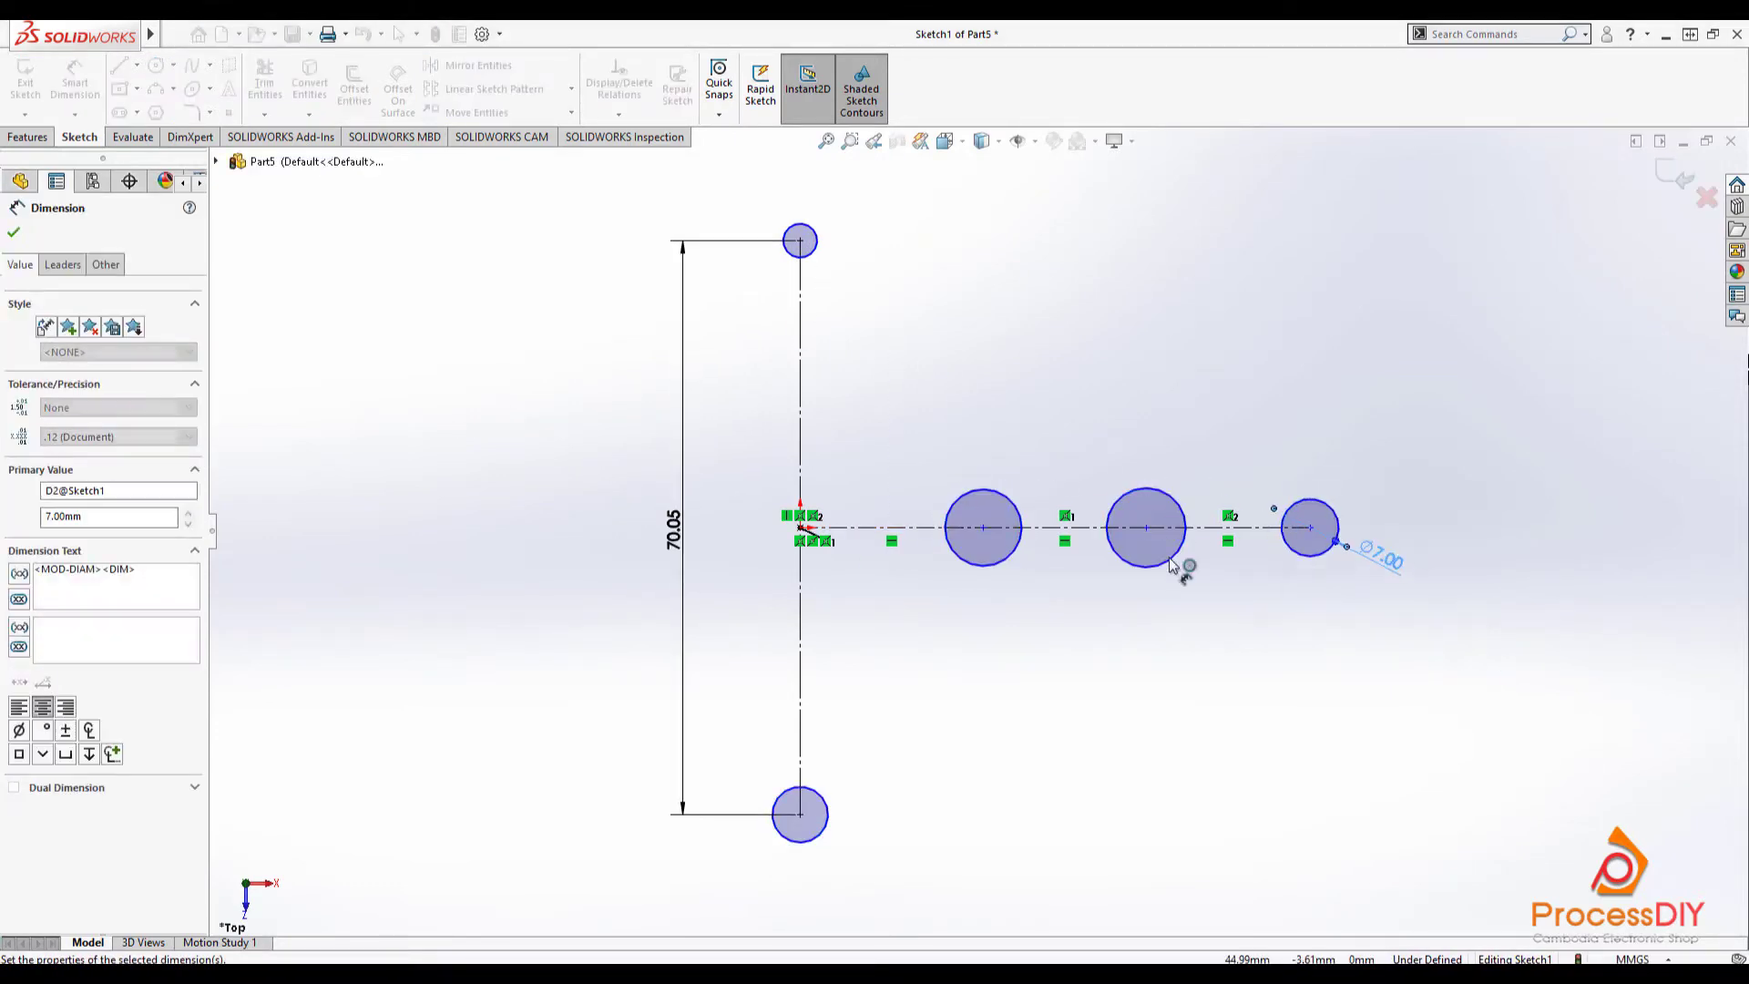
pyautogui.click(1178, 554)
pyautogui.click(1201, 596)
pyautogui.write('4')
pyautogui.press('Return')
pyautogui.click(1011, 557)
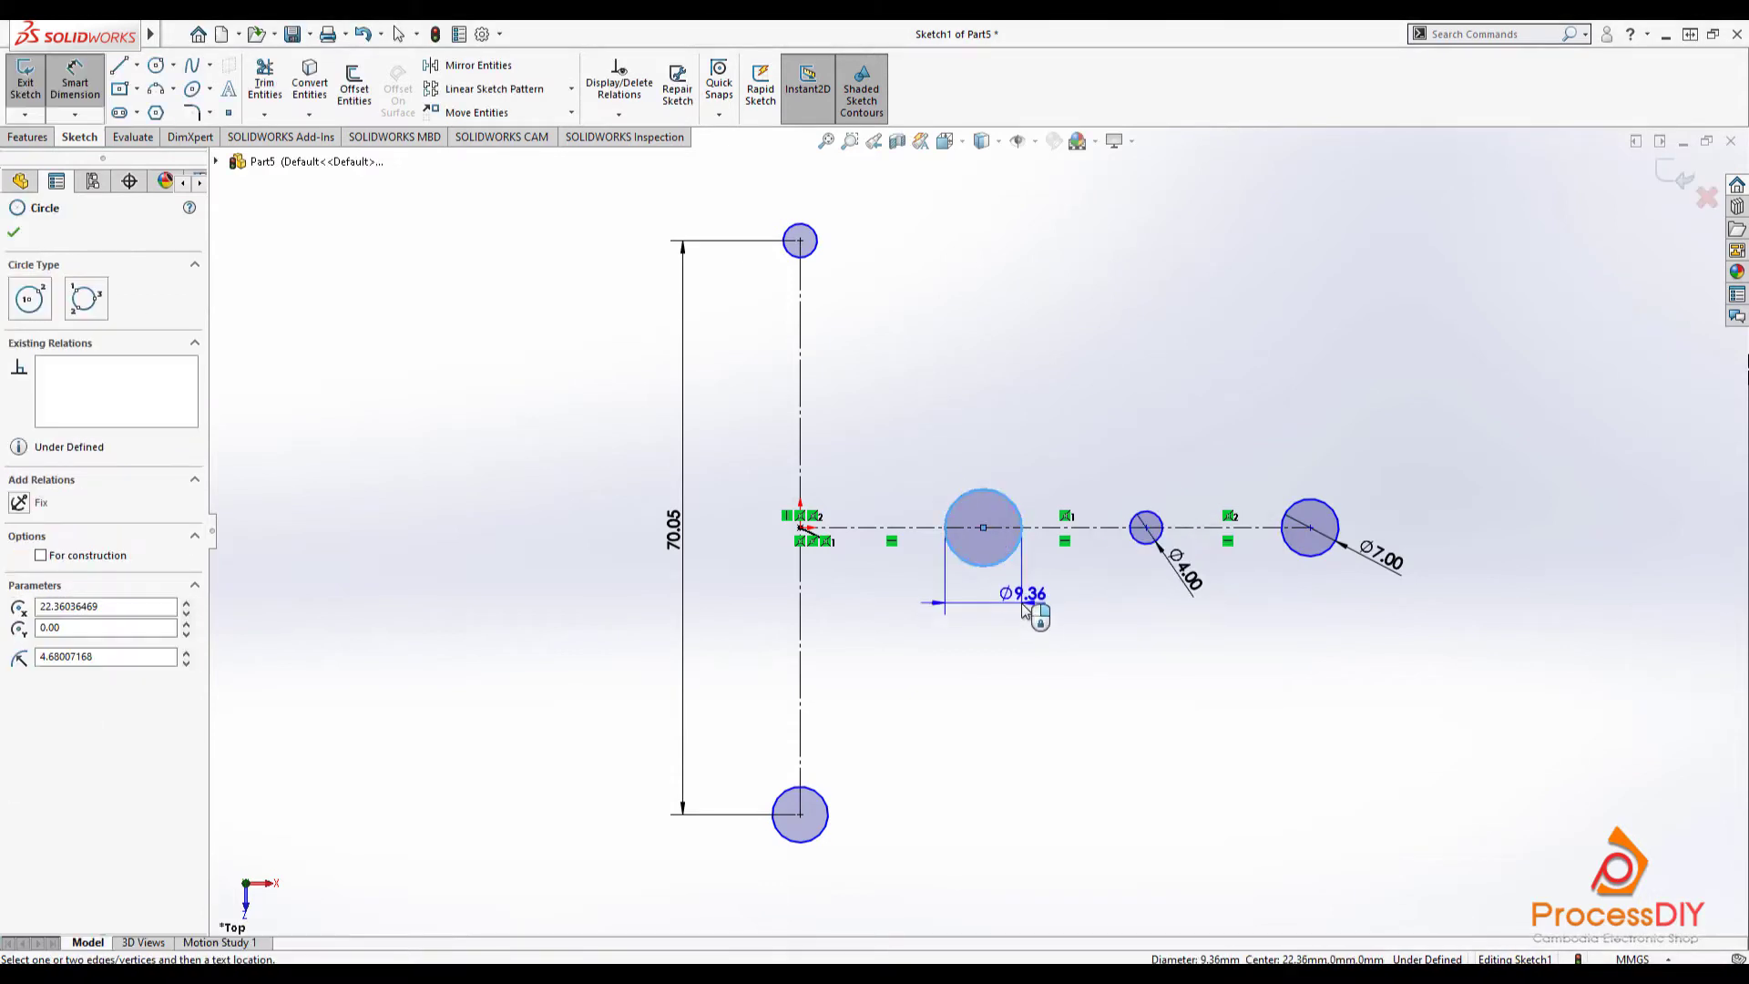
pyautogui.click(1025, 608)
pyautogui.write('4')
pyautogui.press('Return')
# - Set the diameters of the circles at both ends of the vertical centerline to 5 mm
pyautogui.click(805, 244)
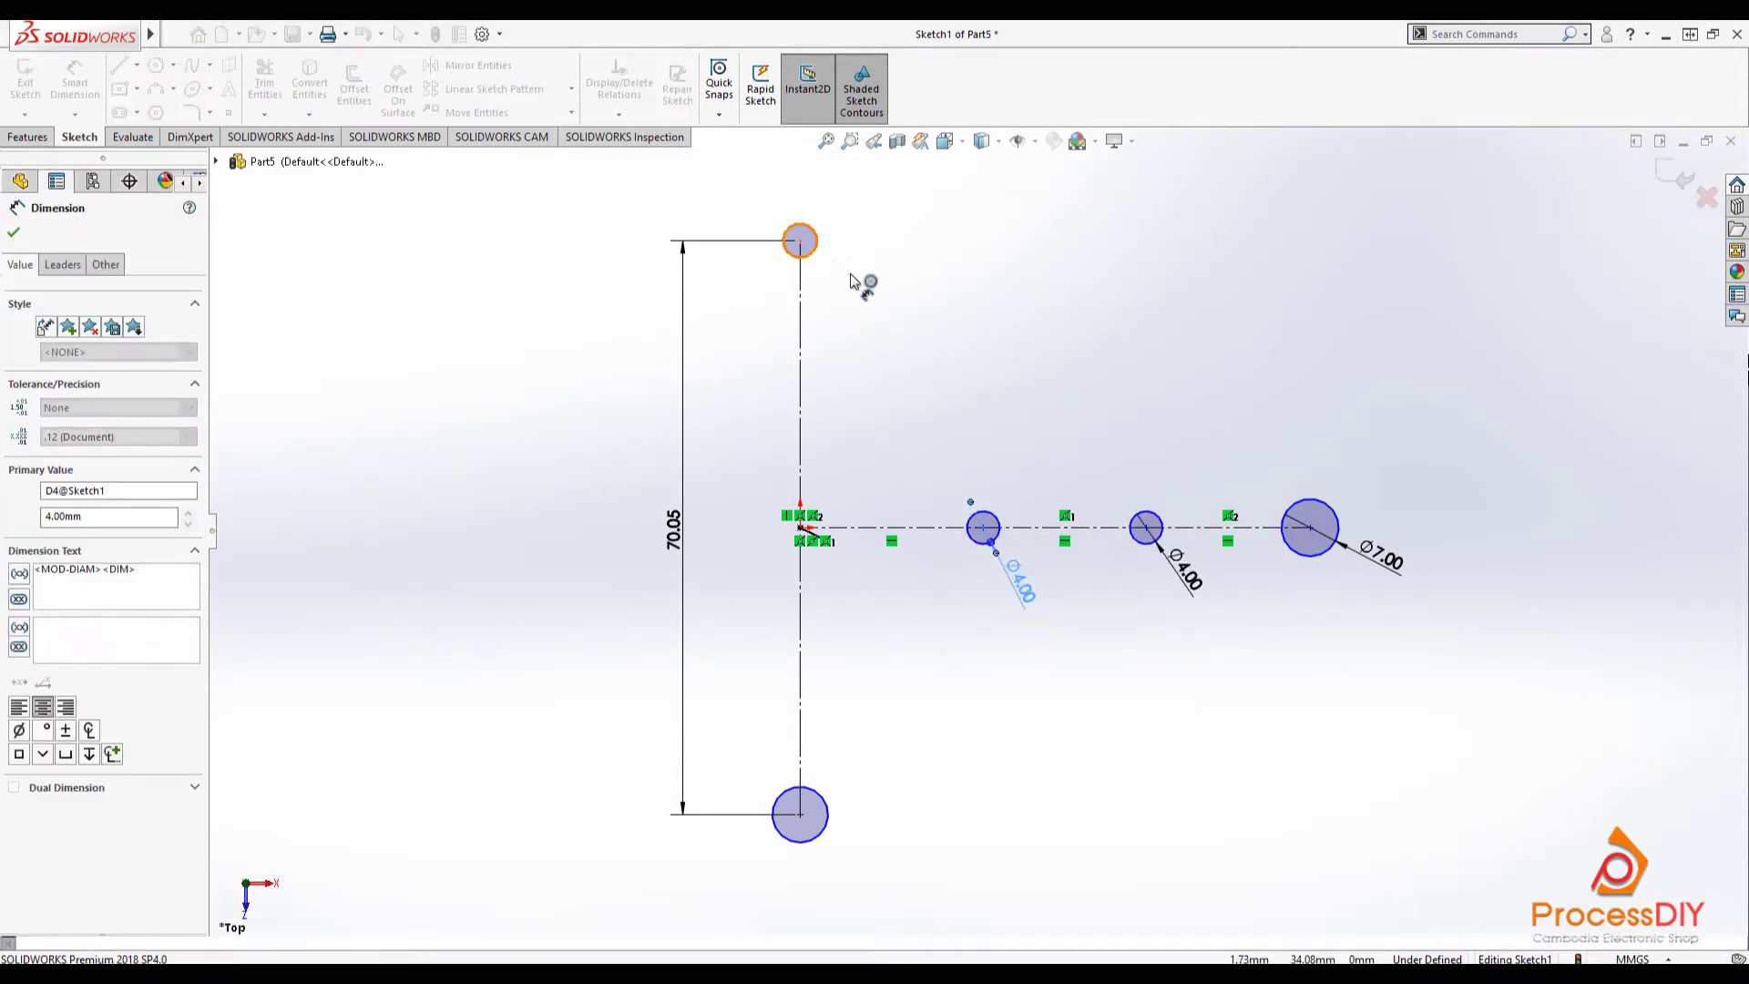
pyautogui.click(870, 296)
pyautogui.write('5')
pyautogui.press('Return')
pyautogui.click(823, 800)
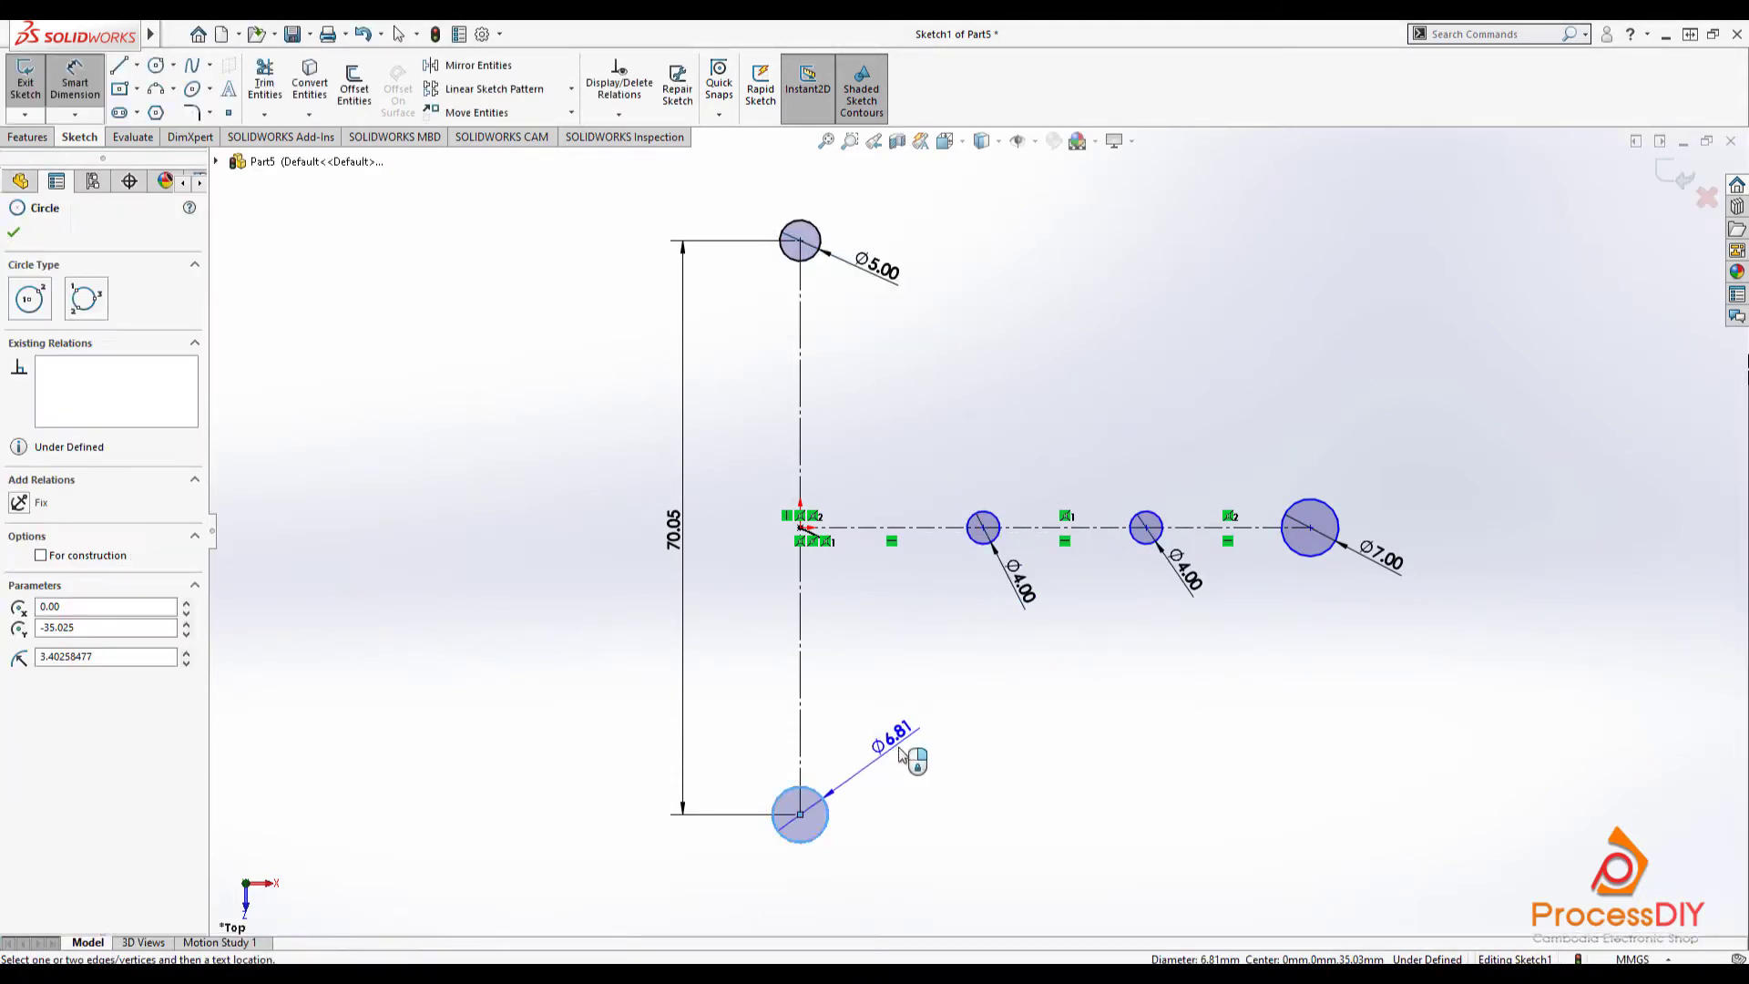
pyautogui.click(900, 752)
pyautogui.write('5.00mm')
pyautogui.press('Return')
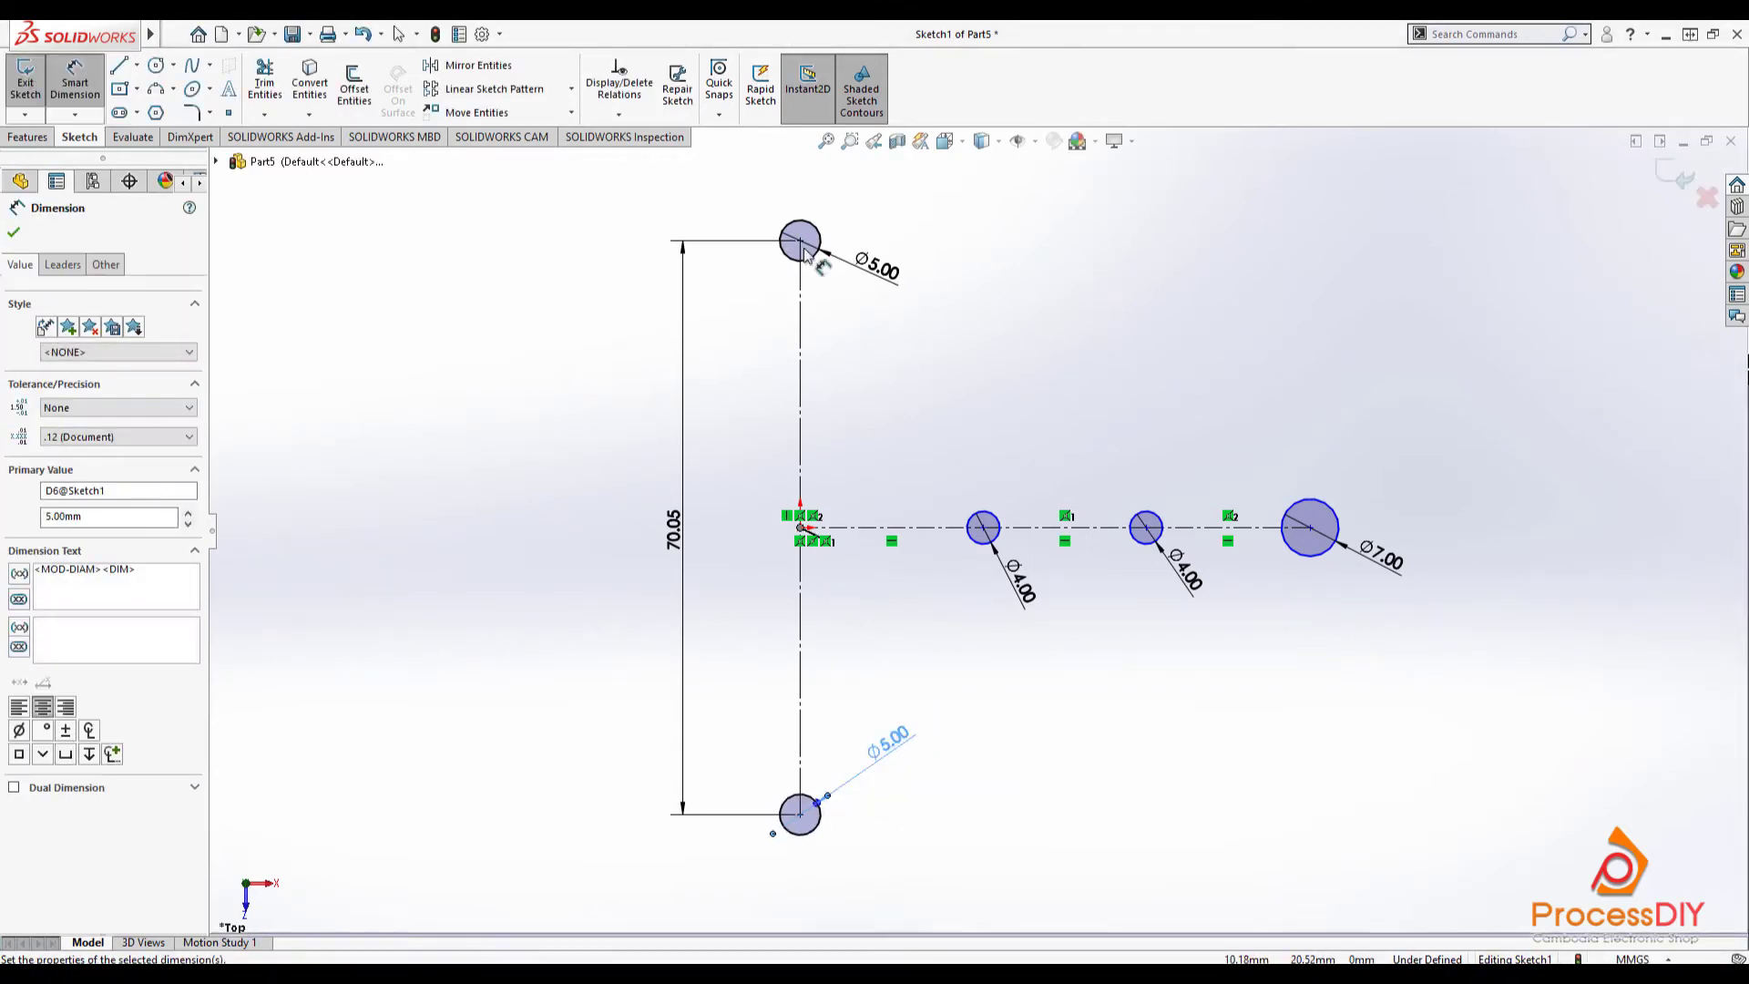
# - Dimension the horizontal centerline's segments outward from the origin to 14.27, 25.95 and 18.75 mm
pyautogui.click(897, 527)
pyautogui.click(839, 631)
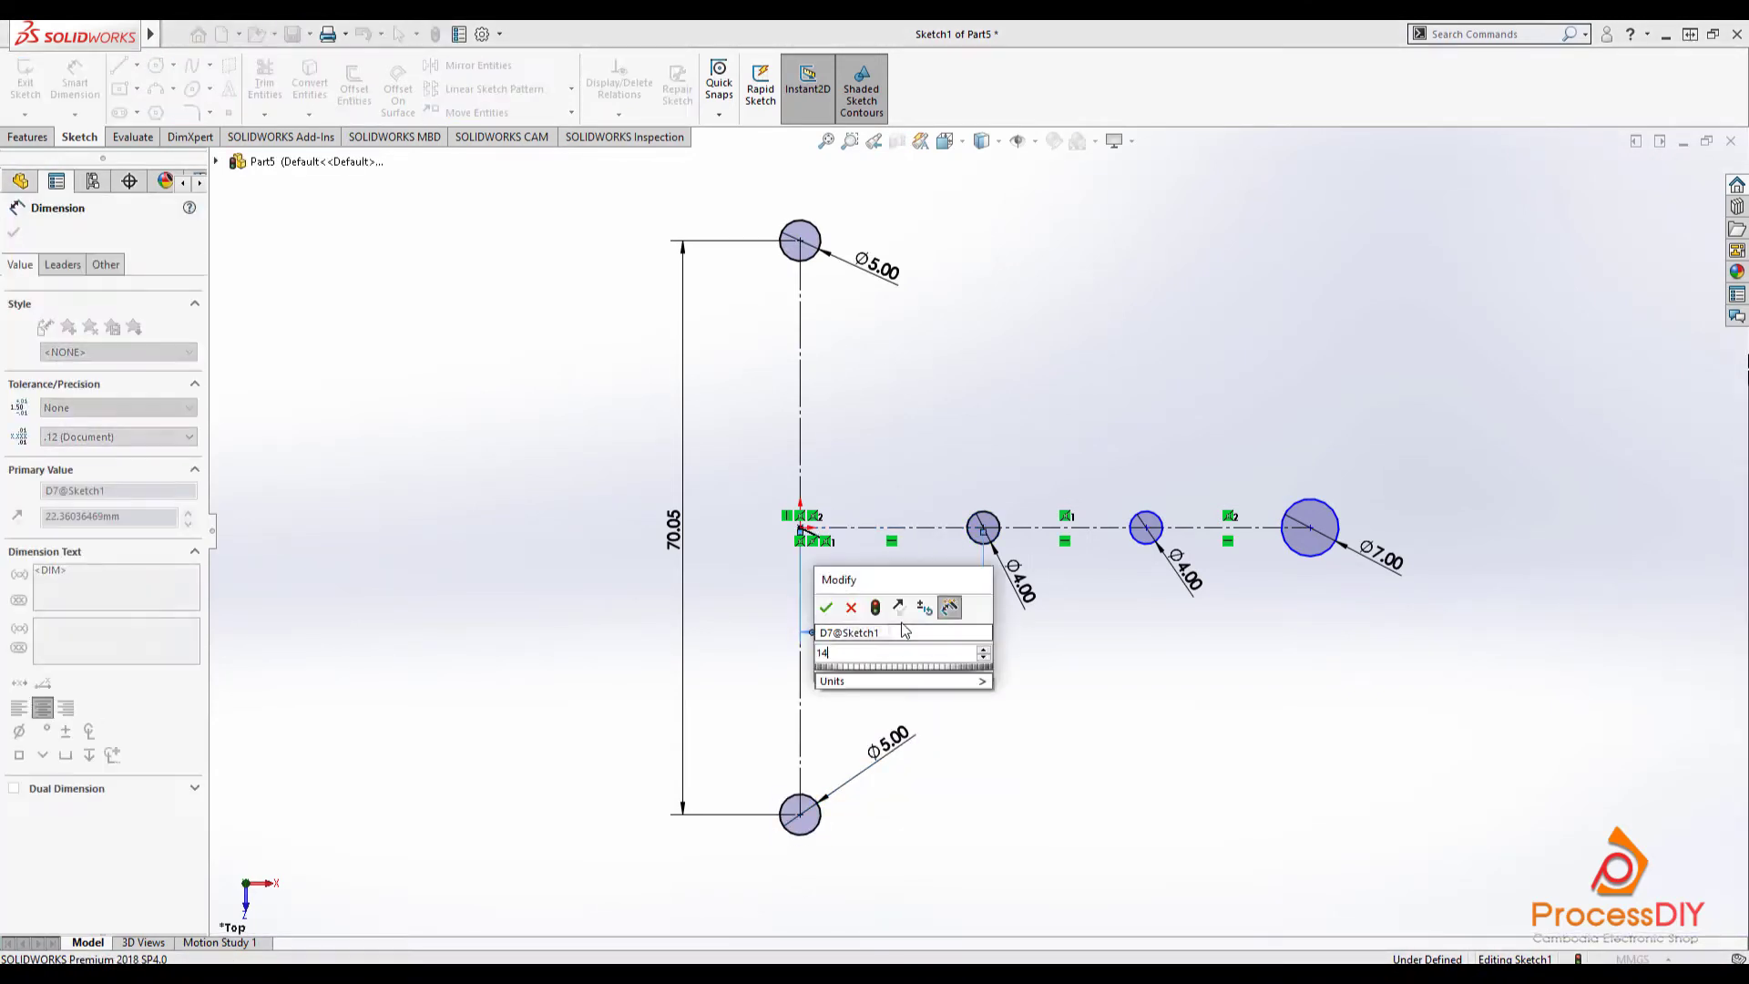
pyautogui.write('14.27')
pyautogui.press('Return')
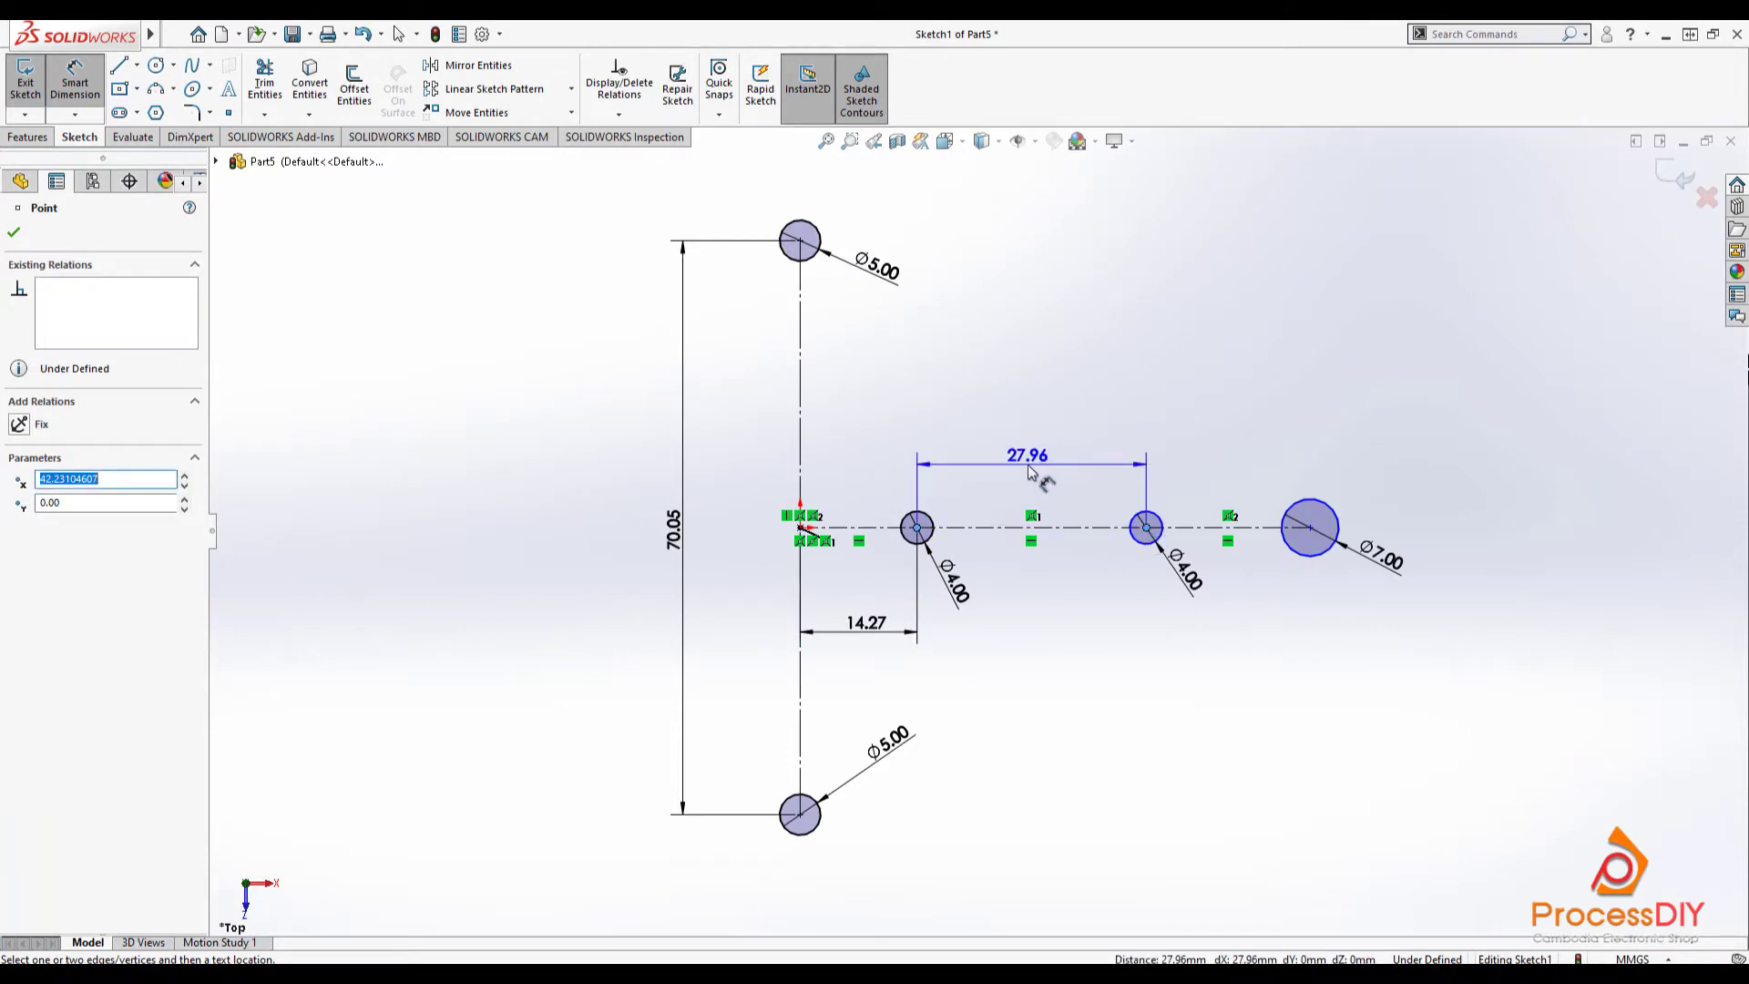
pyautogui.click(1029, 471)
pyautogui.write('25.95')
pyautogui.press('Return')
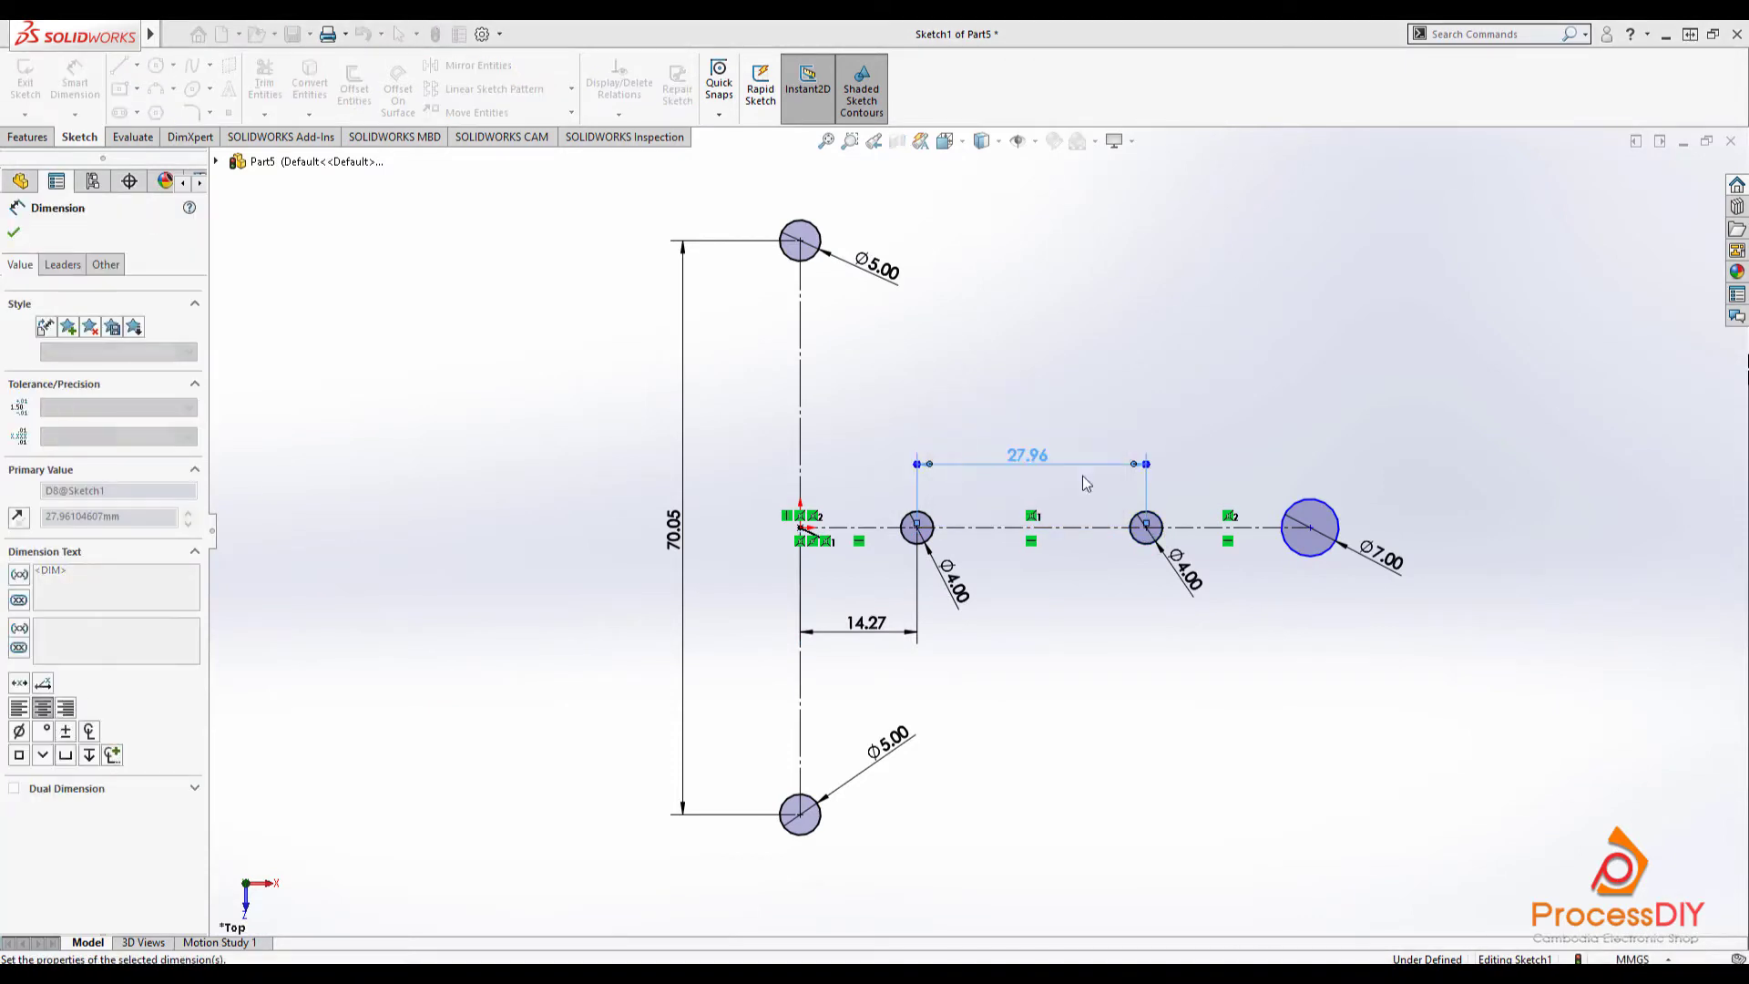
pyautogui.click(1213, 550)
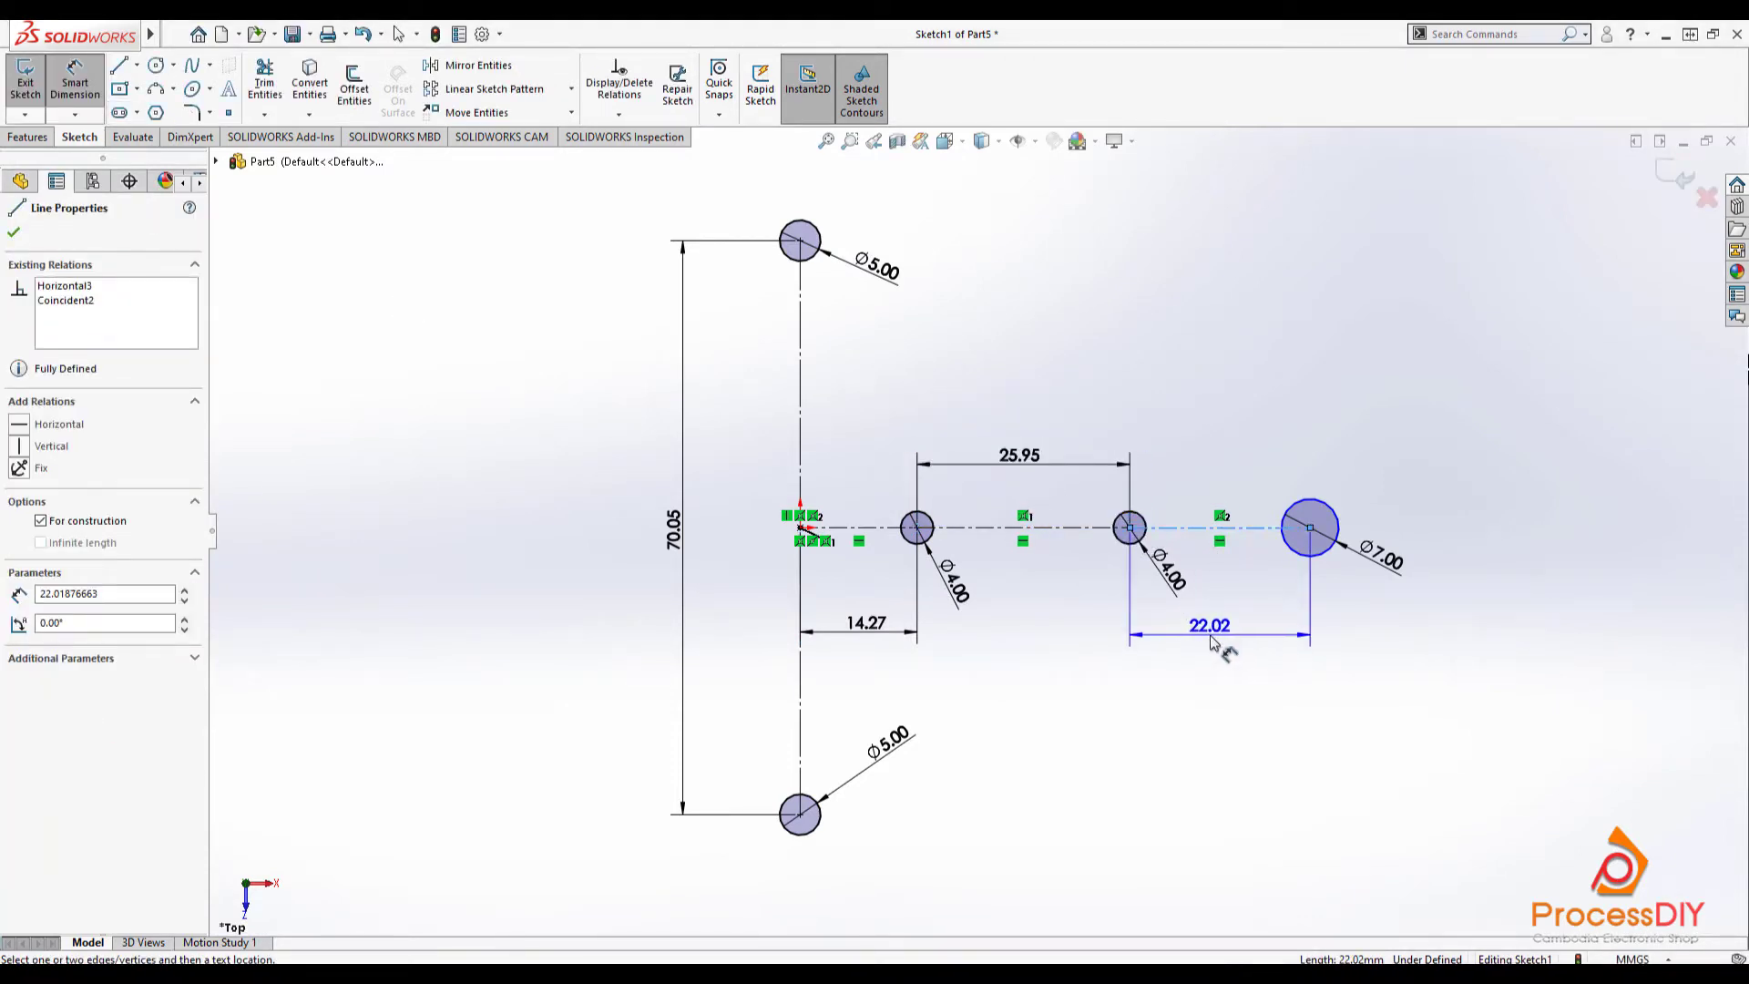
pyautogui.click(1213, 643)
pyautogui.write('18.75')
pyautogui.press('Return')
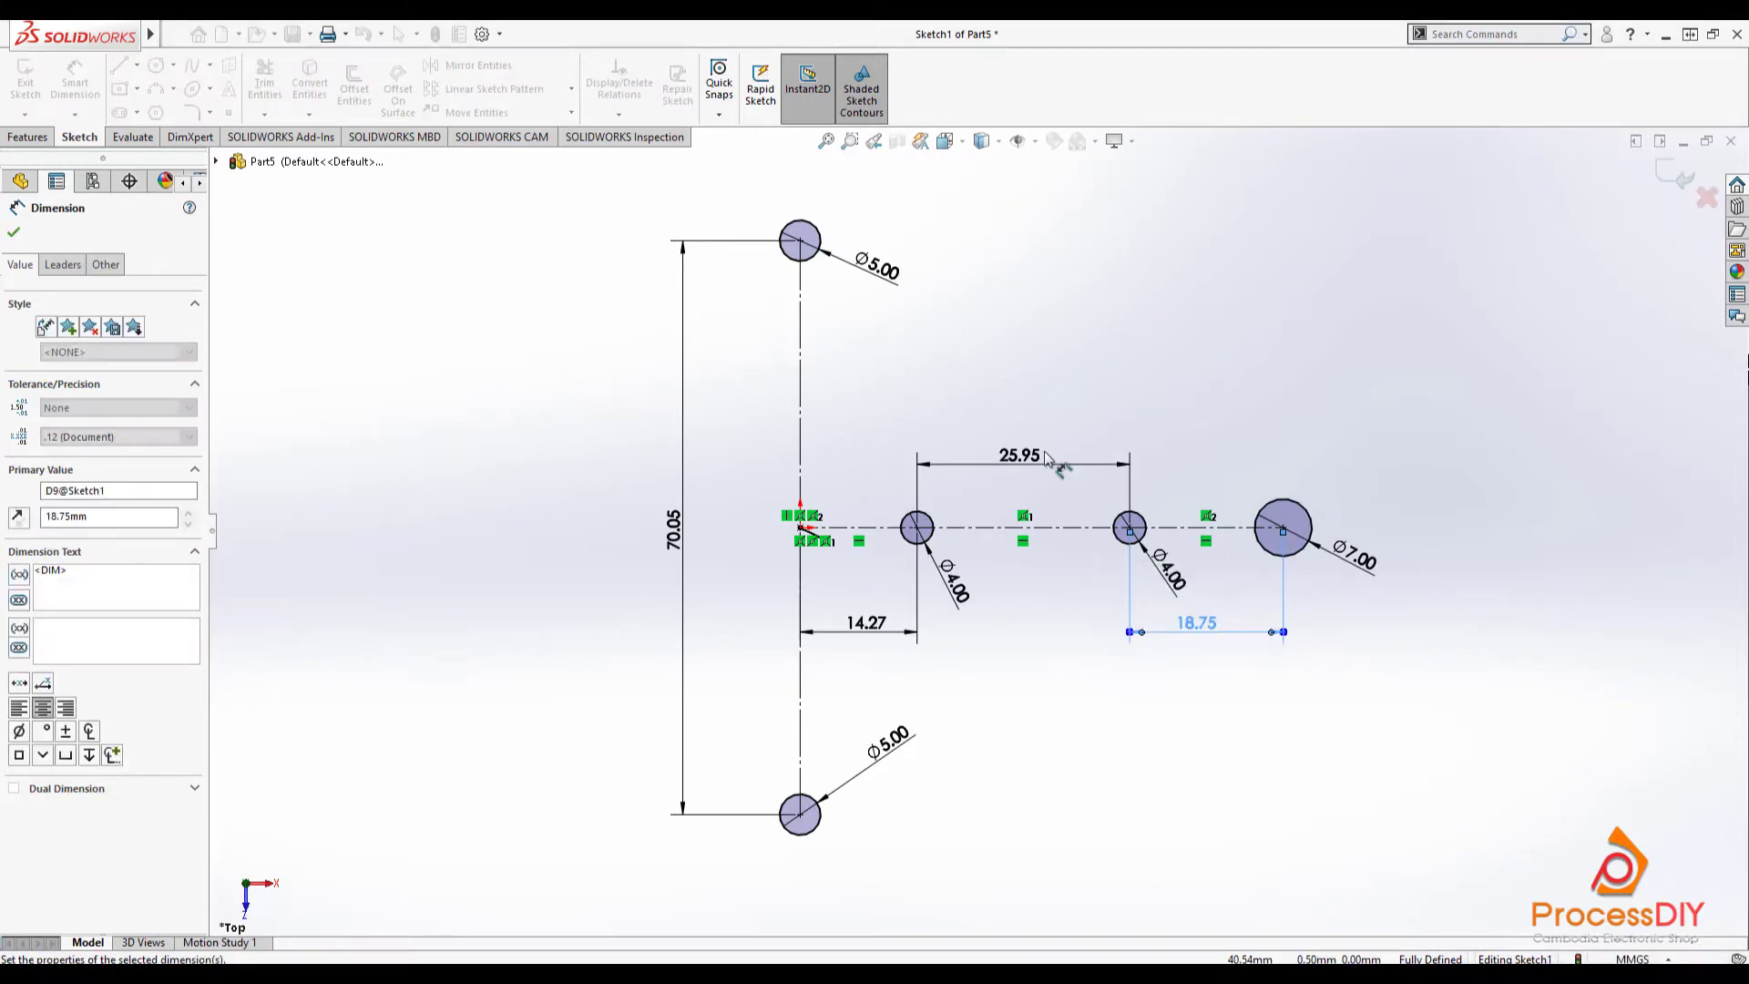
# - Draw a short horizontal centerline from the origin towards the nearest 4 mm circle and dimension its length to 7.62 mm
pyautogui.click(137, 64)
pyautogui.click(157, 95)
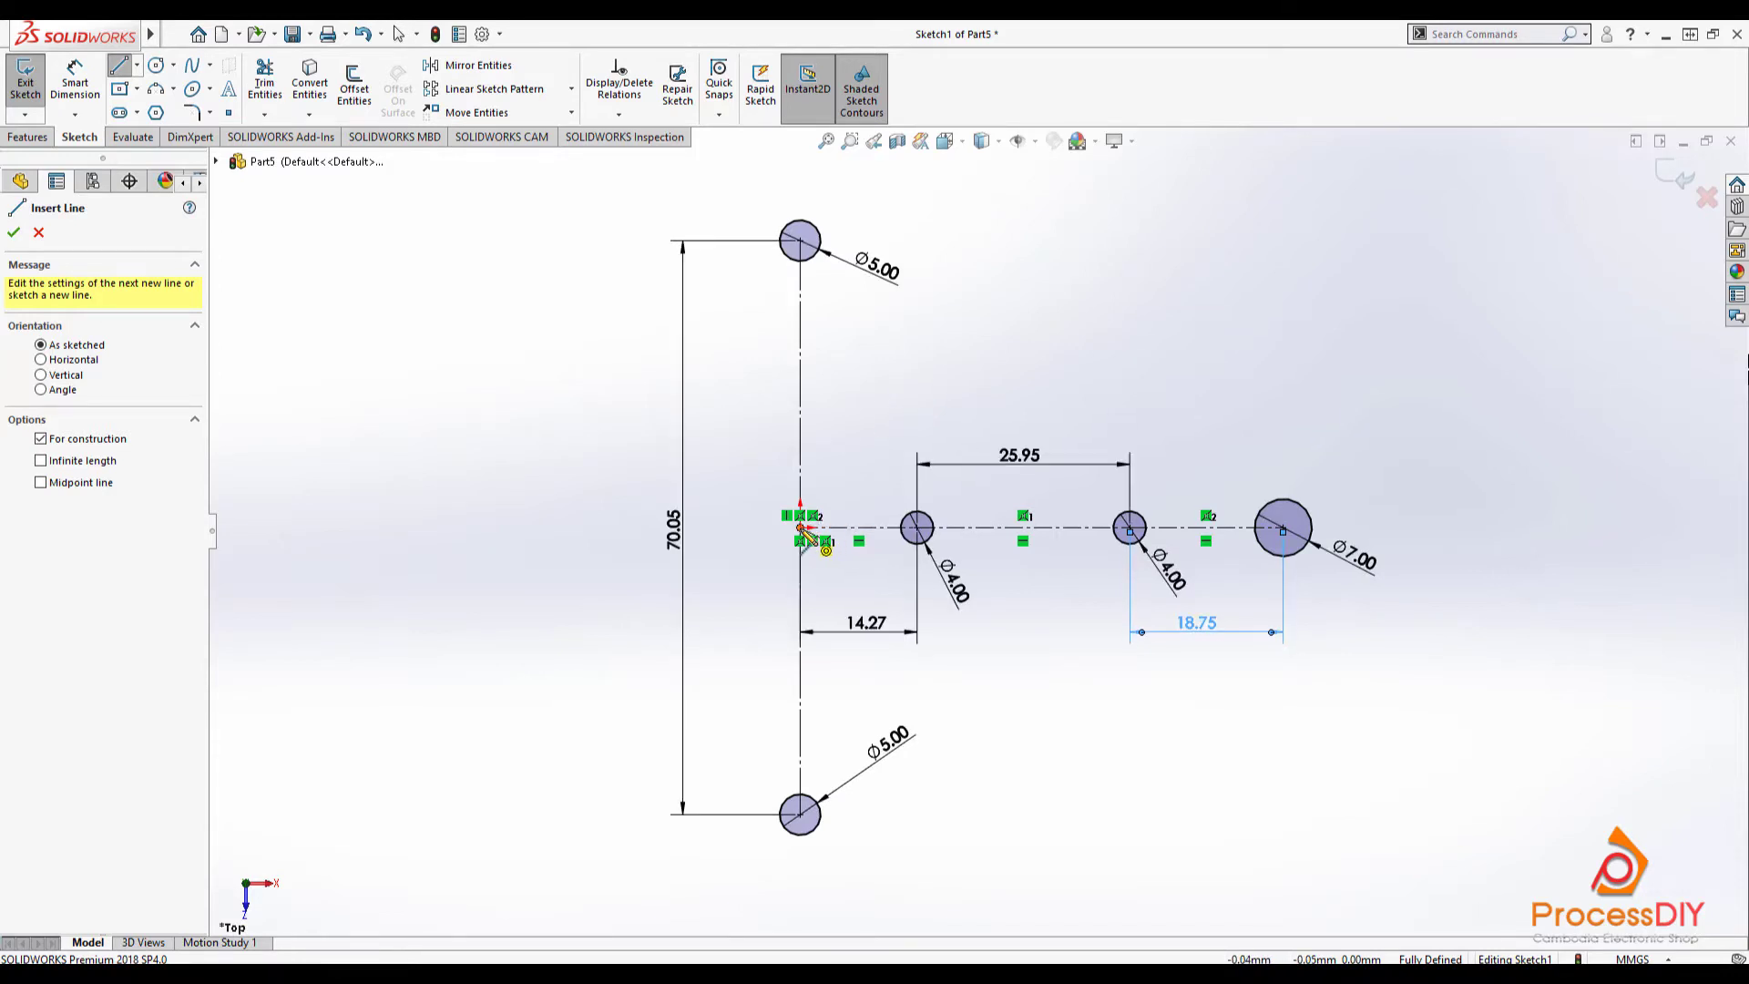
pyautogui.moveTo(800, 527); pyautogui.dragTo(873, 527)
pyautogui.press('Escape')
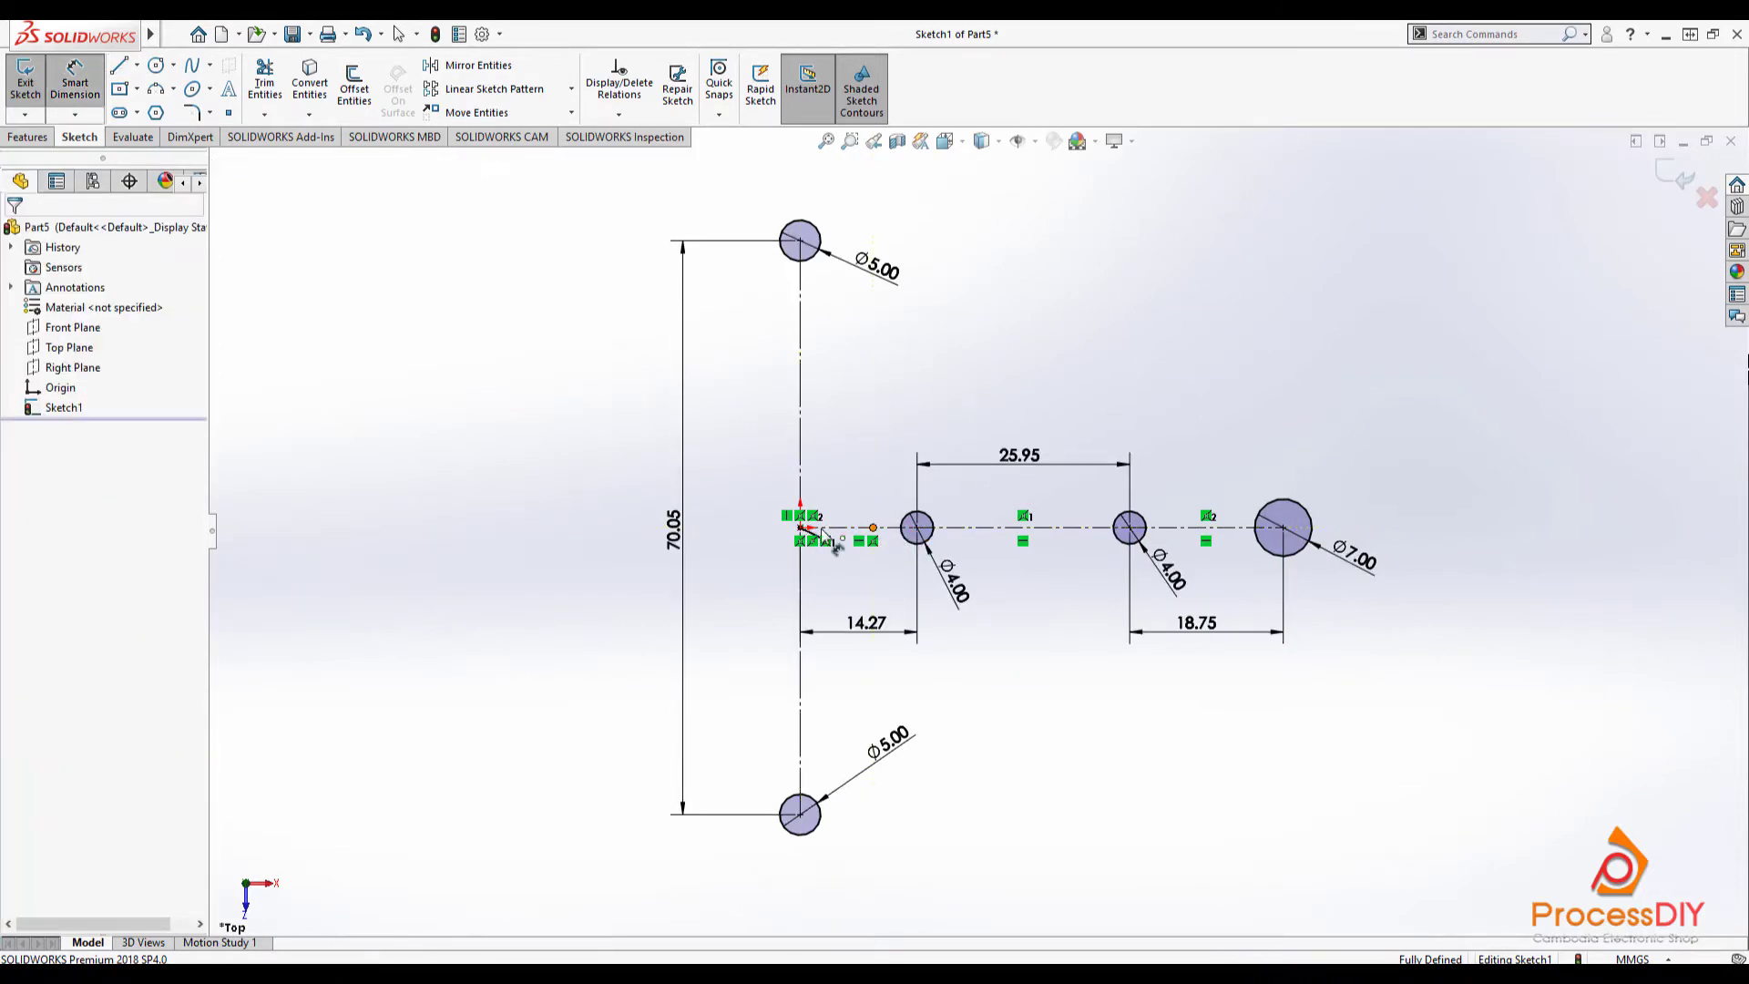
pyautogui.click(823, 533)
pyautogui.click(766, 451)
pyautogui.write('7.62')
pyautogui.press('Return')
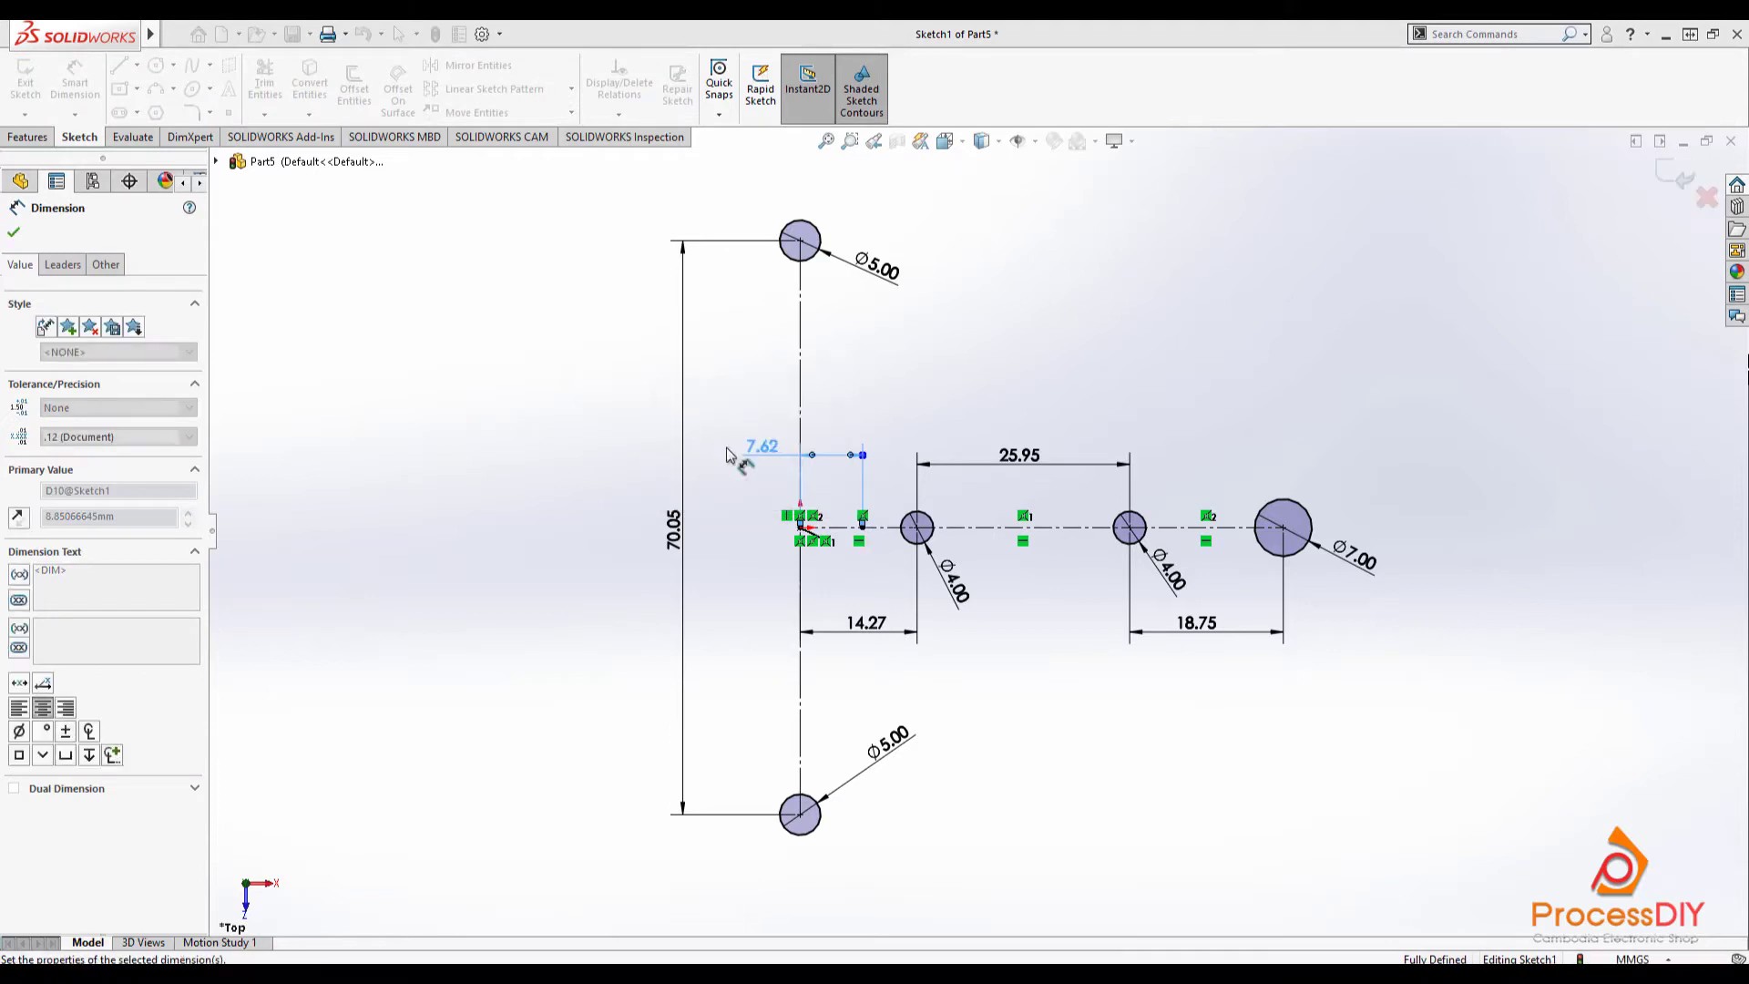
# - Draw a vertical construction midpoint line centred on the origin and dimension its upper half to 22.4 mm
pyautogui.click(136, 65)
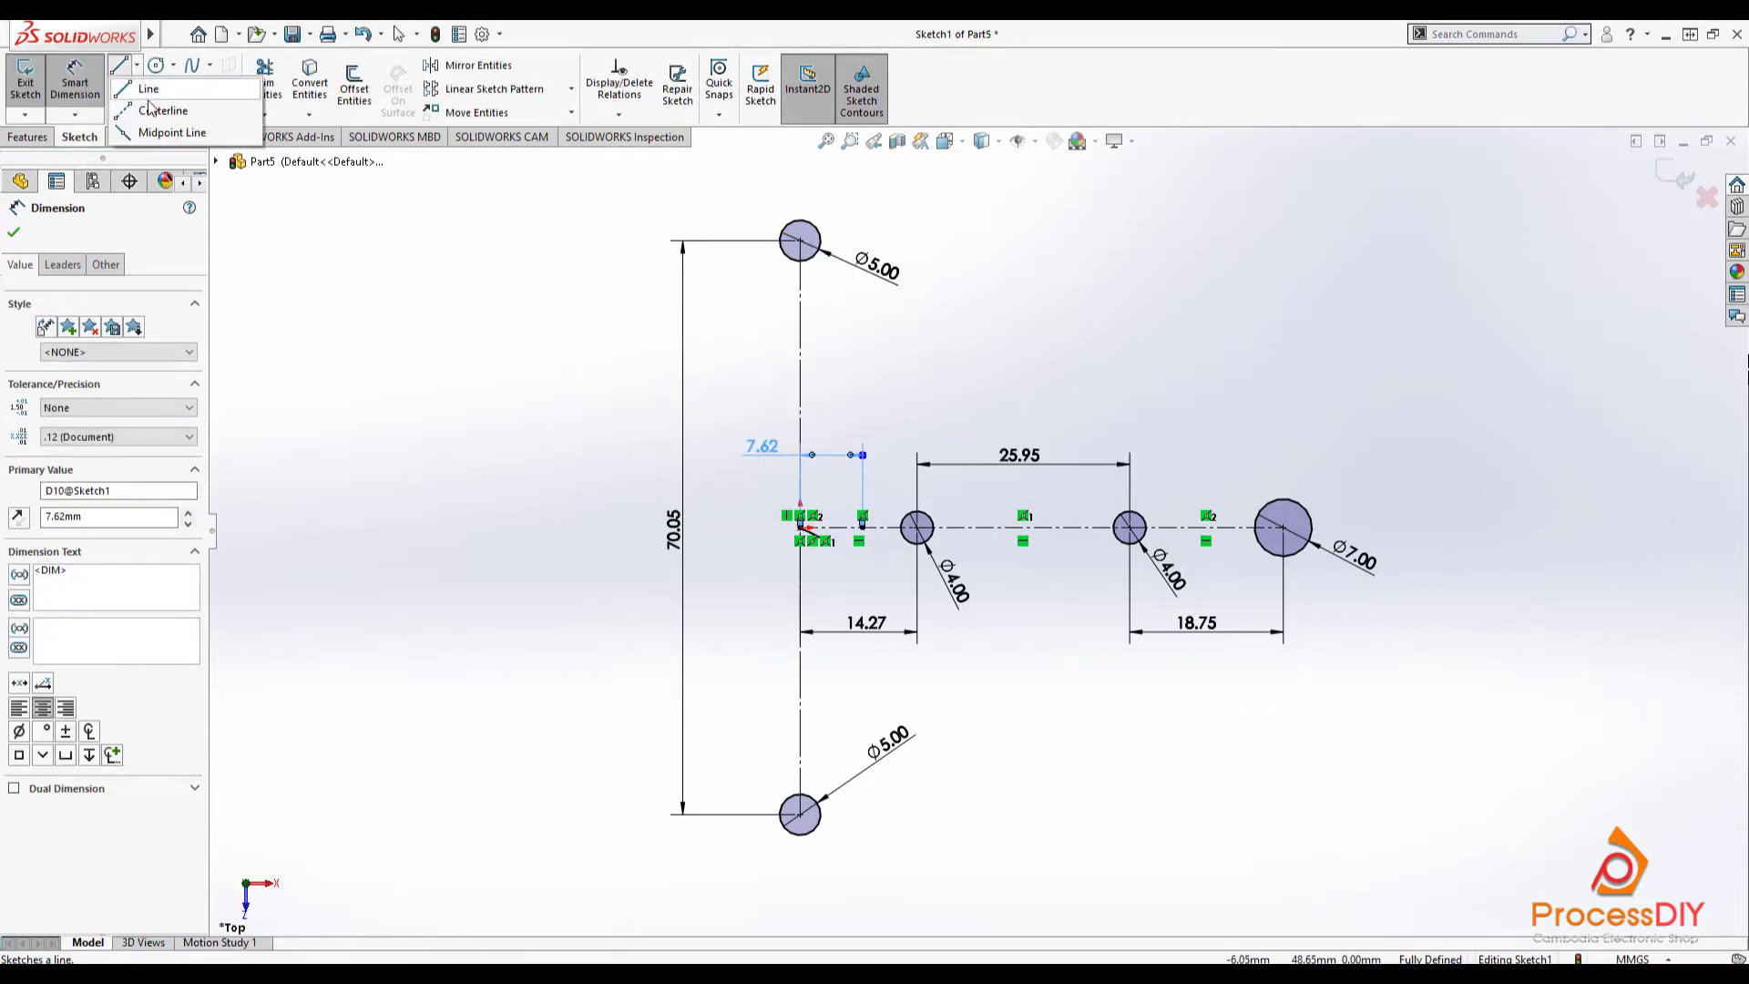
pyautogui.click(164, 132)
pyautogui.click(800, 527)
pyautogui.click(799, 308)
pyautogui.click(63, 89)
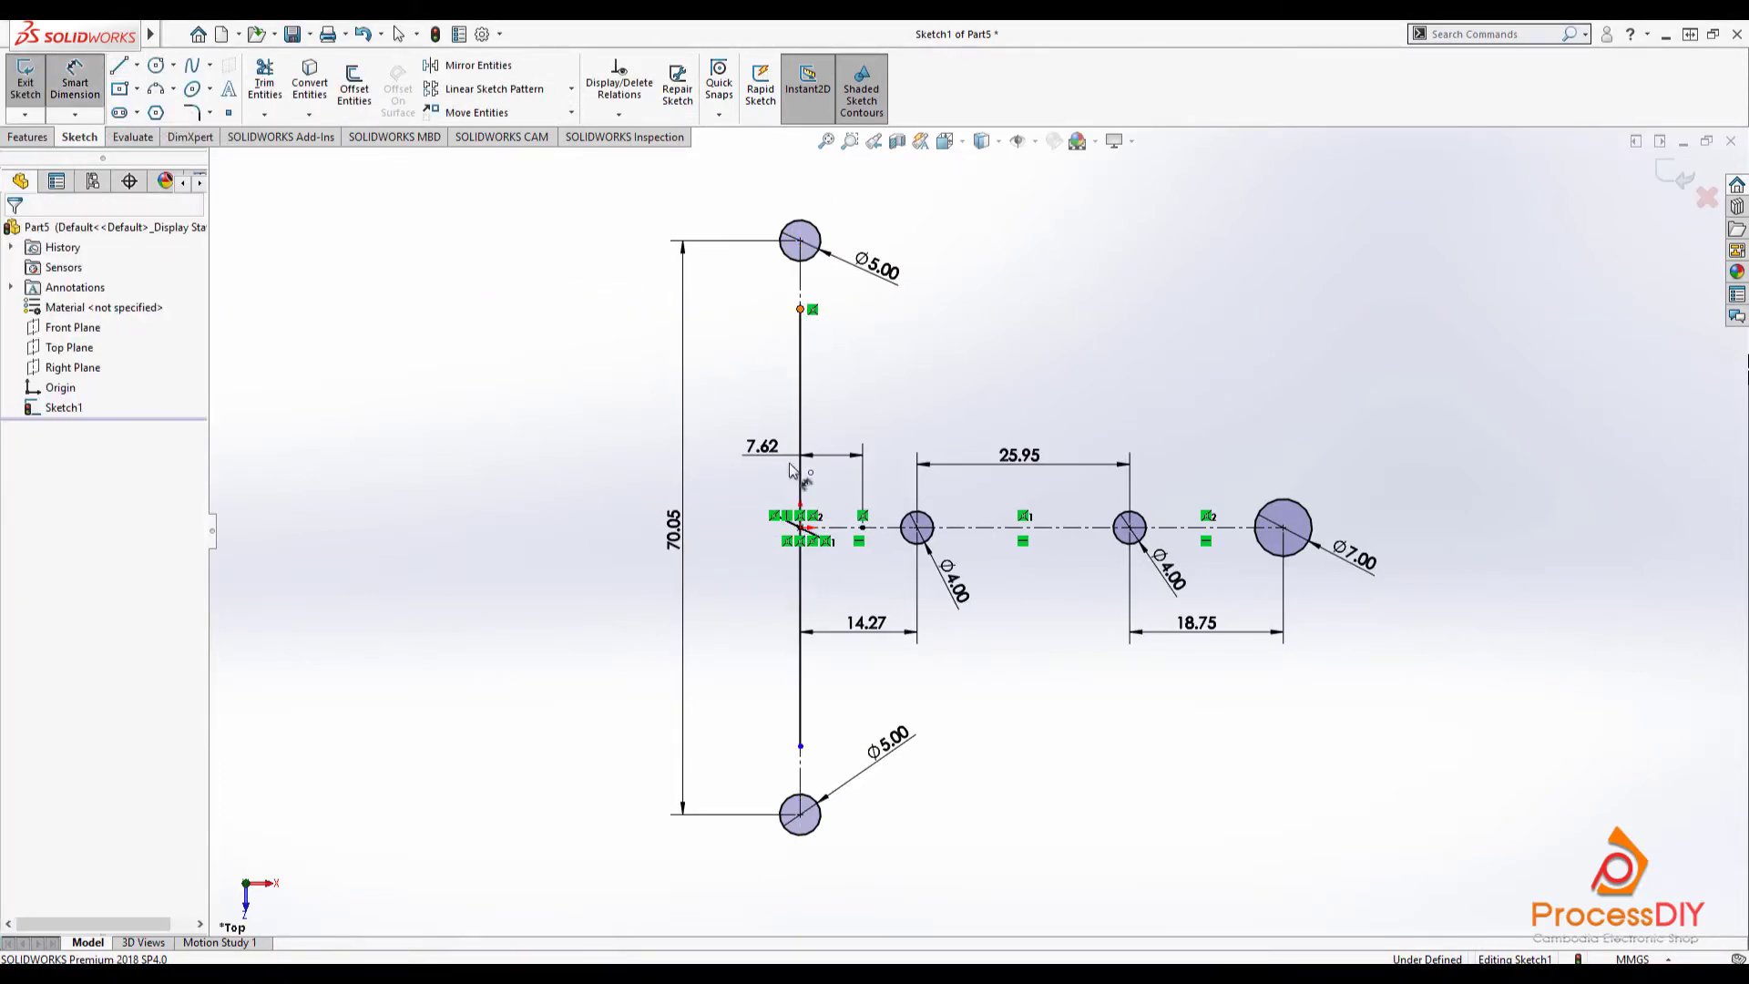
pyautogui.click(800, 419)
pyautogui.click(724, 407)
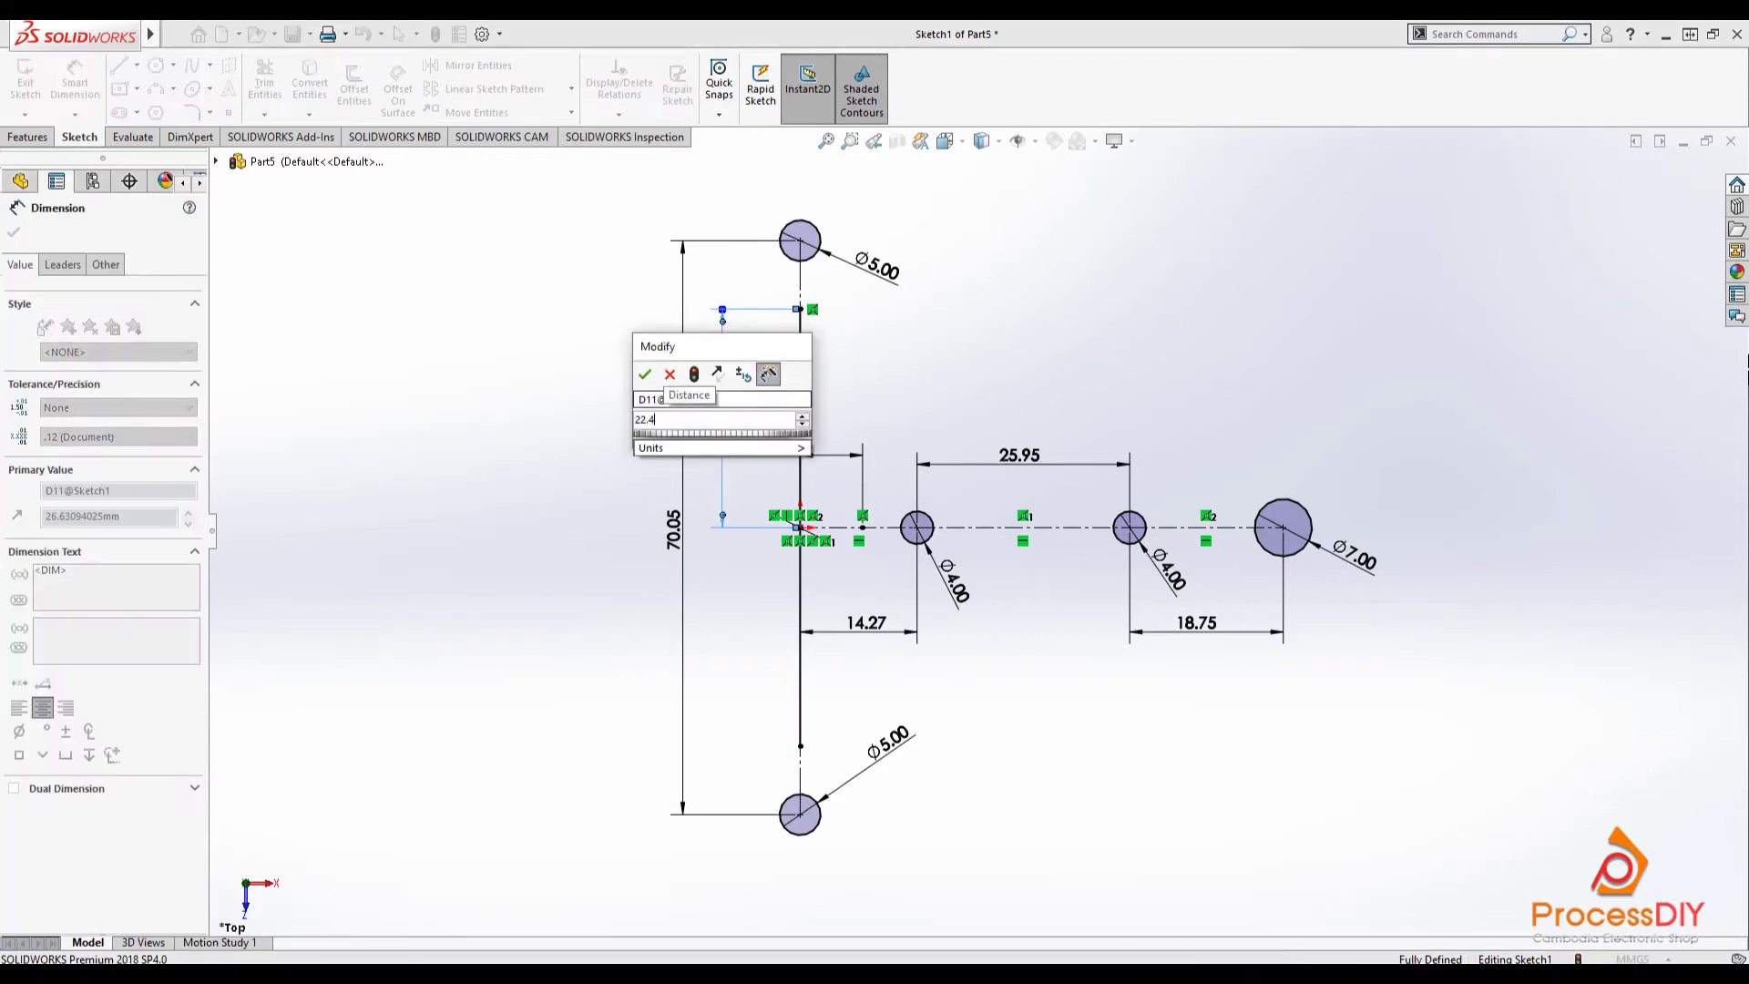
pyautogui.press('Return')
pyautogui.press('Escape')
pyautogui.rightClick(800, 417)
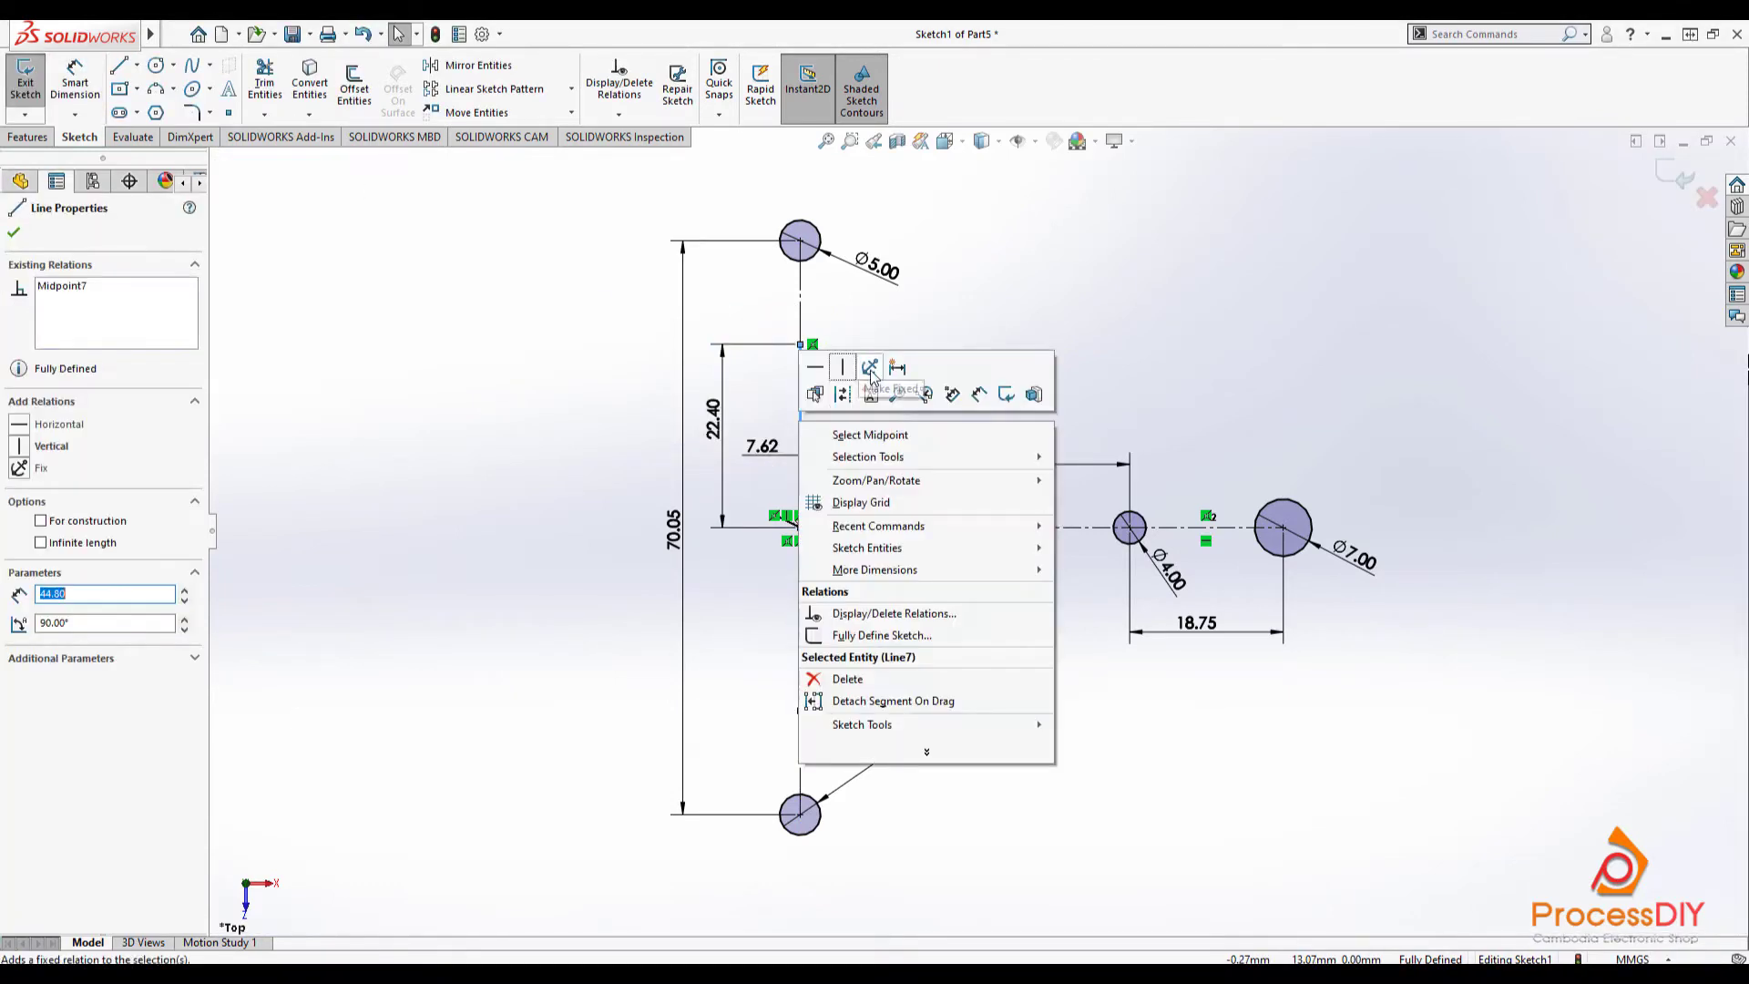
pyautogui.click(842, 394)
# - Draw a line from the 7.62 mm centerline's end up to the 22.4 mm height, continuing horizontally about 6.8 mm past the vertical centerline
pyautogui.click(120, 67)
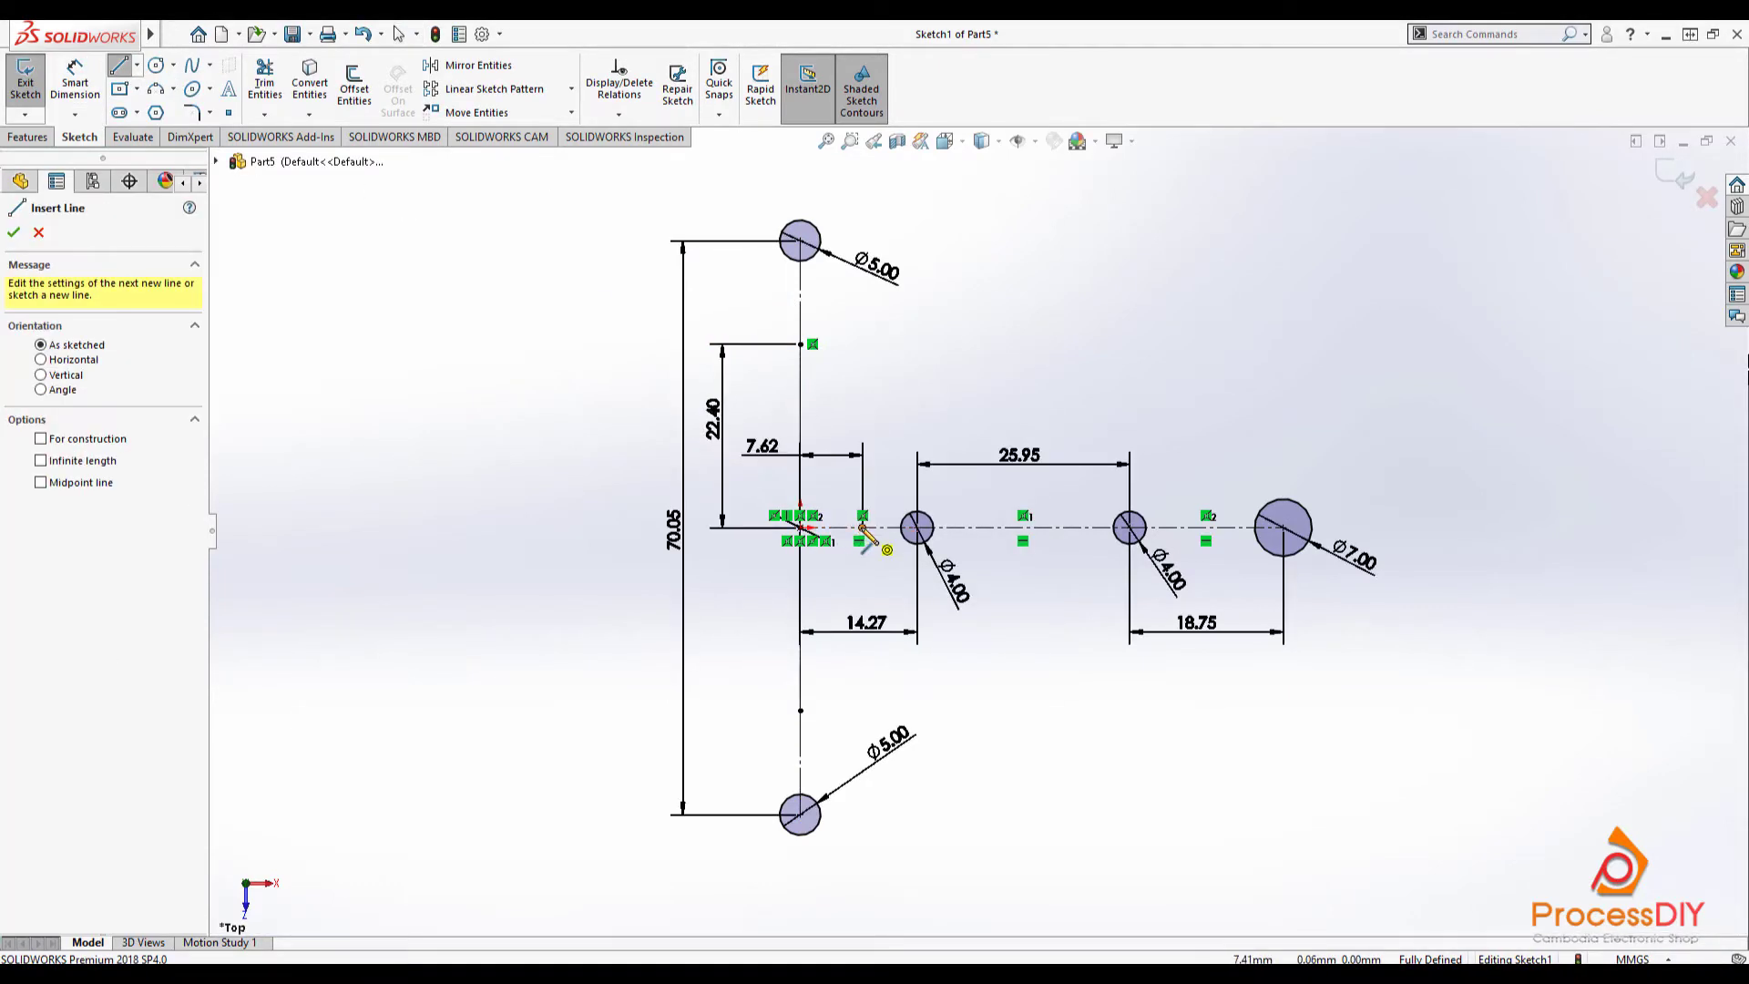
pyautogui.click(863, 527)
pyautogui.click(862, 343)
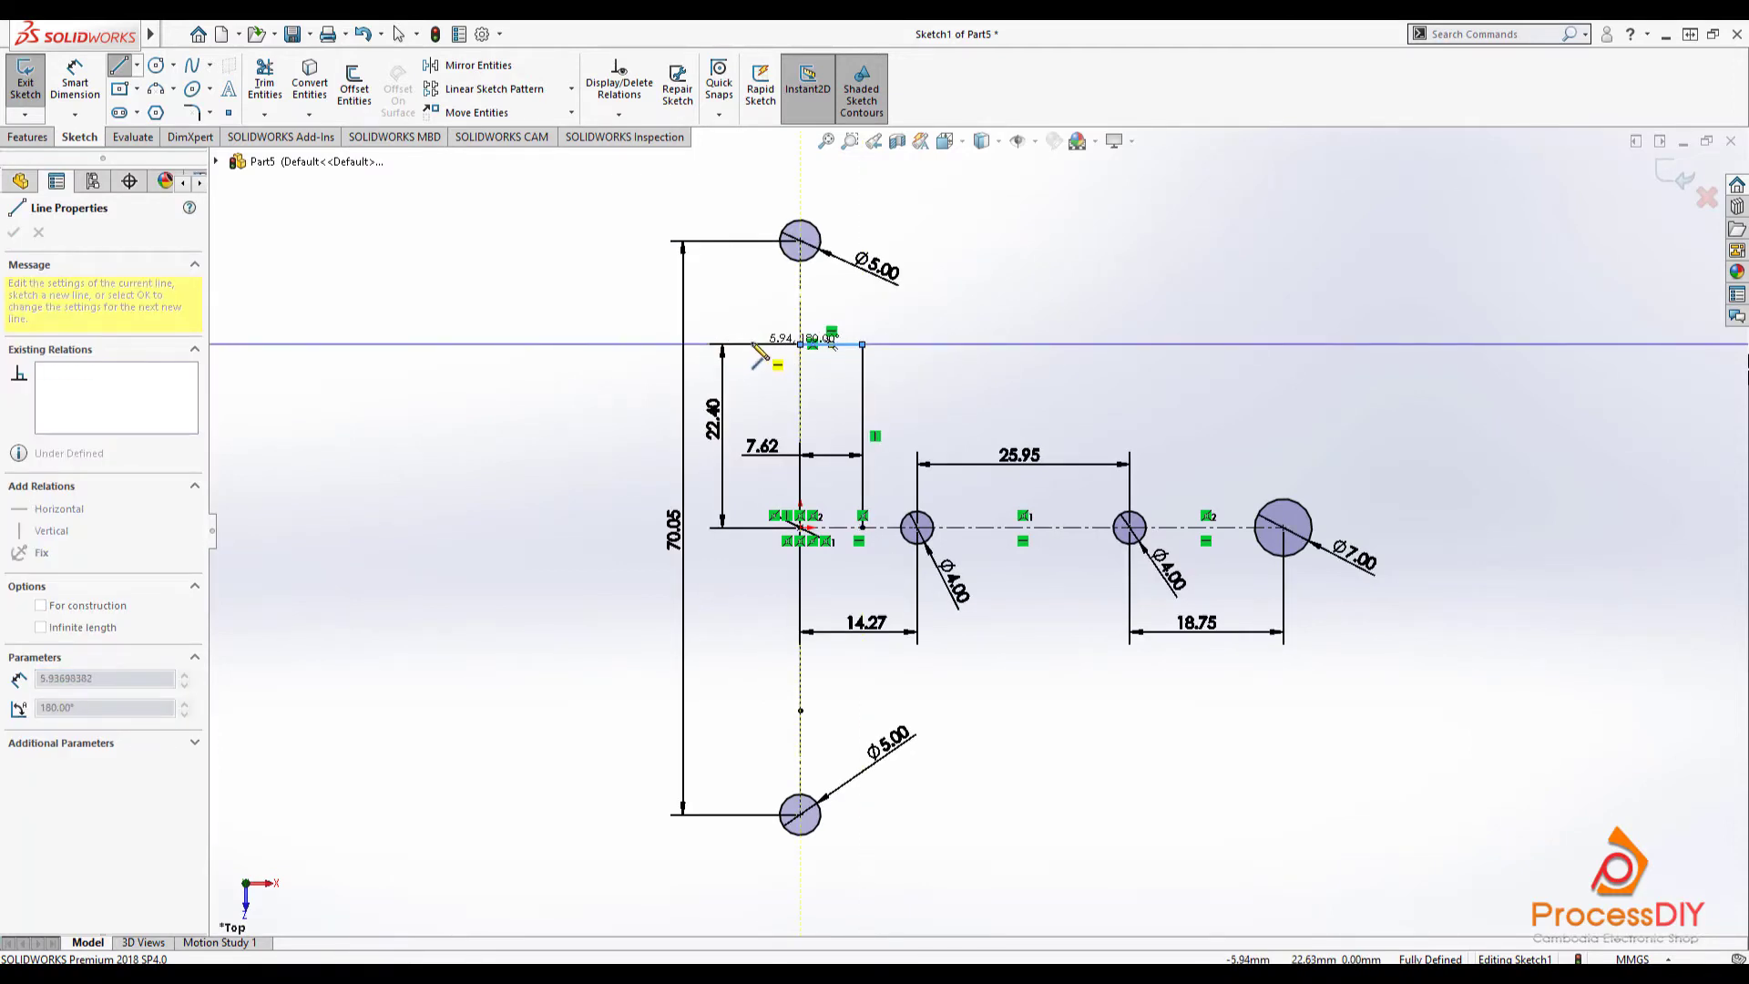
pyautogui.click(744, 344)
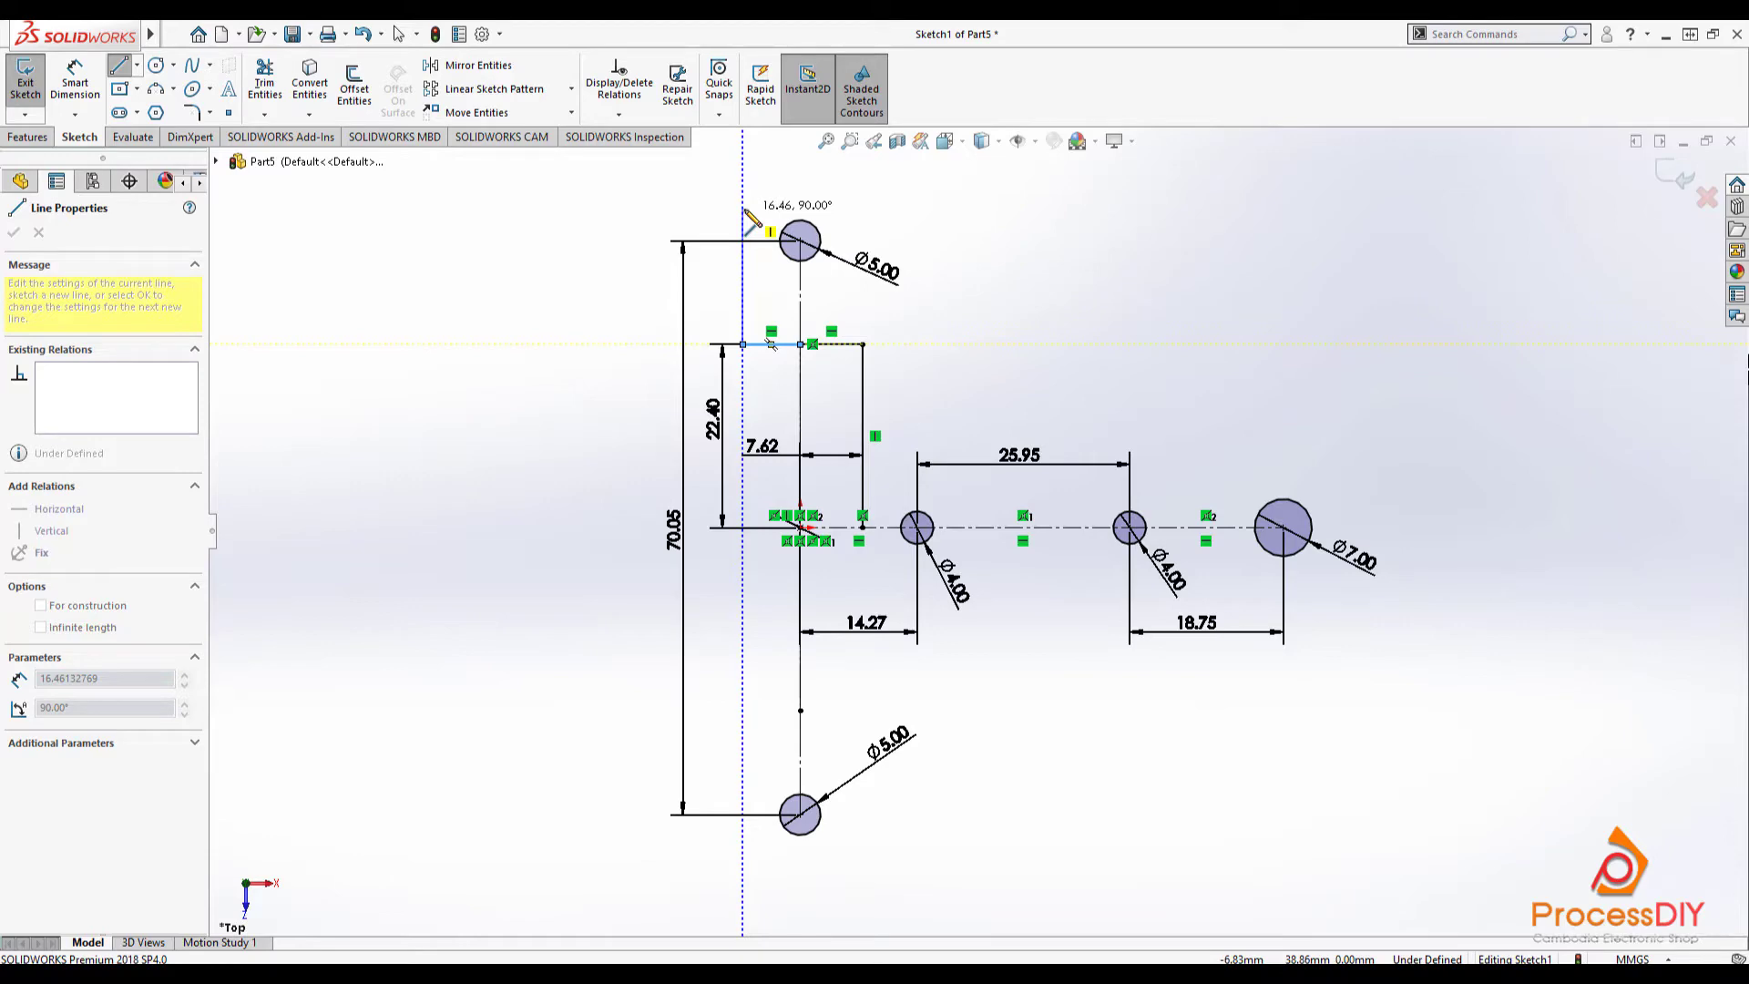
pyautogui.press('Escape')
# - Draw a horizontal centerline about 21.7 mm long from the upper 5 mm circle's centre, on the side away from the 4 mm circles
pyautogui.moveTo(751, 914)
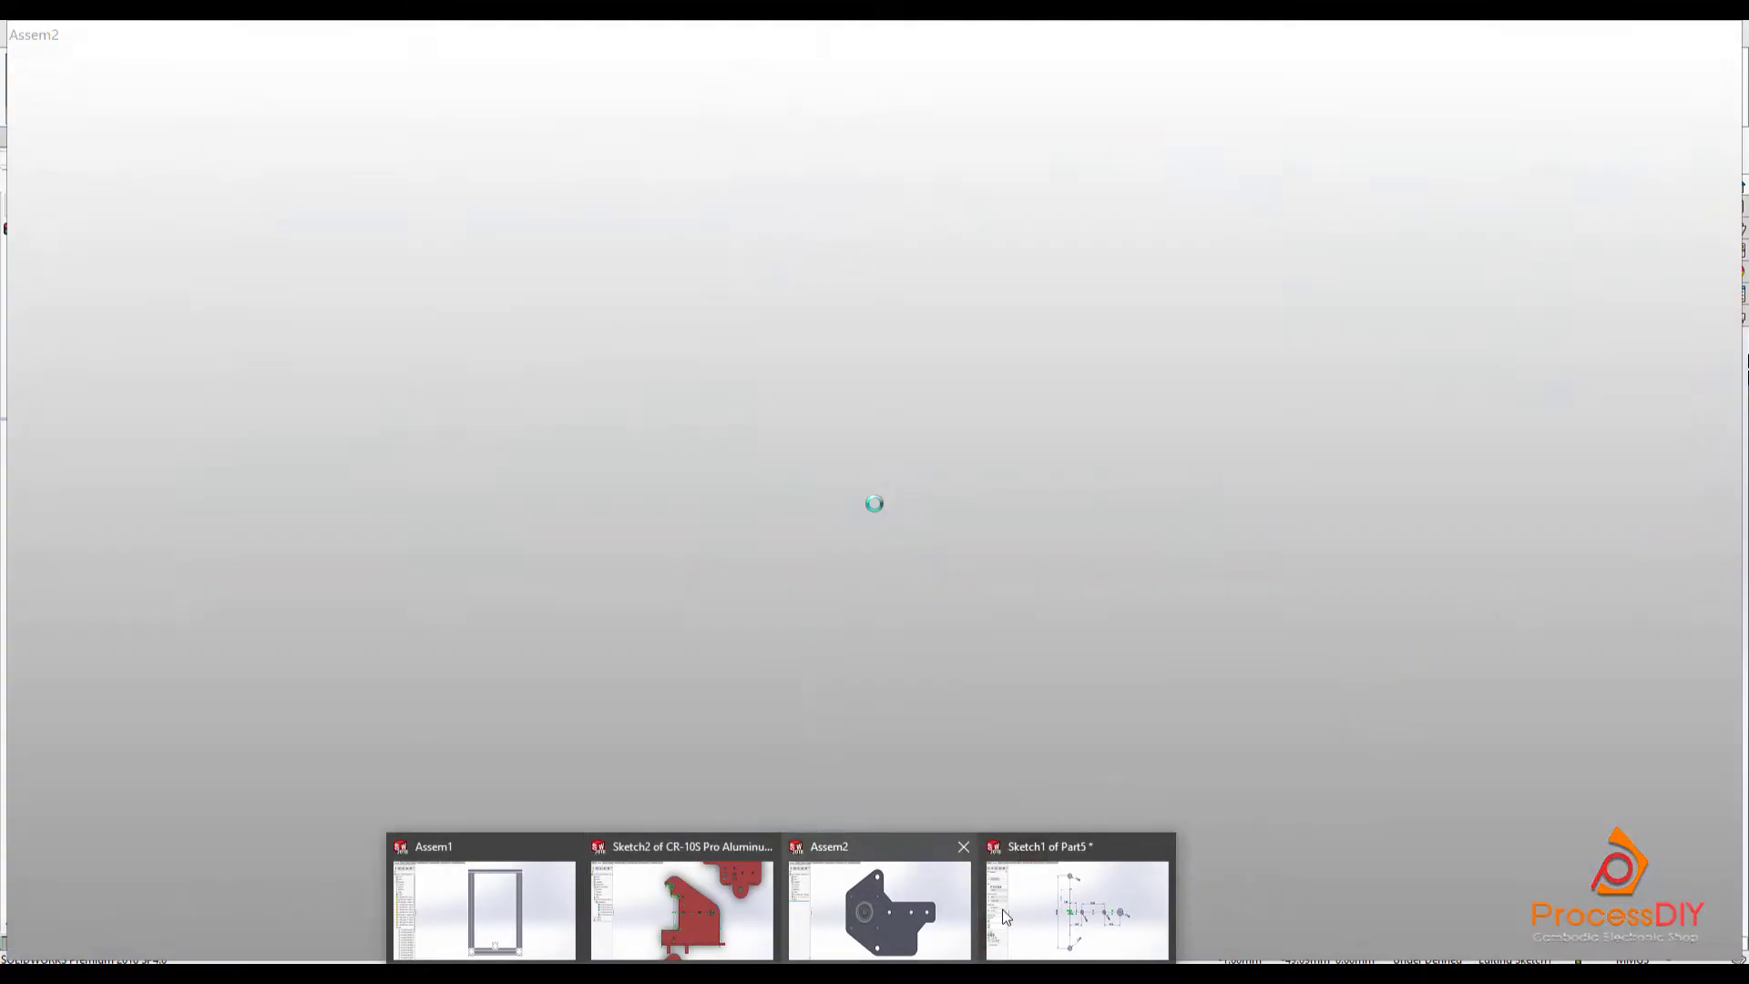
pyautogui.click(1006, 909)
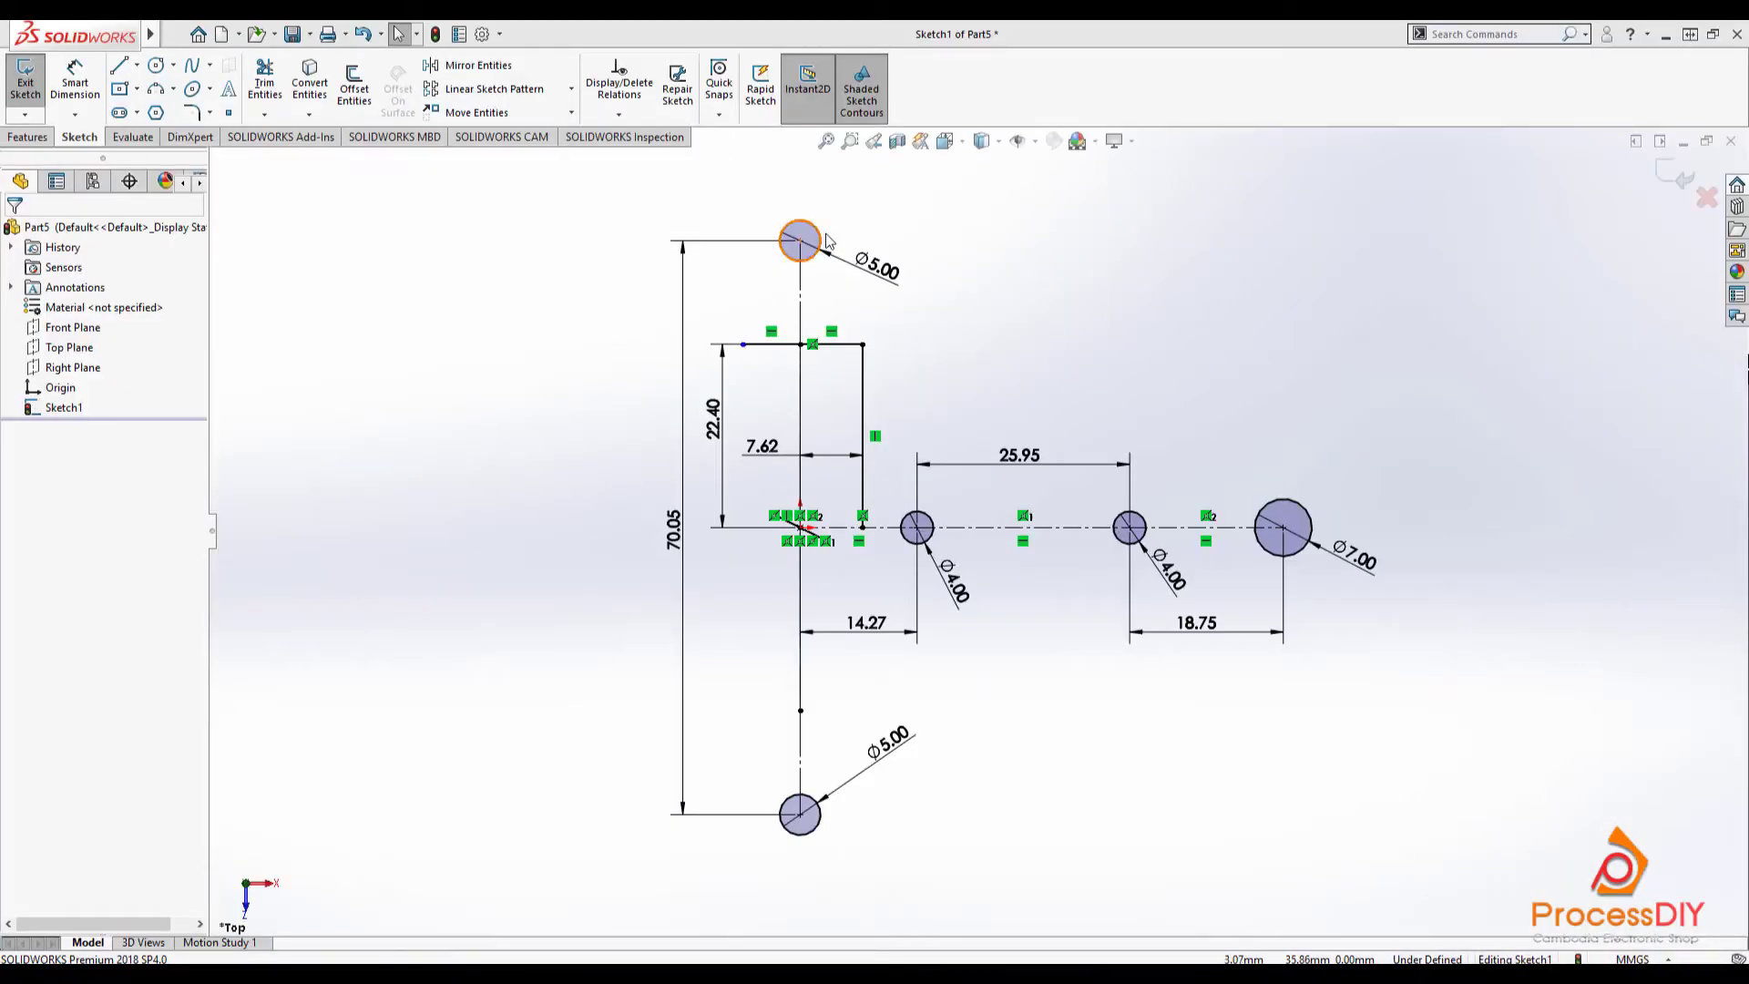
pyautogui.scroll(-1, 784, 346)
pyautogui.click(137, 66)
pyautogui.click(164, 111)
pyautogui.click(857, 347)
pyautogui.click(641, 347)
pyautogui.click(75, 80)
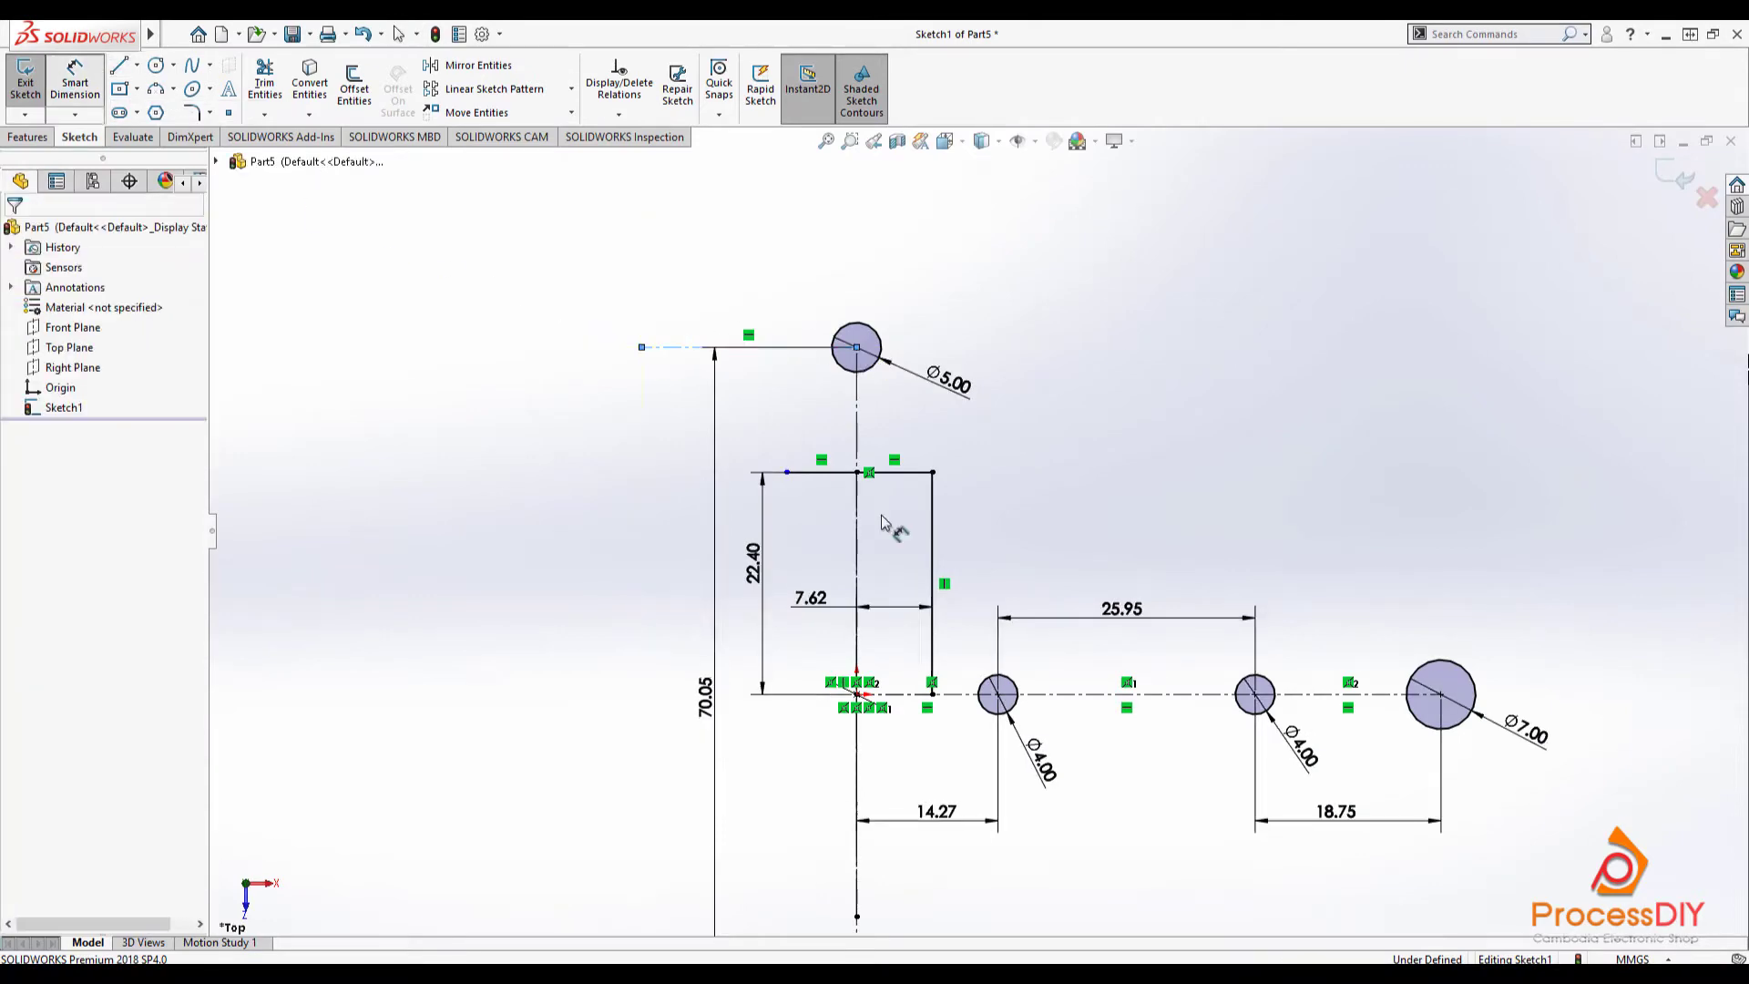
# - Switch to the CR-10S Pro Aluminum Parts sketch and draw a short vertical line down from the hook tip's outermost point
pyautogui.click(783, 971)
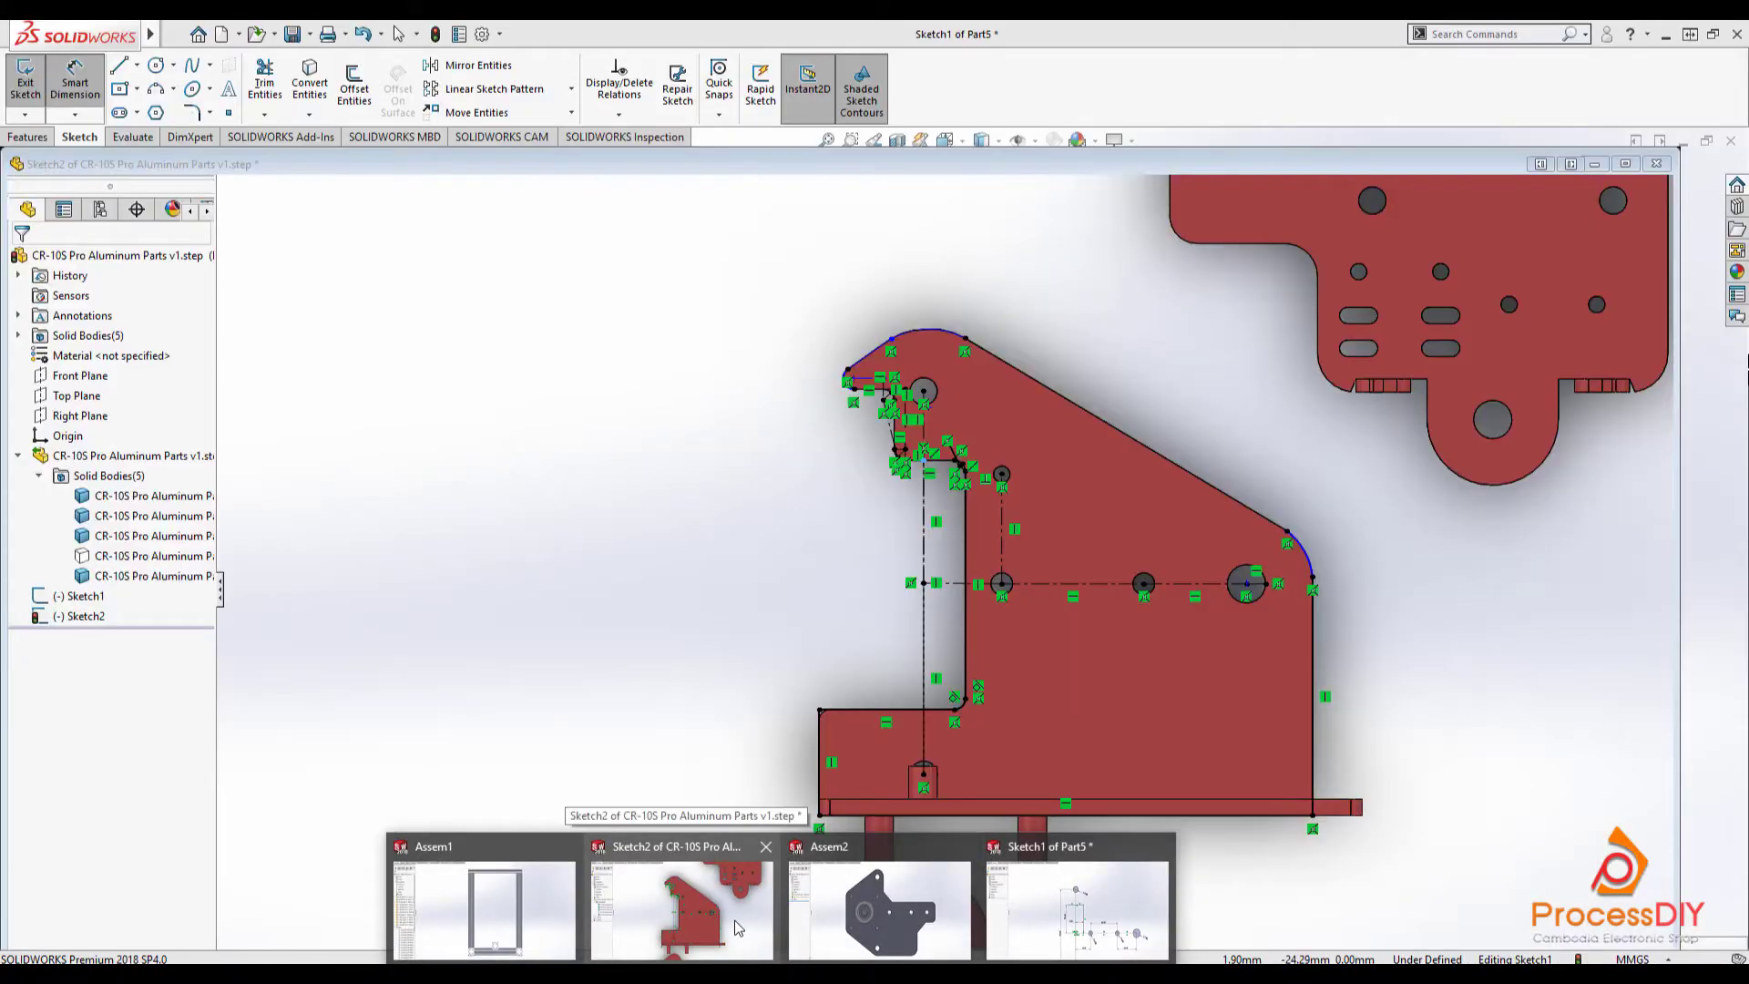
pyautogui.click(729, 913)
pyautogui.scroll(-5, 966, 301)
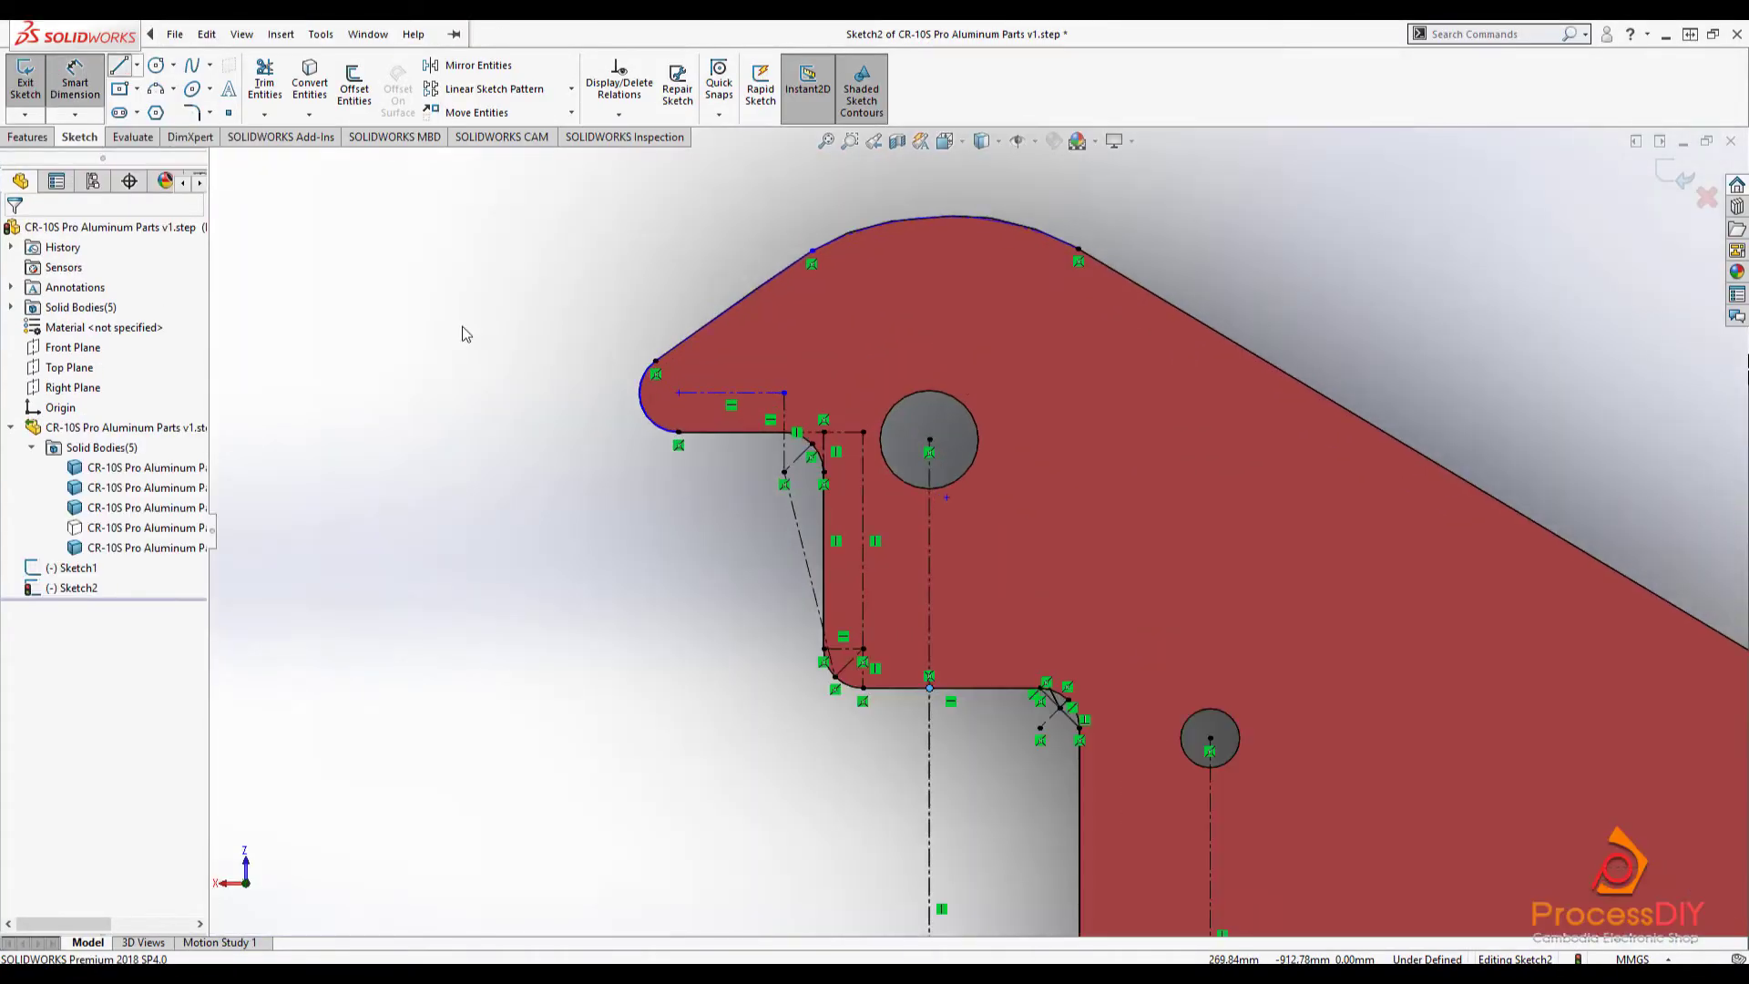
pyautogui.press('l')
pyautogui.click(641, 393)
pyautogui.click(639, 431)
# - Measure the horizontal distance from the hook tip's short vertical line to the upper hole's centre
pyautogui.click(75, 80)
pyautogui.click(640, 432)
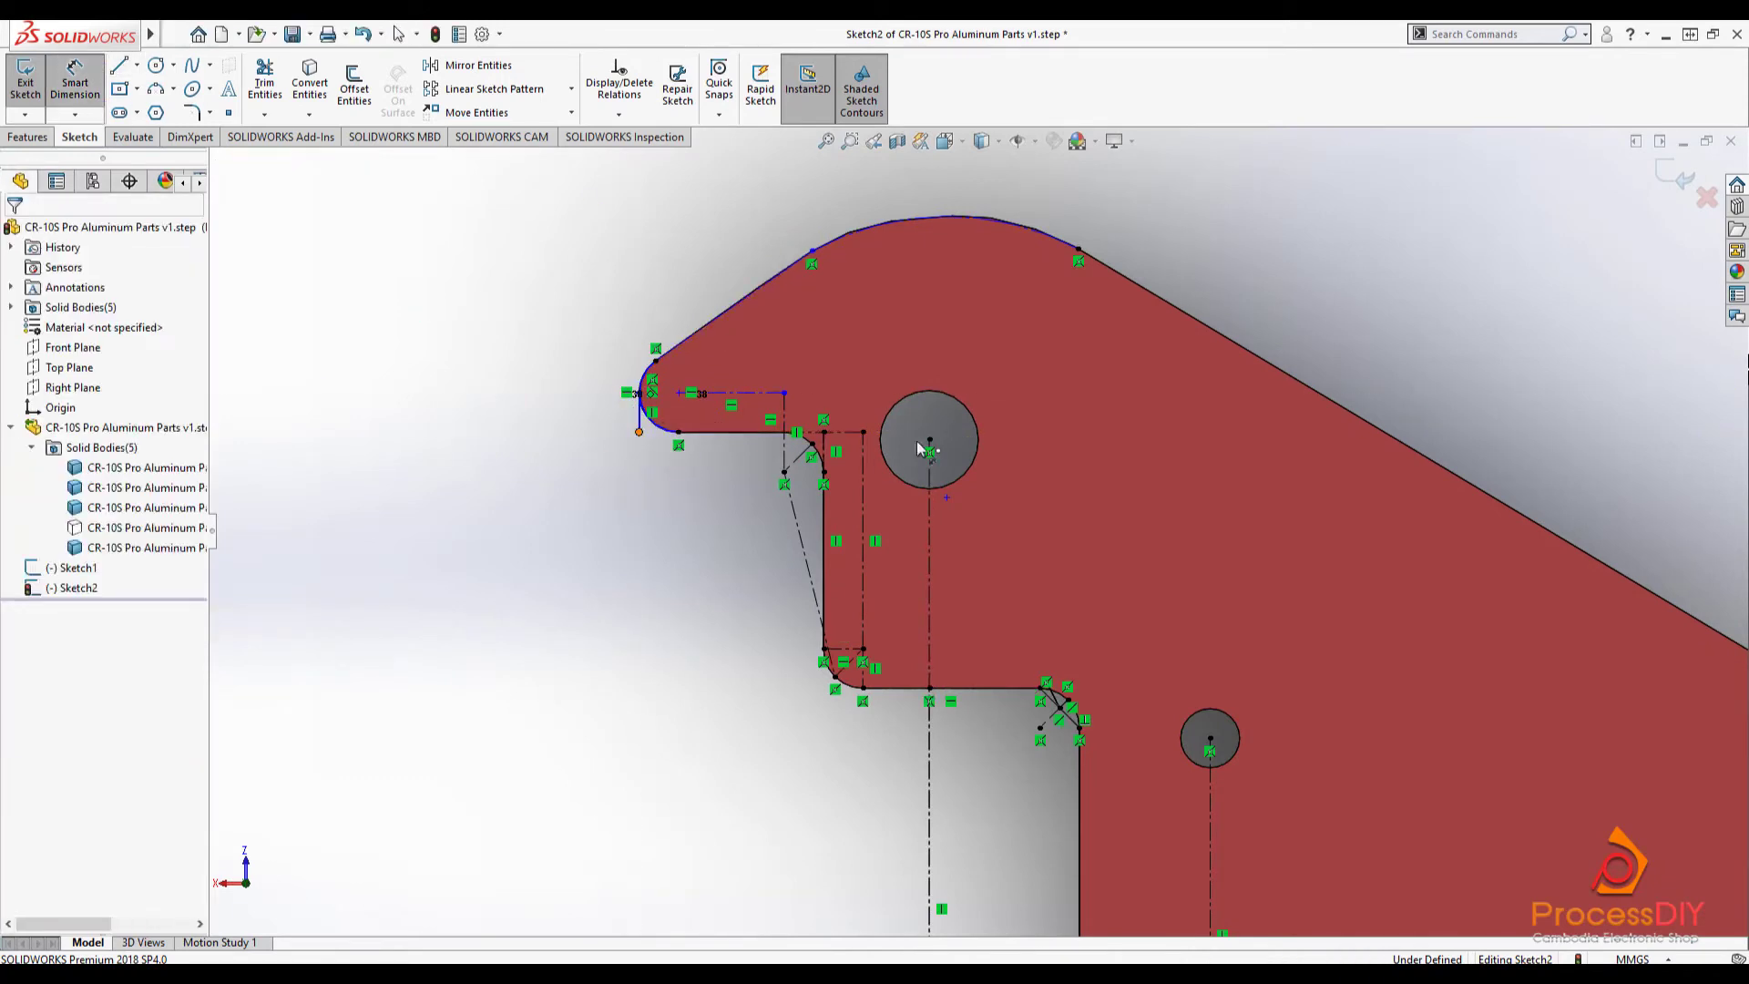
pyautogui.click(929, 439)
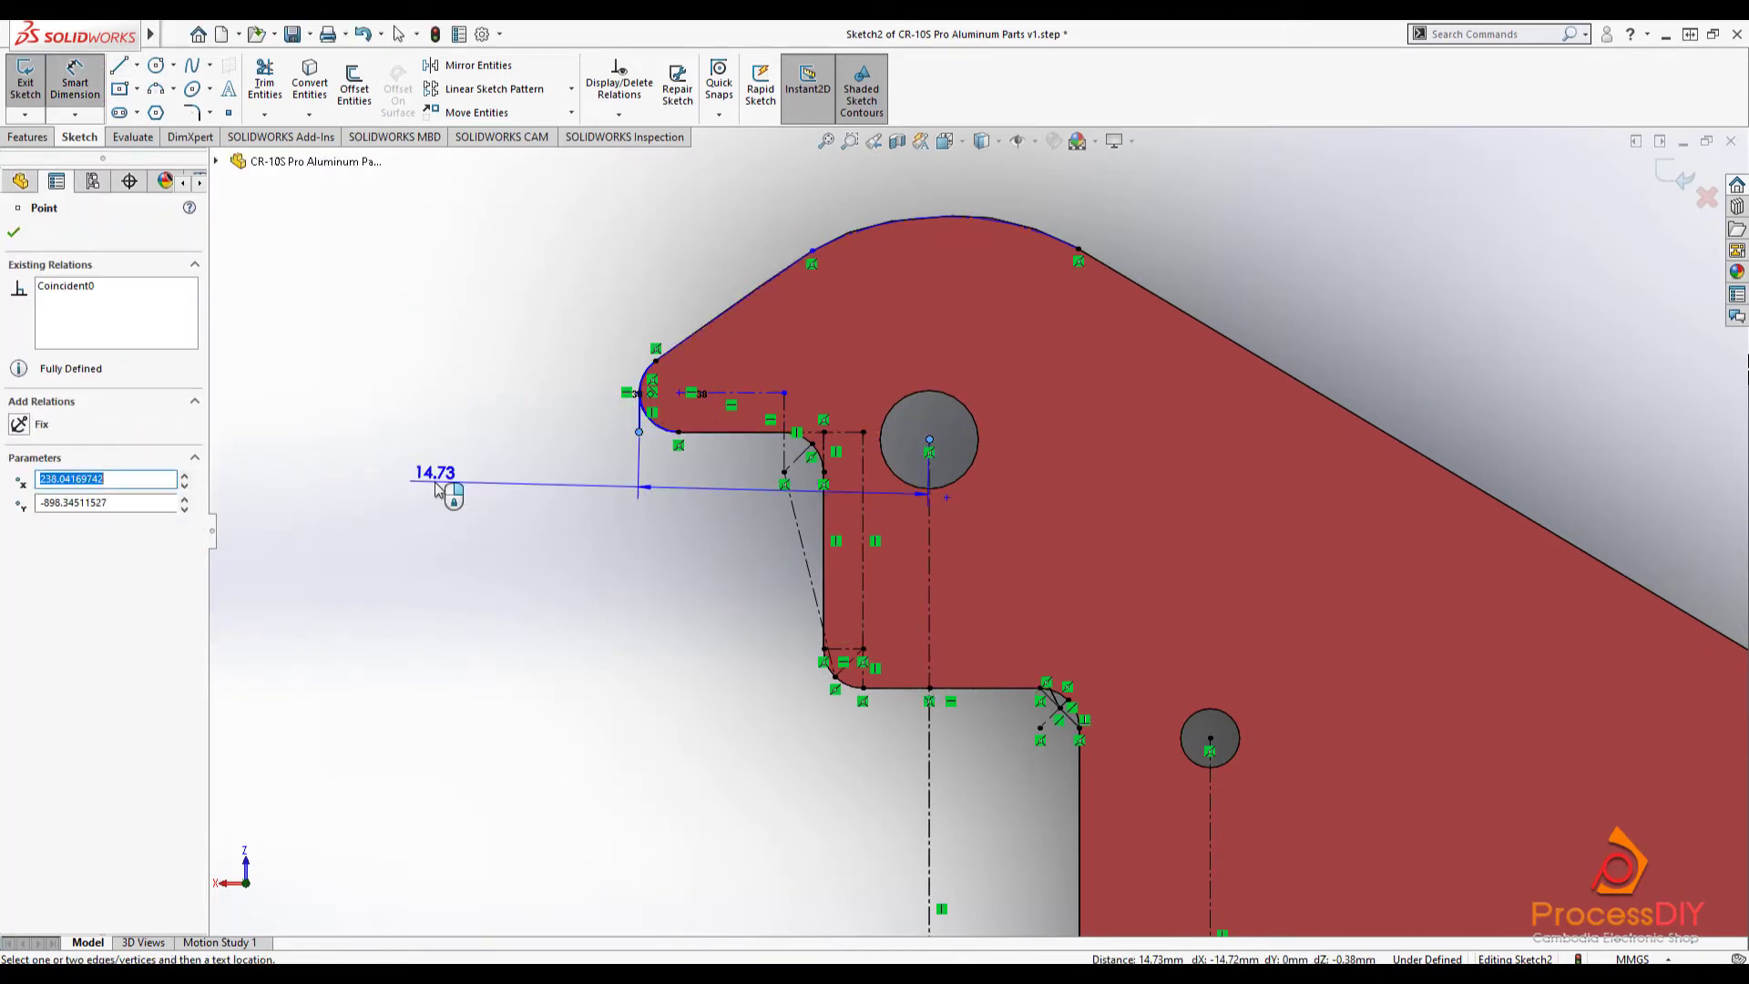
pyautogui.press('Escape')
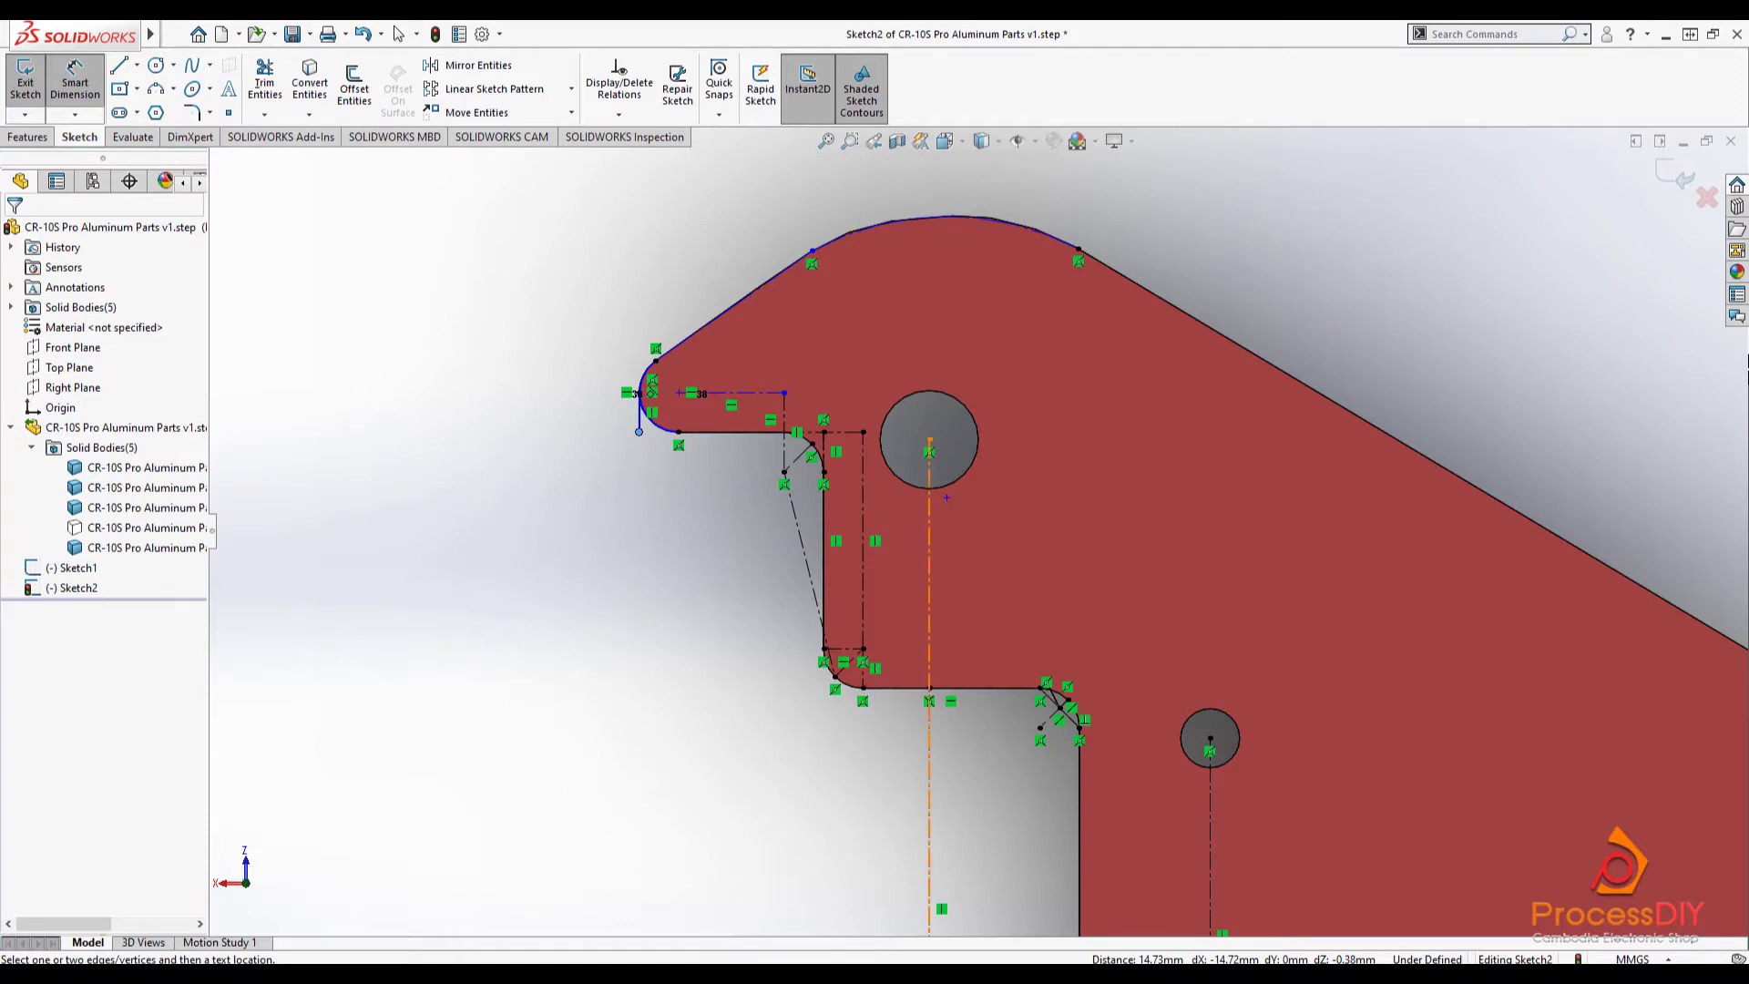
# - Return to the Part5 sketch, dimension the upper circle's horizontal centerline to 14.73 mm, and move the 70.05 mm dimension farther out
pyautogui.click(782, 973)
pyautogui.click(1067, 915)
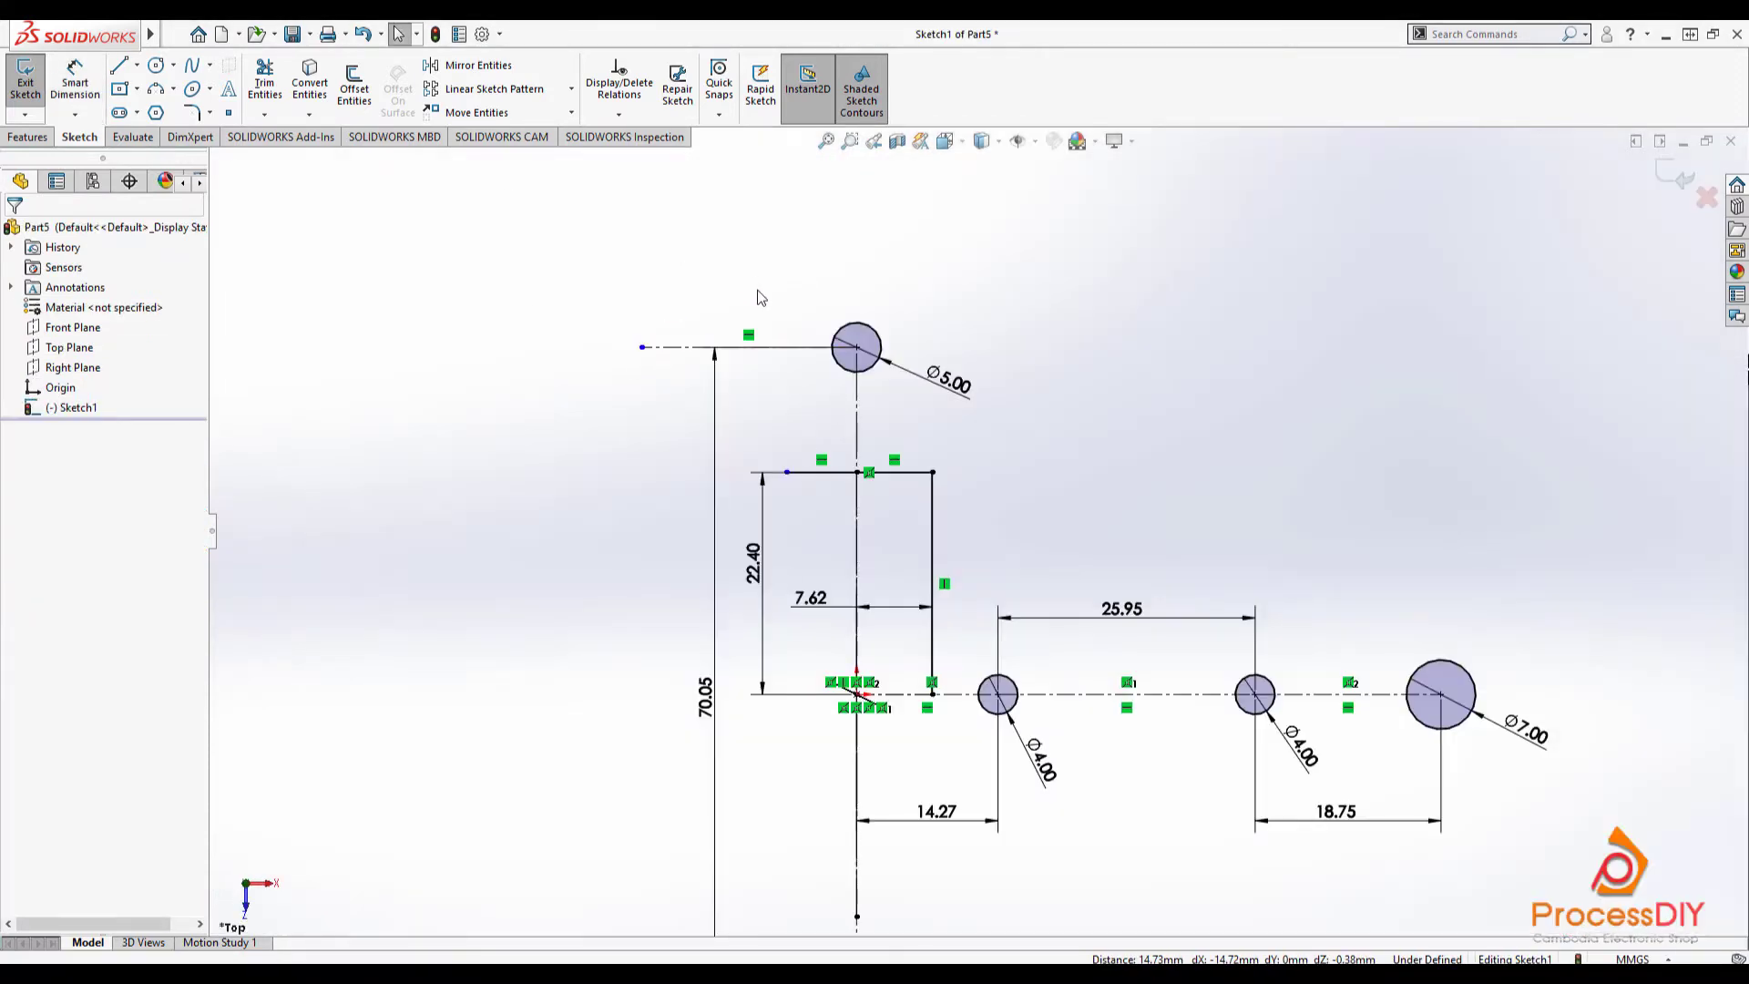
pyautogui.click(683, 346)
pyautogui.click(747, 283)
pyautogui.write('14.73')
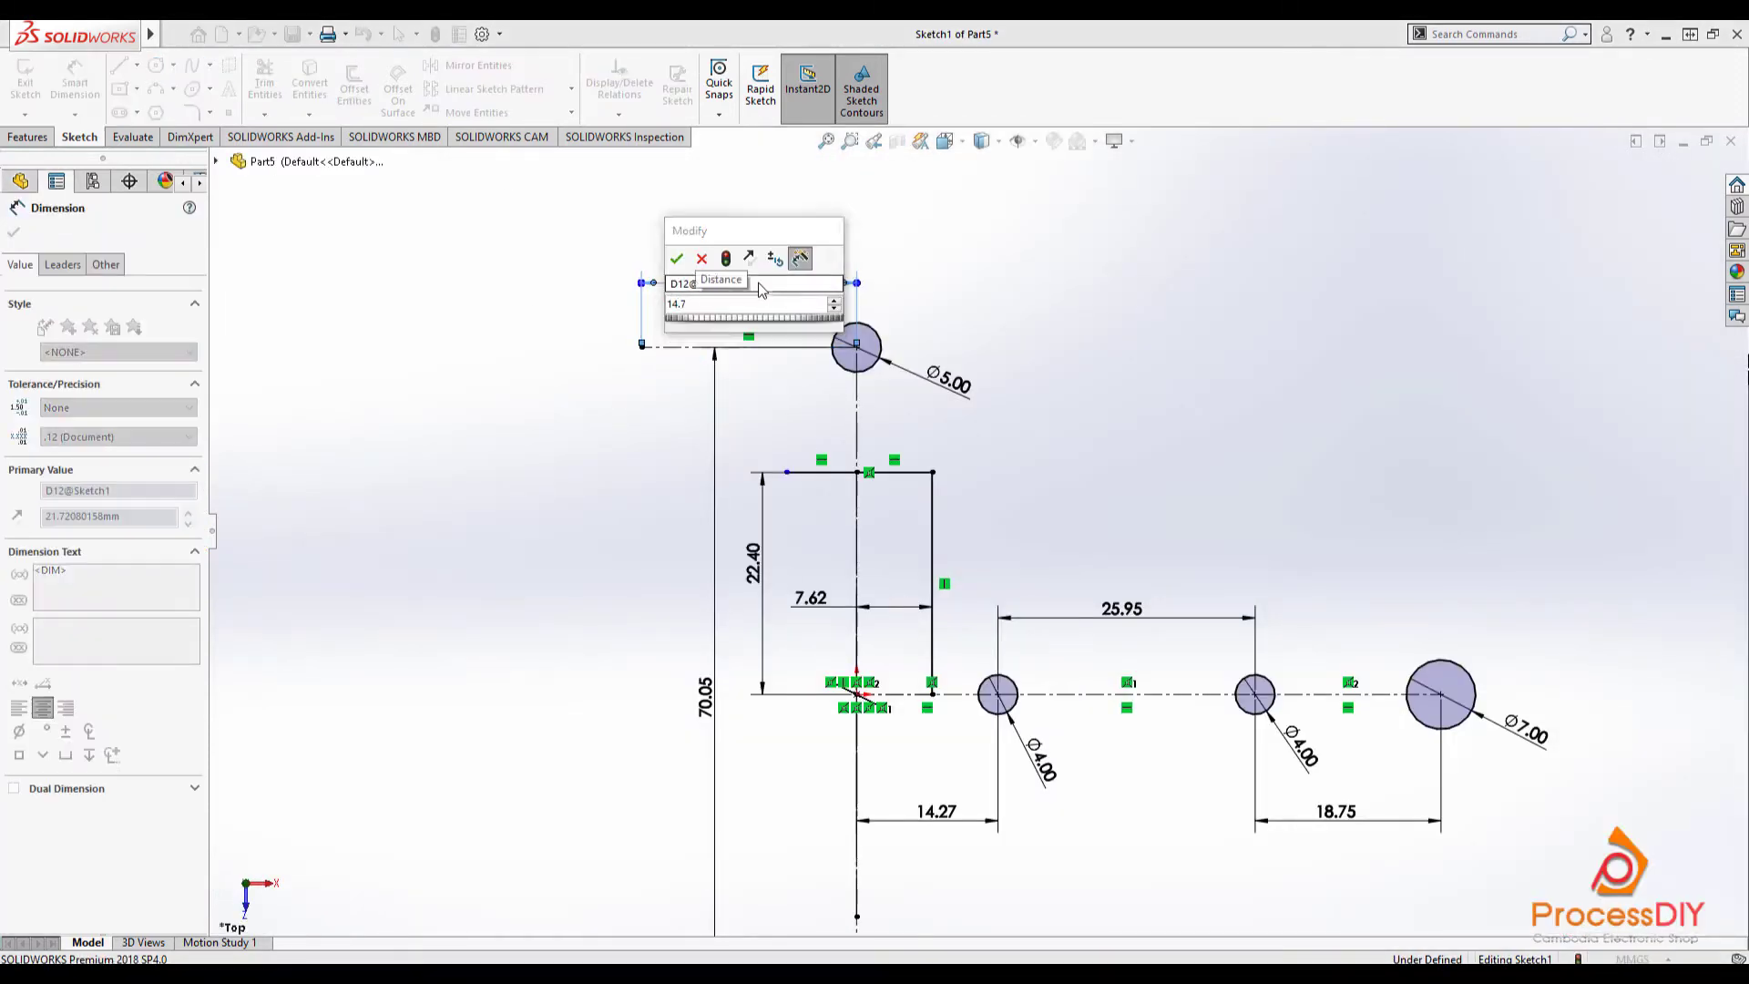
pyautogui.press('Return')
pyautogui.moveTo(709, 700); pyautogui.dragTo(593, 694)
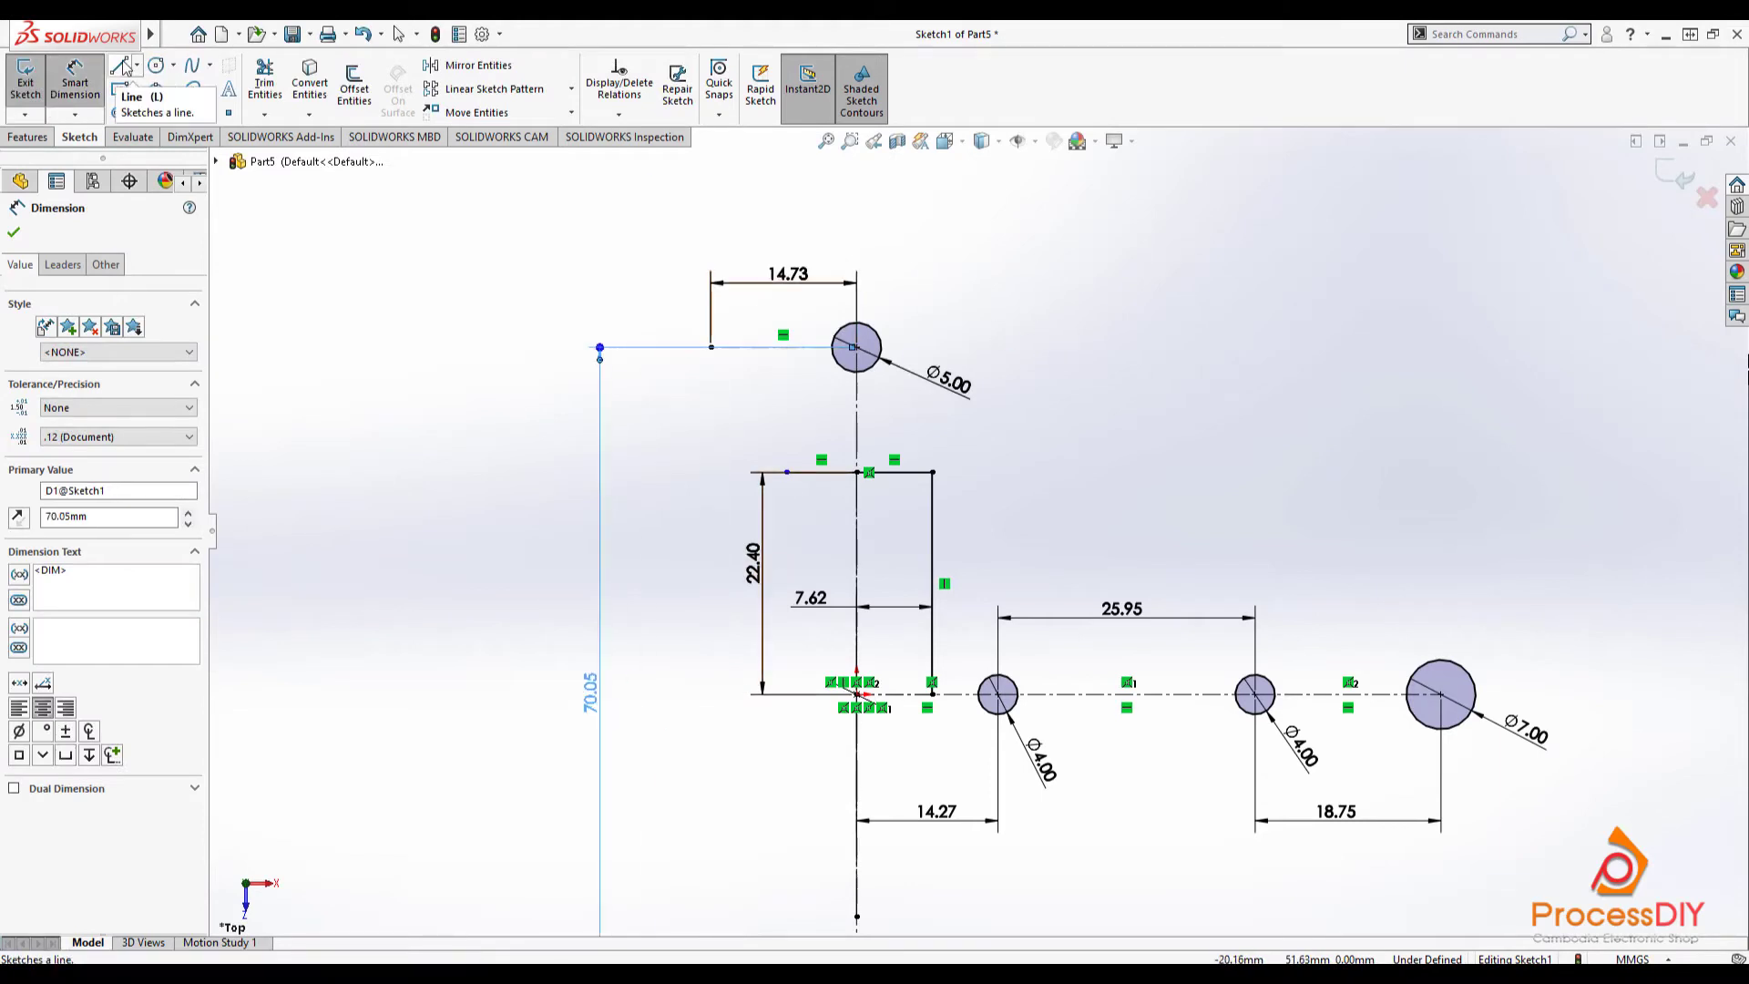
# - Draw a line from the profile's open end up to the 14.73 mm centerline, plus a short vertical line up from the centerline's outer end
pyautogui.click(787, 472)
pyautogui.click(784, 347)
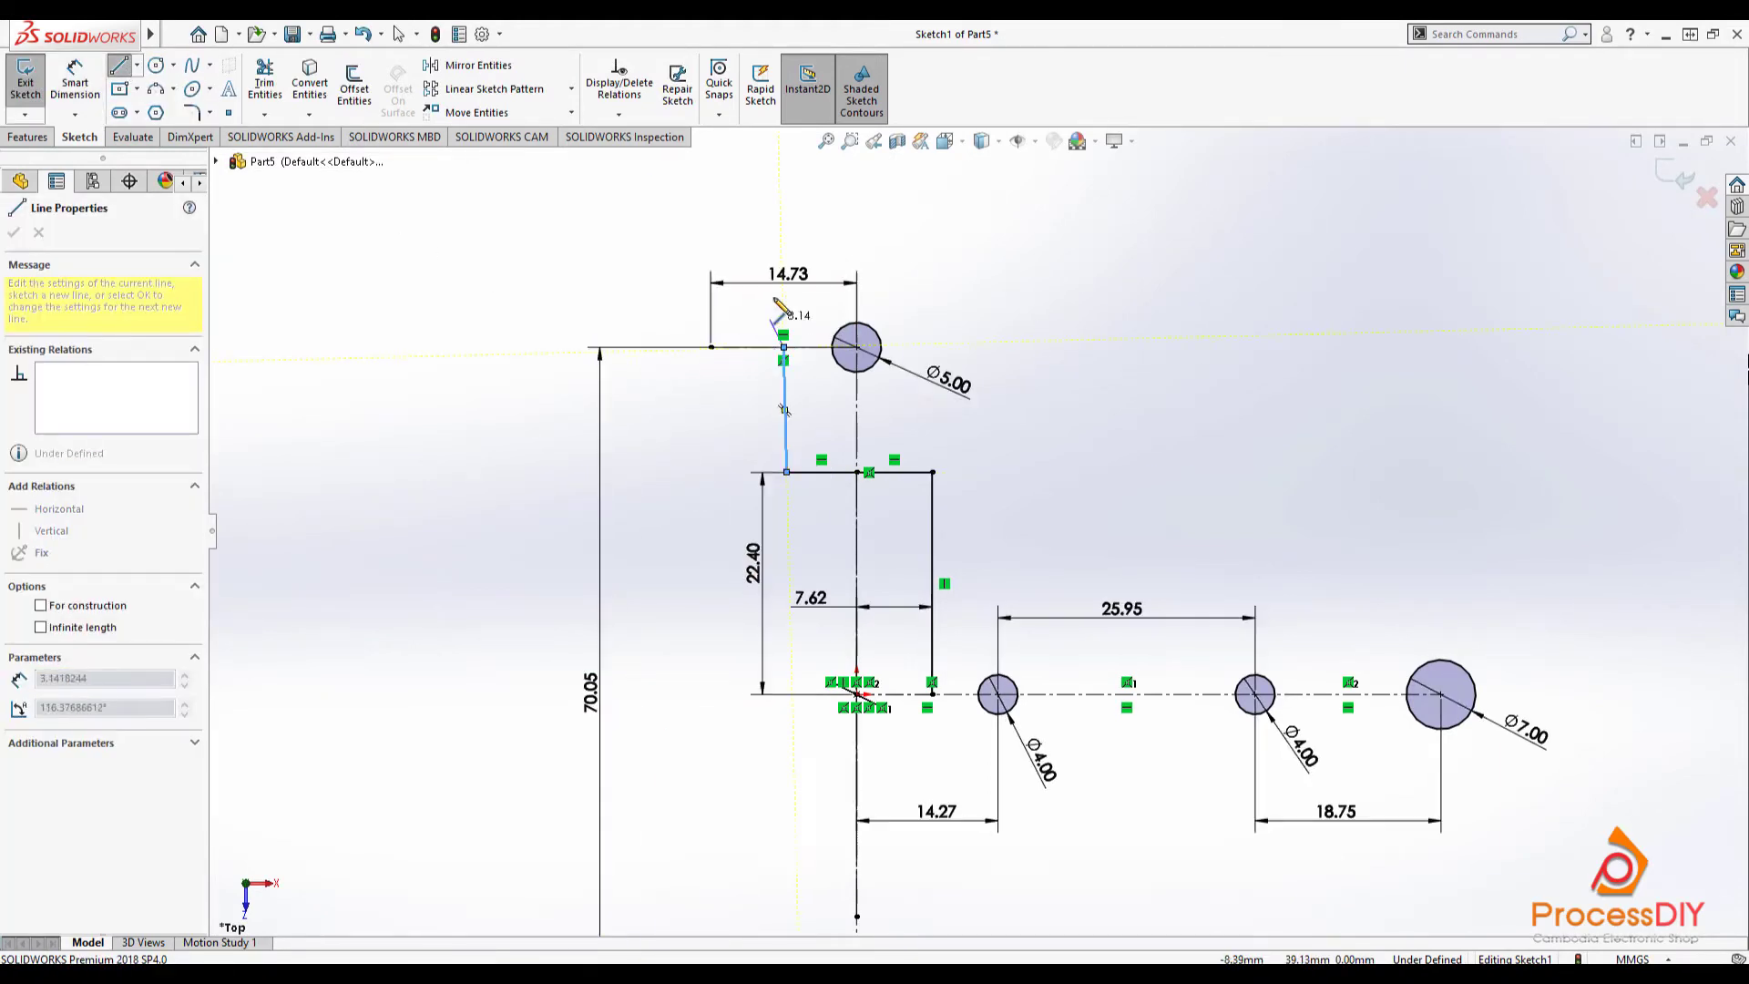
pyautogui.press('Escape')
pyautogui.click(120, 66)
pyautogui.click(711, 347)
pyautogui.click(711, 305)
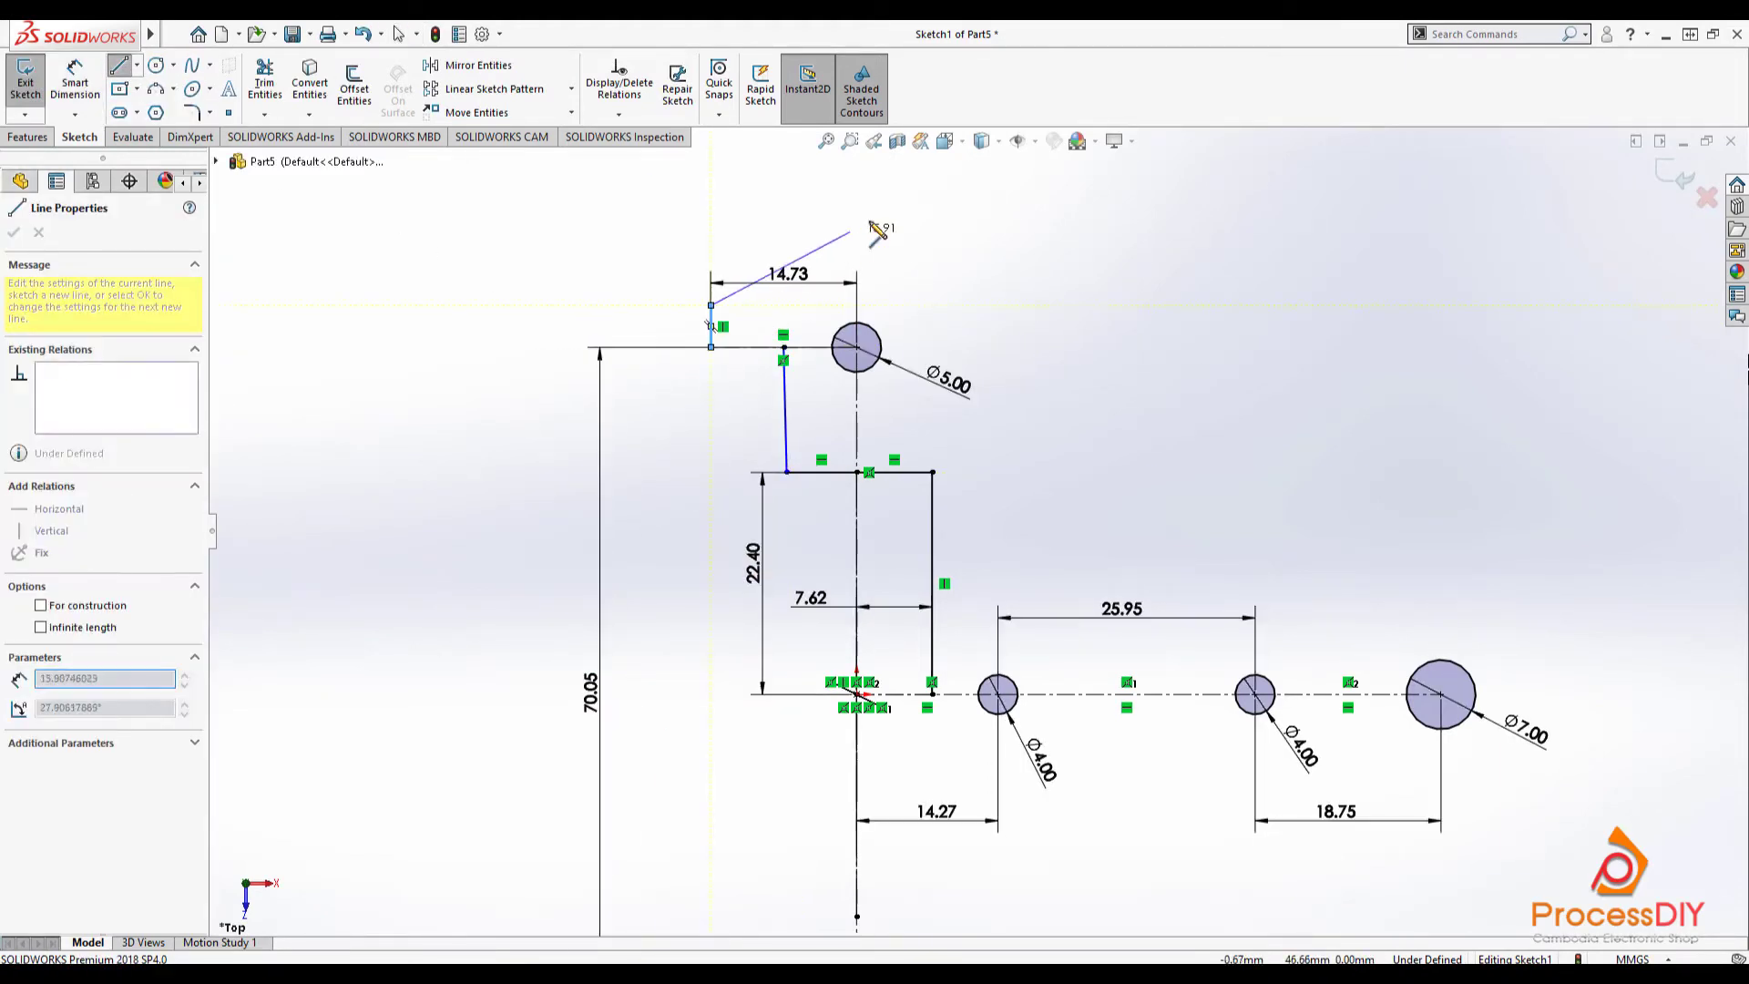
# - Try a slanted line from the short vertical line's upper end to a point above the upper 5 mm circle
pyautogui.doubleClick(856, 205)
pyautogui.click(856, 205)
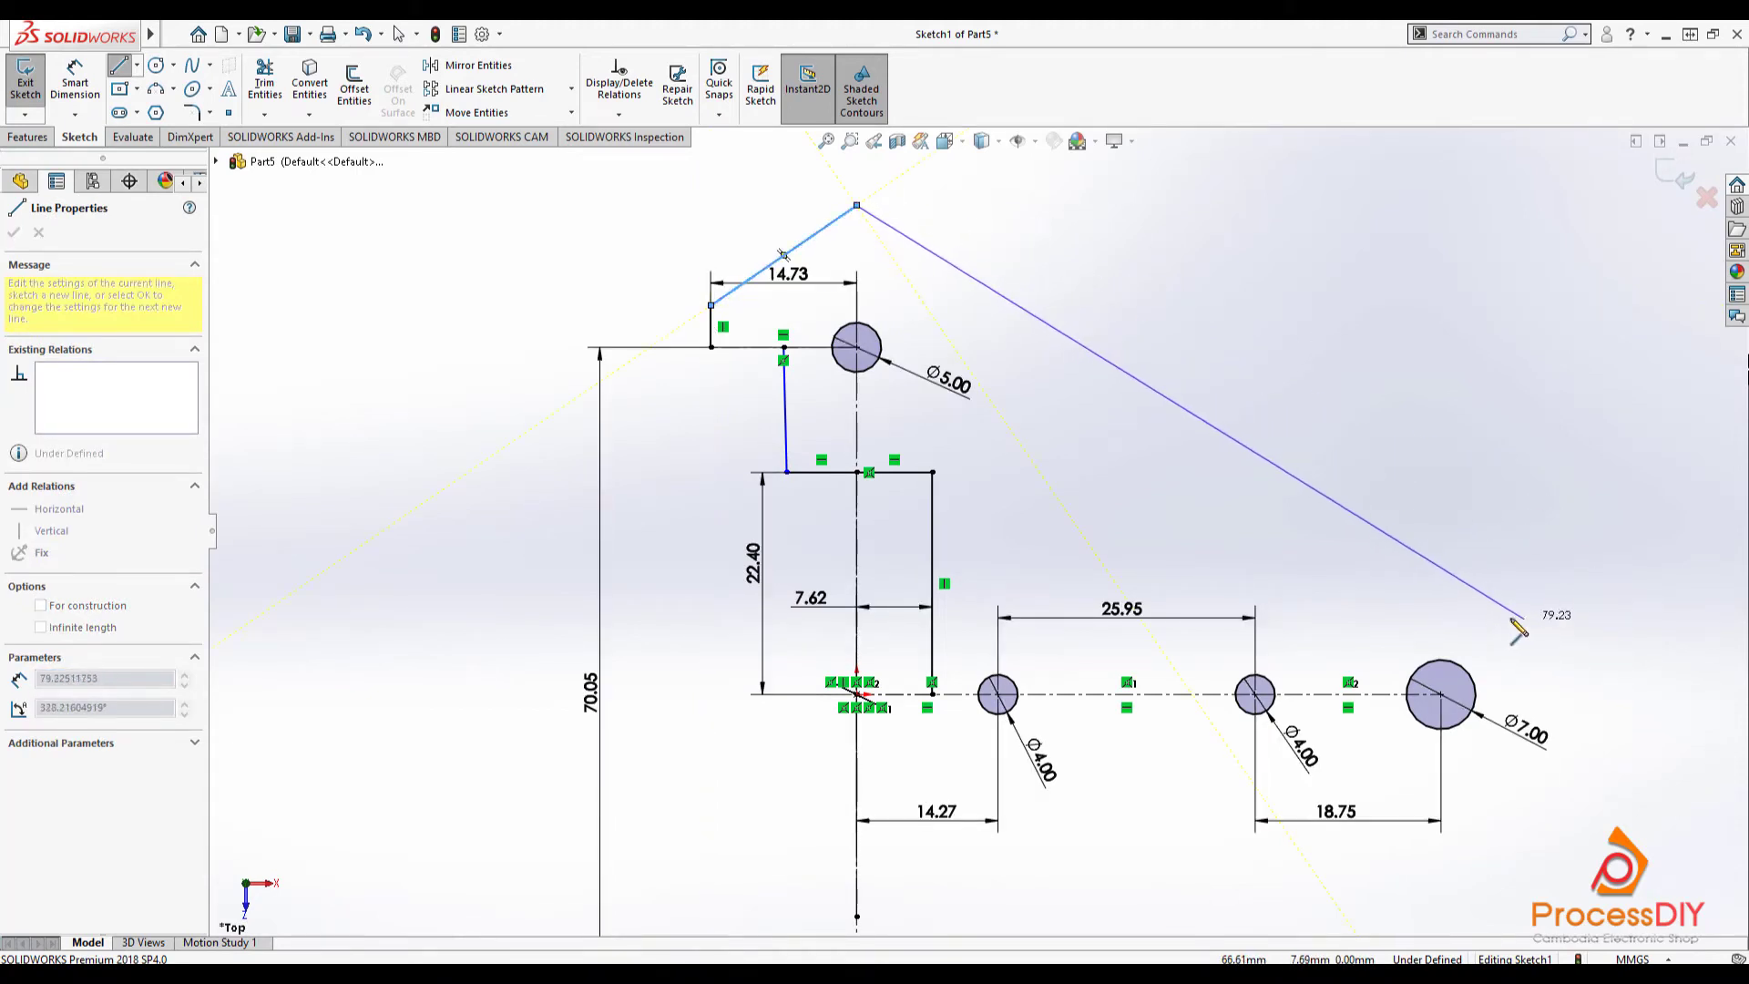
pyautogui.press('Escape')
pyautogui.press('Return')
pyautogui.click(1441, 694)
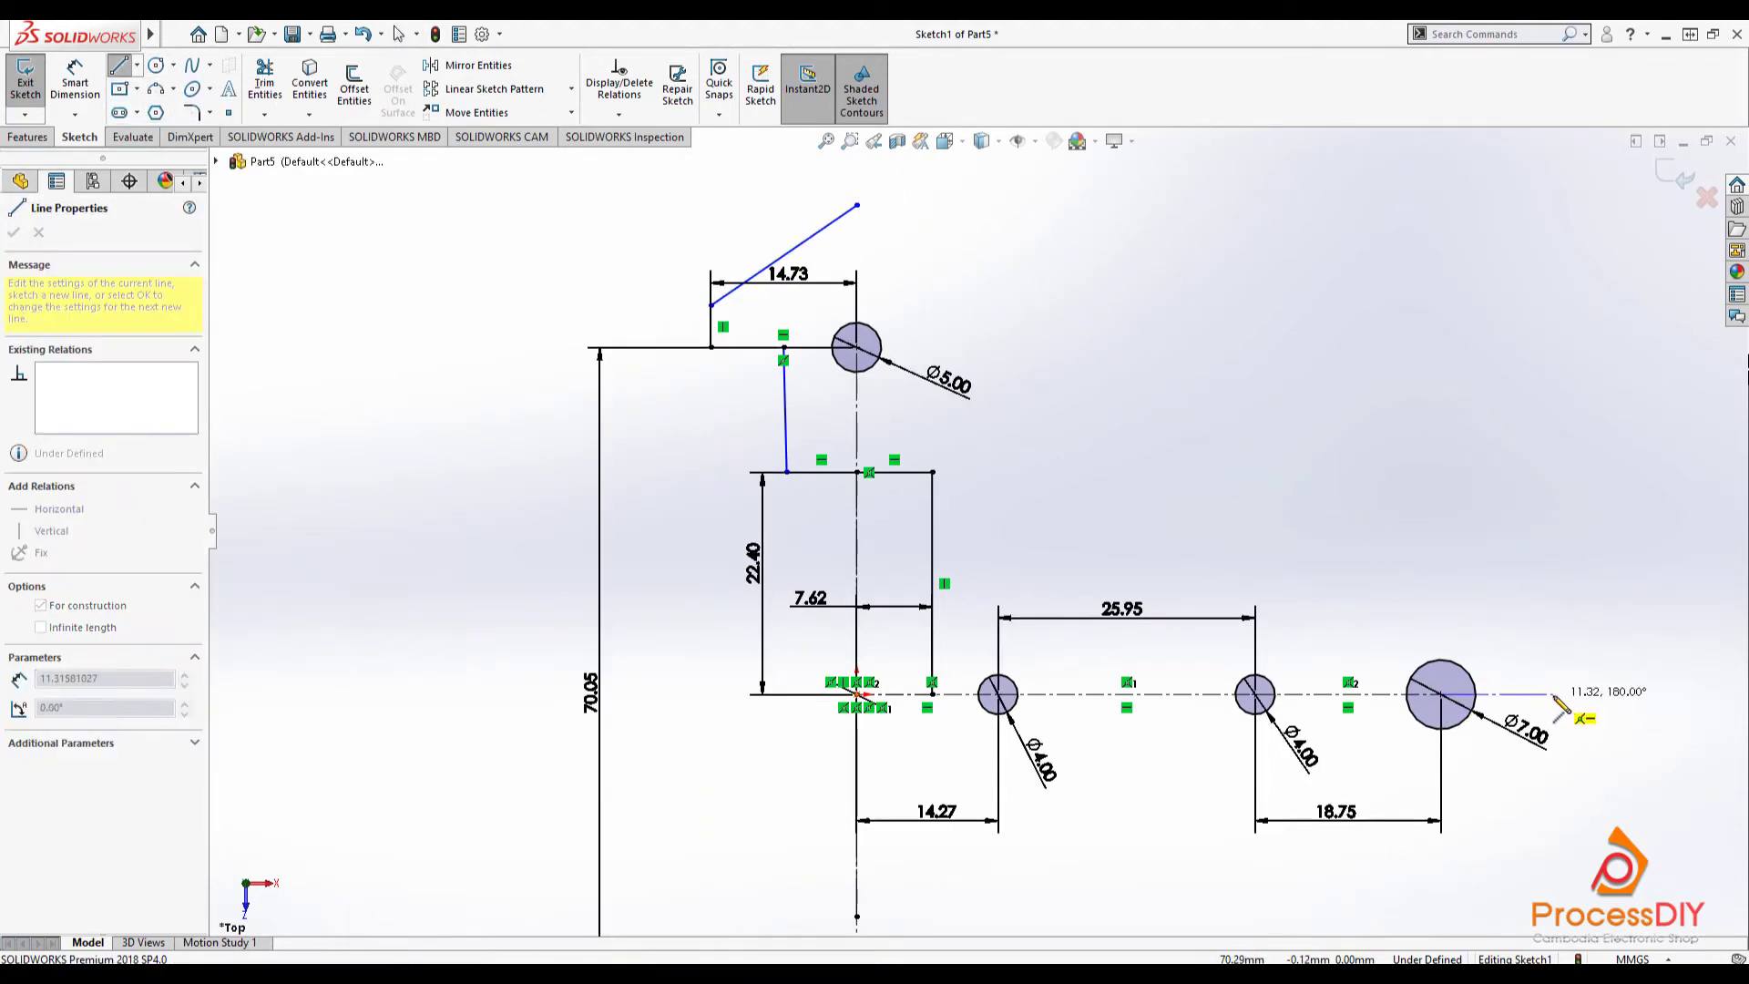
pyautogui.press('Escape')
# - Offset the 7 mm circle and the upper 5 mm circle outward by 10 mm
pyautogui.click(354, 87)
pyautogui.click(1469, 676)
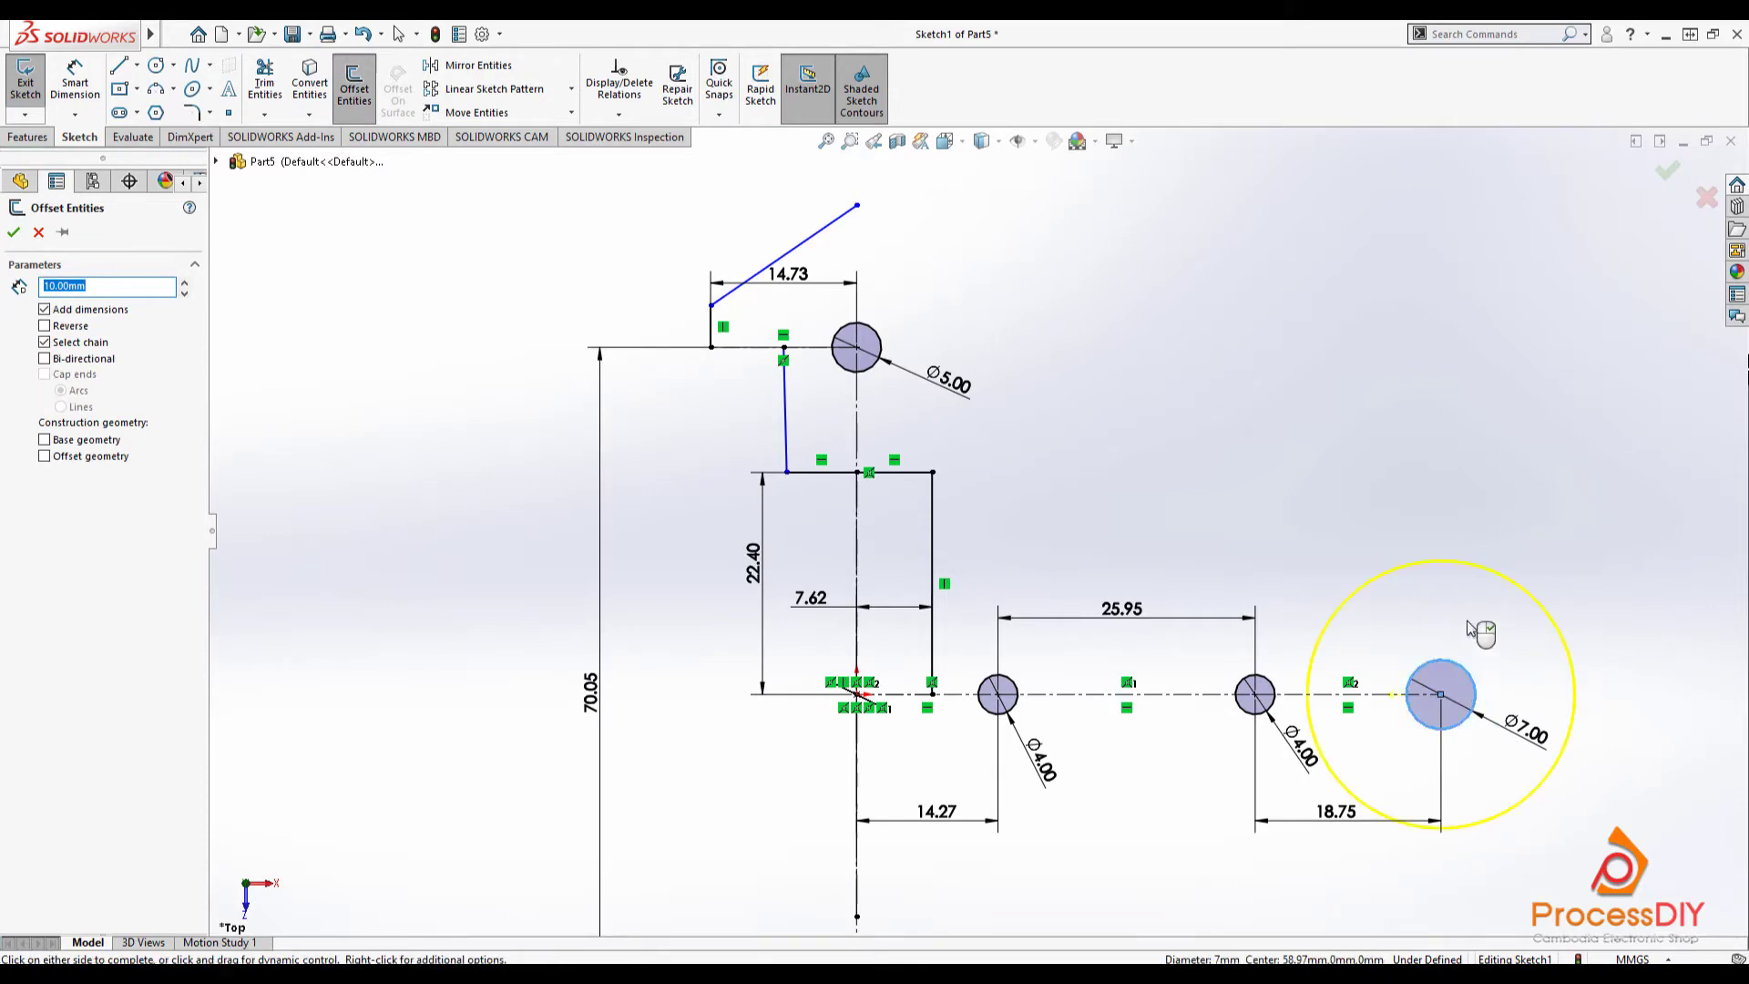
pyautogui.click(1358, 529)
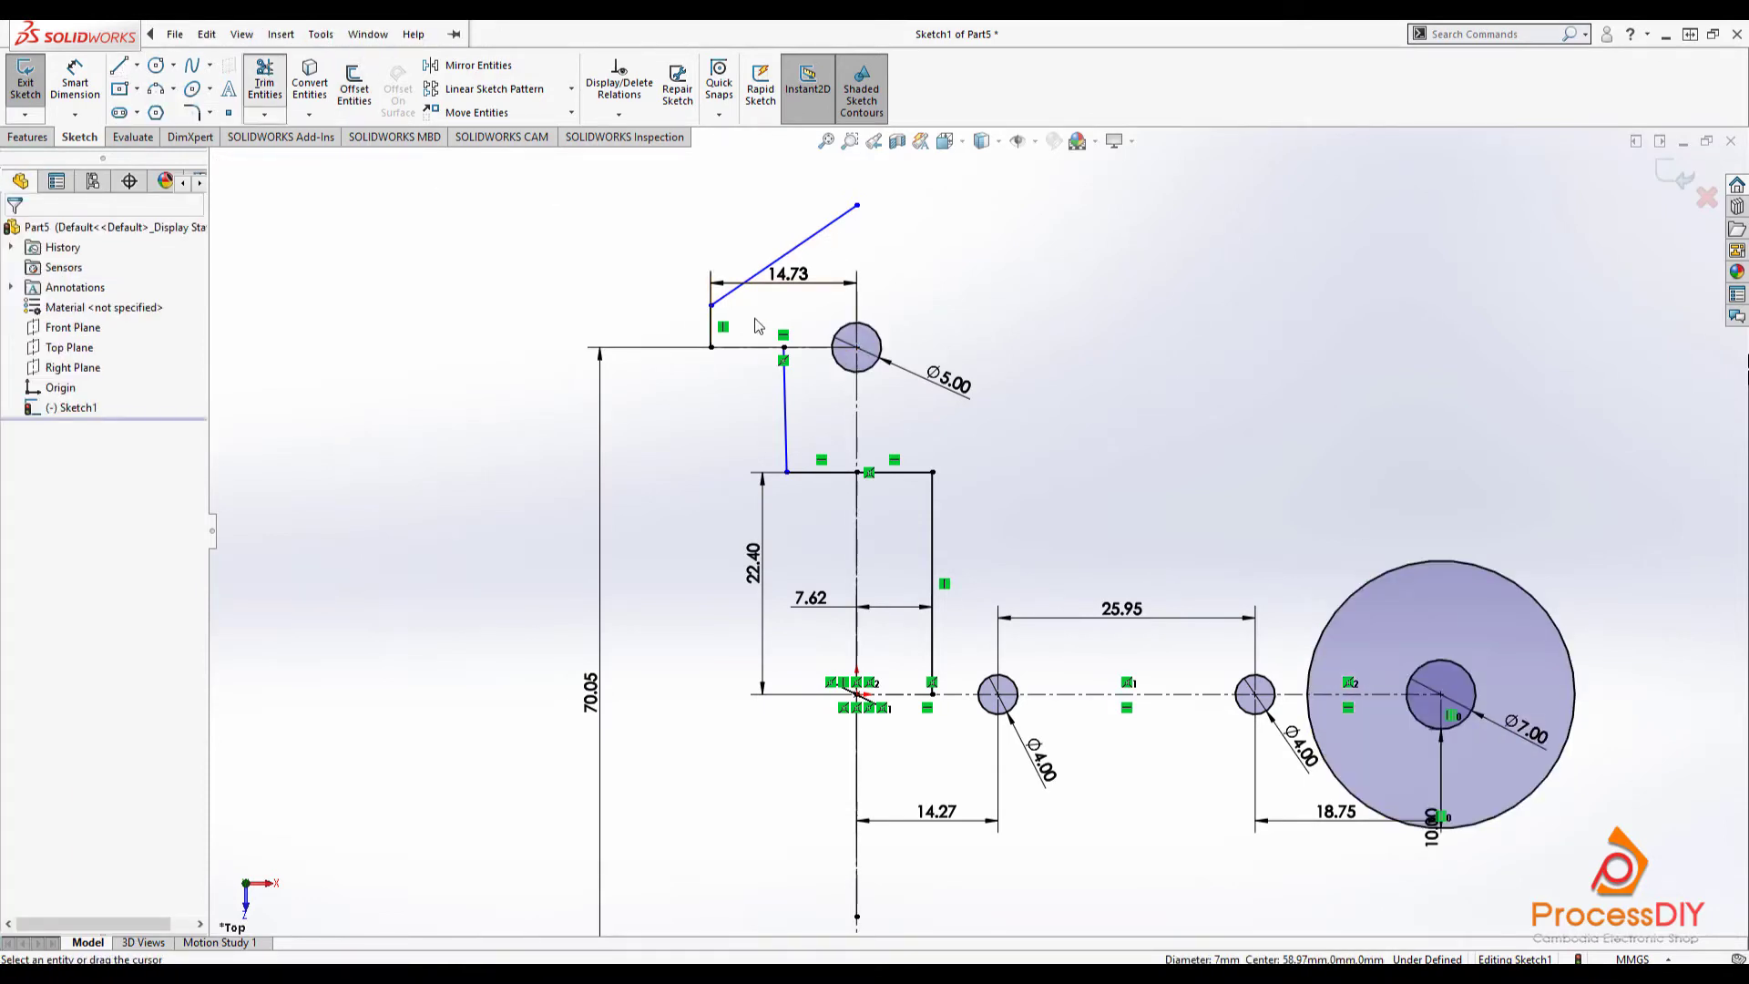
pyautogui.click(355, 87)
pyautogui.click(876, 332)
pyautogui.click(897, 305)
# - Delete the slanted line above the upper 5 mm circle
pyautogui.click(119, 65)
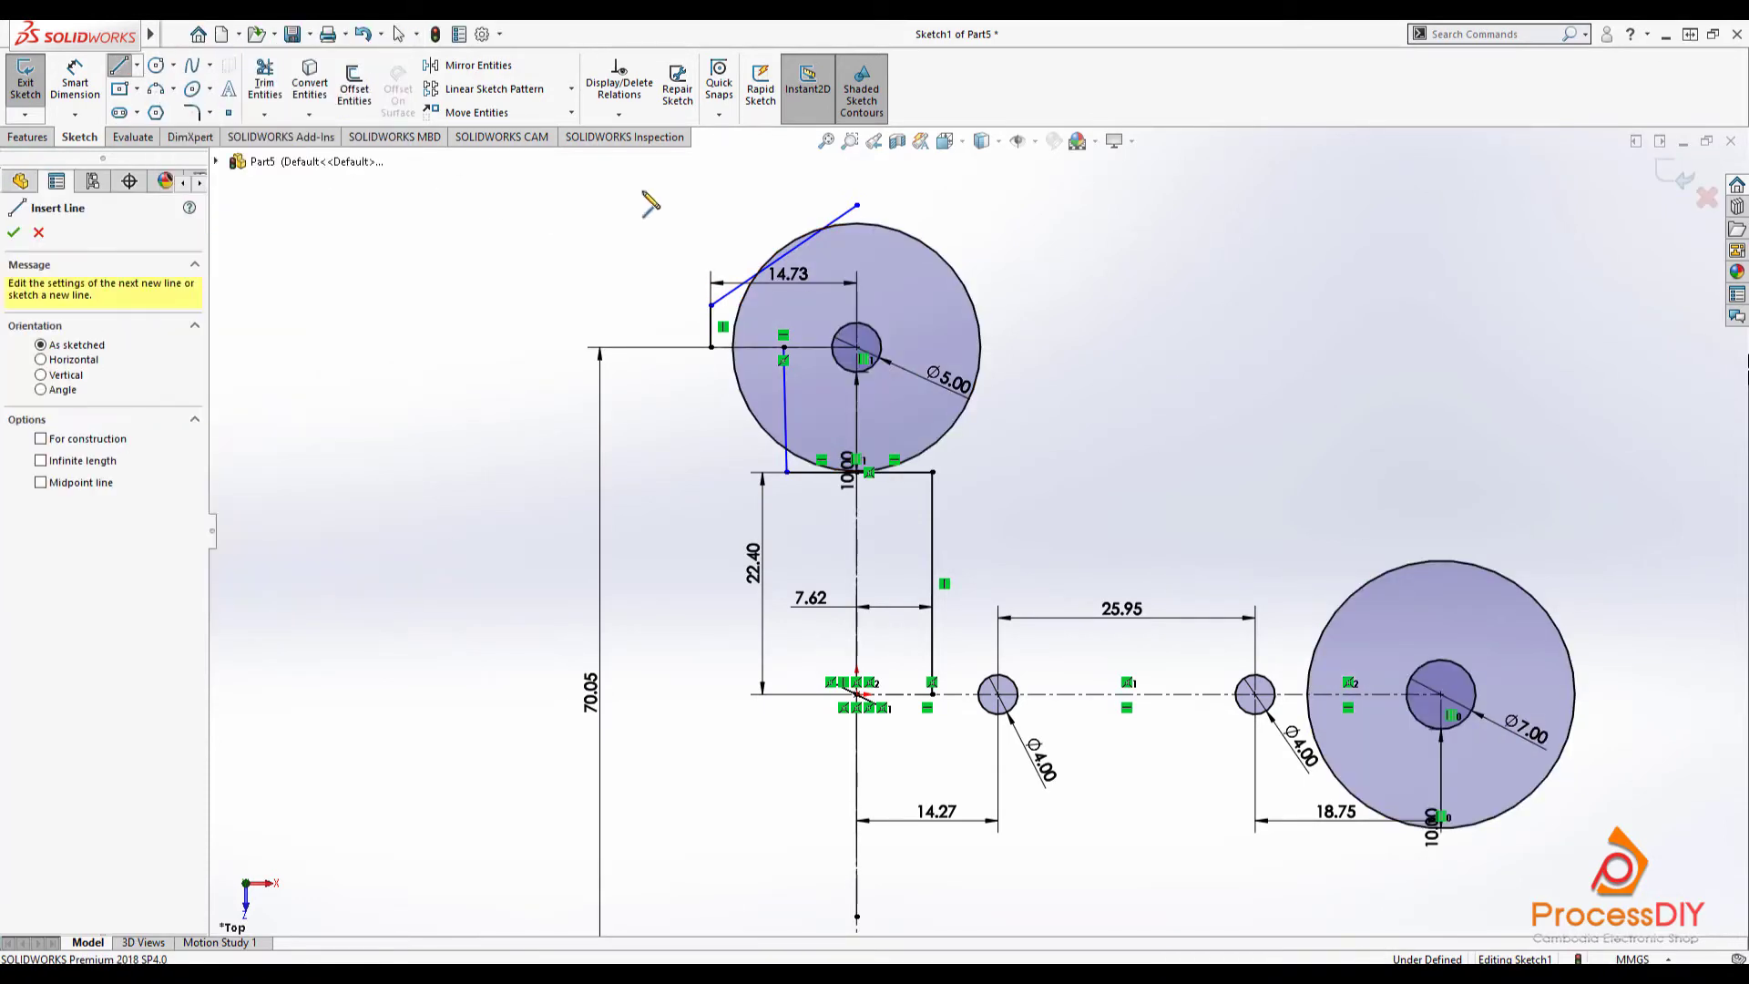
pyautogui.press('Escape')
pyautogui.scroll(-2, 1093, 278)
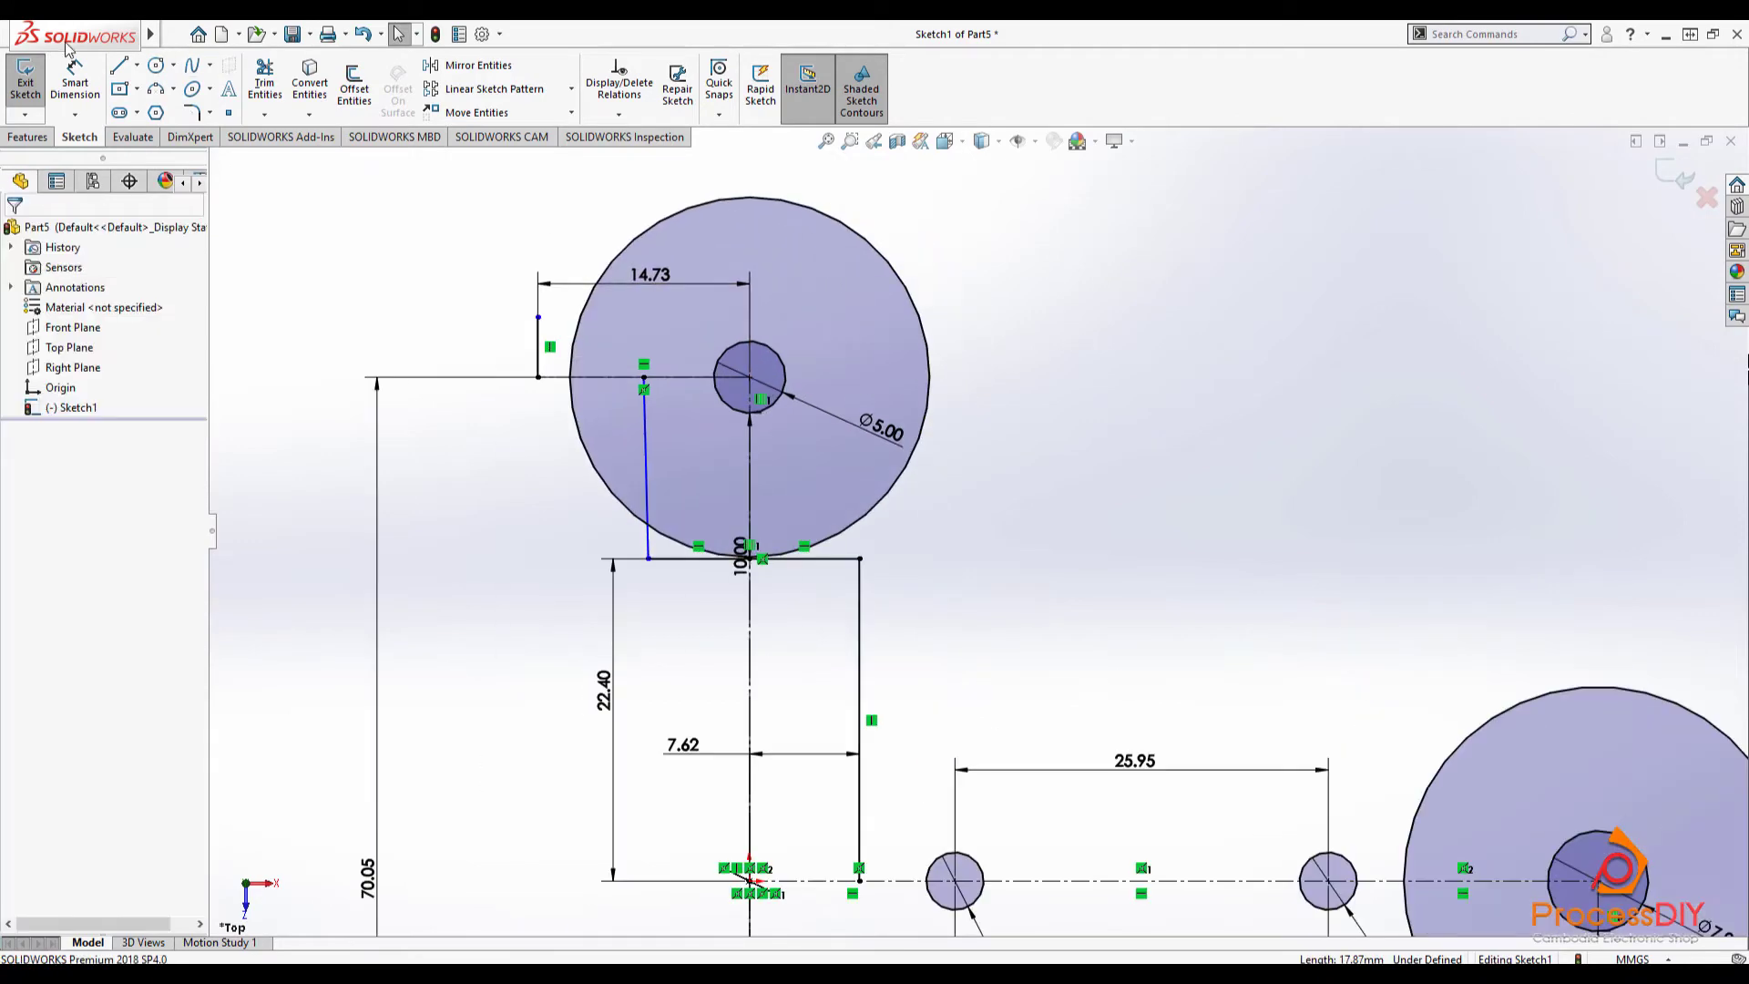
pyautogui.click(119, 66)
pyautogui.scroll(3, 1583, 800)
pyautogui.click(1263, 589)
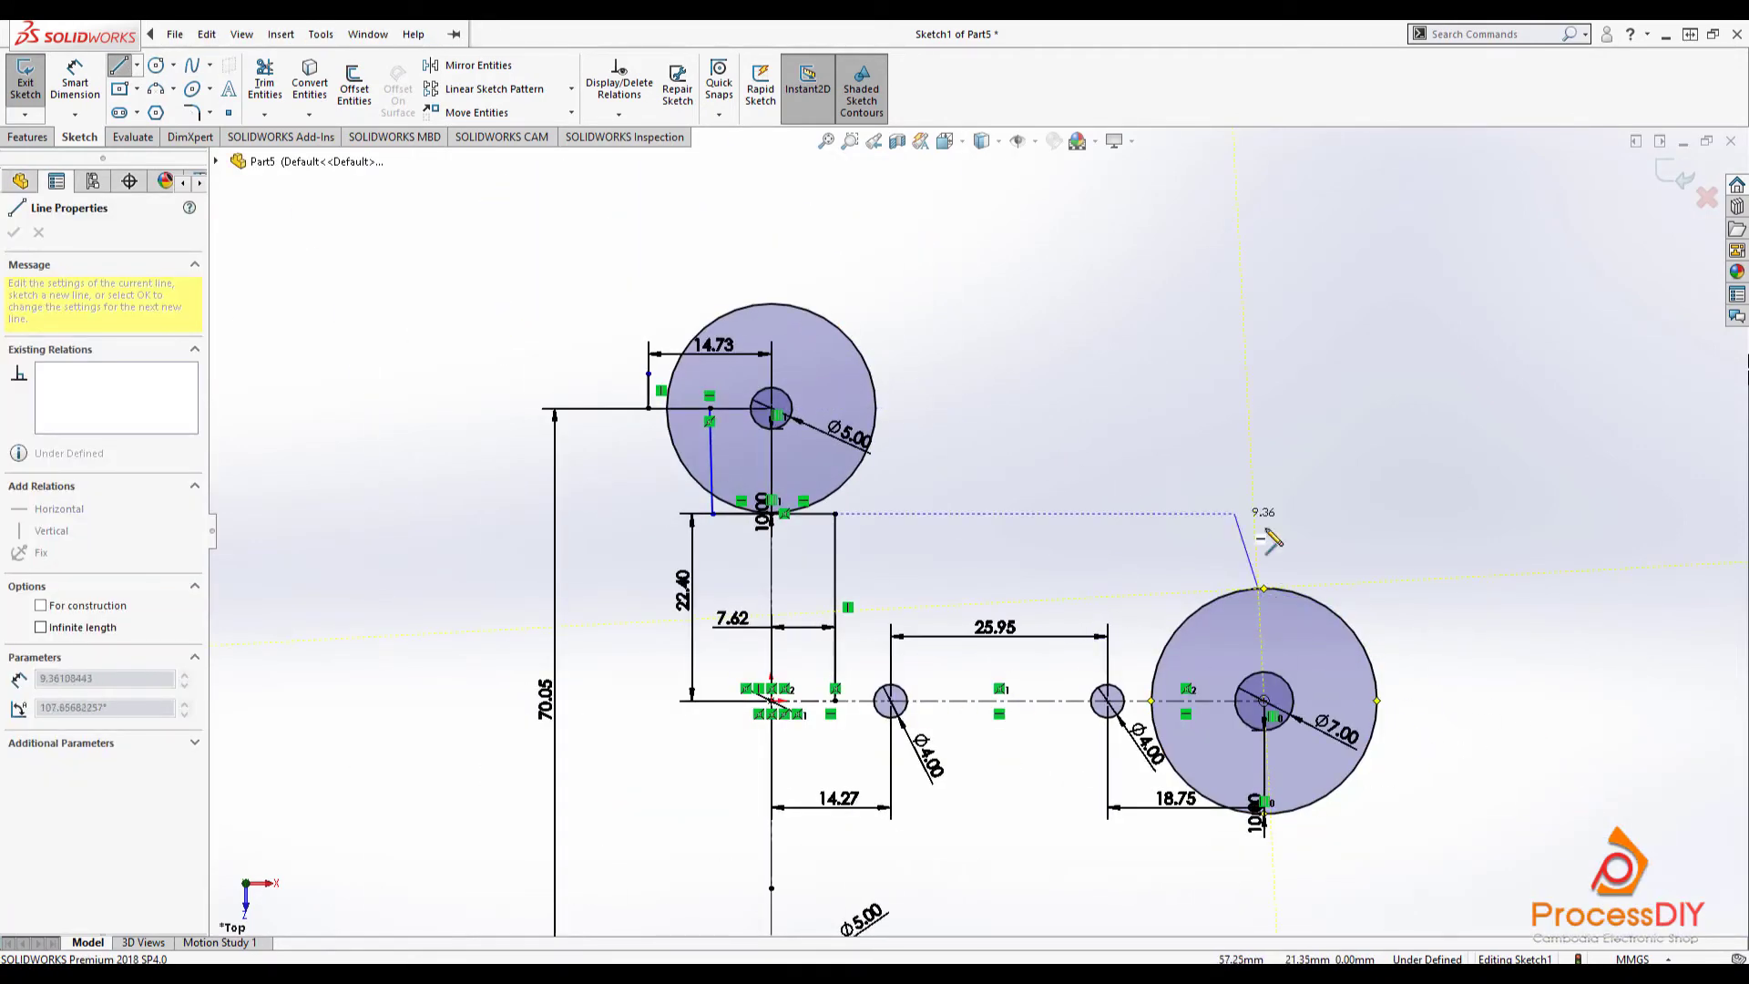
pyautogui.press('Escape')
# - Draw a line tangent to the offset circles around the 7 mm hole and the upper 5 mm hole
pyautogui.click(120, 66)
pyautogui.click(1341, 619)
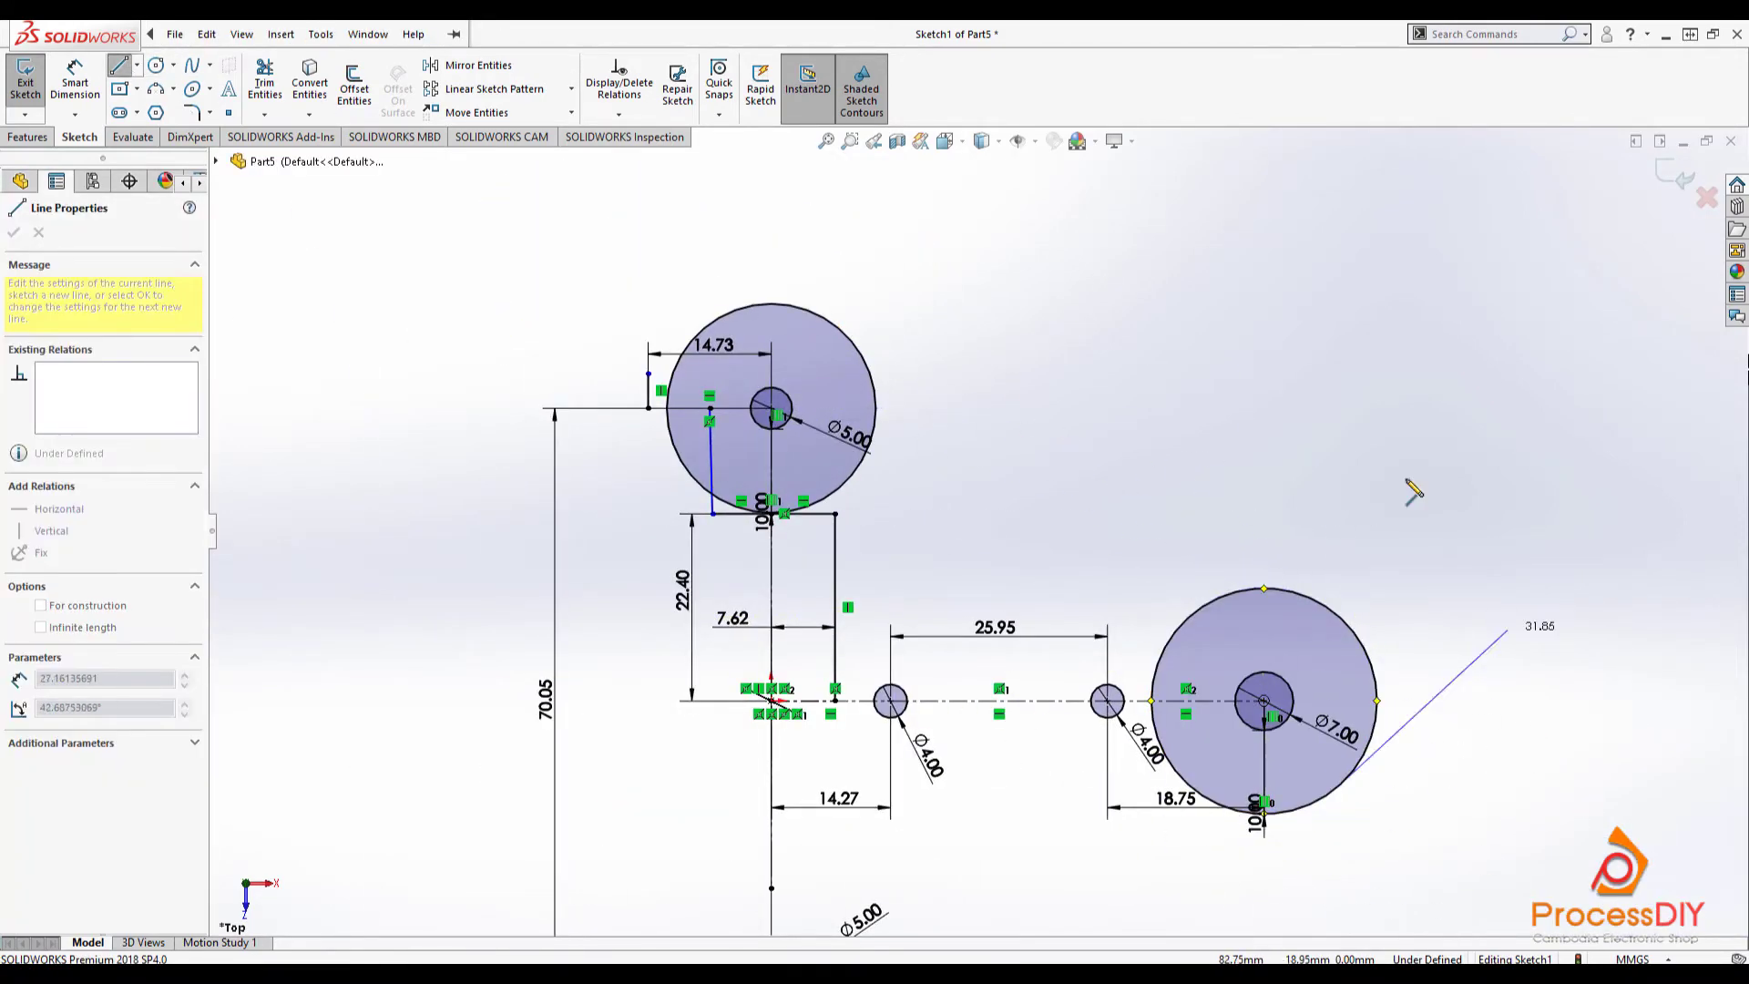
pyautogui.click(807, 317)
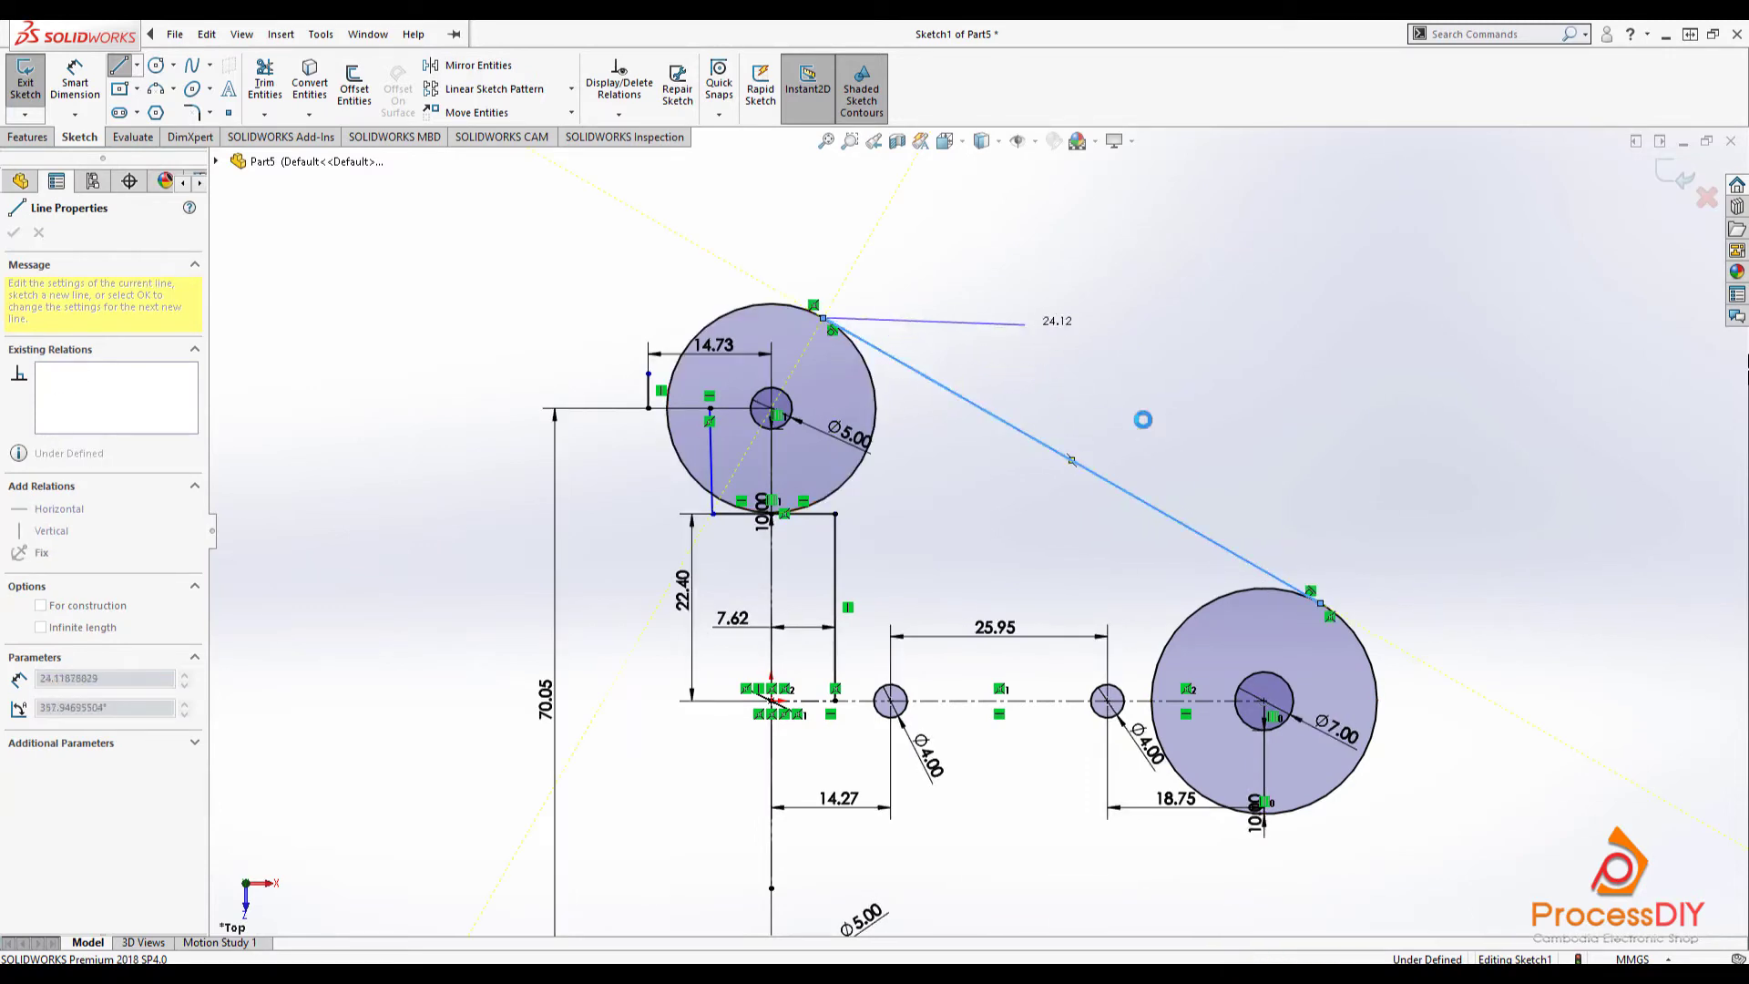
pyautogui.press('Escape')
# - Offset the lower 5 mm circle outward by 10 mm
pyautogui.press('f')
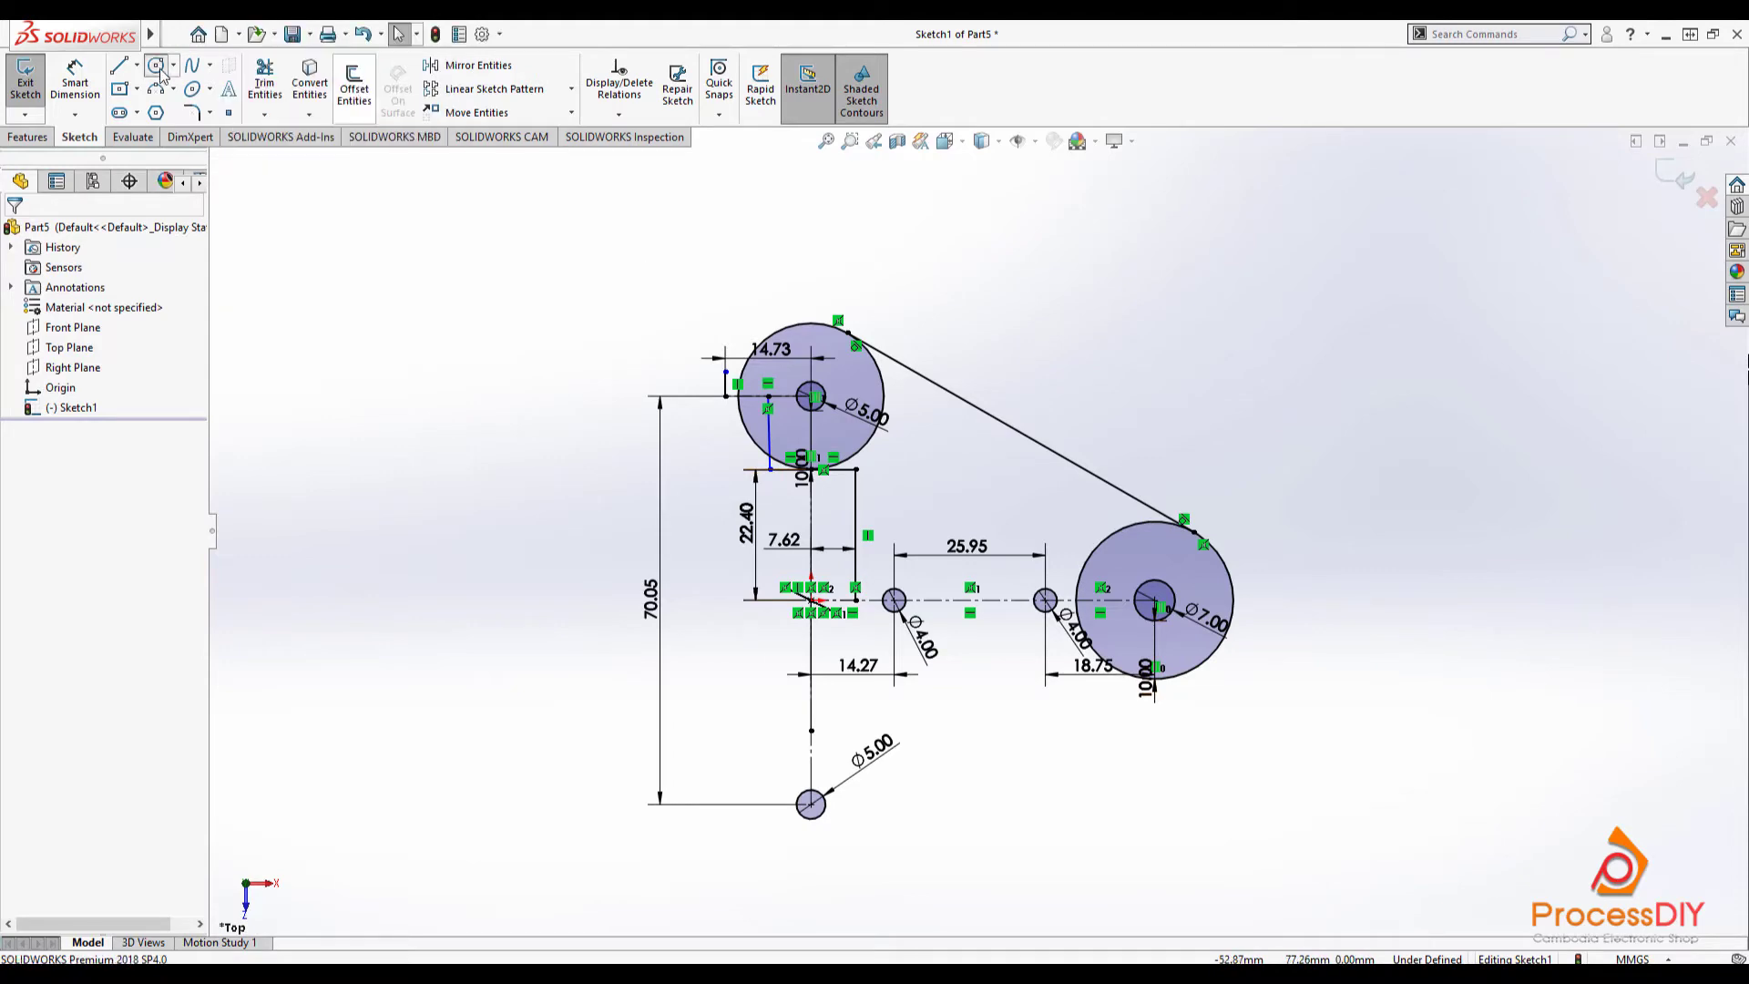
pyautogui.click(355, 88)
pyautogui.click(824, 809)
pyautogui.click(14, 233)
pyautogui.click(876, 836)
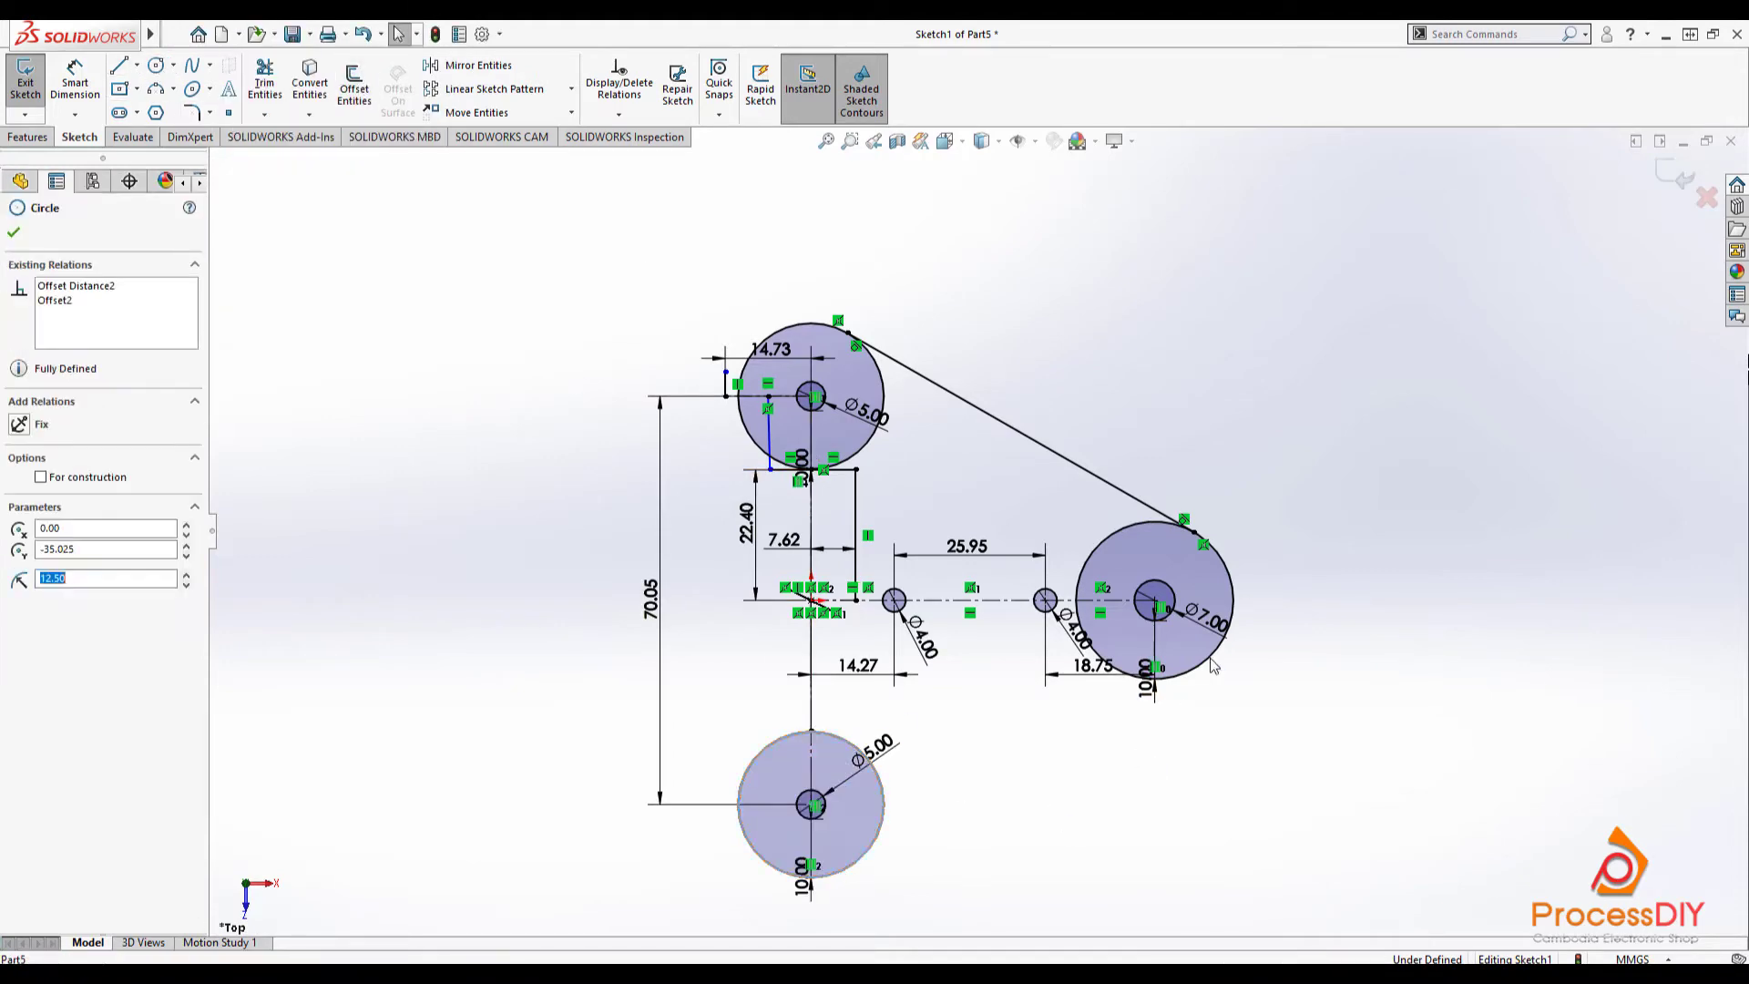
# - Draw a line from the offset circle around the 7 mm hole, tangent to the offset circle around the lower 5 mm hole
pyautogui.click(118, 65)
pyautogui.click(1212, 657)
pyautogui.click(849, 862)
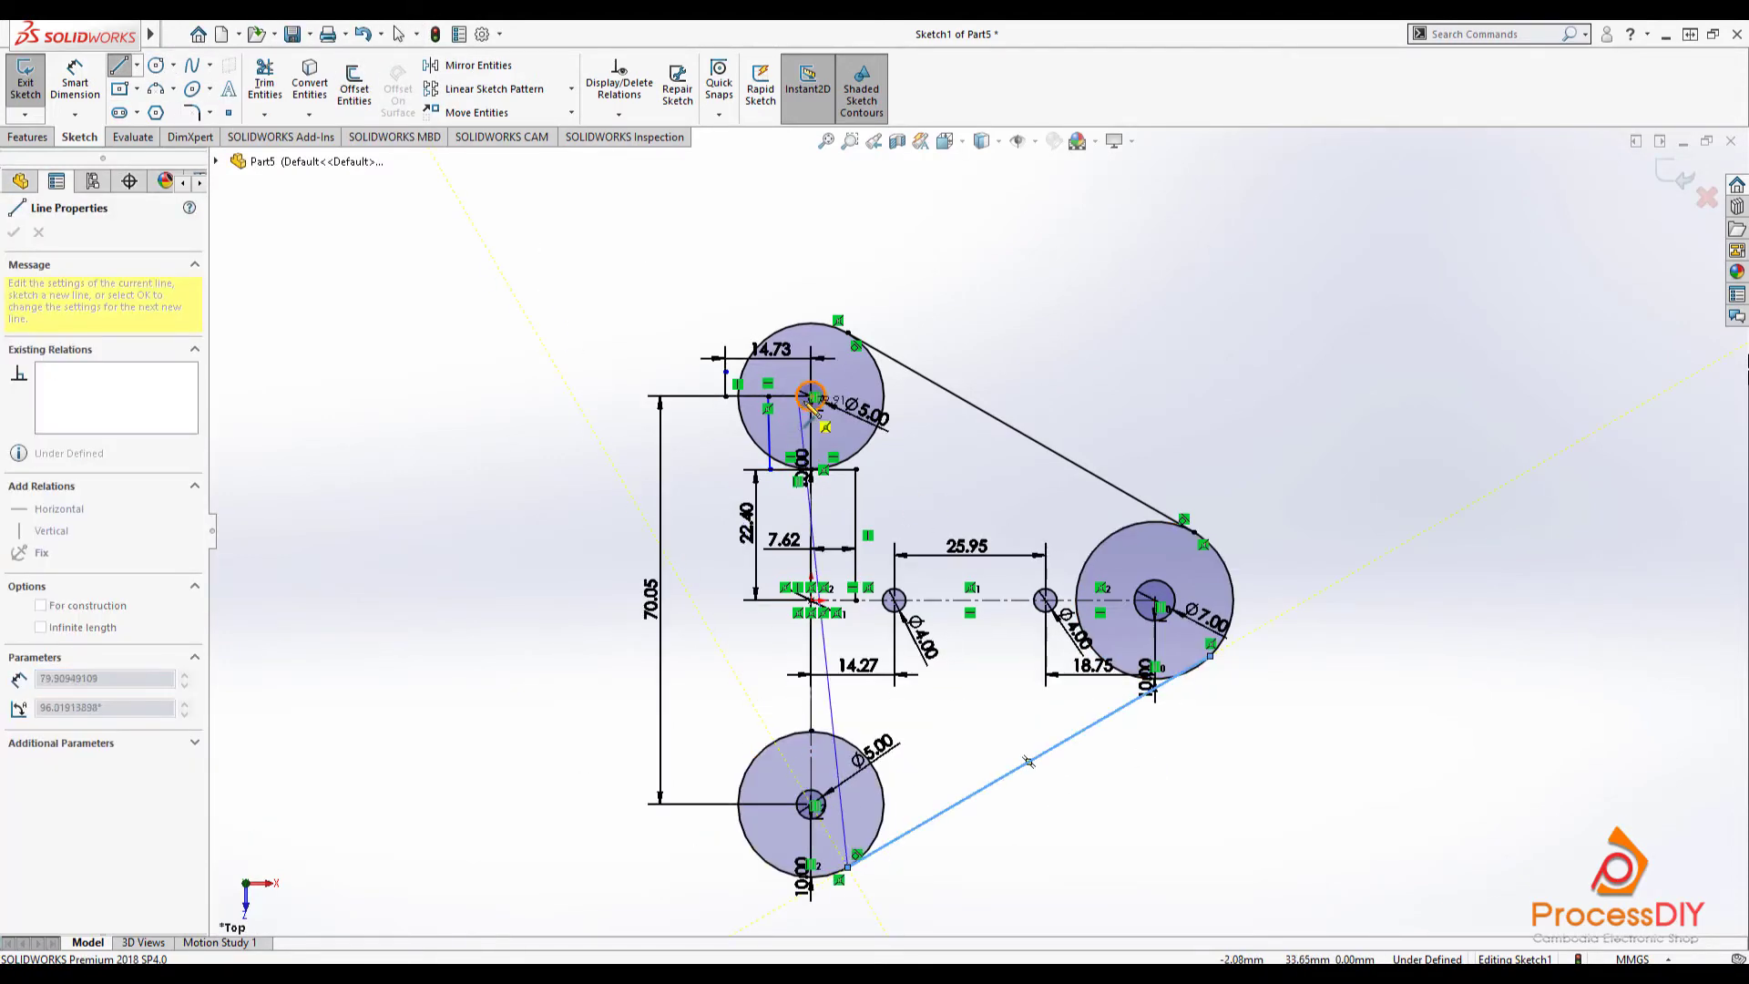
pyautogui.press('Escape')
# - Draw a 7.62 mm horizontal line from the vertical construction line's lower end and continue it straight up to the horizontal centerline
pyautogui.scroll(-3, 930, 734)
pyautogui.click(122, 68)
pyautogui.click(729, 679)
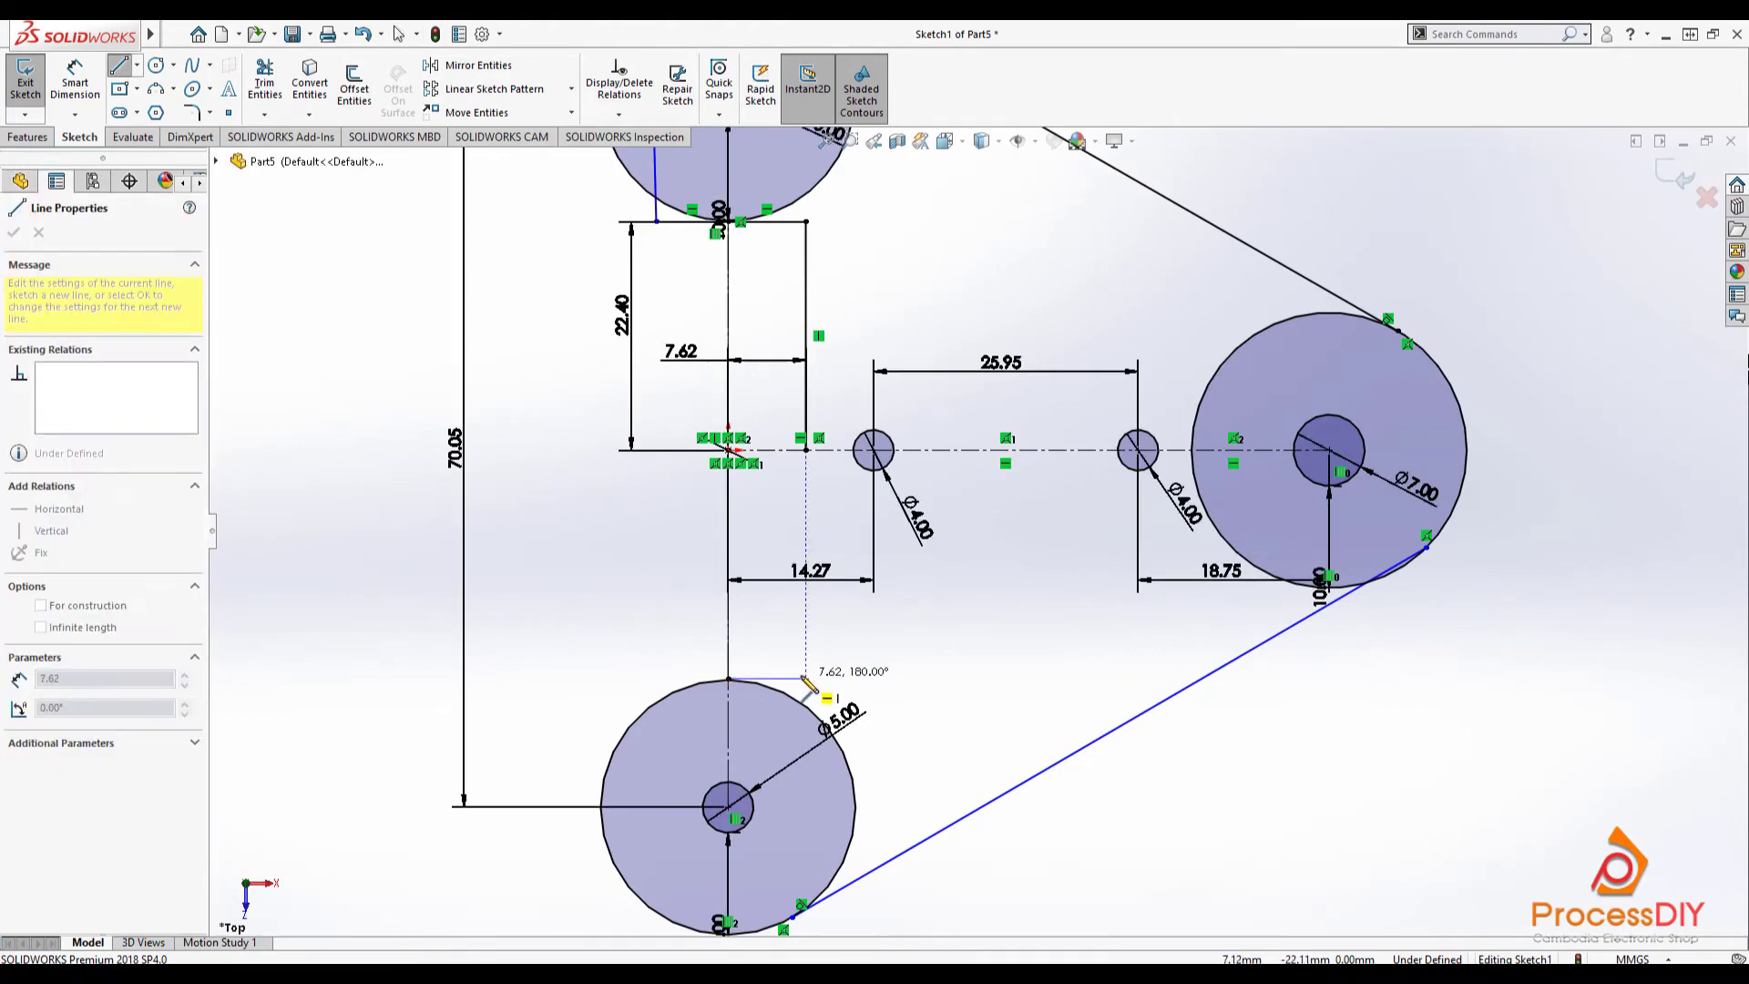
pyautogui.click(806, 678)
pyautogui.click(806, 450)
pyautogui.press('Escape')
# - Draw a horizontal line from the top of the lower offset circle to the notch's vertical edge and delete the old line above
pyautogui.scroll(-2, 1020, 656)
pyautogui.scroll(-7, 649, 689)
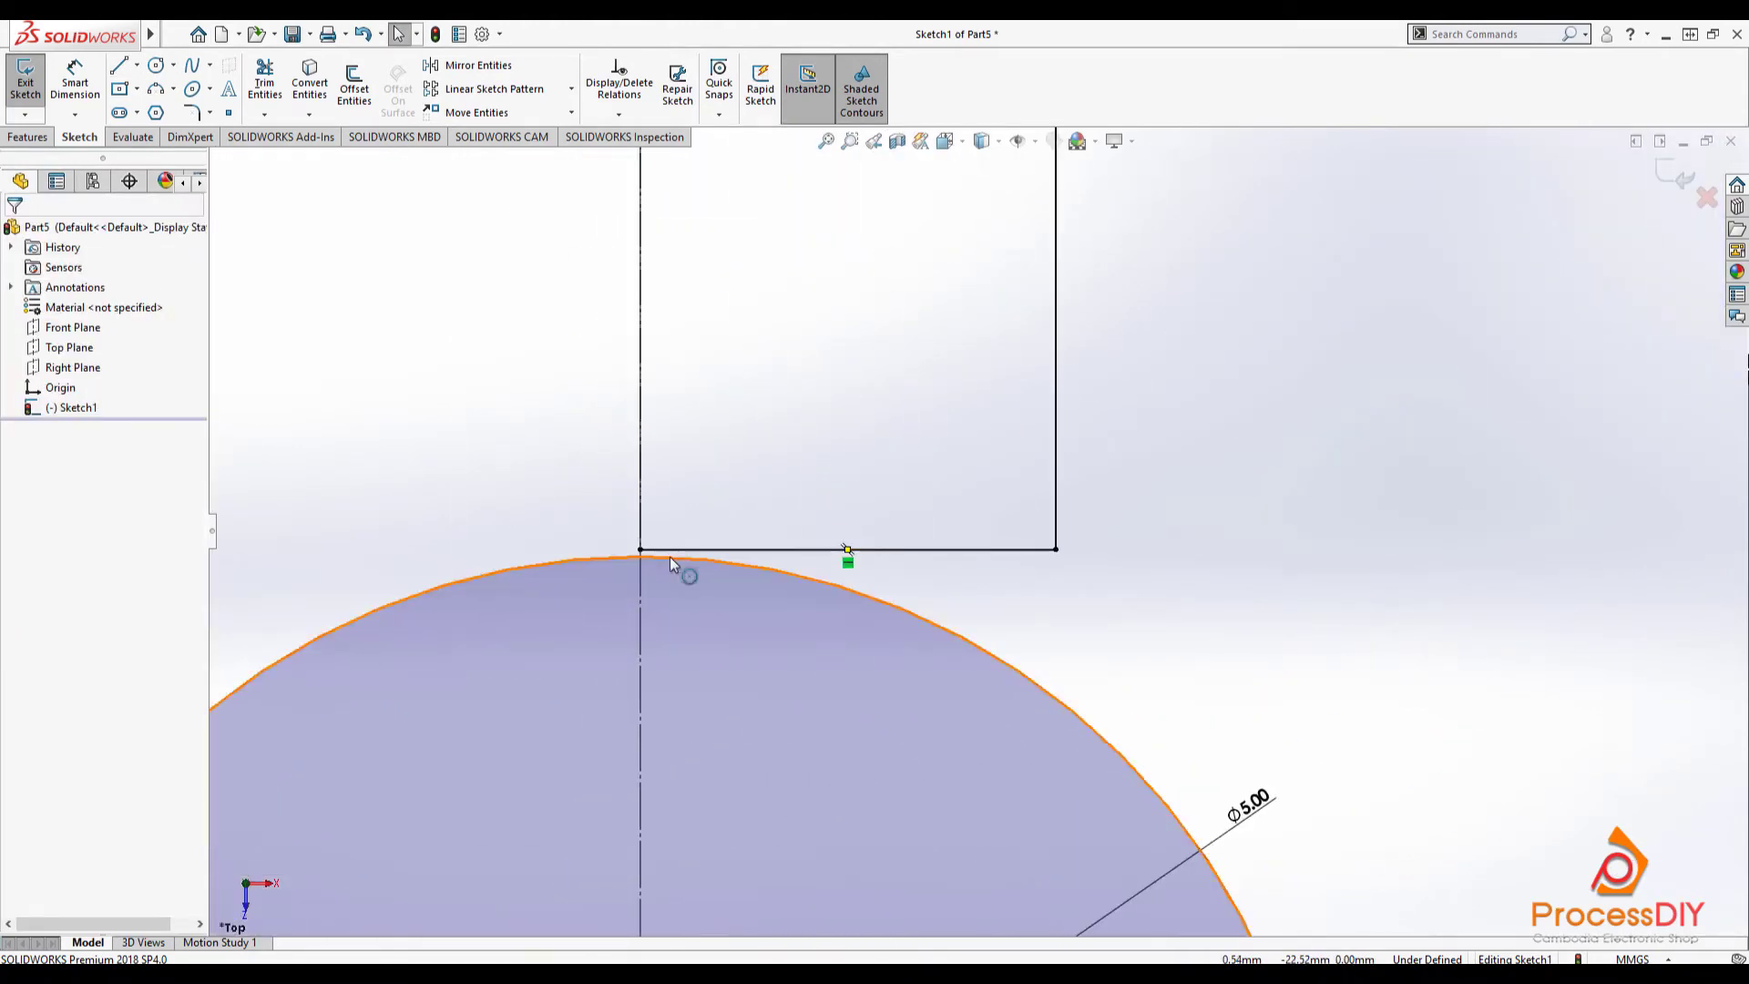
pyautogui.click(119, 66)
pyautogui.scroll(6, 977, 546)
pyautogui.scroll(-5, 989, 589)
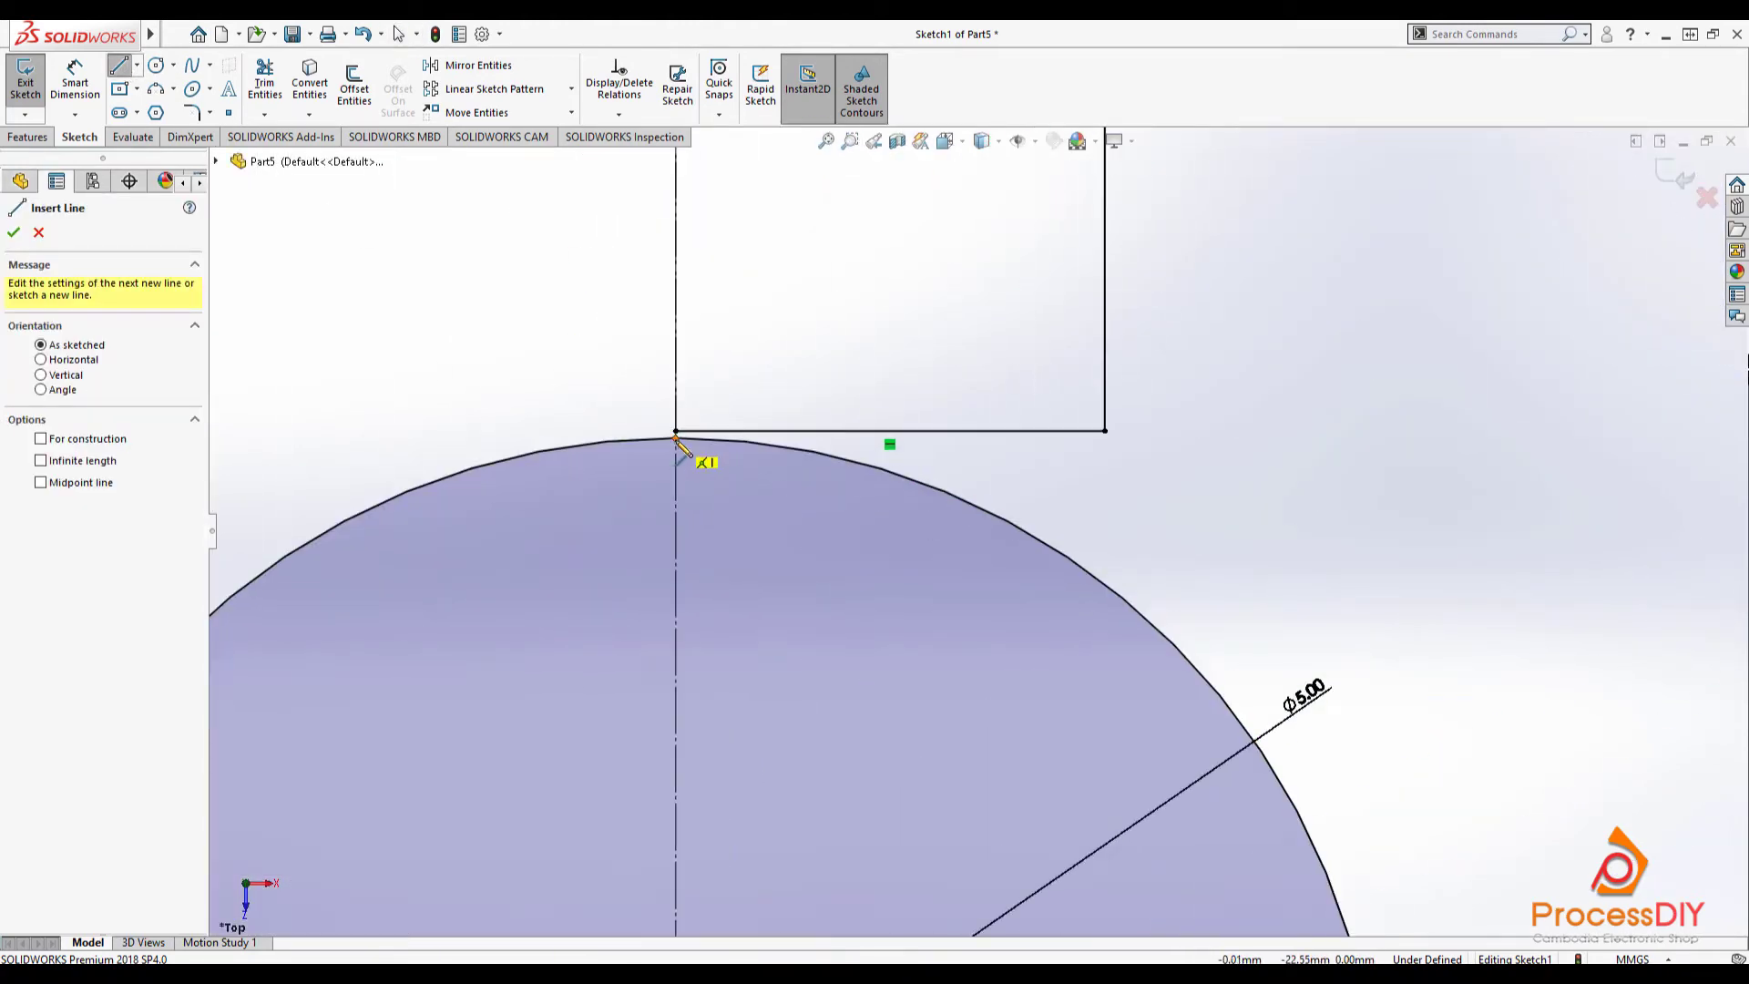
pyautogui.moveTo(675, 439); pyautogui.dragTo(1105, 435)
pyautogui.press('Escape')
pyautogui.click(890, 431)
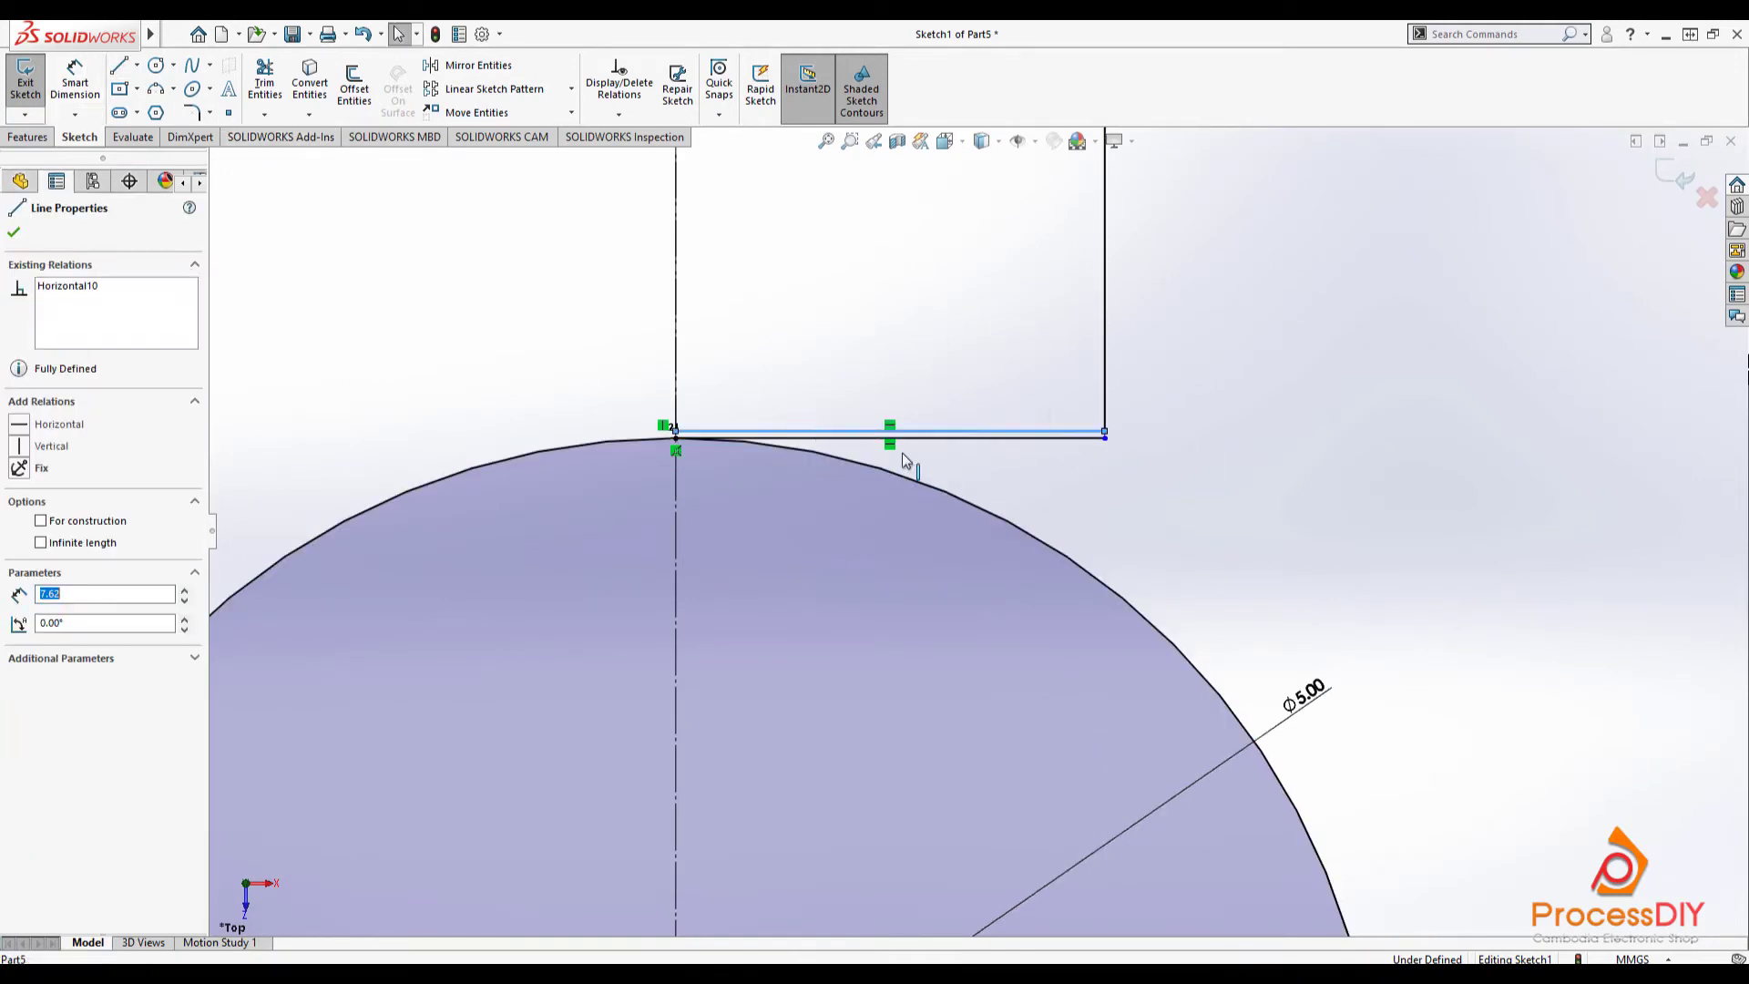
pyautogui.rightClick(813, 431)
pyautogui.click(856, 642)
# - Apply a vertical relation to the notch's vertical edge near its lower corner
pyautogui.scroll(-8, 1150, 428)
pyautogui.click(918, 455)
pyautogui.rightClick(918, 467)
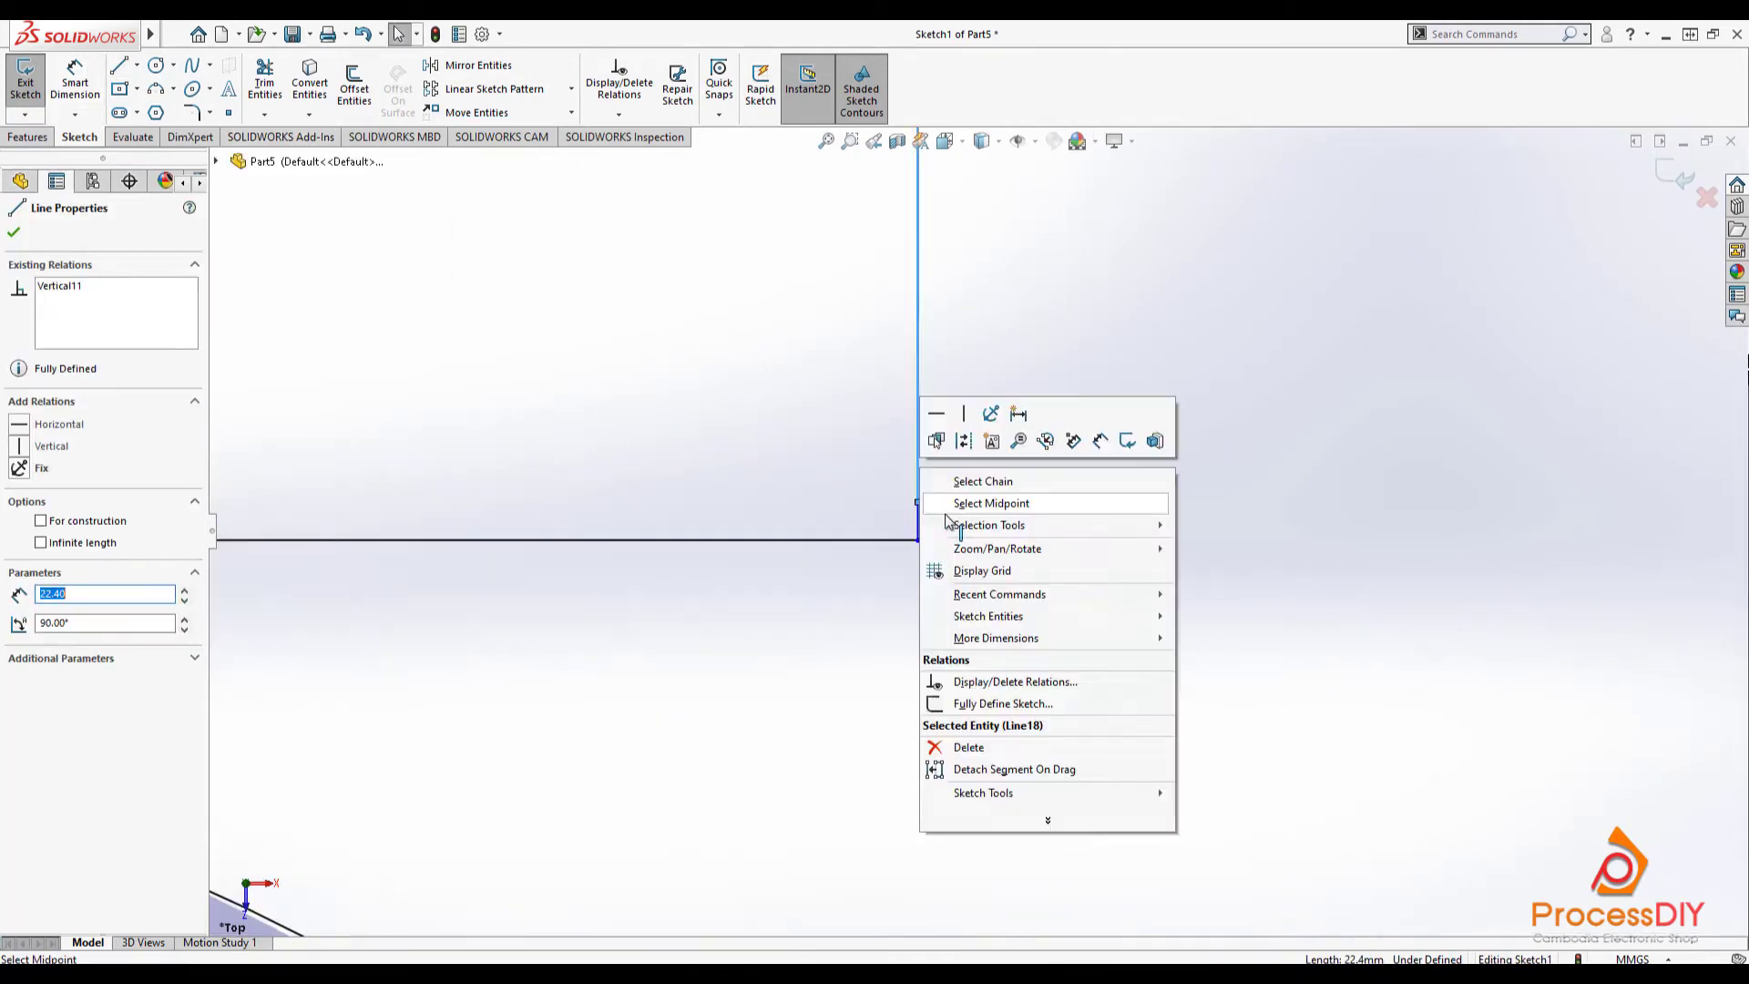
pyautogui.click(960, 422)
pyautogui.click(918, 487)
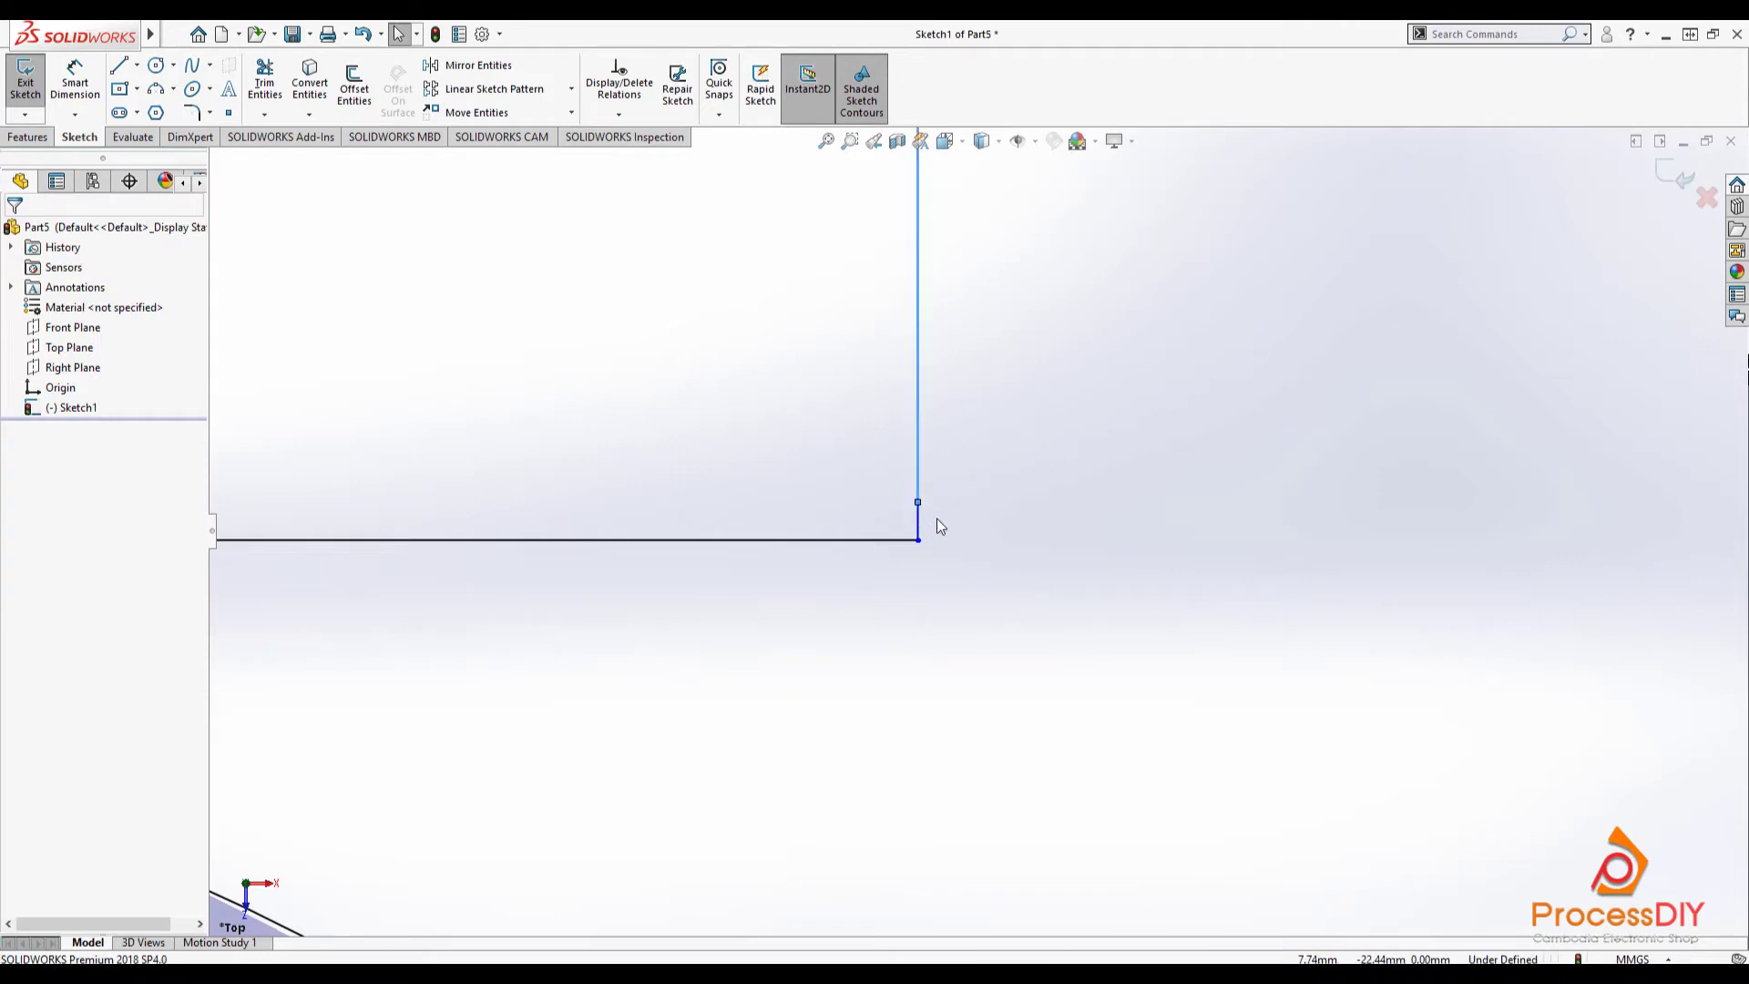
# - Trim away the inner portions of the offset circles around the two 5 mm holes and the 7 mm hole
pyautogui.scroll(12, 1027, 565)
pyautogui.click(264, 80)
pyautogui.moveTo(929, 588); pyautogui.dragTo(1097, 614)
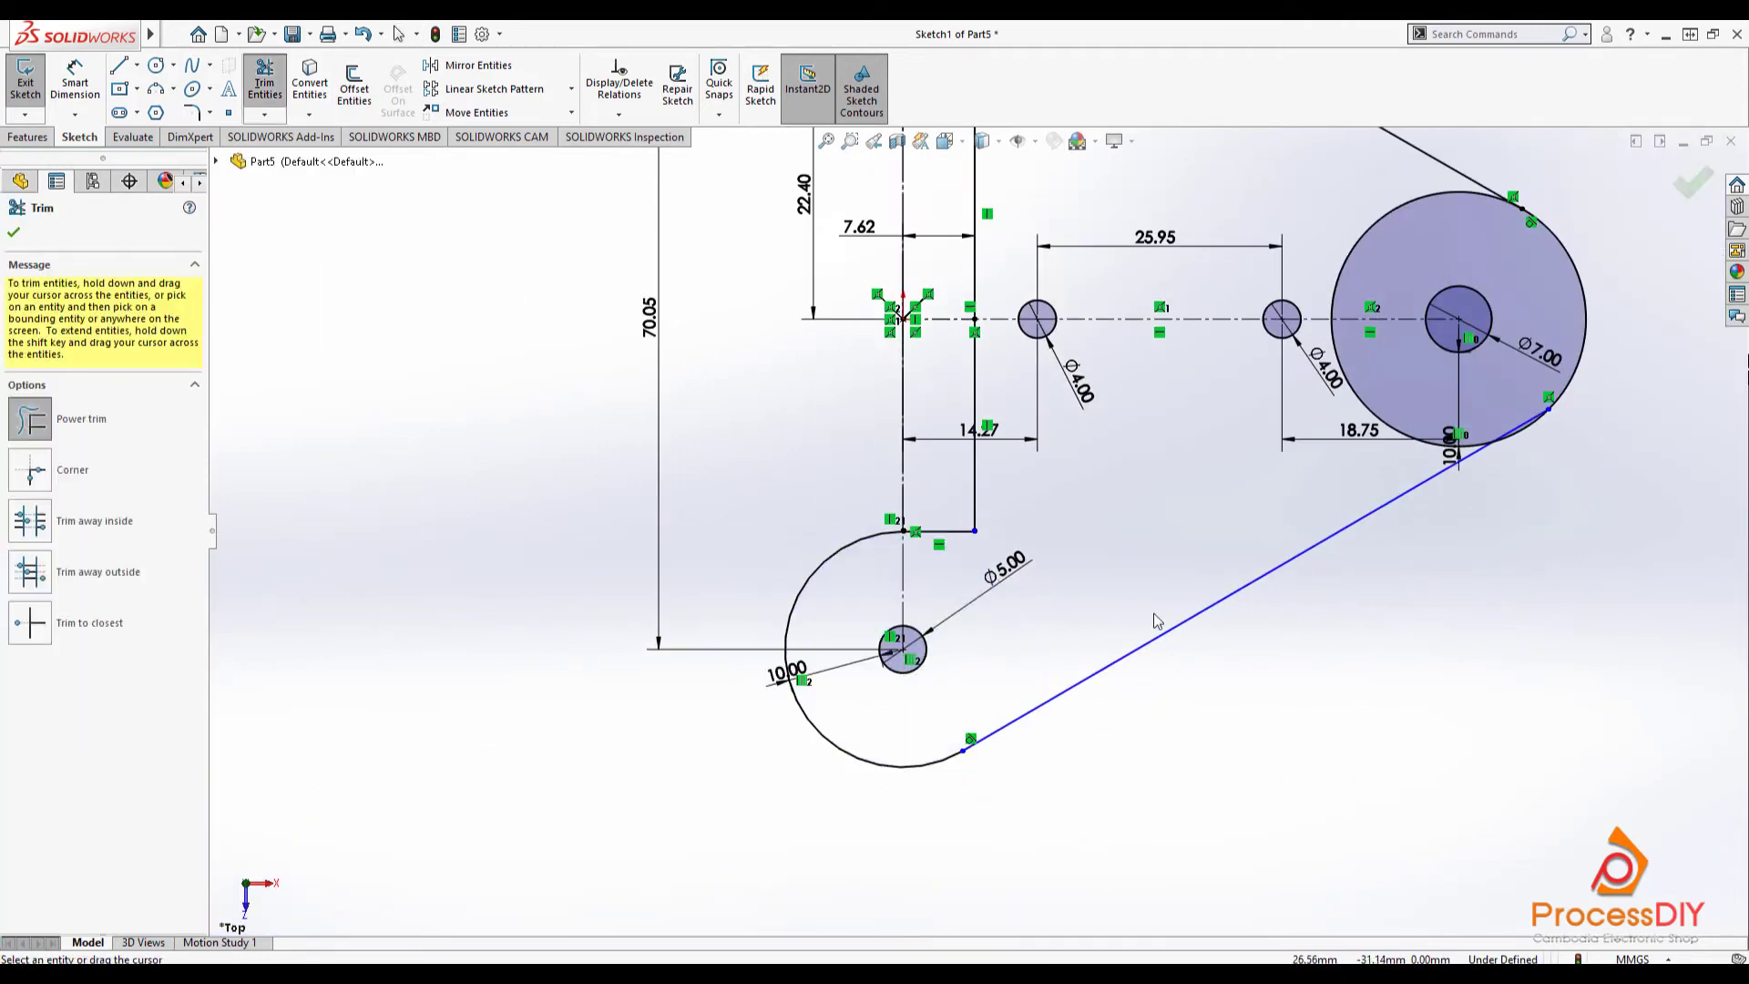
pyautogui.scroll(4, 1002, 524)
pyautogui.scroll(-4, 1022, 241)
pyautogui.moveTo(931, 314); pyautogui.dragTo(1335, 547)
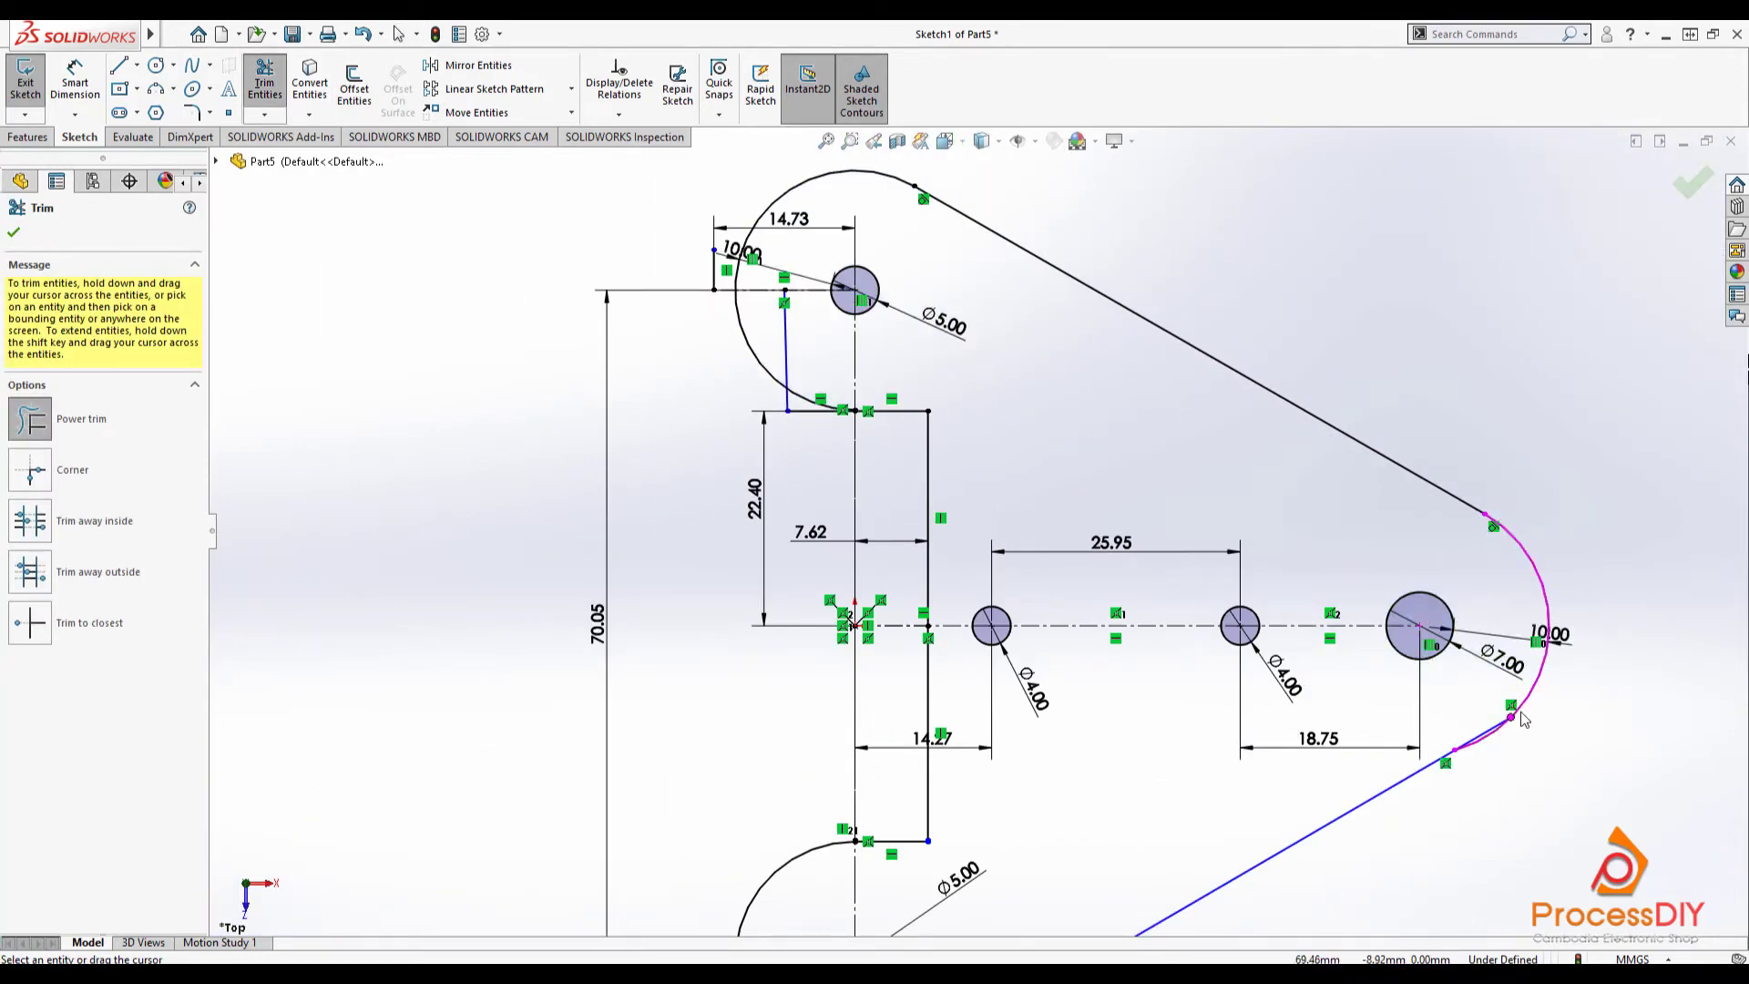
# - Trim the leftover overlap where the lower tangent line meets the arc around the 7 mm hole
pyautogui.scroll(-7, 1521, 715)
pyautogui.click(266, 82)
pyautogui.moveTo(1136, 660); pyautogui.dragTo(1235, 623)
pyautogui.click(1369, 603)
pyautogui.scroll(-2, 1402, 605)
pyautogui.scroll(10, 1369, 604)
pyautogui.scroll(-4, 624, 364)
pyautogui.scroll(5, 783, 394)
pyautogui.scroll(-2, 859, 386)
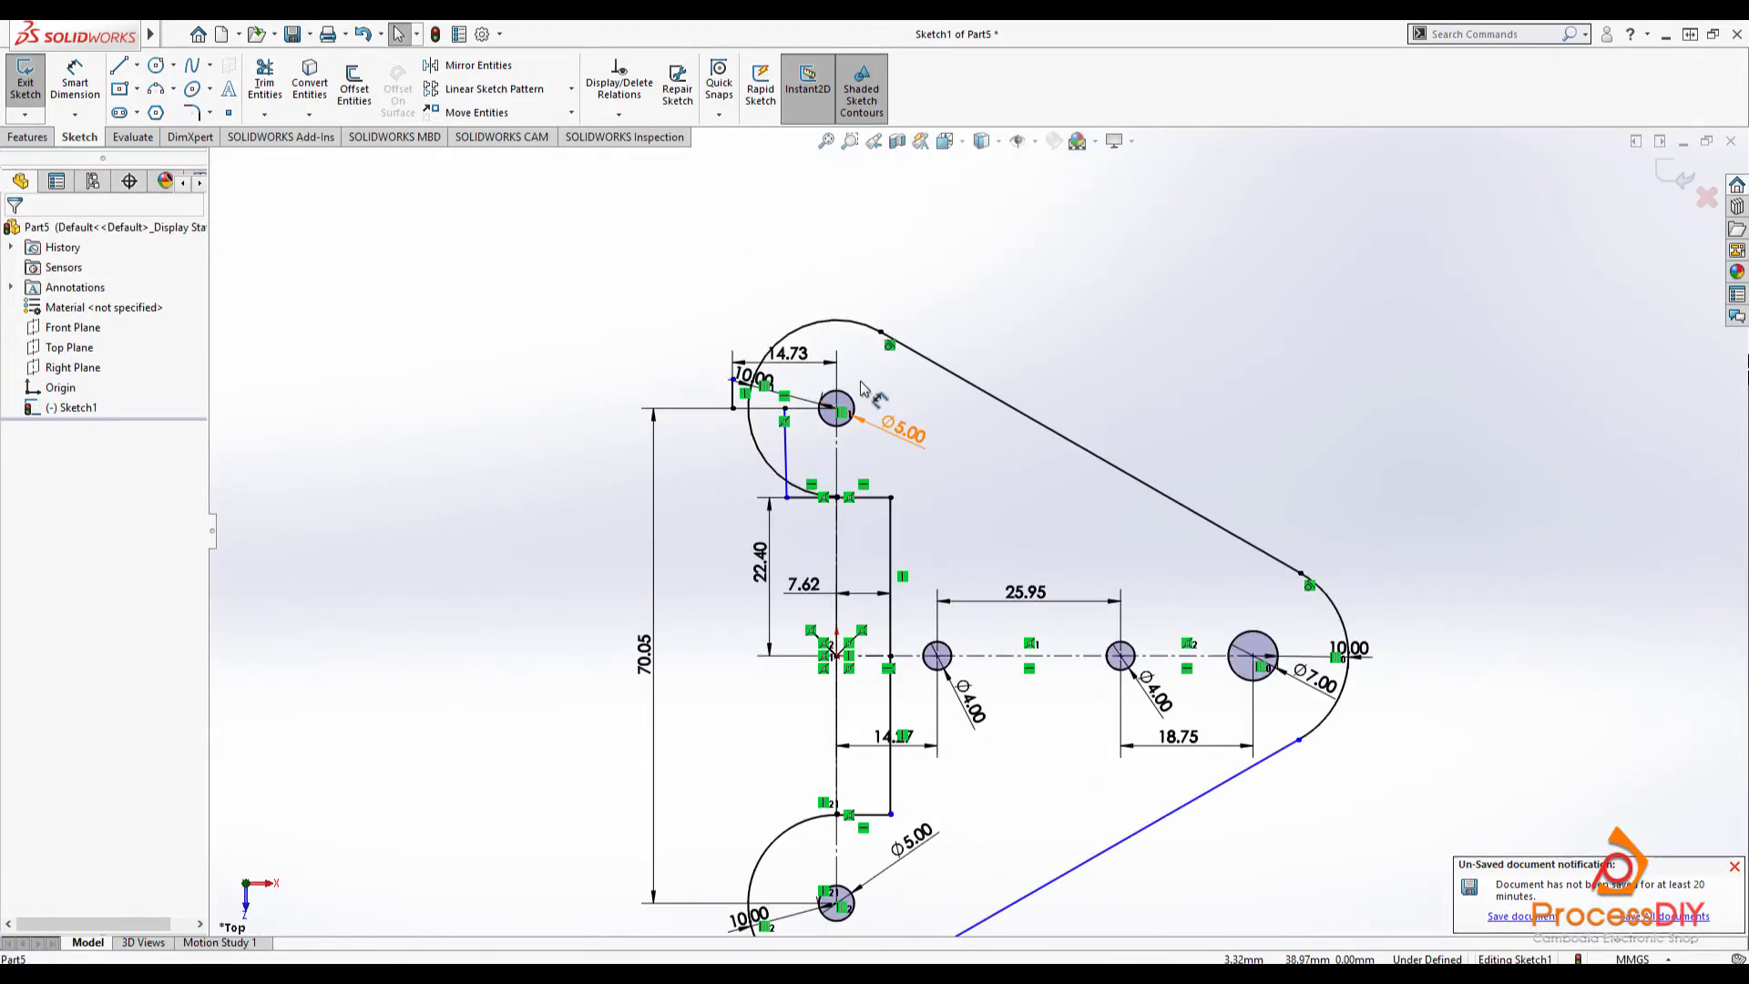
# - Close the upper hook with a 7.365 mm horizontal line and a line from its short vertical edge tangent to the offset arc
pyautogui.scroll(-4, 856, 428)
pyautogui.press('l')
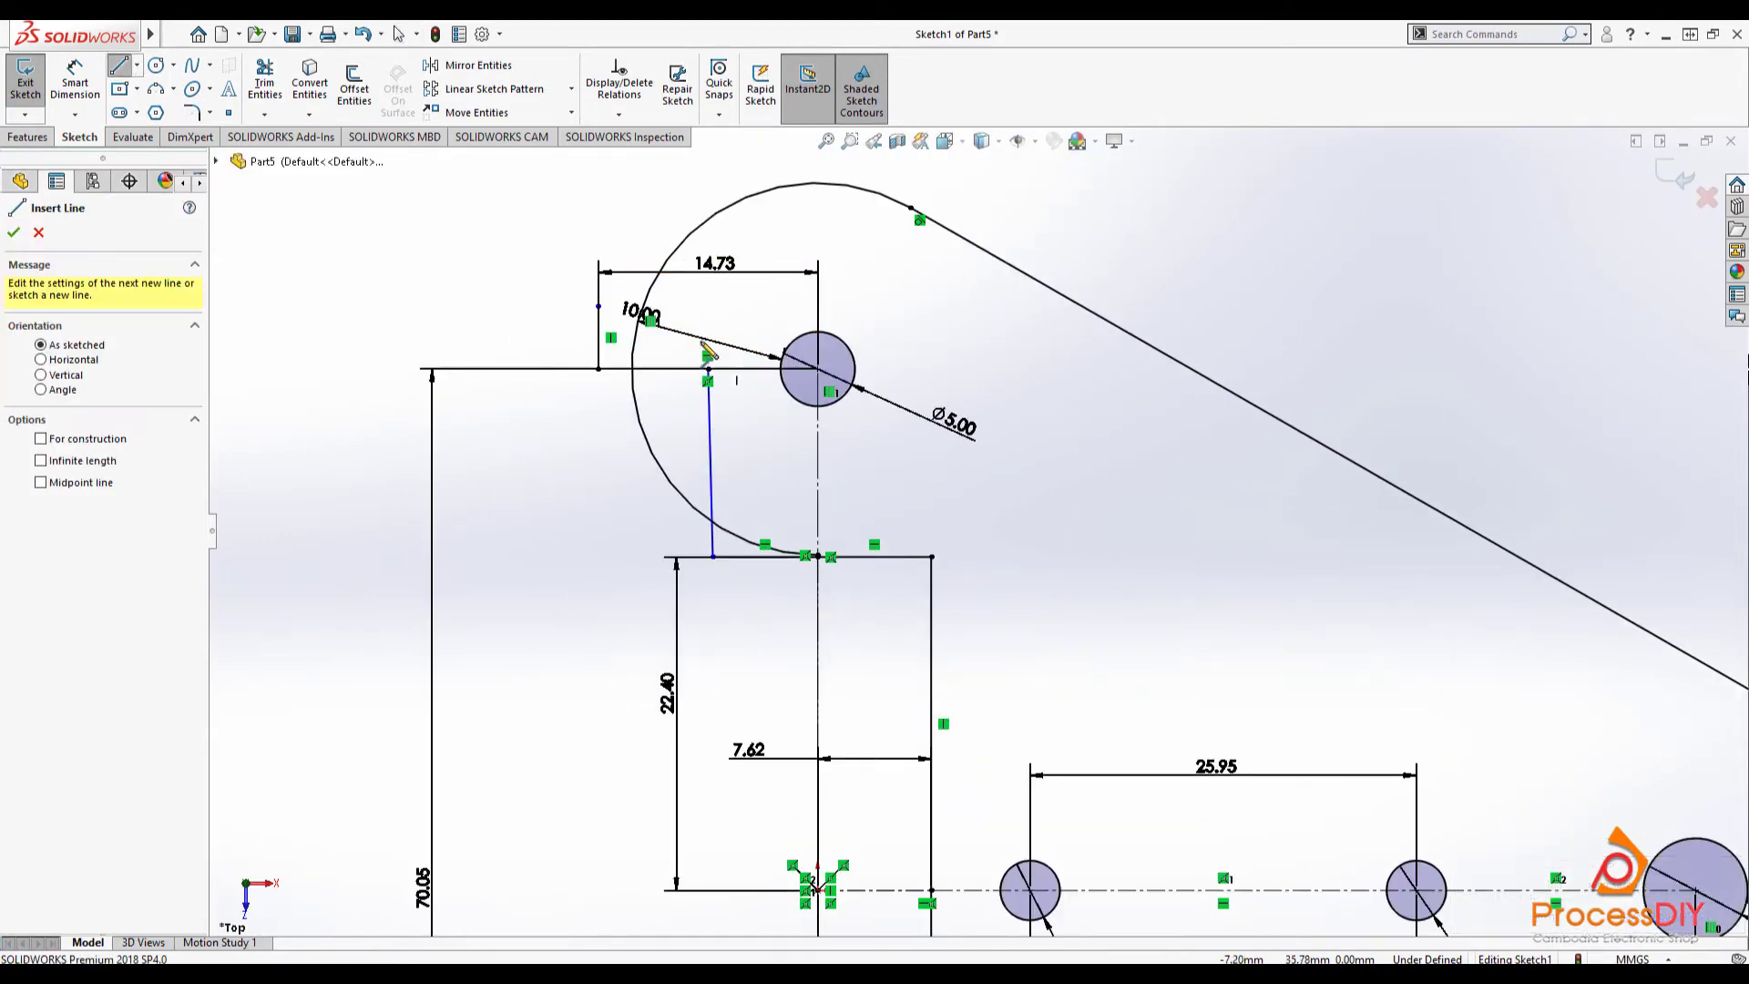
pyautogui.moveTo(708, 369); pyautogui.dragTo(598, 369)
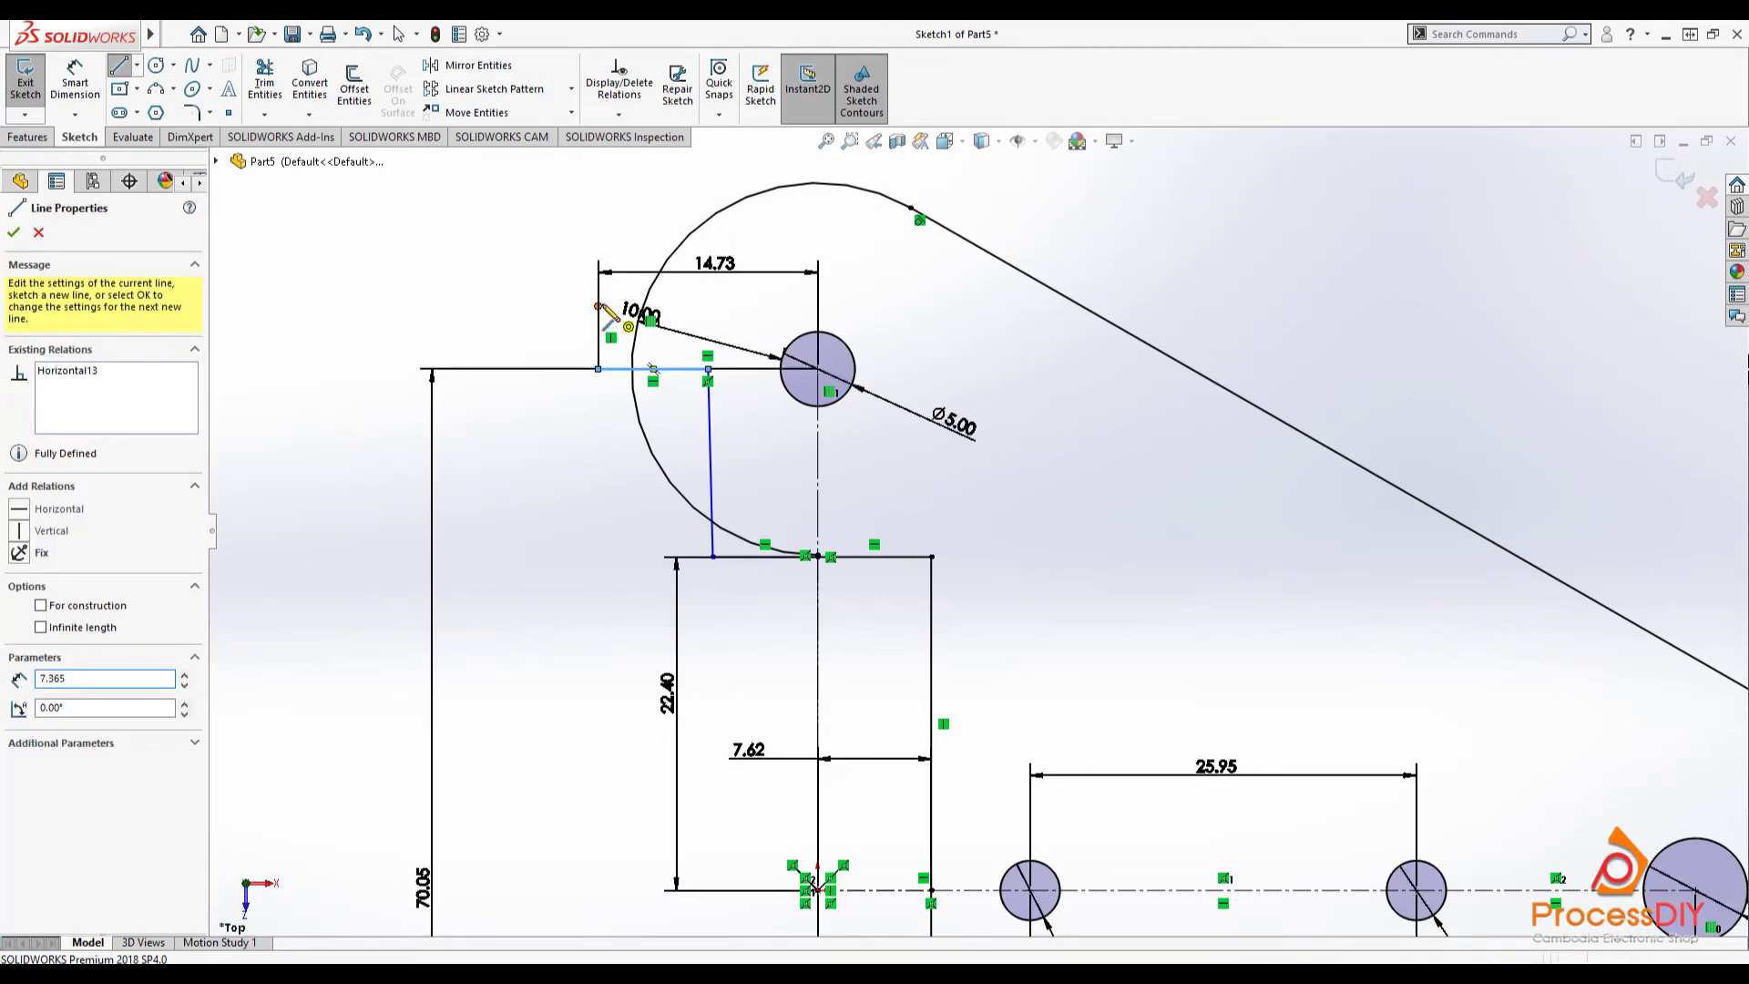
pyautogui.moveTo(598, 306); pyautogui.dragTo(702, 225)
# - Trim the part of the upper offset arc that runs inside the hook and below it
pyautogui.press('t')
pyautogui.moveTo(650, 358); pyautogui.dragTo(688, 453)
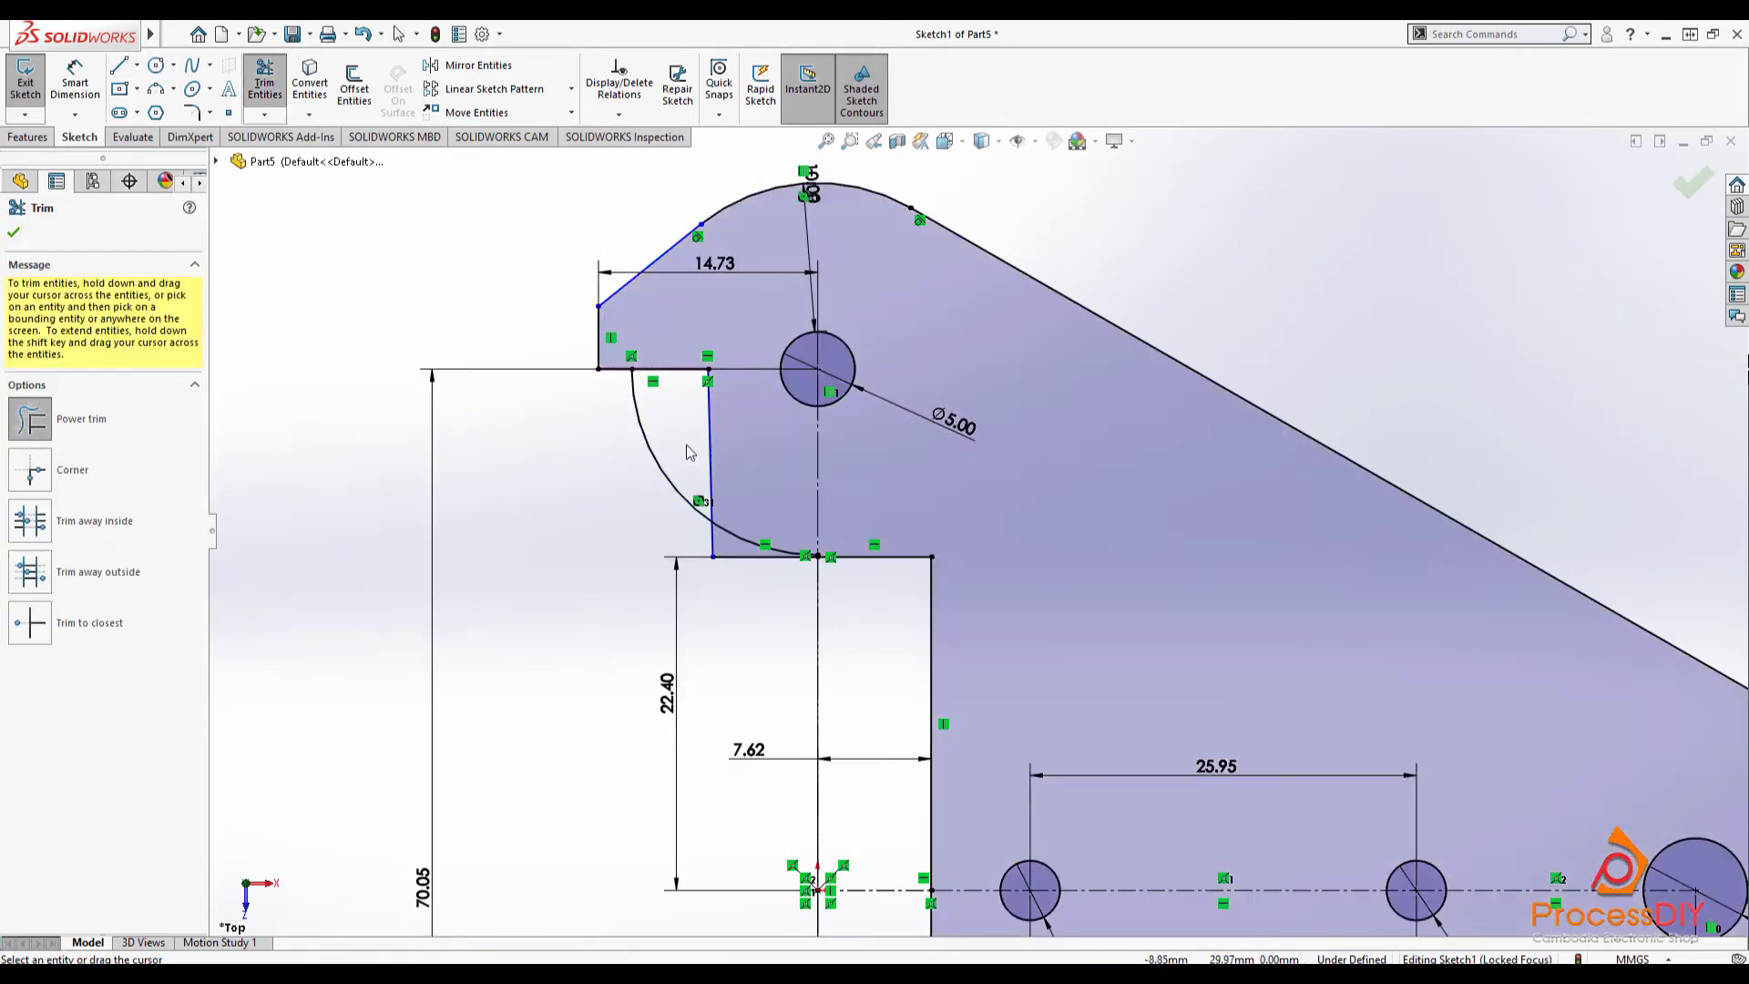
pyautogui.scroll(4, 920, 525)
pyautogui.scroll(-5, 1029, 478)
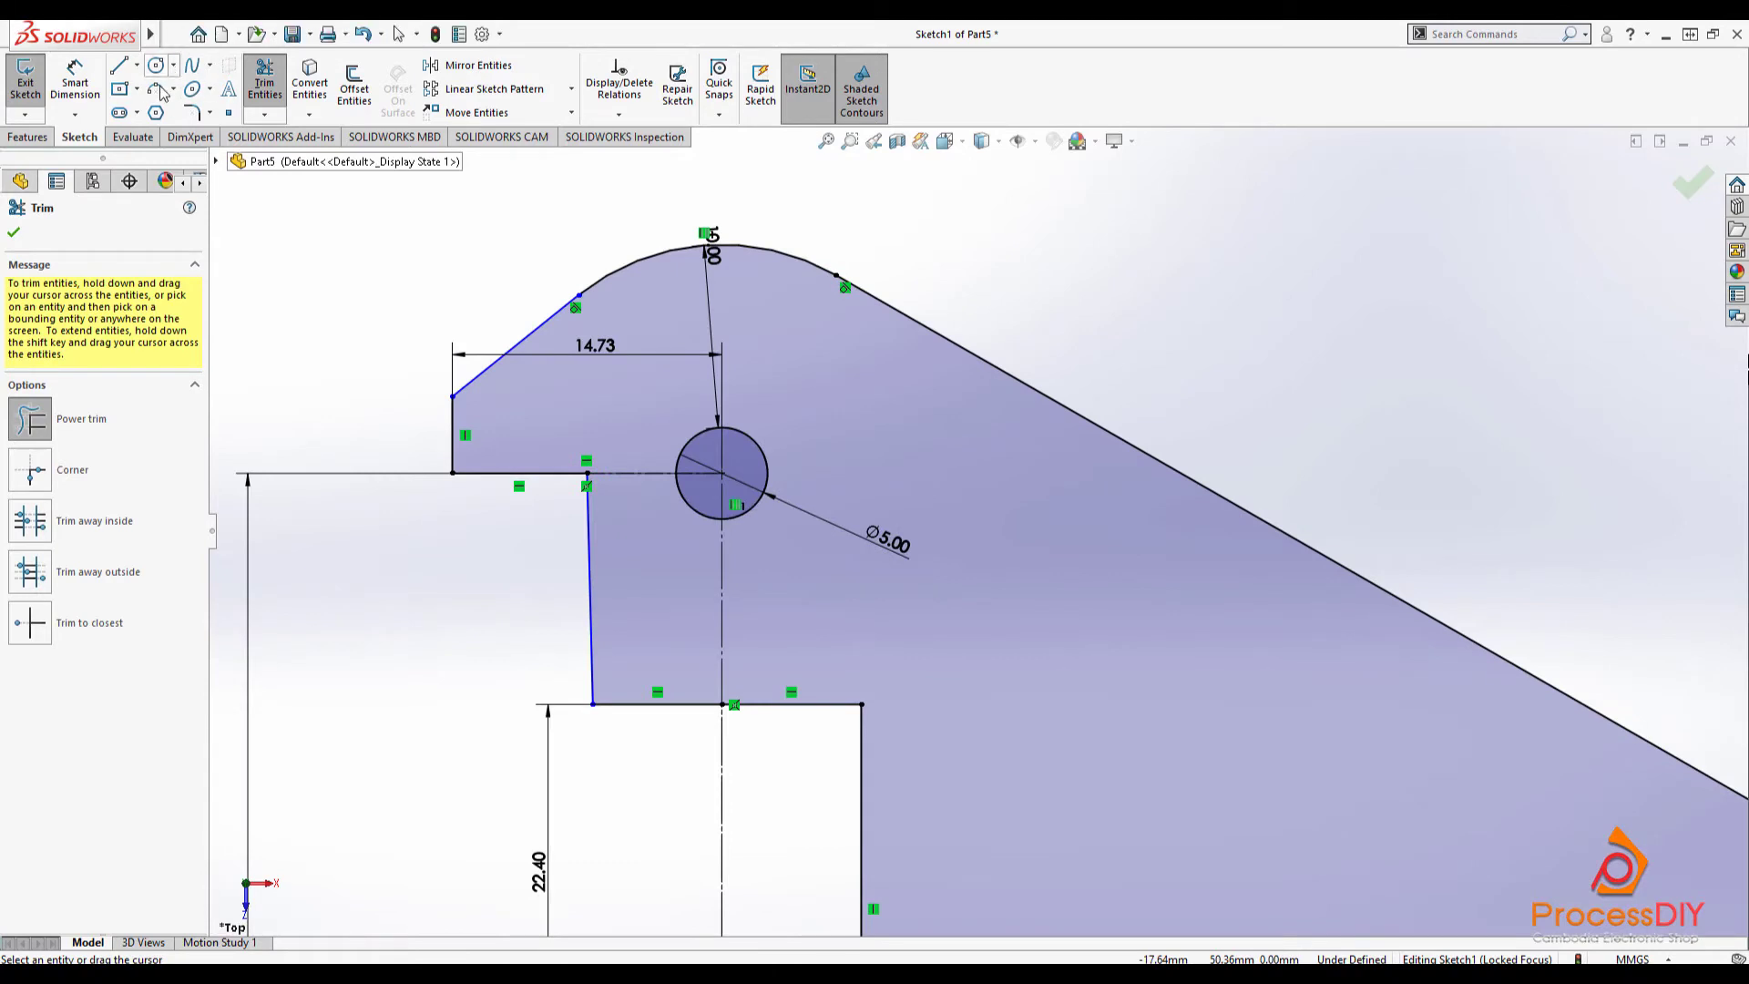
# - Fillet the hook's upper outer corner with a 3 mm radius
pyautogui.click(191, 112)
pyautogui.click(455, 424)
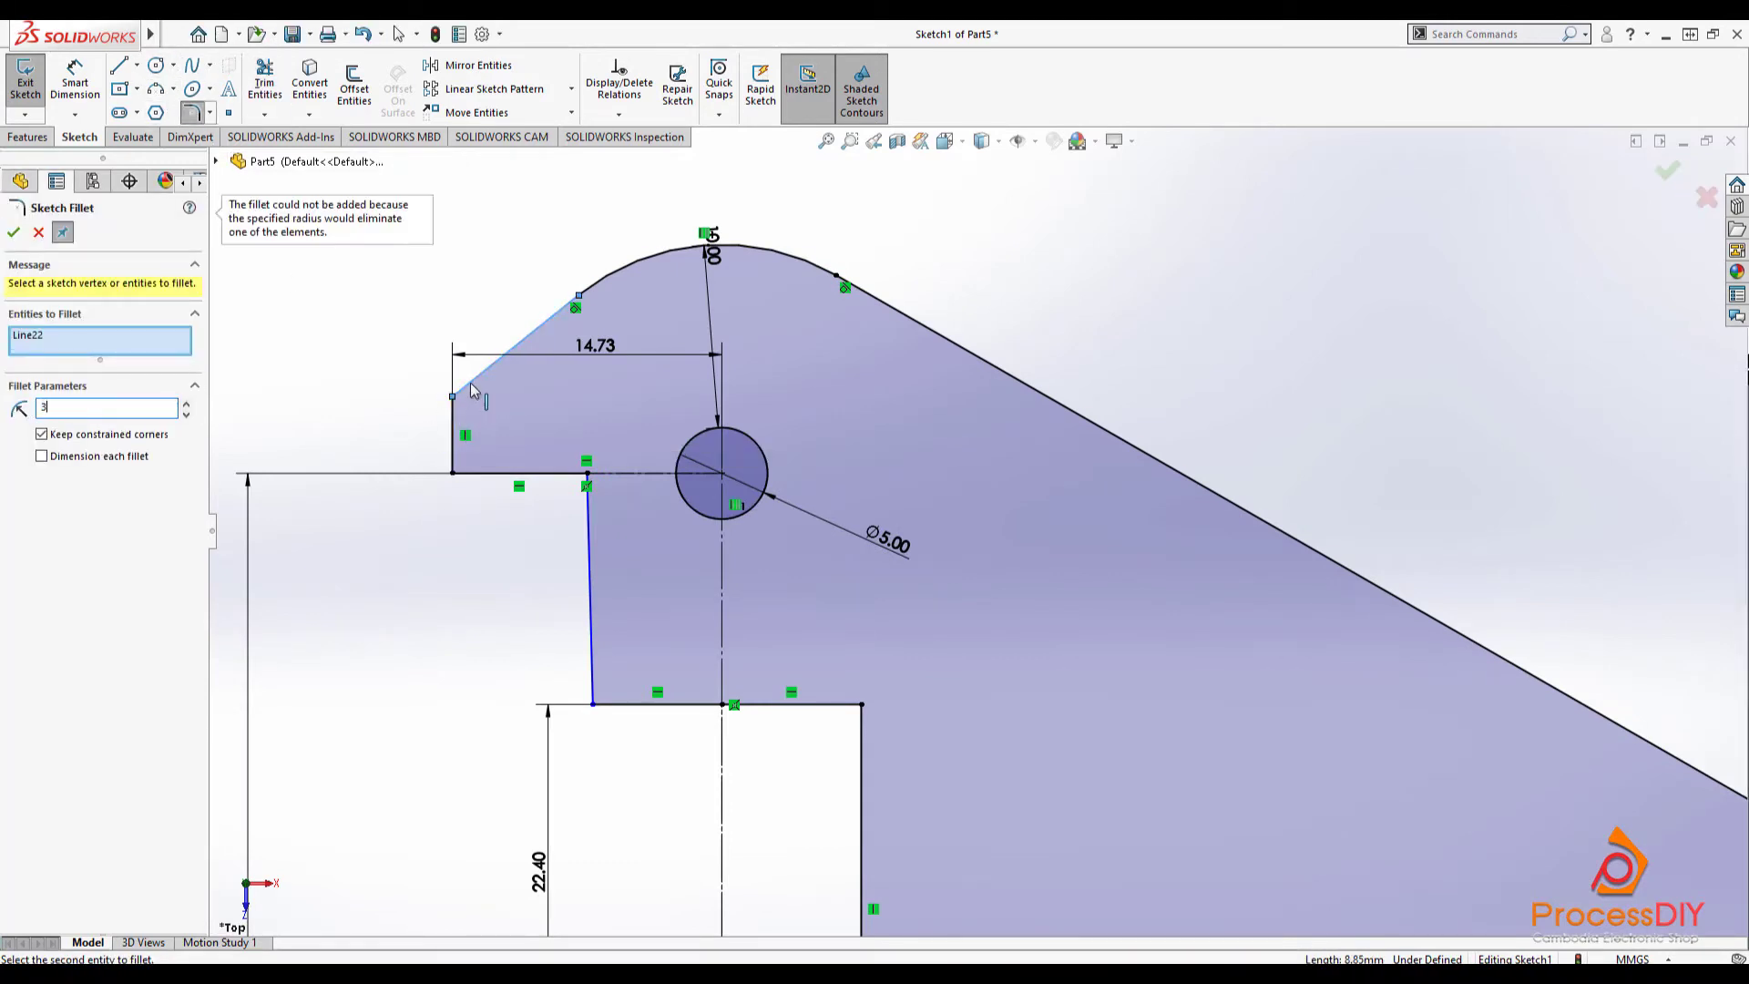
pyautogui.press('Return')
# - Fillet the hook's two lower corners and the three remaining notch corners with a 2 mm radius
pyautogui.click(487, 474)
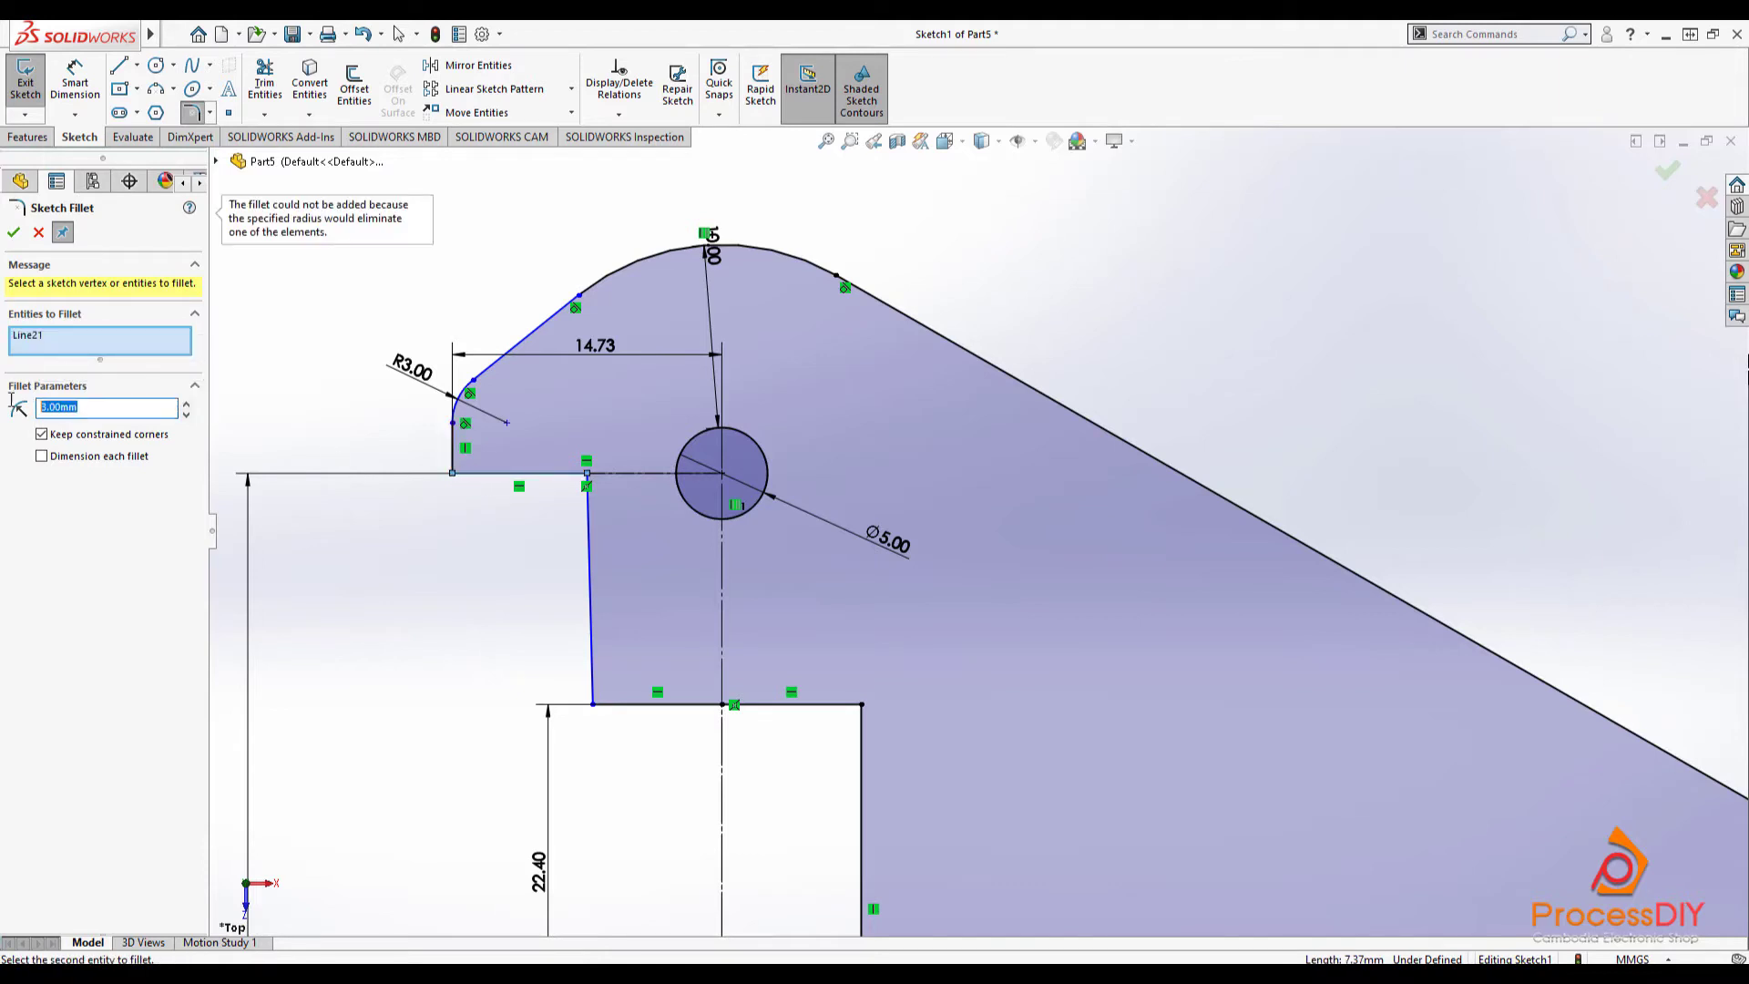
pyautogui.write('2')
pyautogui.click(589, 473)
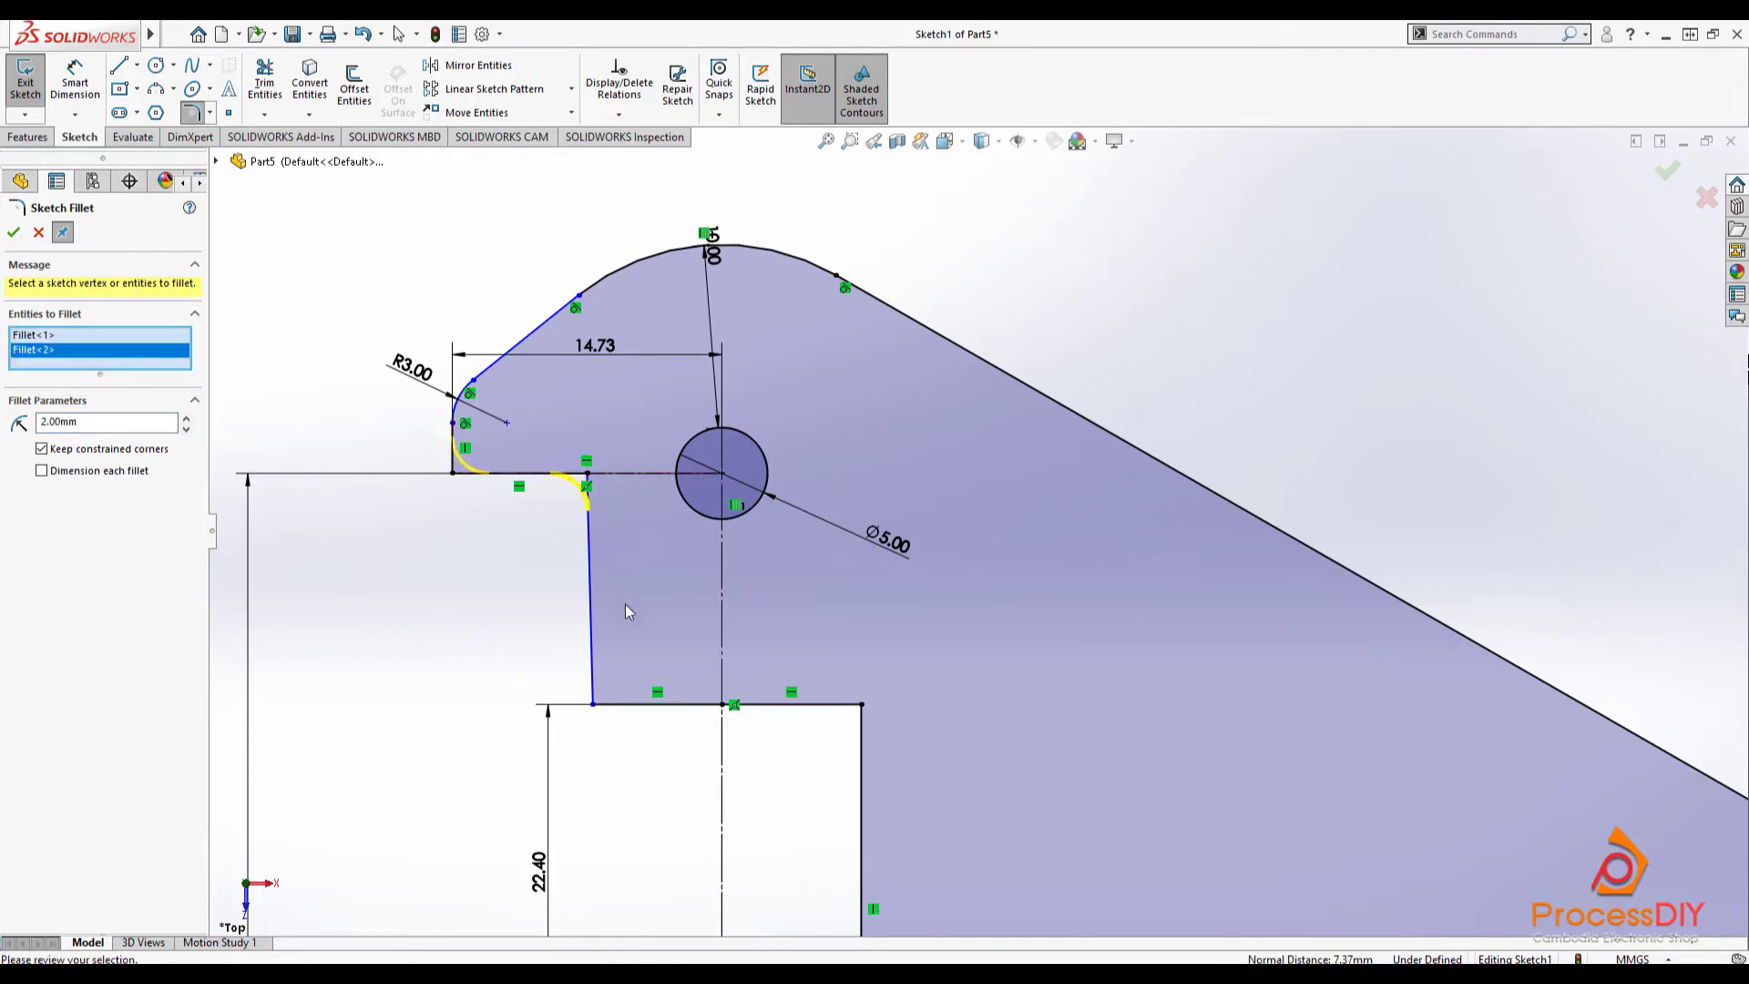
pyautogui.scroll(-1, 628, 610)
pyautogui.click(606, 722)
pyautogui.click(928, 723)
pyautogui.scroll(6, 1015, 779)
pyautogui.scroll(-4, 857, 679)
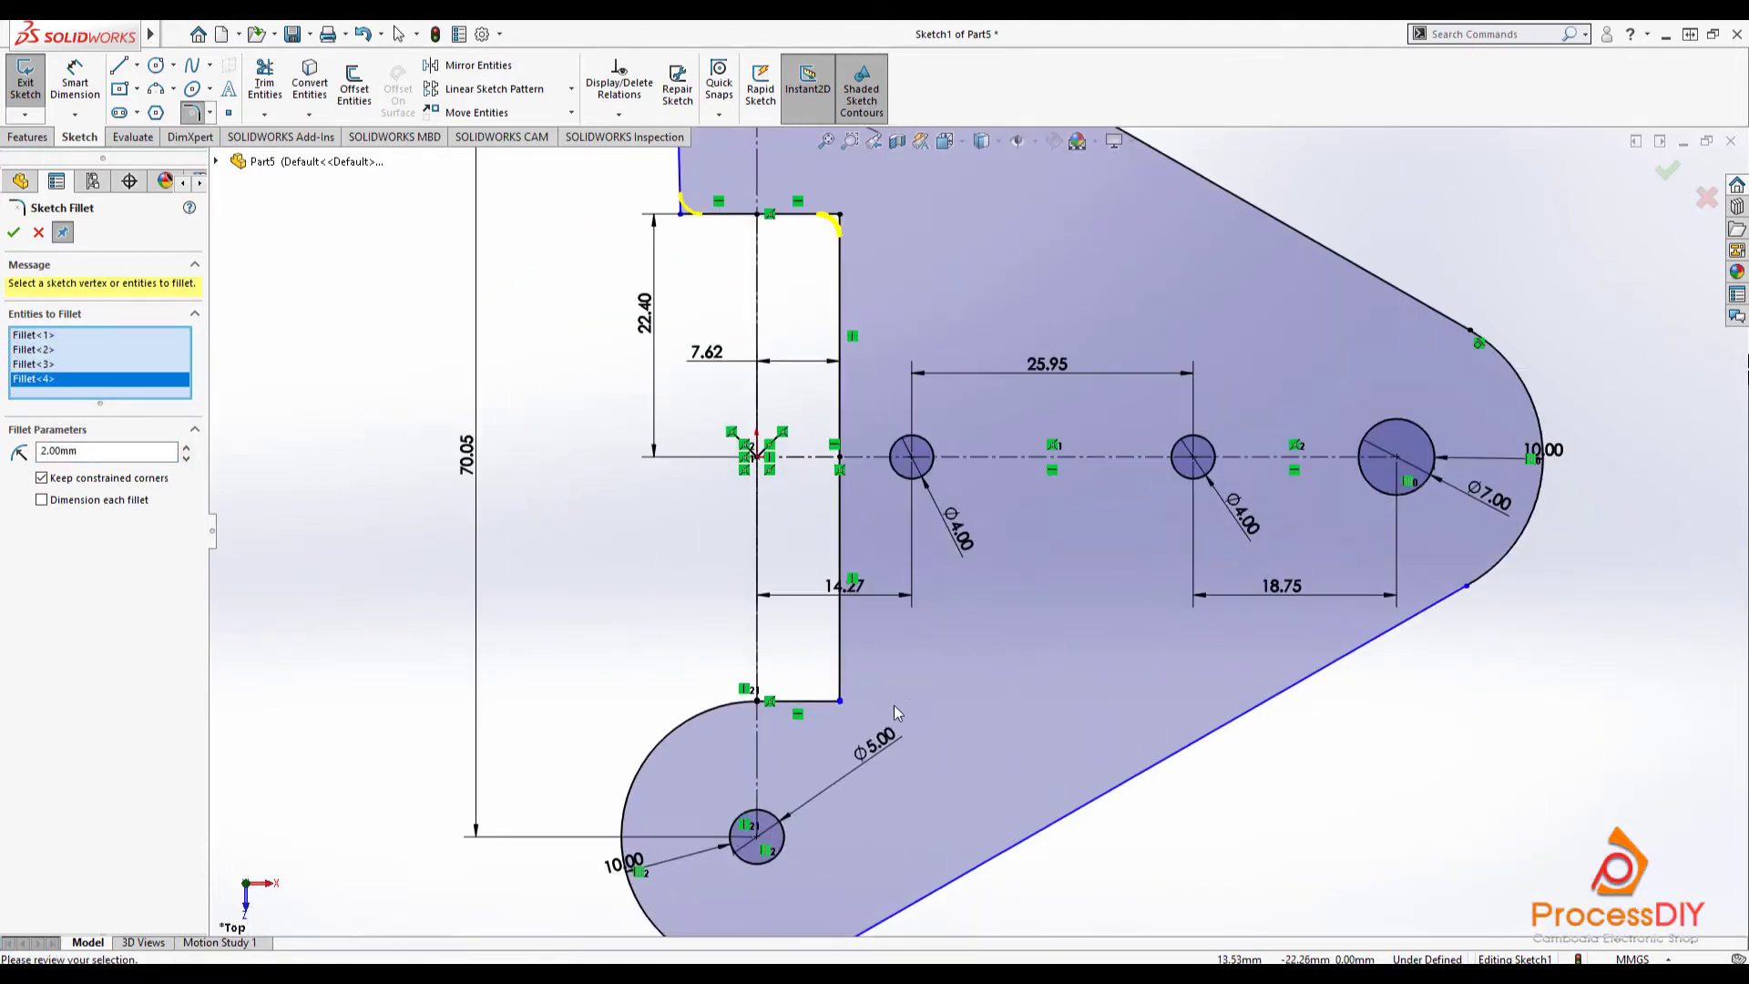
pyautogui.click(833, 667)
pyautogui.scroll(5, 941, 707)
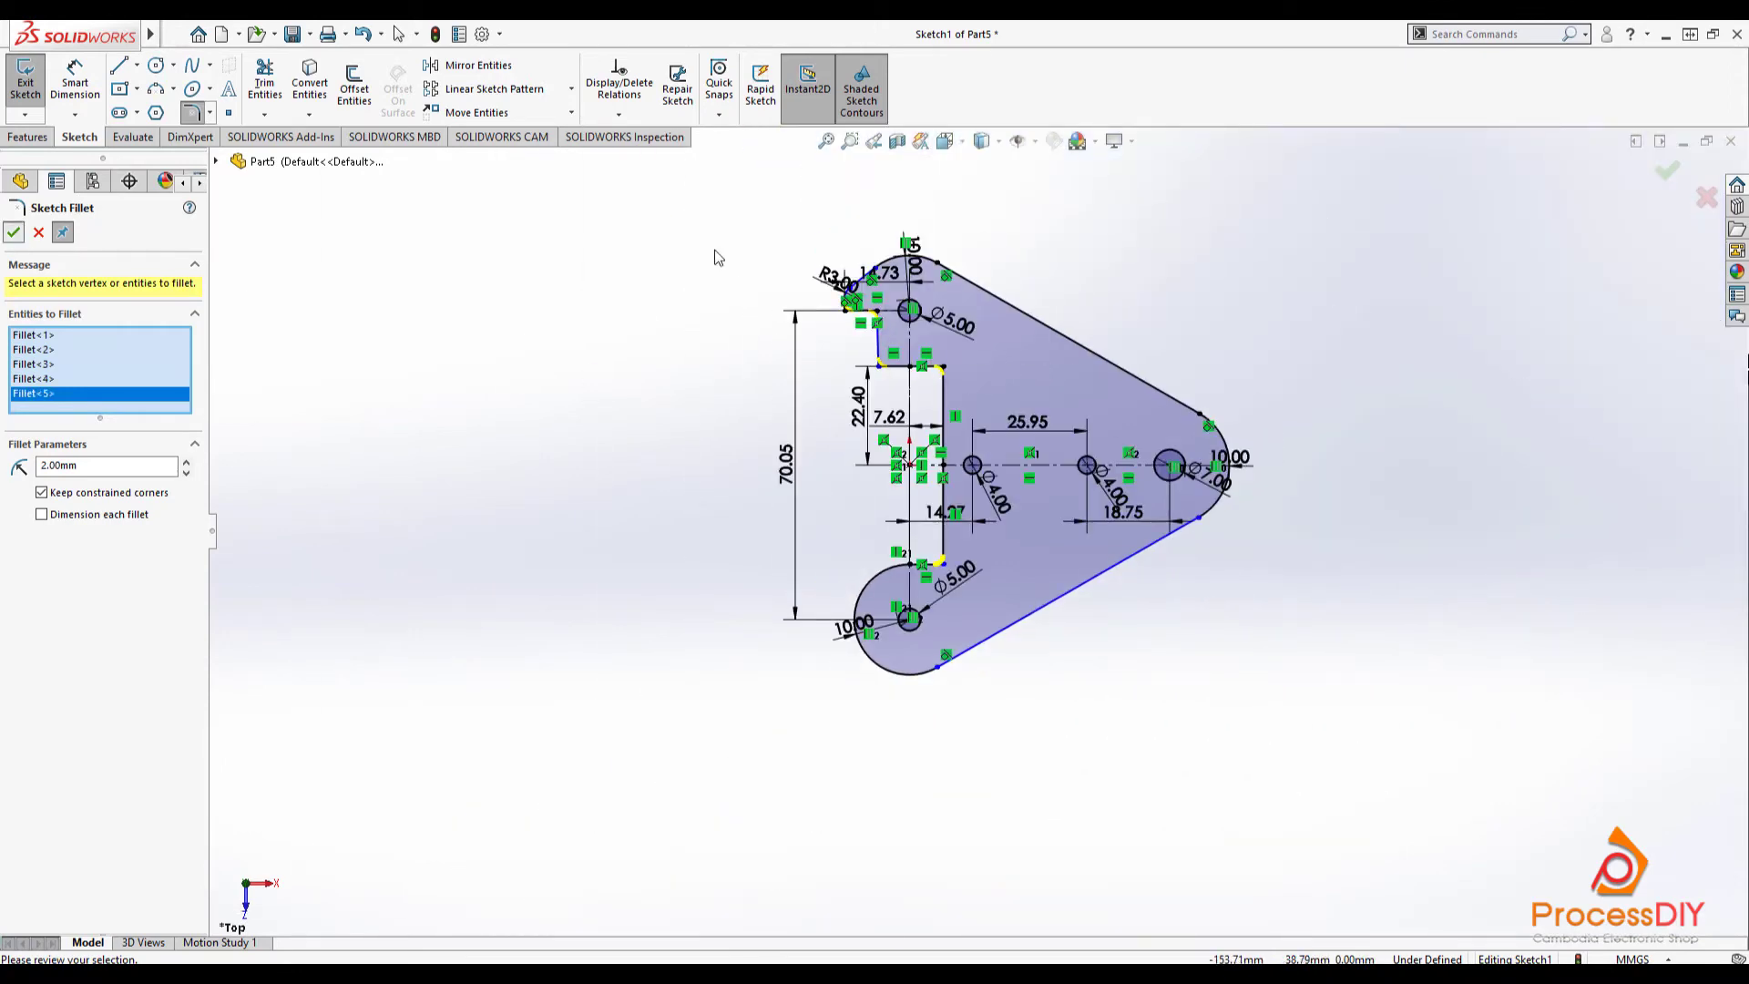
pyautogui.press('Return')
# - Exit the sketch and extrude the bracket profile 3 mm
pyautogui.scroll(-2, 1052, 435)
pyautogui.scroll(4, 1021, 469)
pyautogui.scroll(-3, 1020, 468)
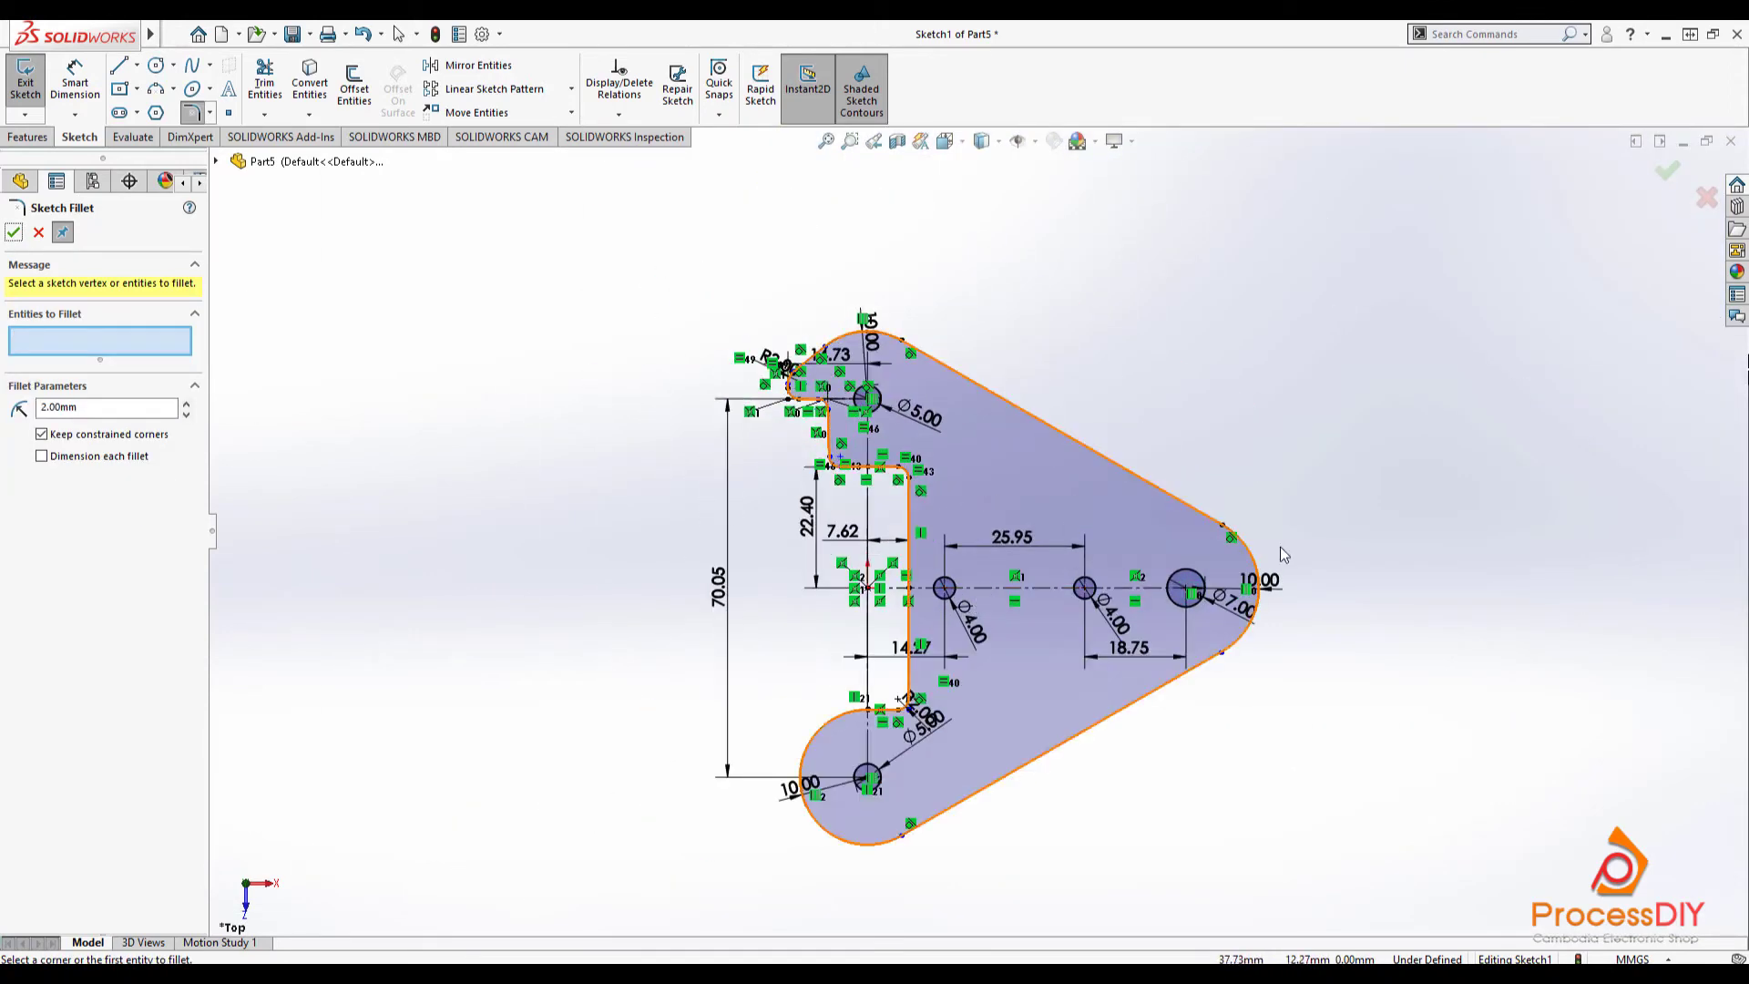
pyautogui.scroll(-1, 1279, 547)
pyautogui.click(1663, 172)
pyautogui.click(1663, 172)
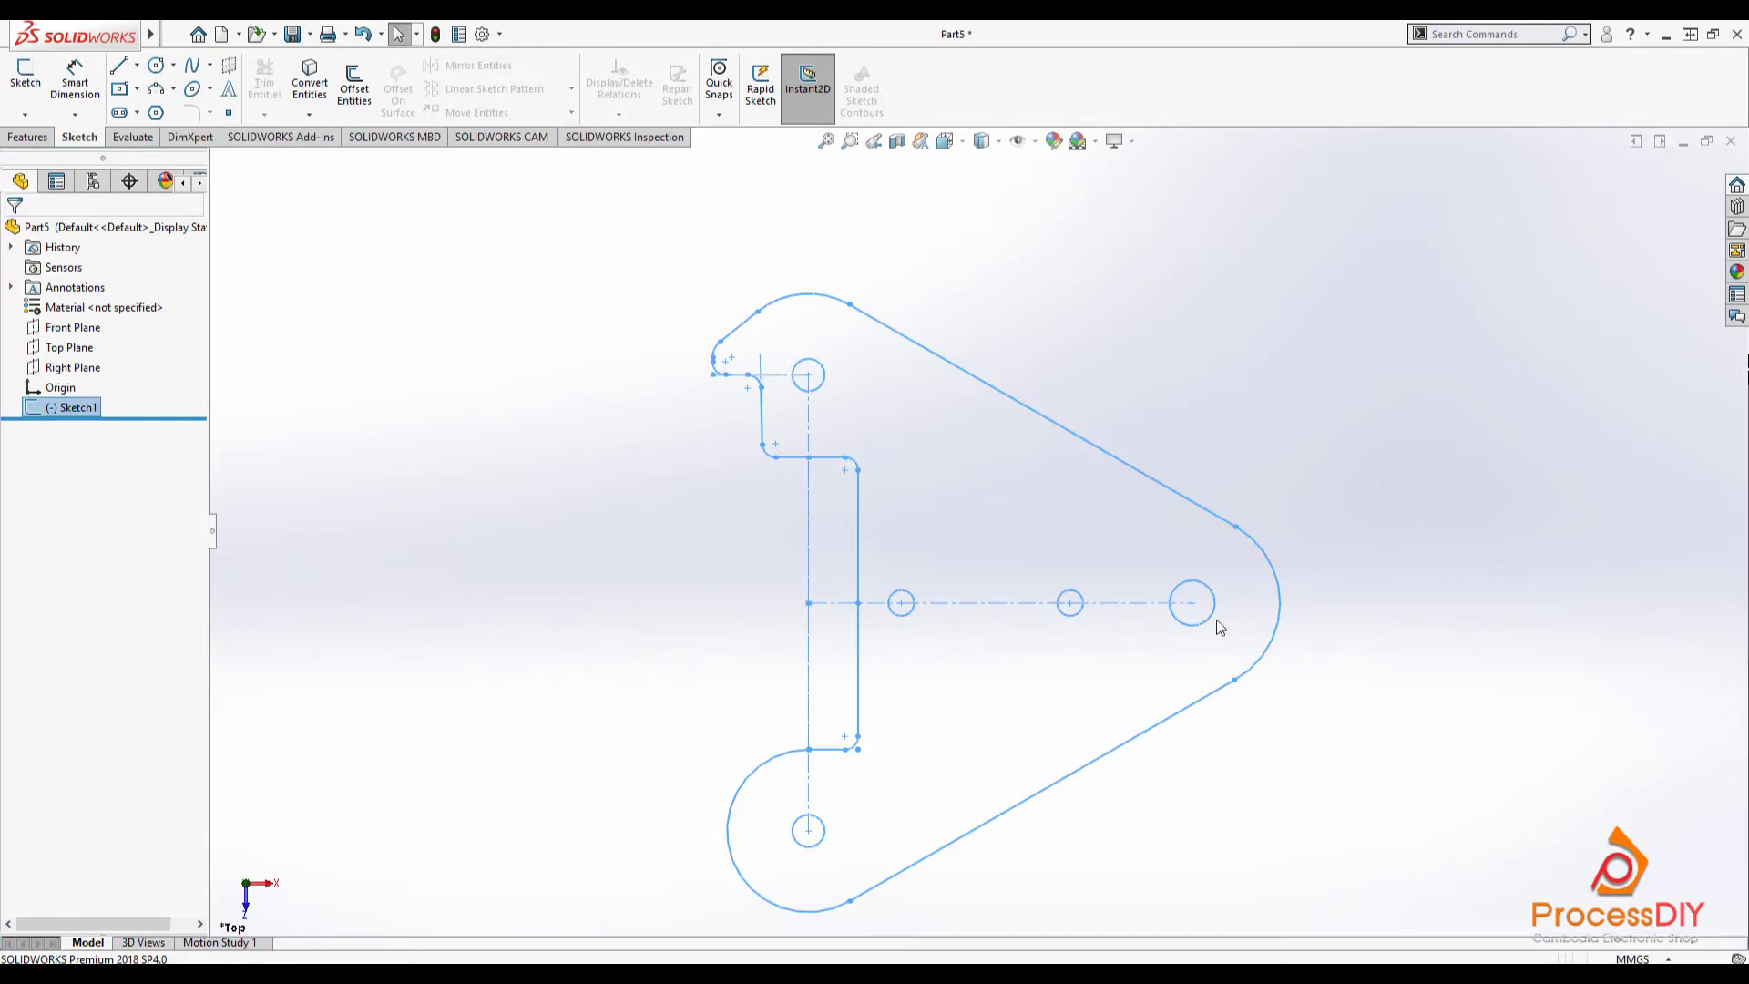
pyautogui.scroll(3, 845, 482)
pyautogui.click(28, 136)
pyautogui.click(32, 82)
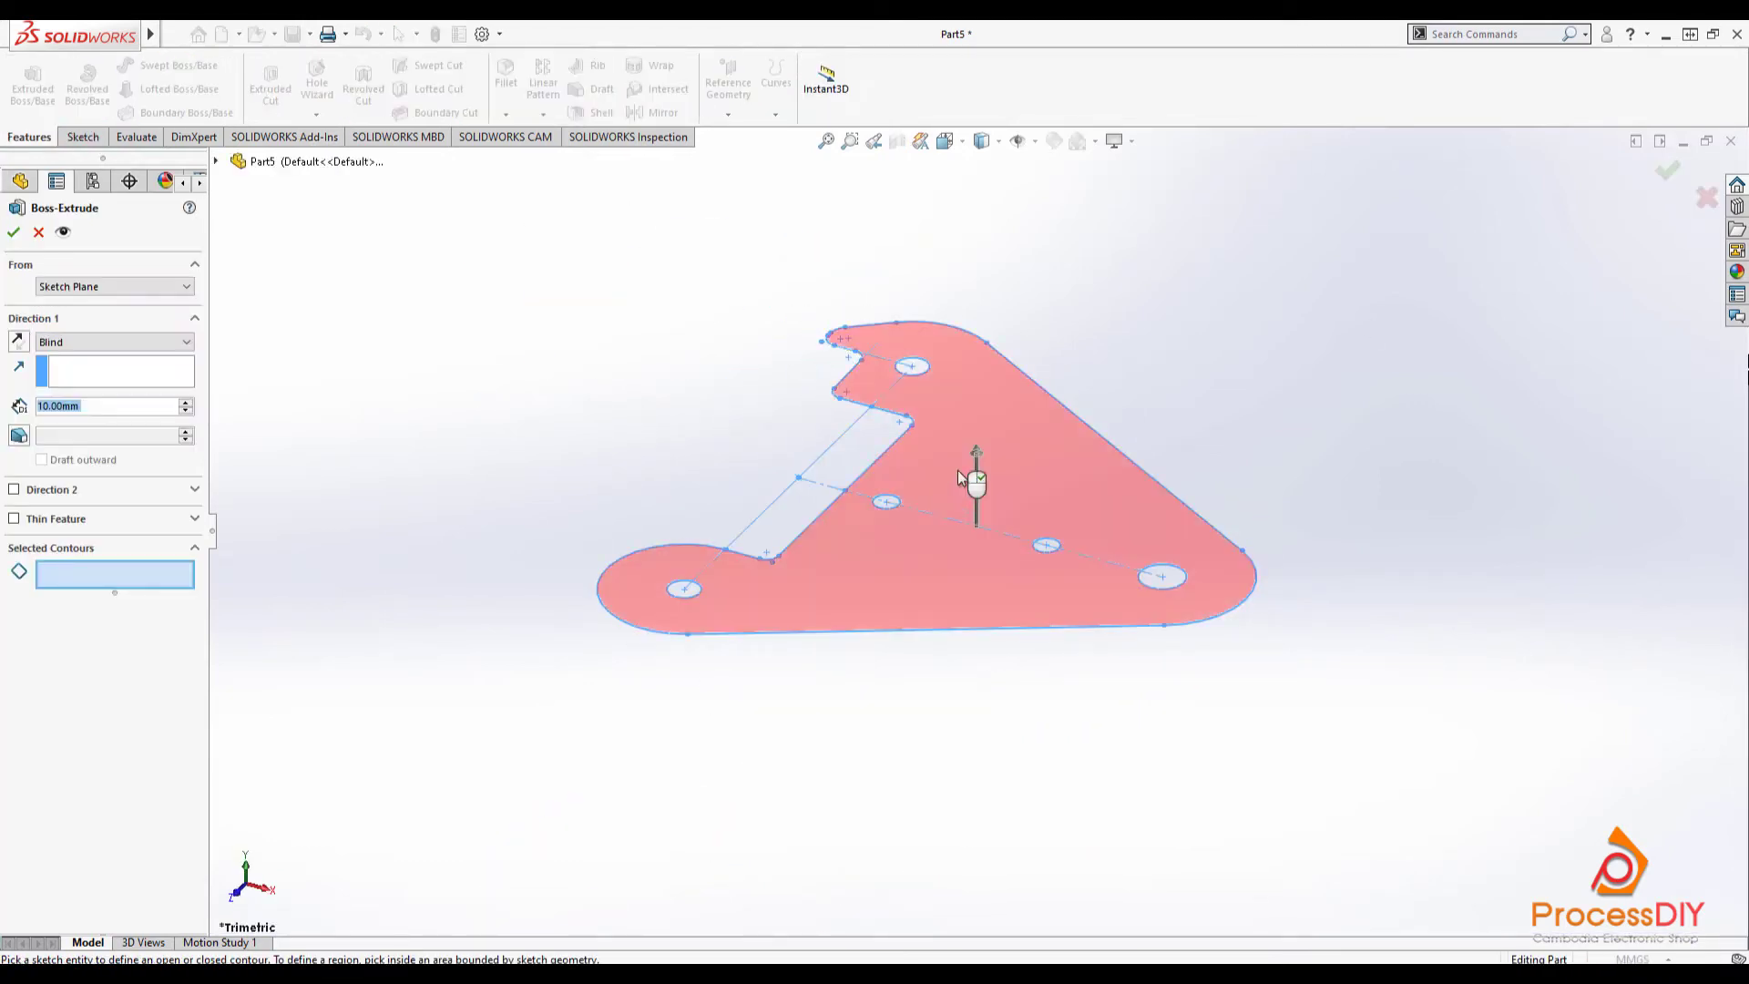
pyautogui.write('3')
pyautogui.click(15, 234)
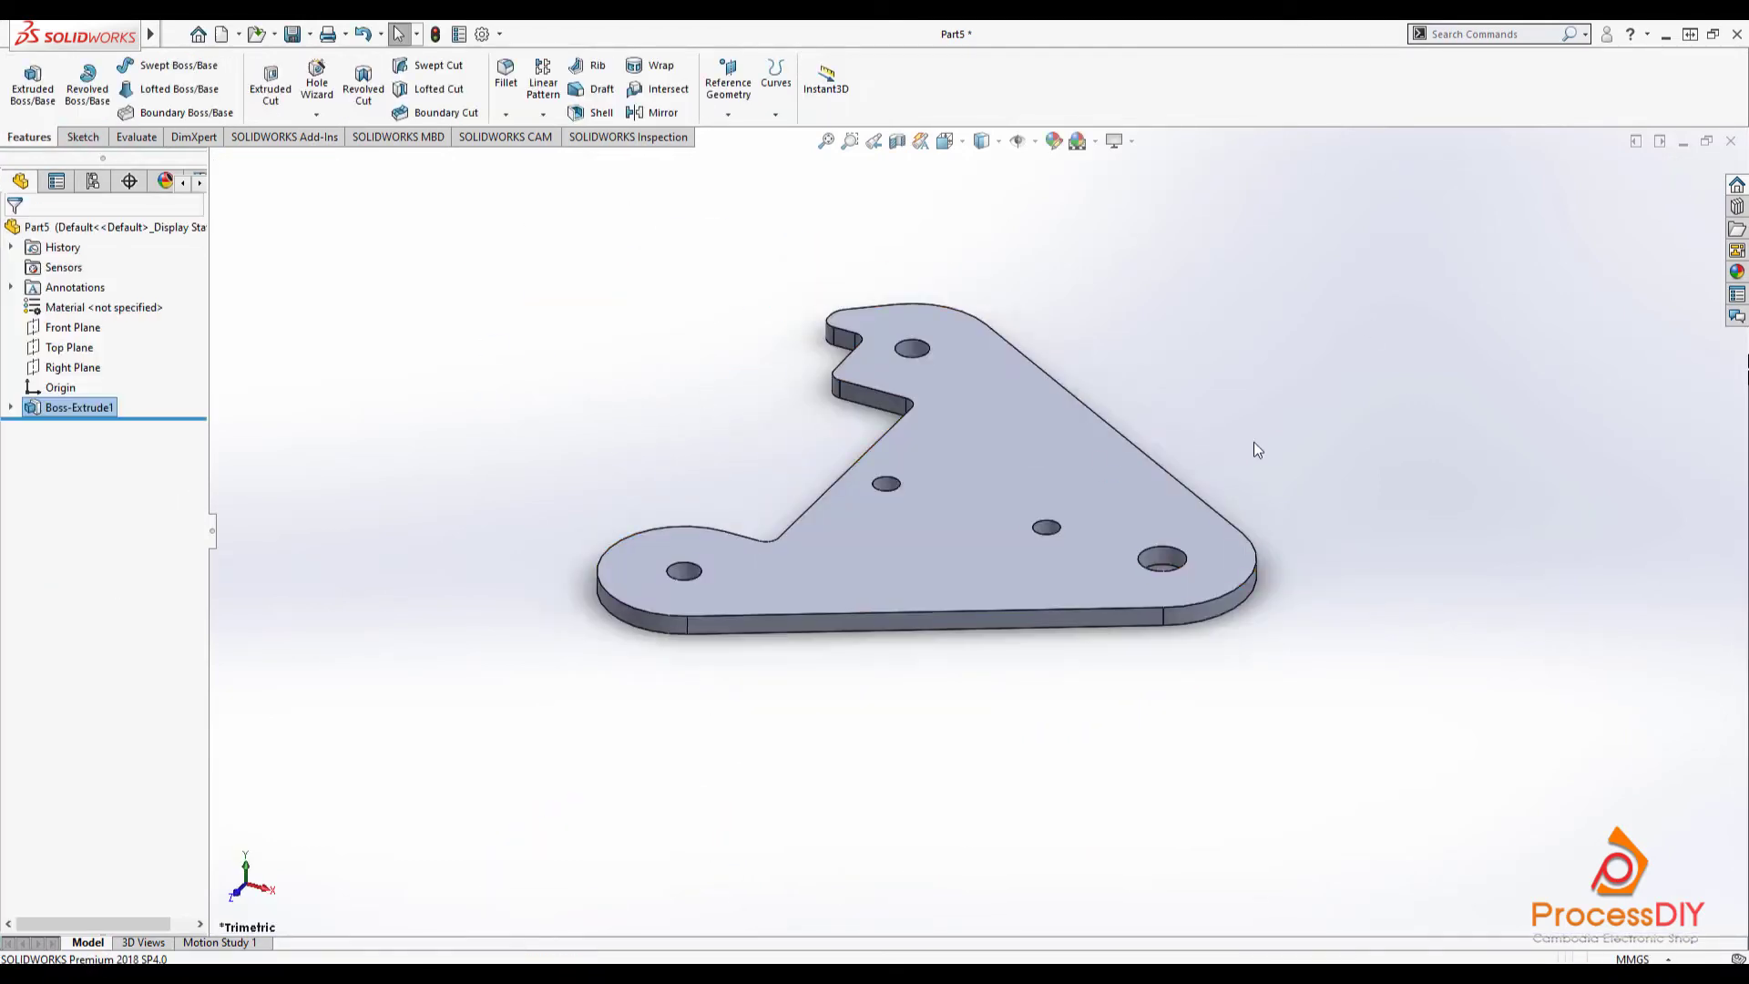
# - View the extruded plate from below and examine the motor bracket in the Assem2 assembly
pyautogui.moveTo(1253, 441); pyautogui.dragTo(1002, 274, button='middle')
pyautogui.press('space')
pyautogui.click(970, 393)
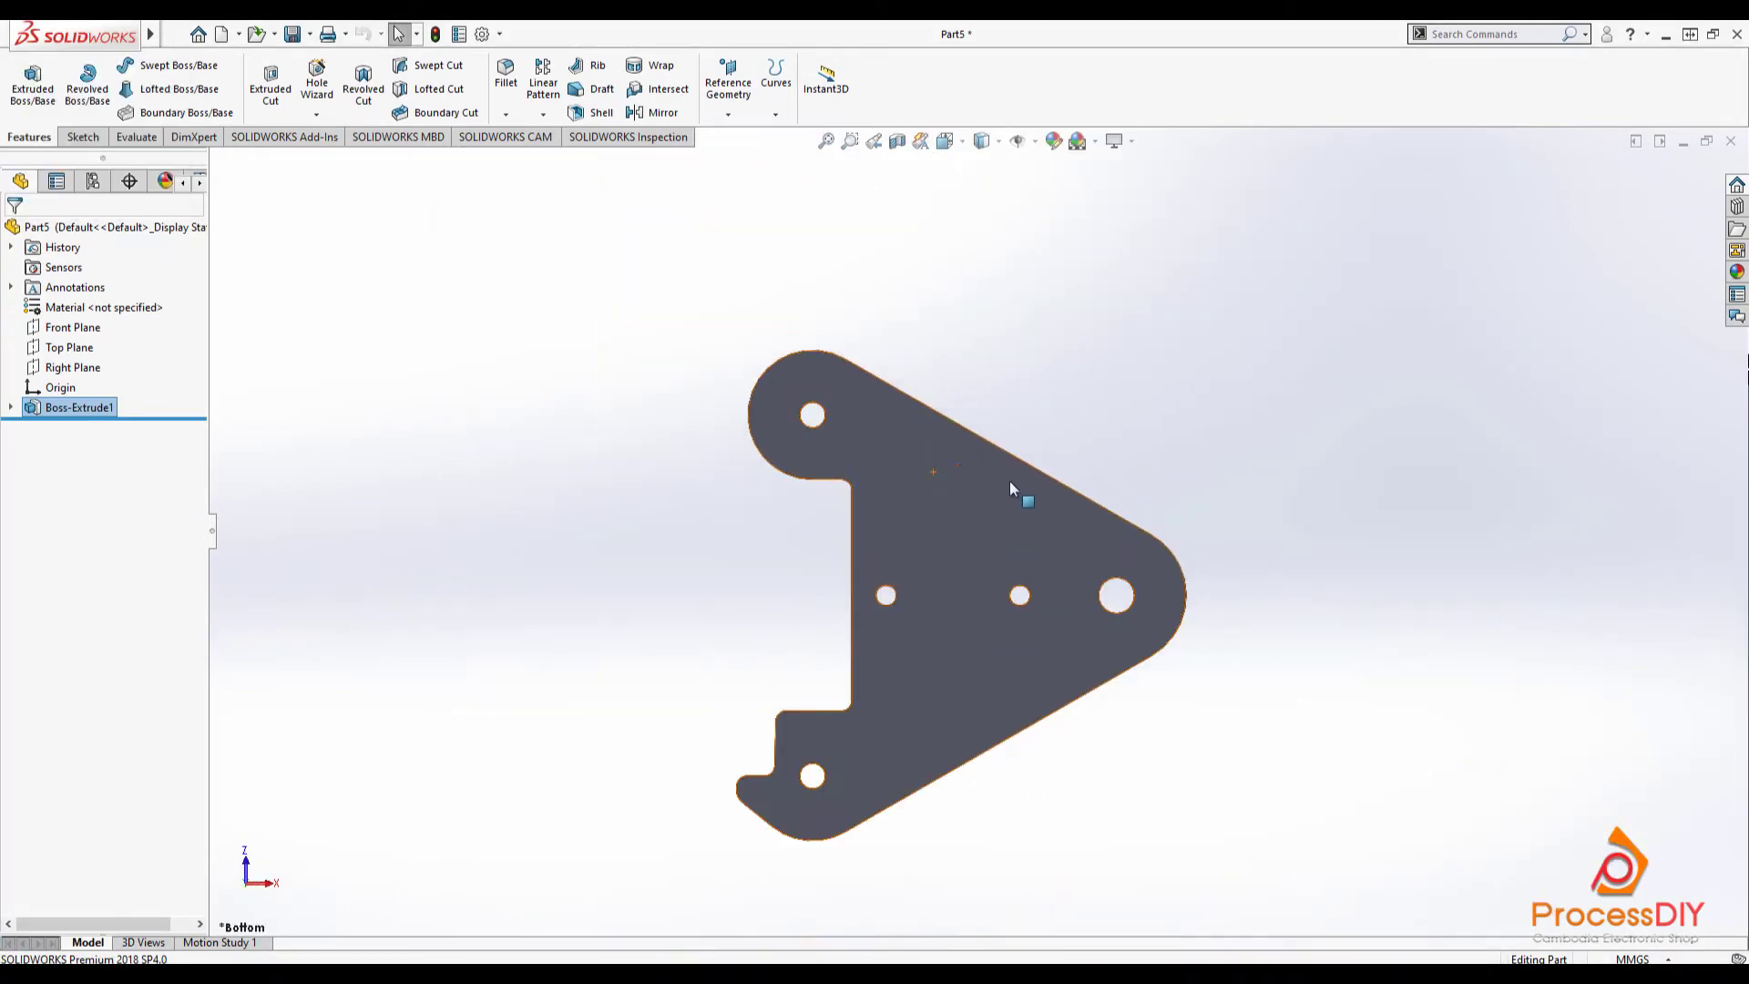
pyautogui.click(904, 935)
pyautogui.scroll(4, 1074, 532)
pyautogui.moveTo(1075, 532); pyautogui.dragTo(958, 506, button='middle')
pyautogui.moveTo(780, 969)
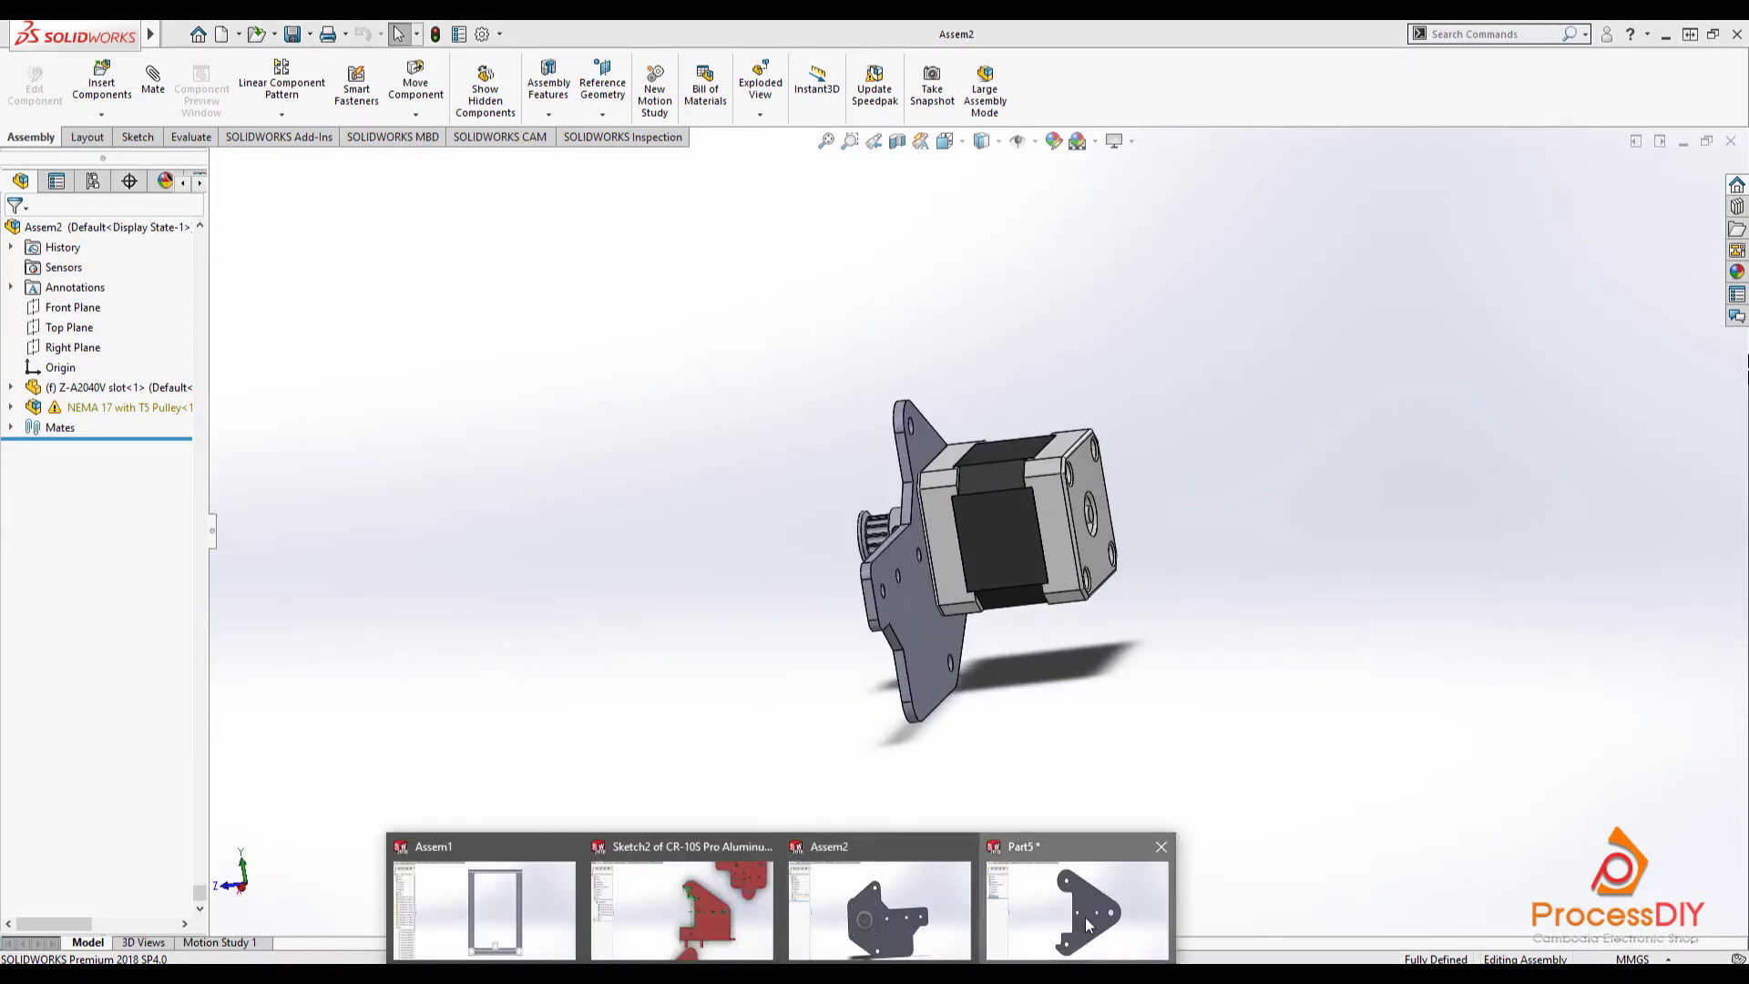
# - Save the new part as Z-B2040V slot in the 3D Prcessdiy folder, showing the existing files as icons
pyautogui.click(1075, 915)
pyautogui.click(174, 34)
pyautogui.click(200, 256)
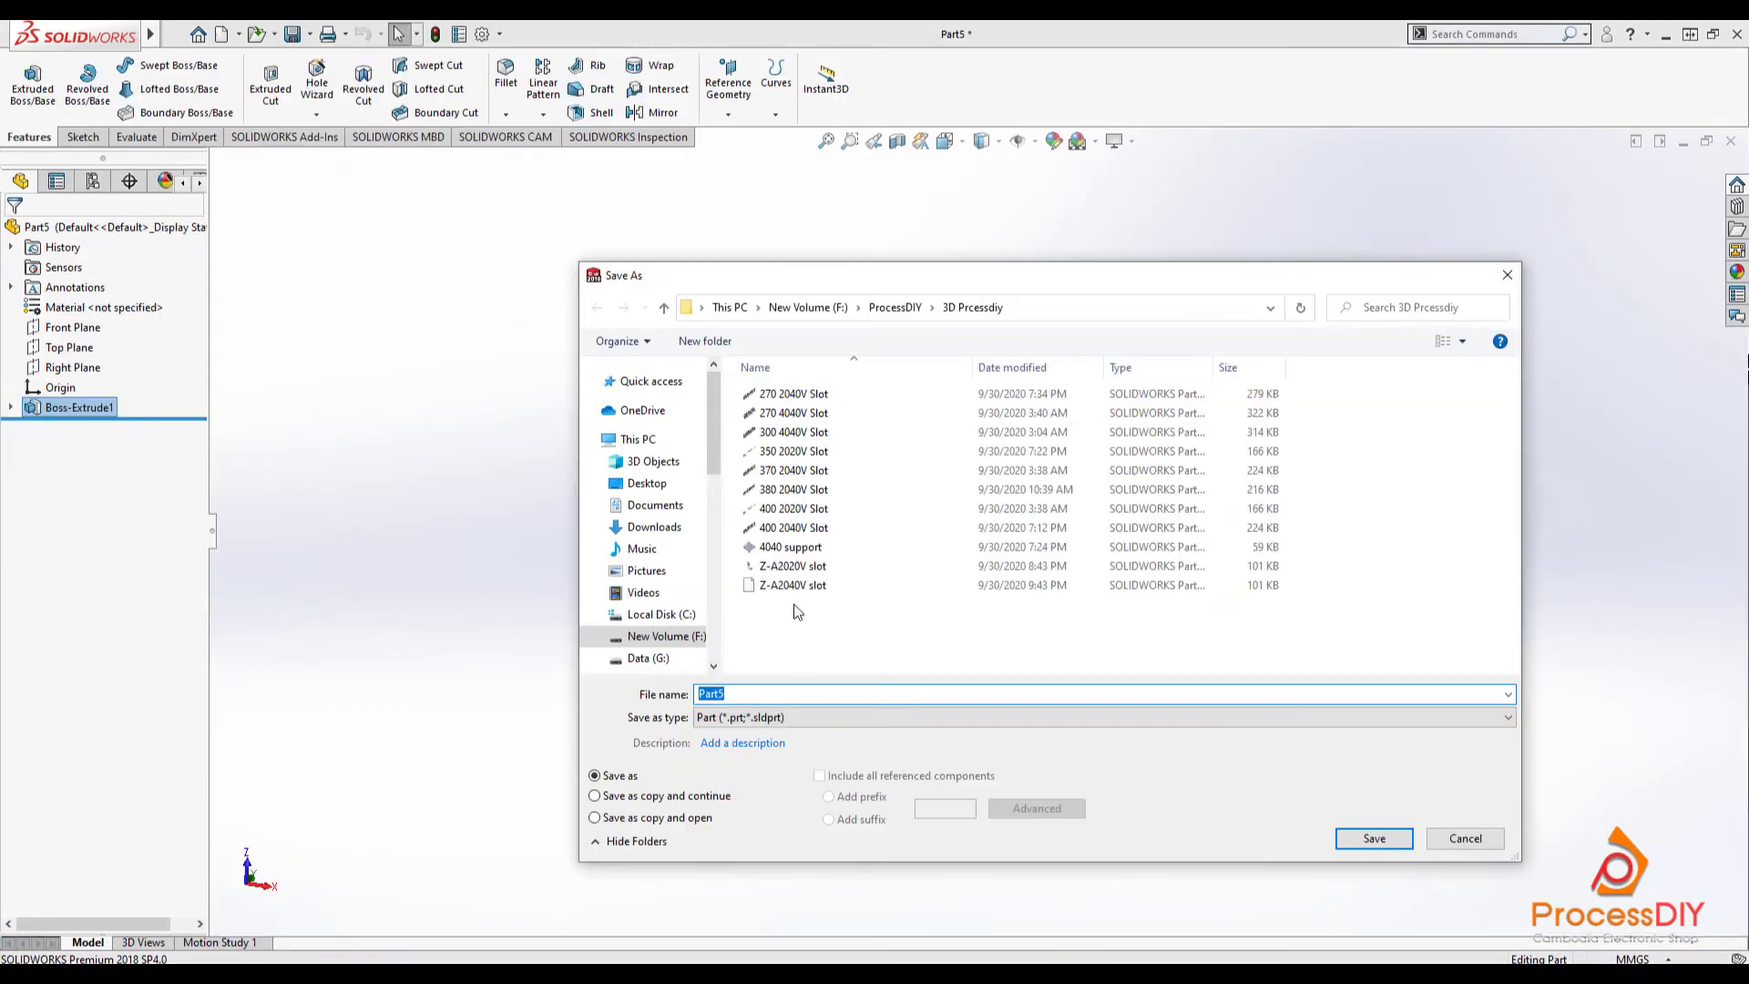
pyautogui.click(1462, 341)
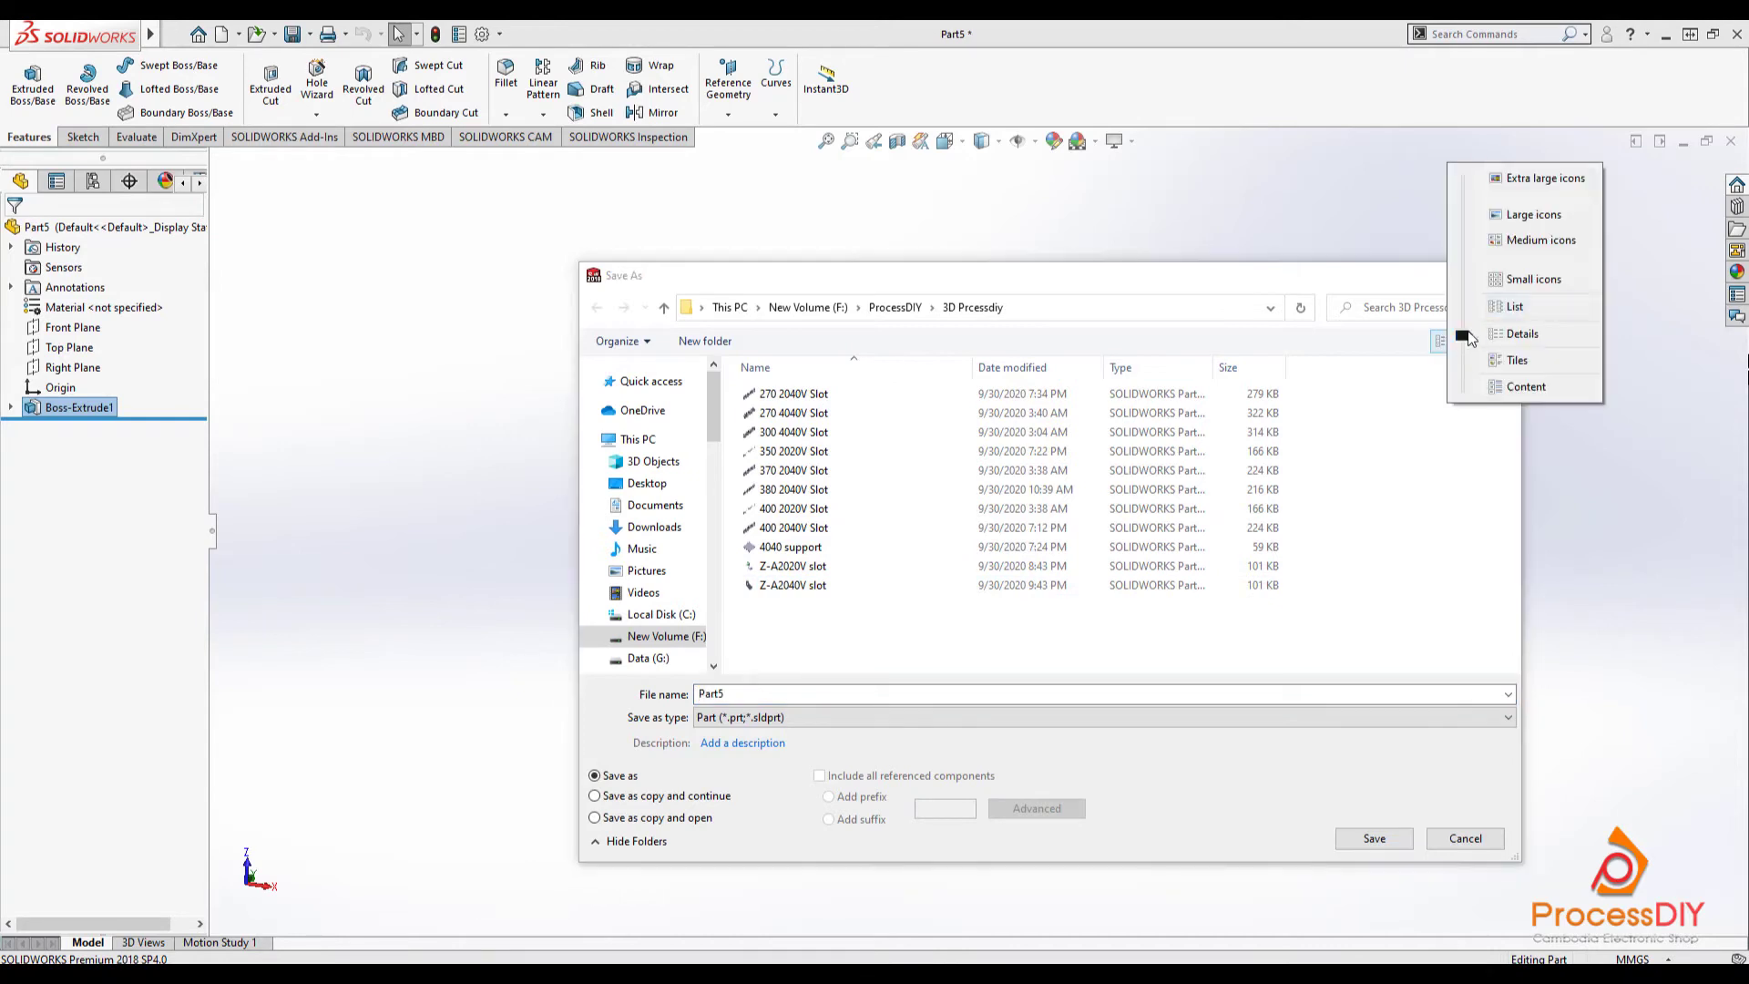
pyautogui.click(1463, 219)
pyautogui.click(791, 491)
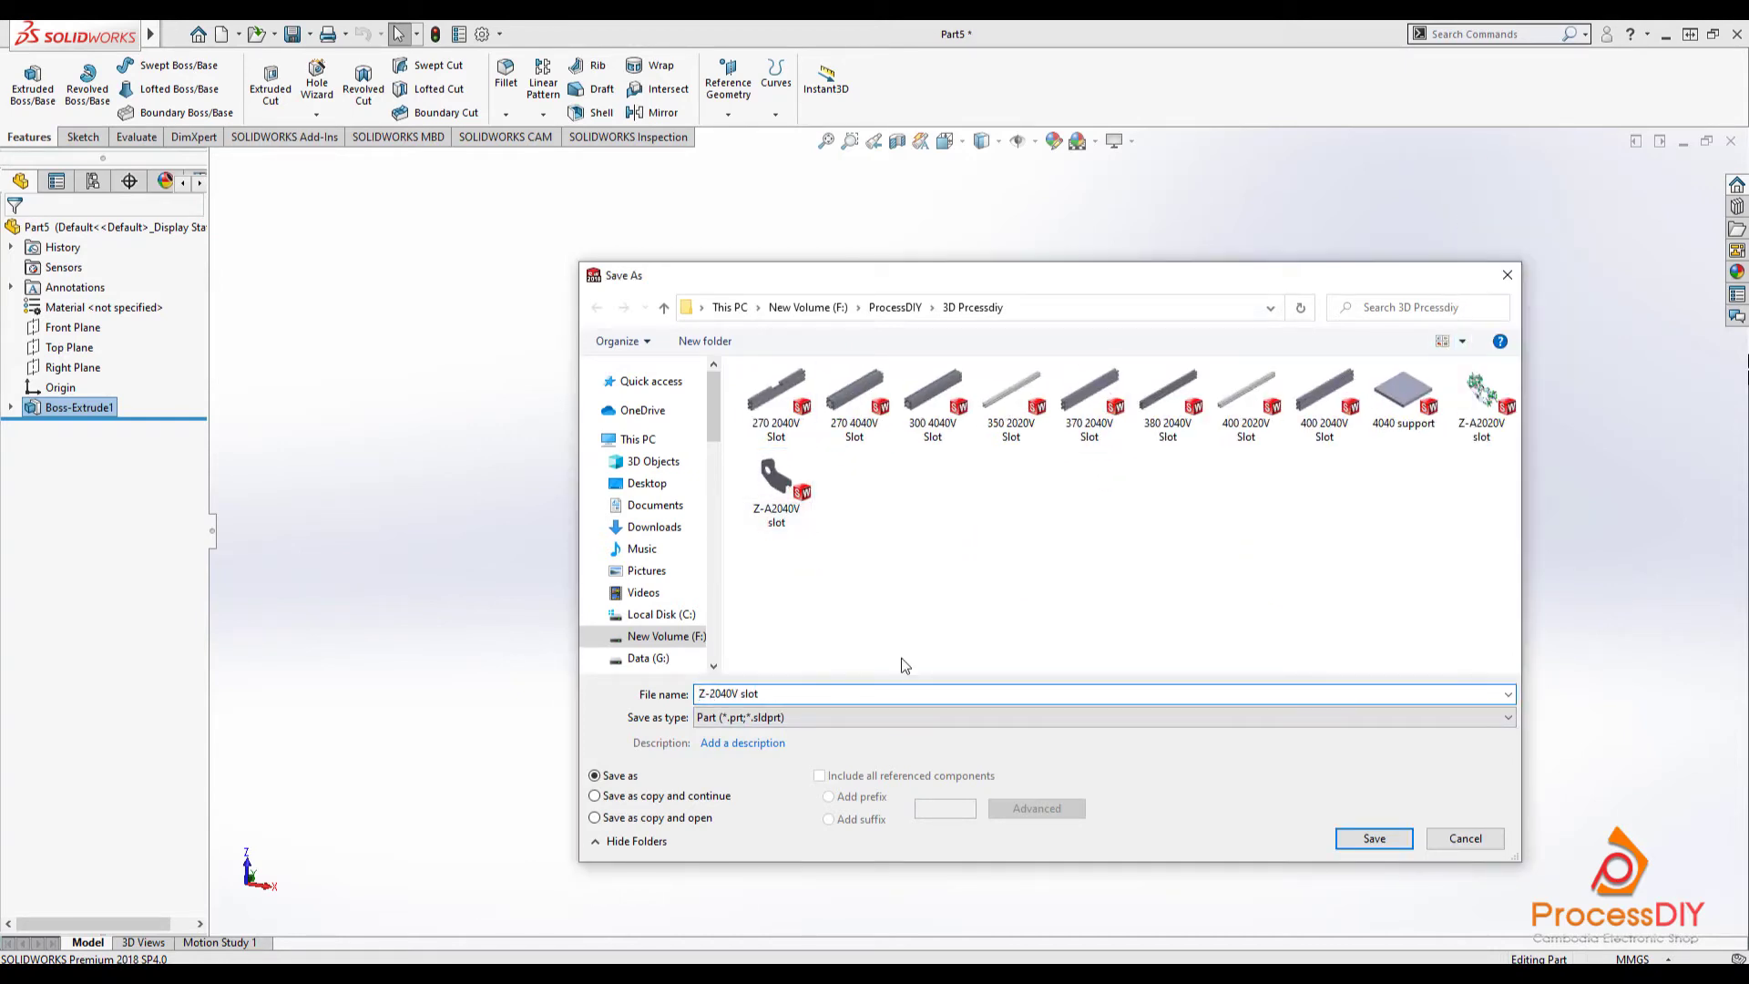
pyautogui.click(1365, 846)
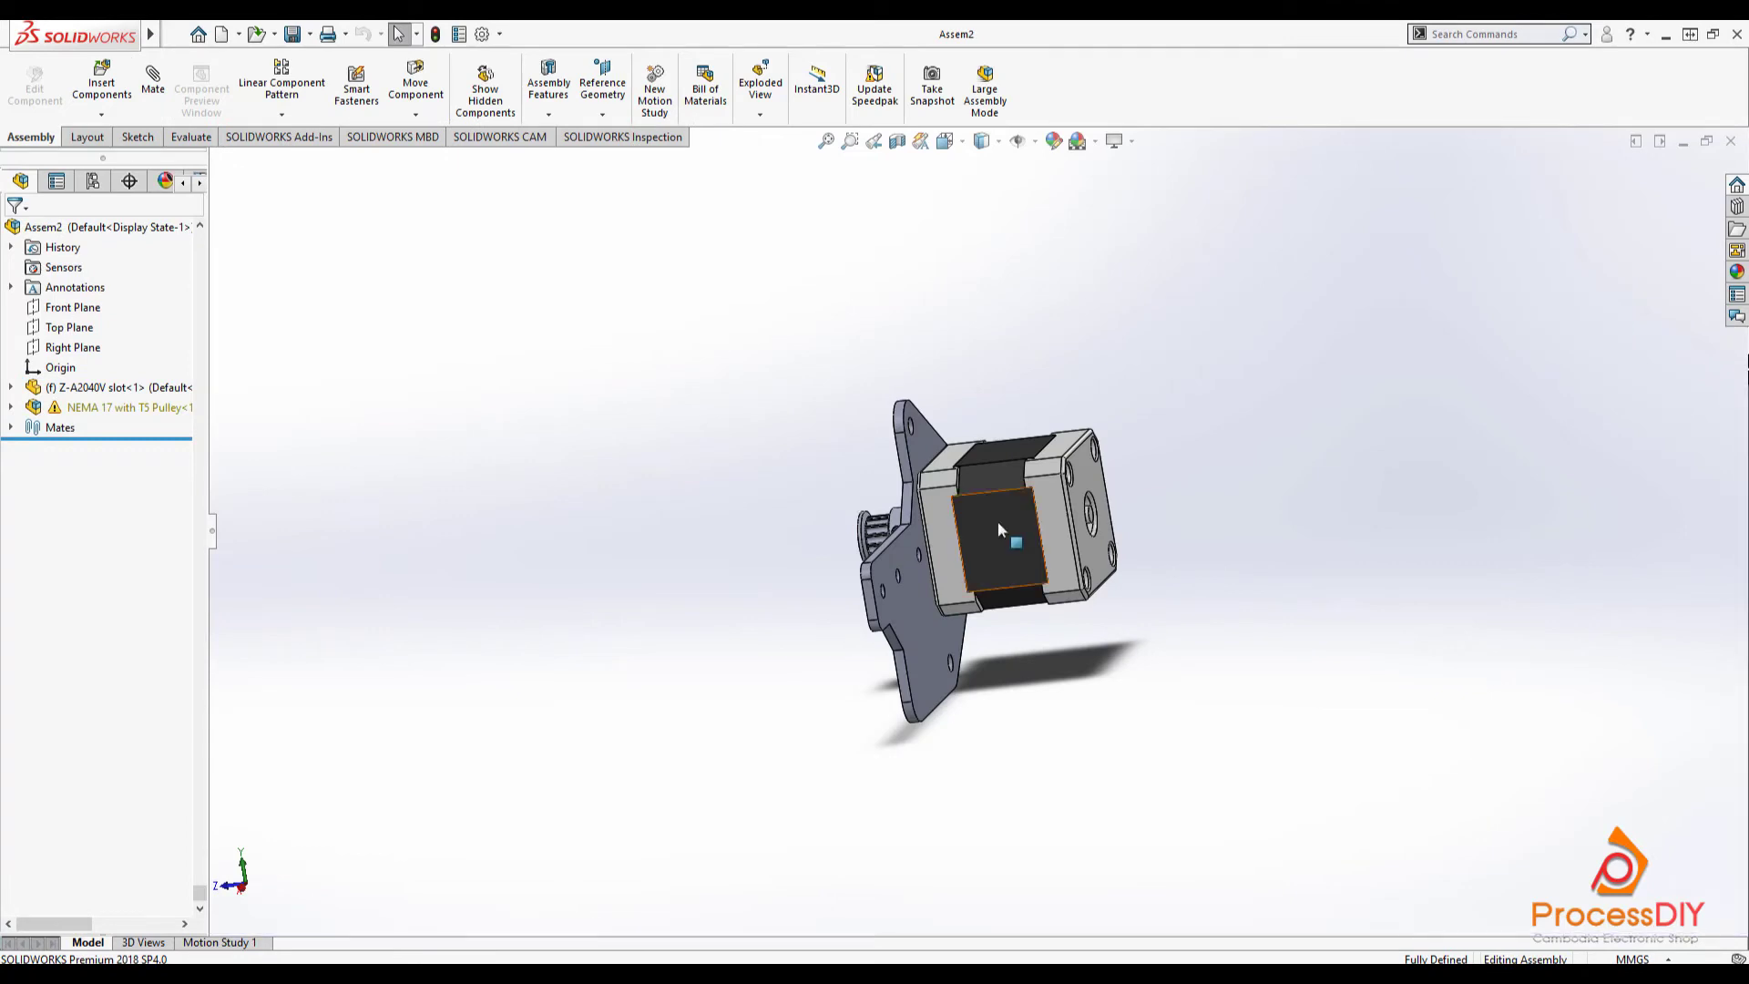
# - Insert the Z-B2040V slot part into the Assem2 assembly and place it below the motor
pyautogui.press('space')
pyautogui.click(830, 525)
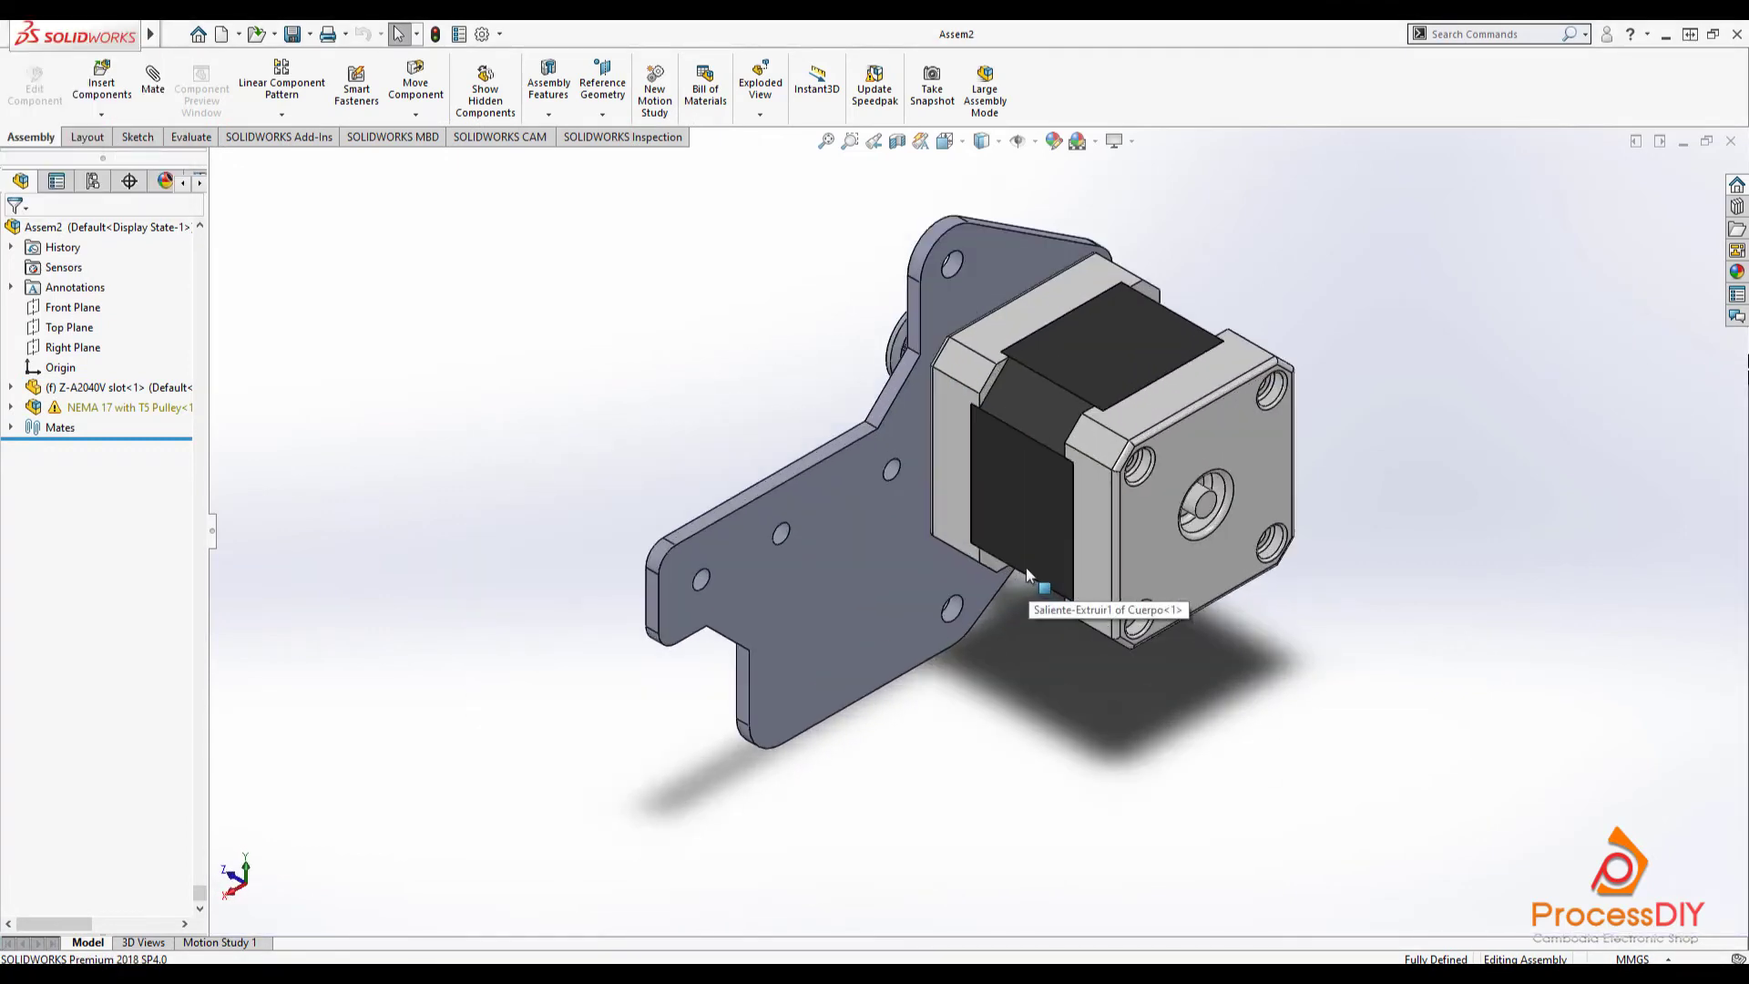
pyautogui.click(101, 87)
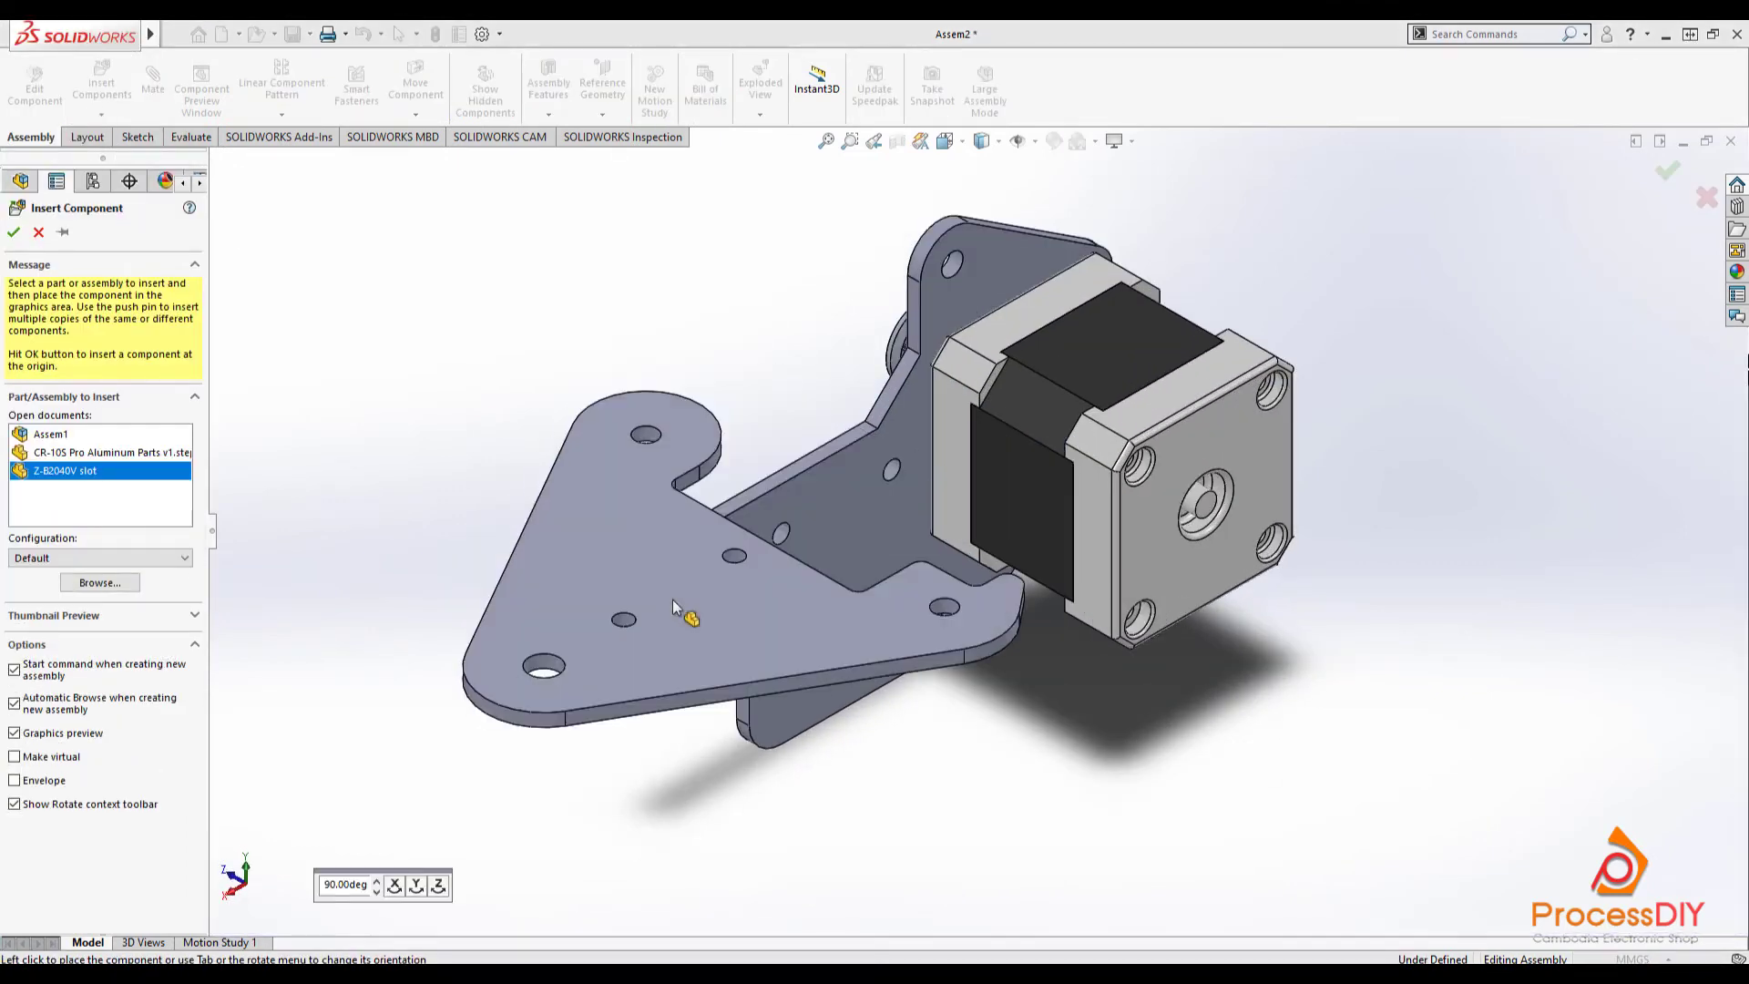
pyautogui.click(975, 660)
pyautogui.moveTo(895, 539); pyautogui.dragTo(683, 394)
pyautogui.moveTo(1184, 669); pyautogui.dragTo(1245, 676)
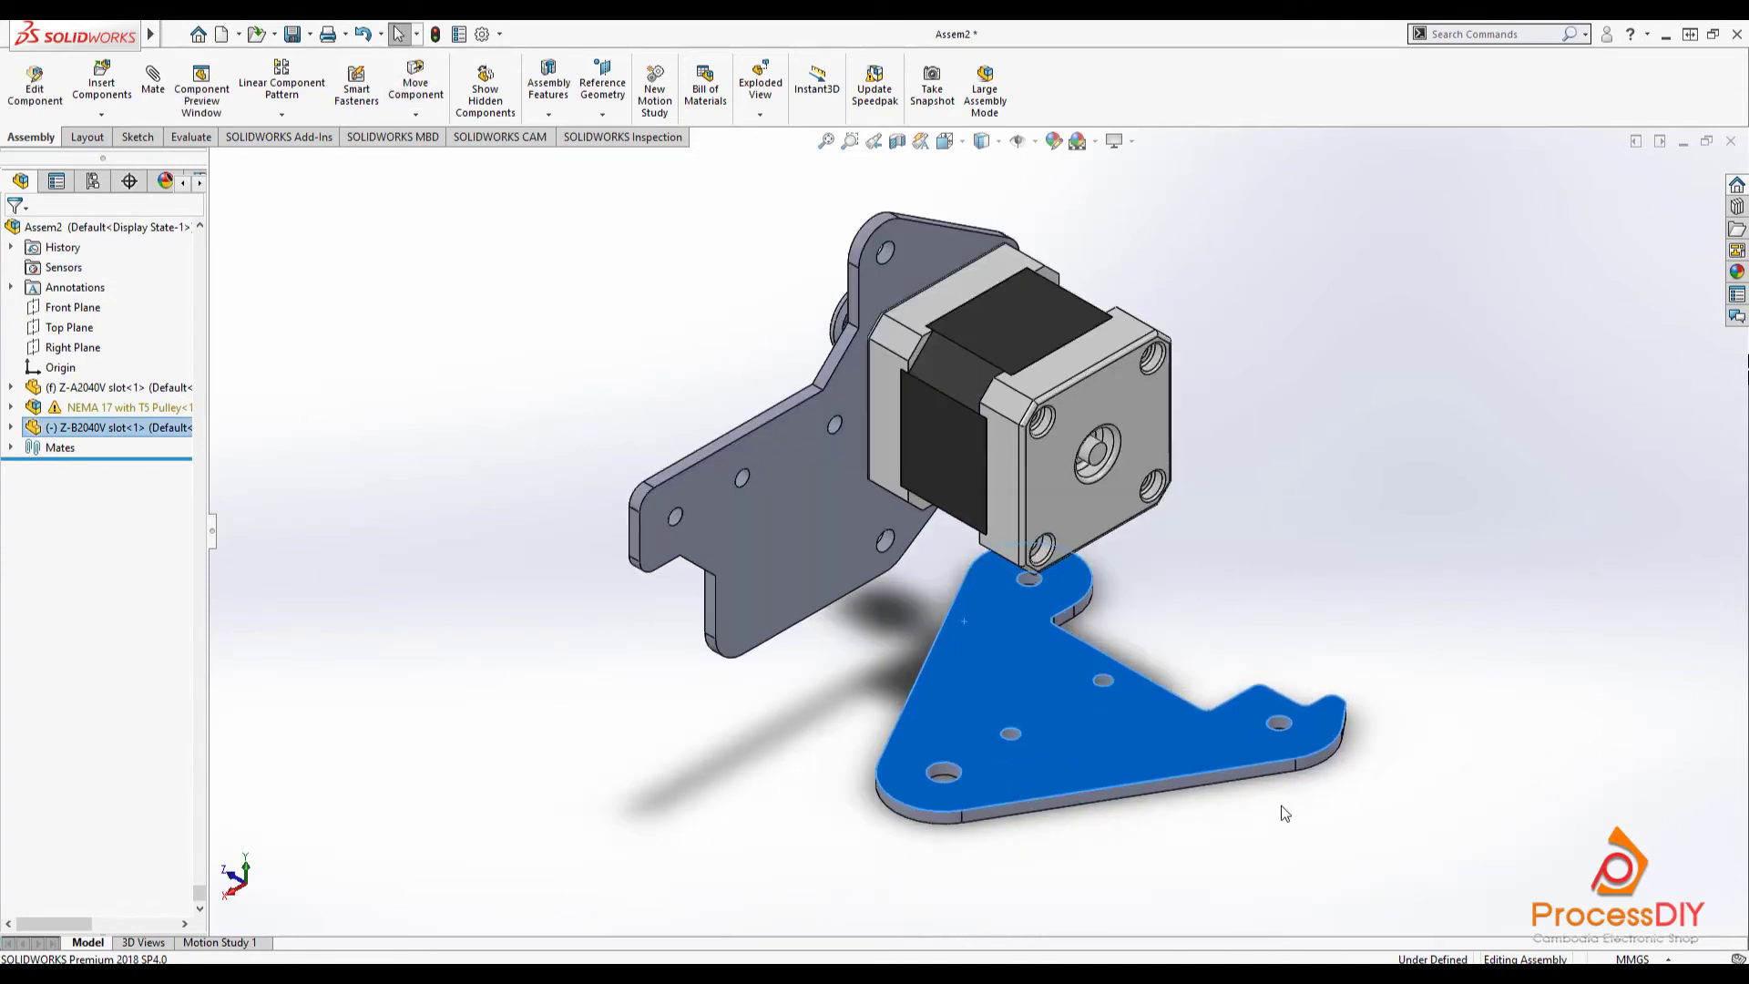
# - Mate the new plate's 7 mm hole concentric with the outermost hole of the motor bracket
pyautogui.press('Escape')
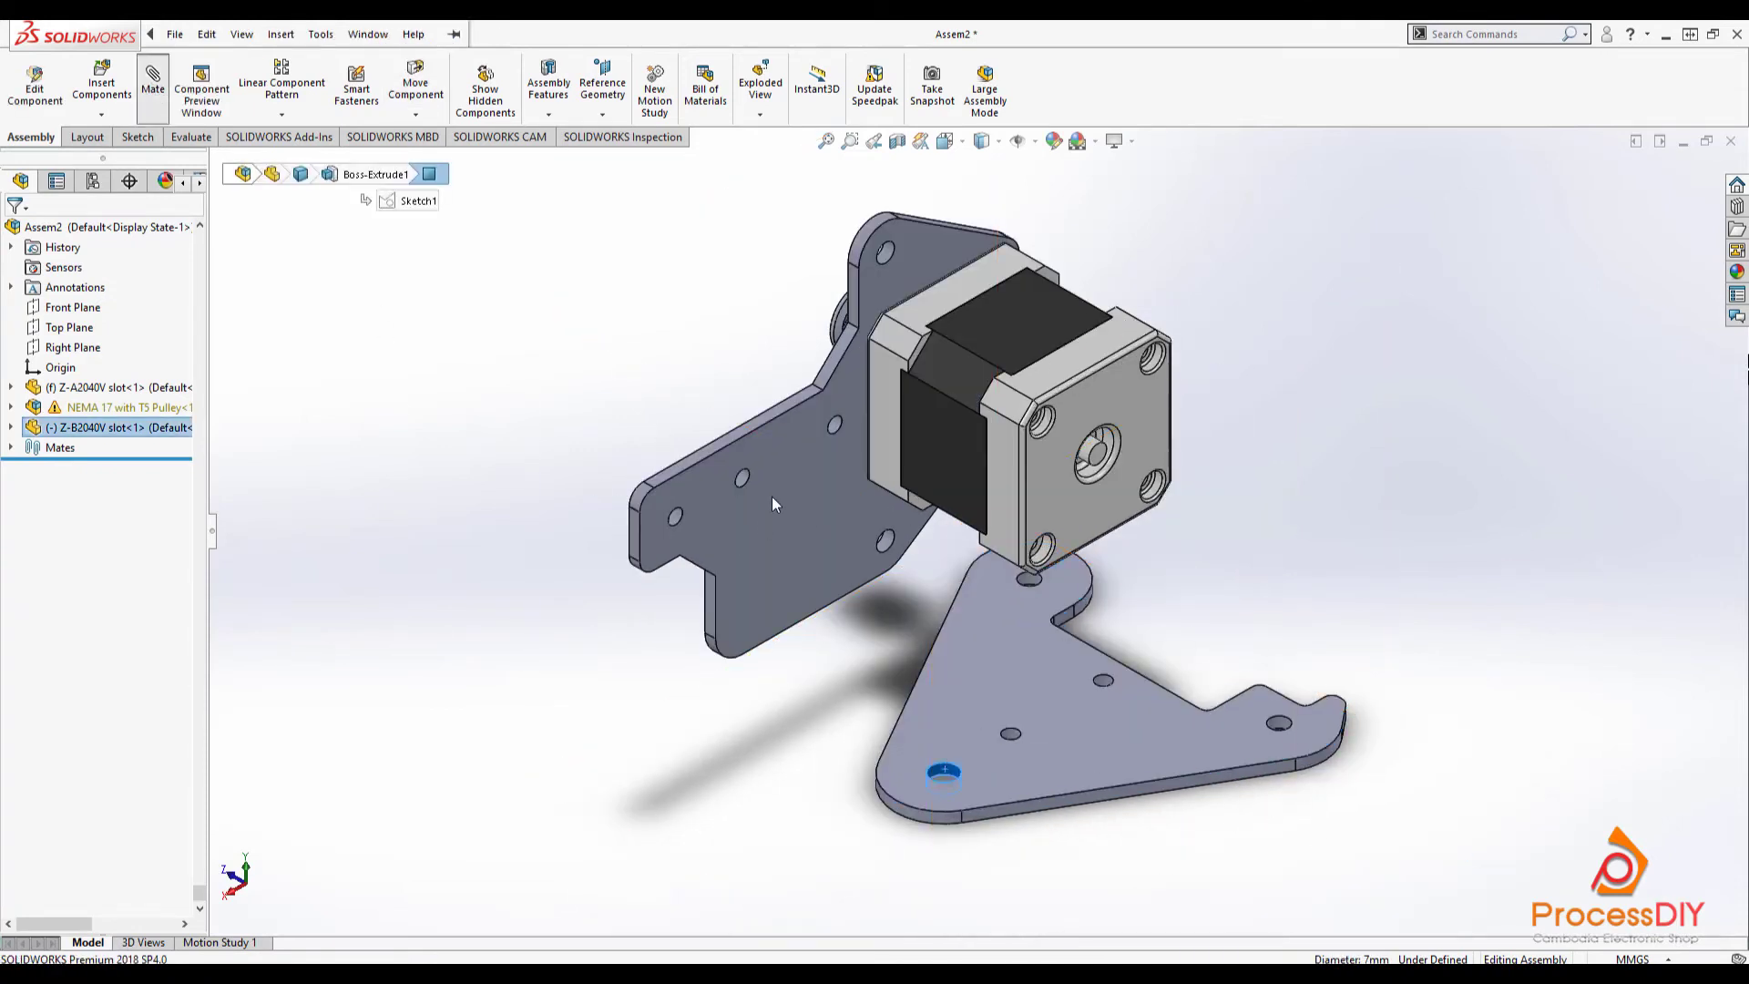
pyautogui.click(675, 516)
pyautogui.moveTo(1060, 547); pyautogui.dragTo(1207, 447, button='middle')
pyautogui.click(653, 477)
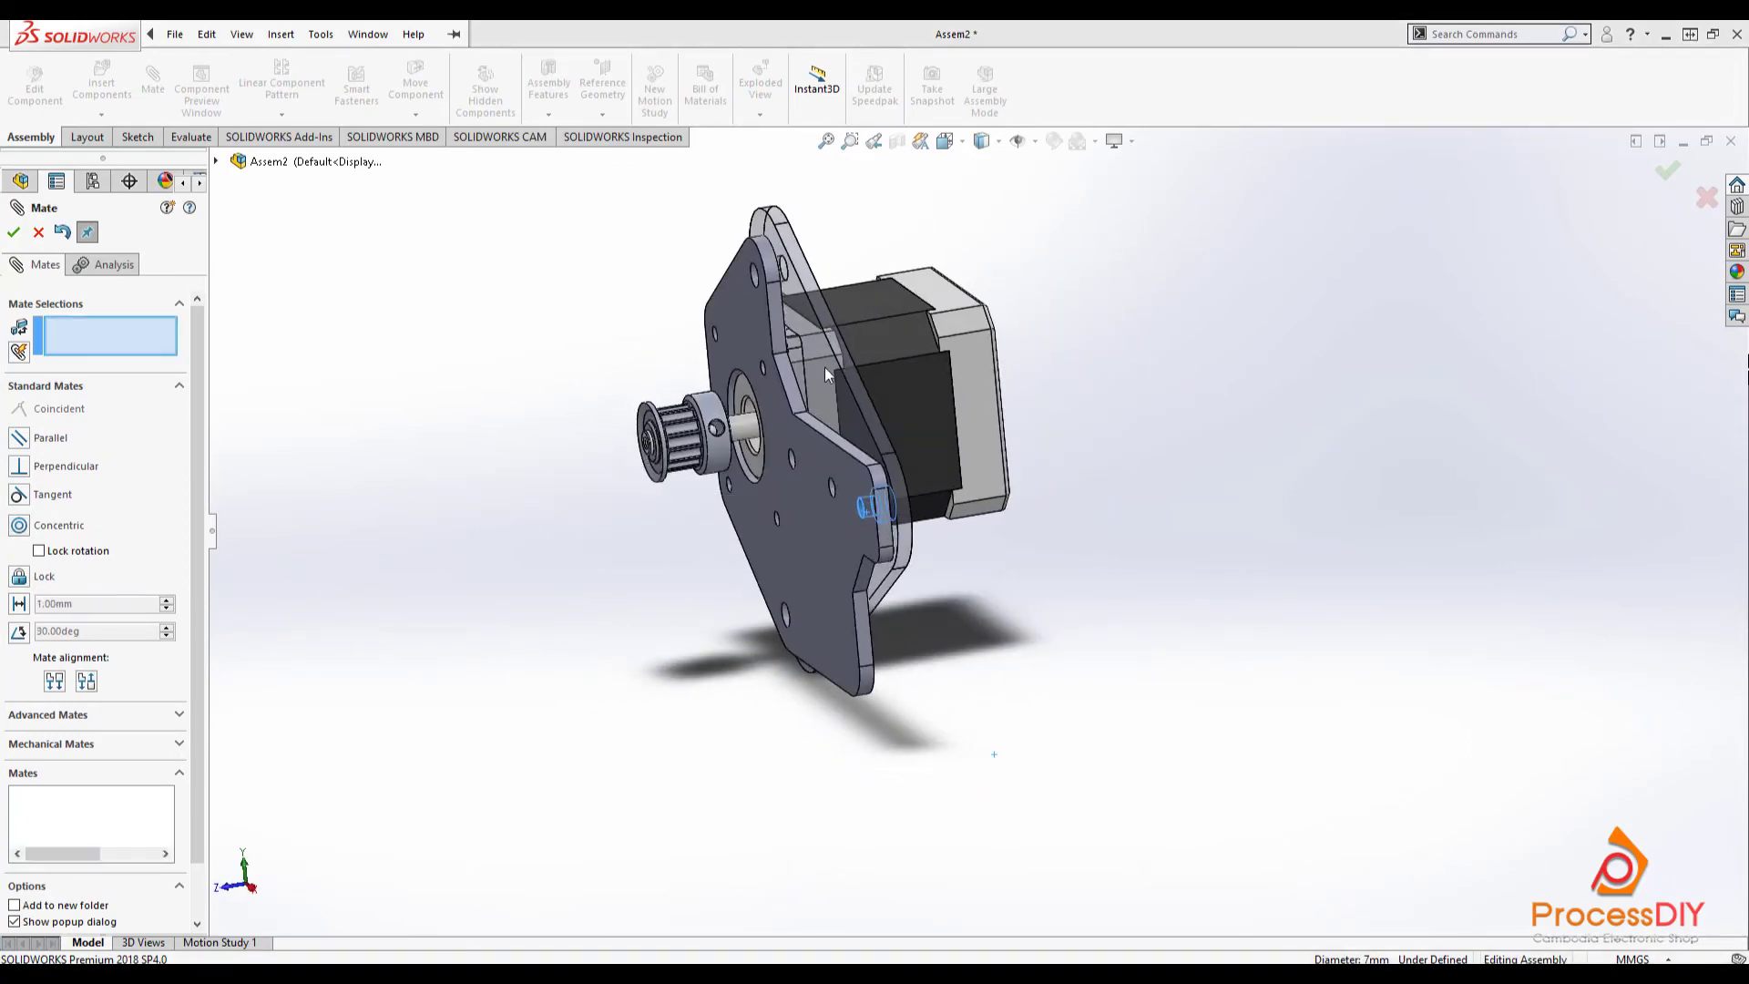
# - Try to add a parallel mate between the 5 mm holes of the new plate and the motor bracket
pyautogui.moveTo(825, 374); pyautogui.dragTo(908, 262, button='middle')
pyautogui.scroll(-5, 913, 274)
pyautogui.click(829, 491)
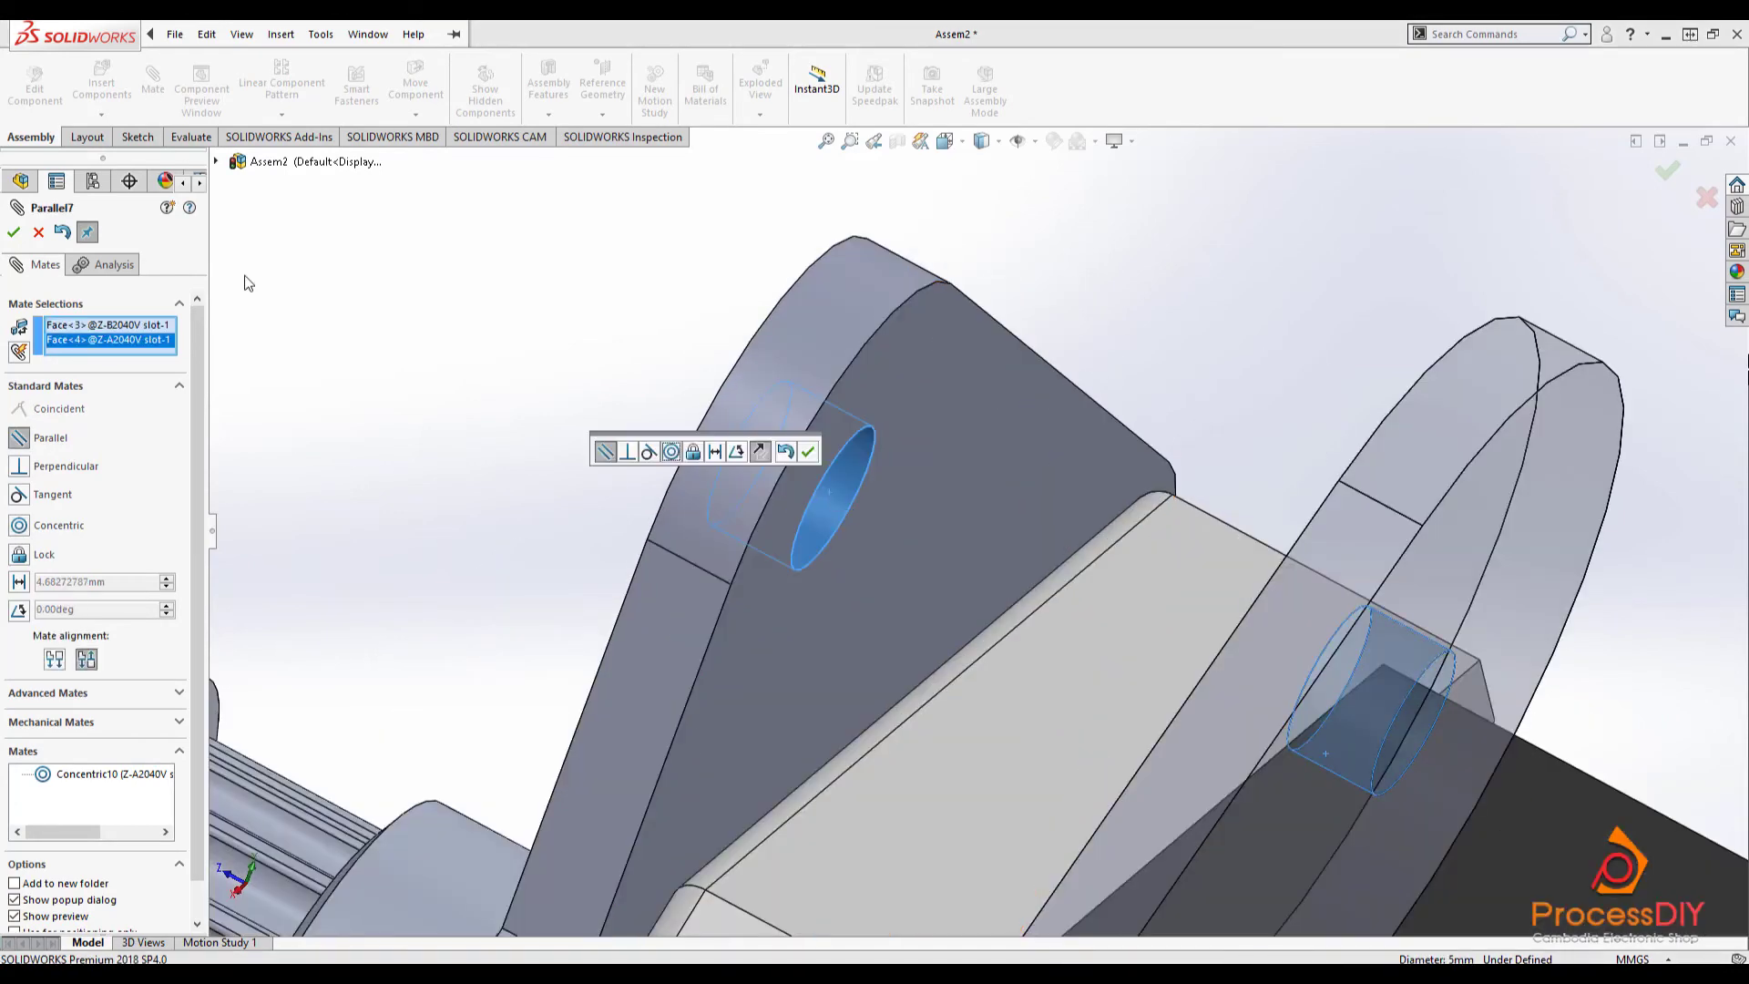
pyautogui.click(807, 452)
pyautogui.click(1017, 588)
pyautogui.scroll(4, 1408, 649)
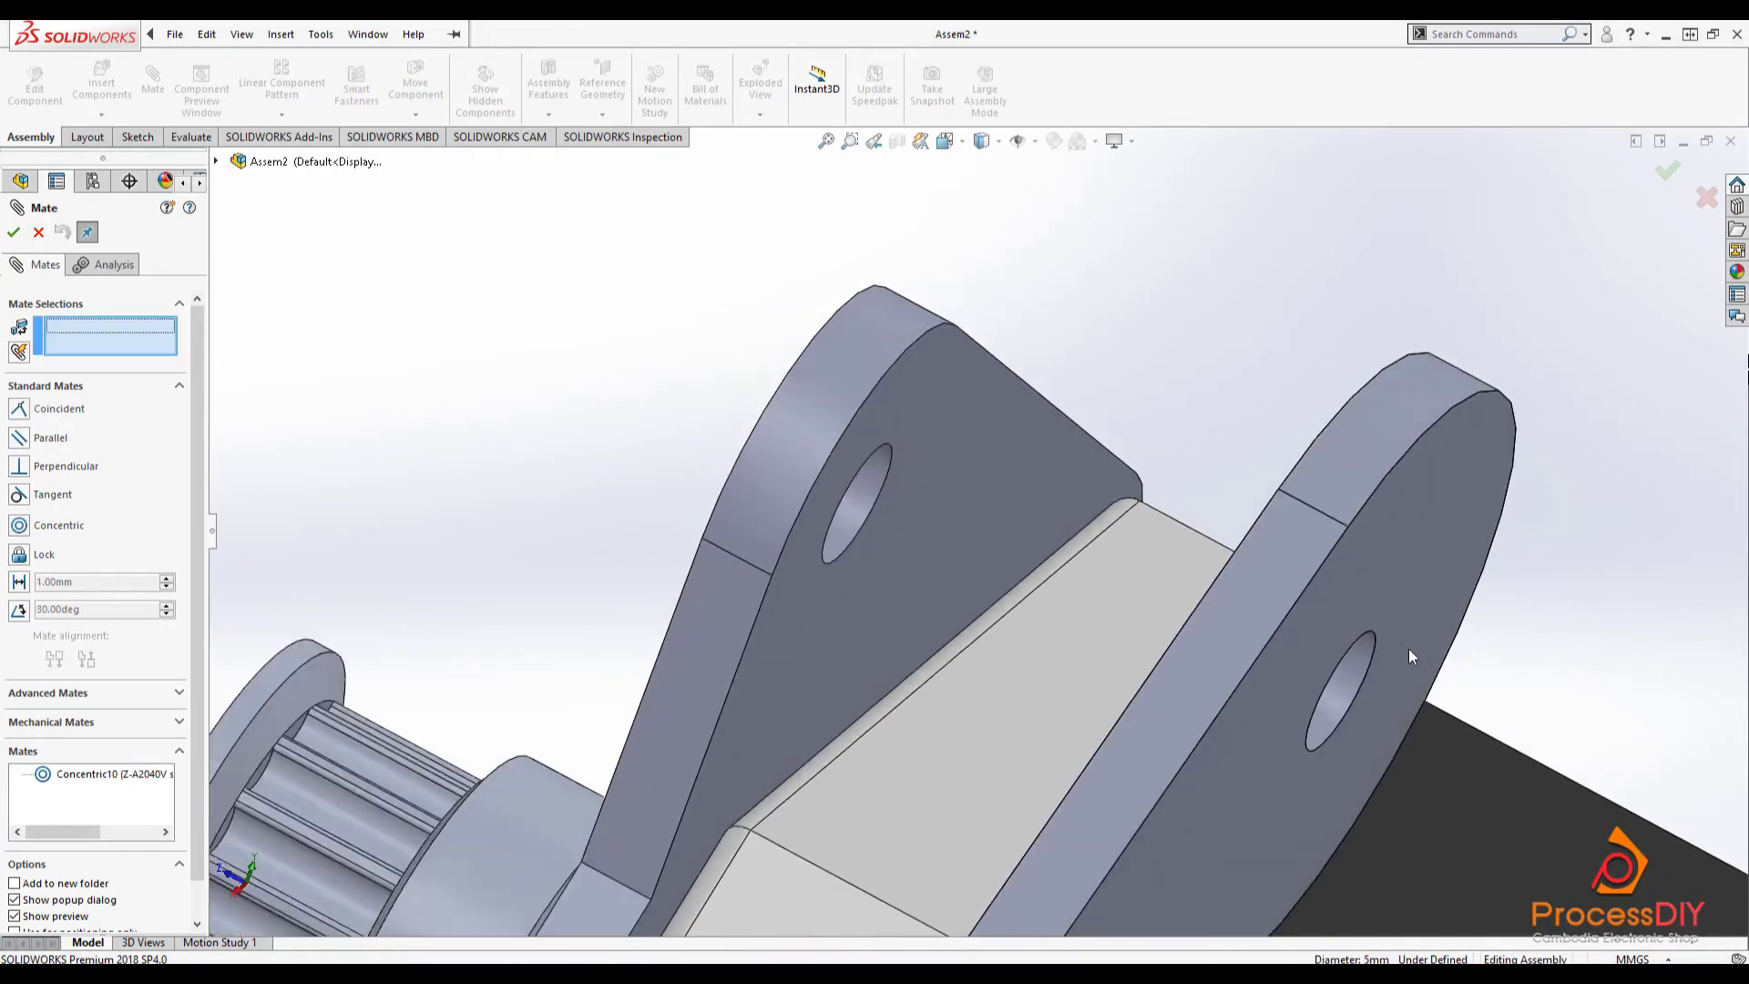
pyautogui.moveTo(1409, 648); pyautogui.dragTo(1186, 539, button='middle')
pyautogui.scroll(6, 1186, 539)
pyautogui.moveTo(1075, 725); pyautogui.dragTo(1093, 654, button='middle')
pyautogui.scroll(-4, 1045, 678)
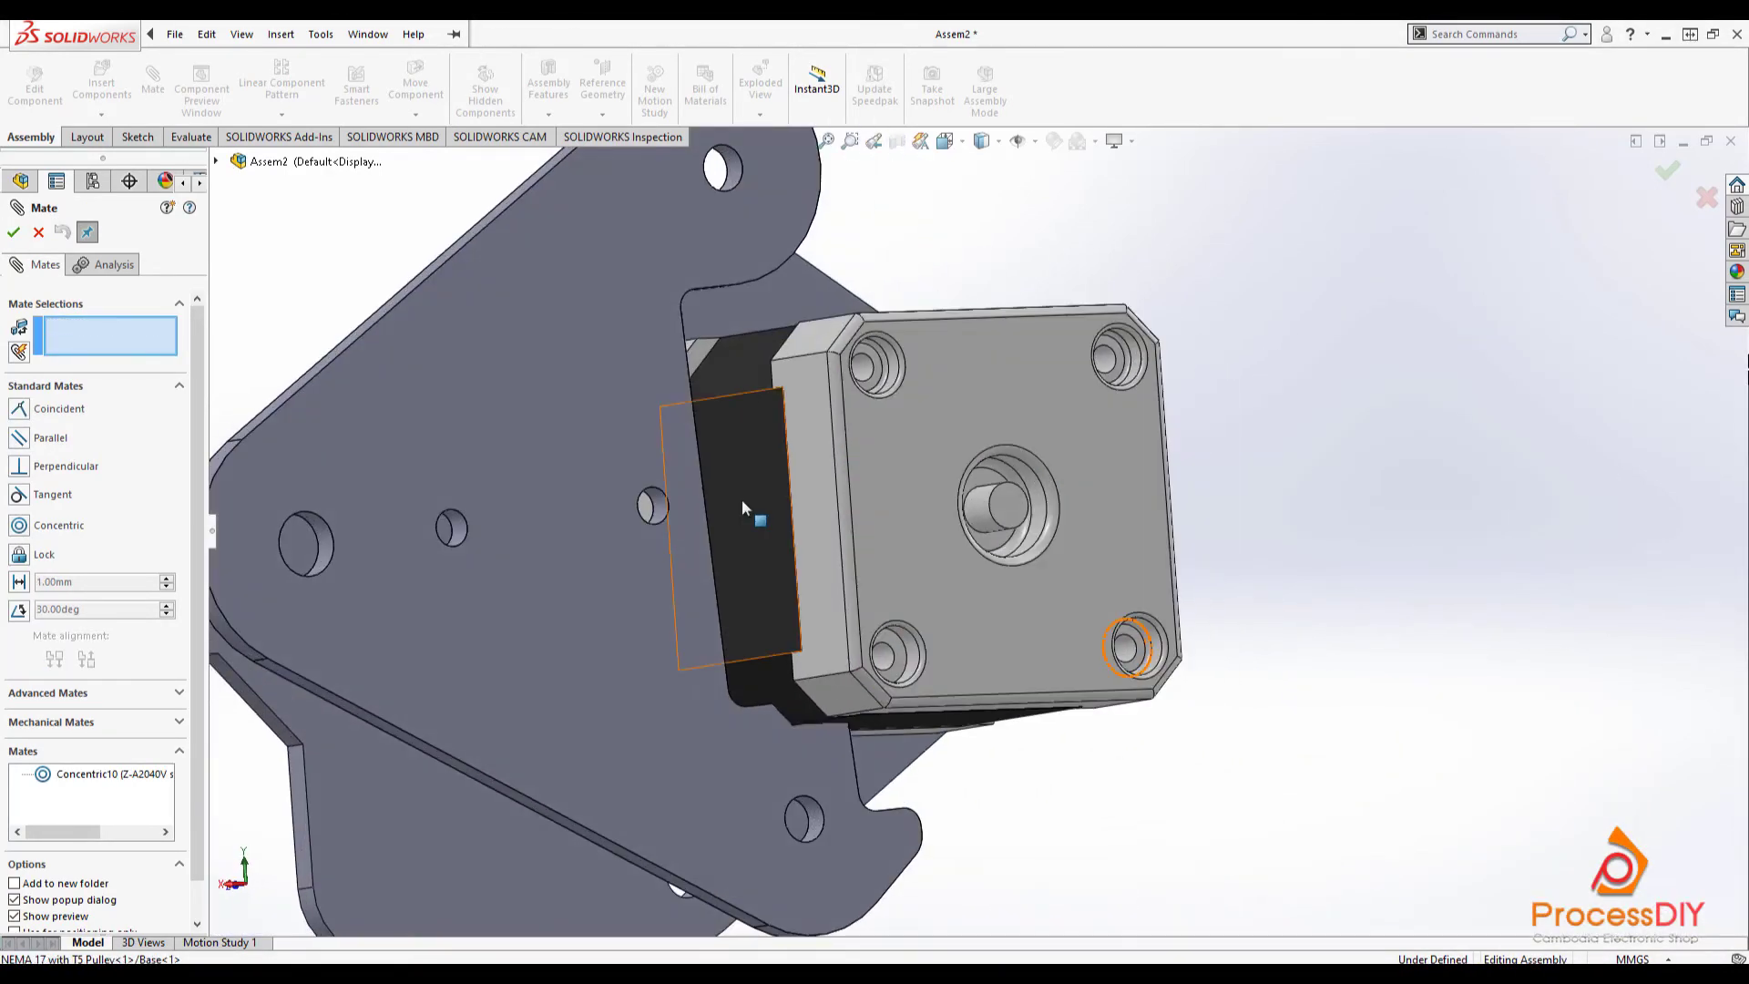
# - Add a parallel mate using the NEMA 17 motor's side face to align the new plate, and finish mating in Assem2
pyautogui.click(741, 499)
pyautogui.moveTo(742, 500); pyautogui.dragTo(843, 483, button='middle')
pyautogui.click(1012, 254)
pyautogui.click(1361, 292)
pyautogui.scroll(6, 1448, 470)
pyautogui.moveTo(1448, 470); pyautogui.dragTo(979, 427, button='middle')
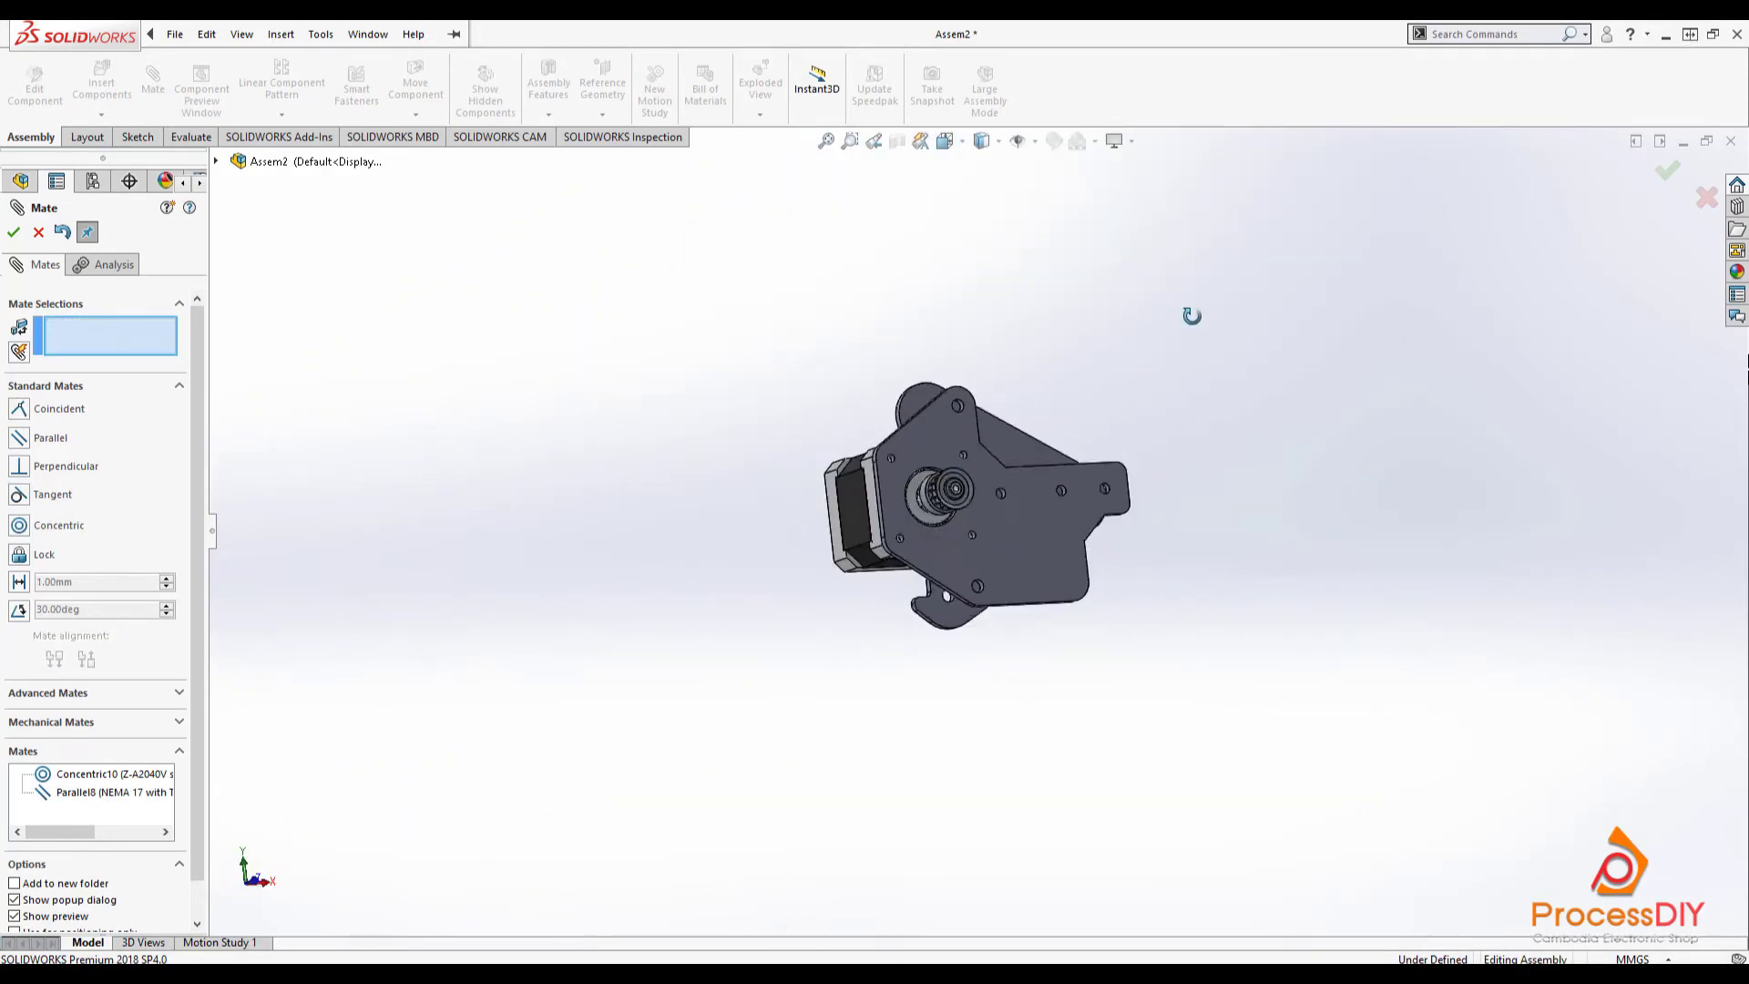
pyautogui.moveTo(1192, 315); pyautogui.dragTo(1203, 251, button='middle')
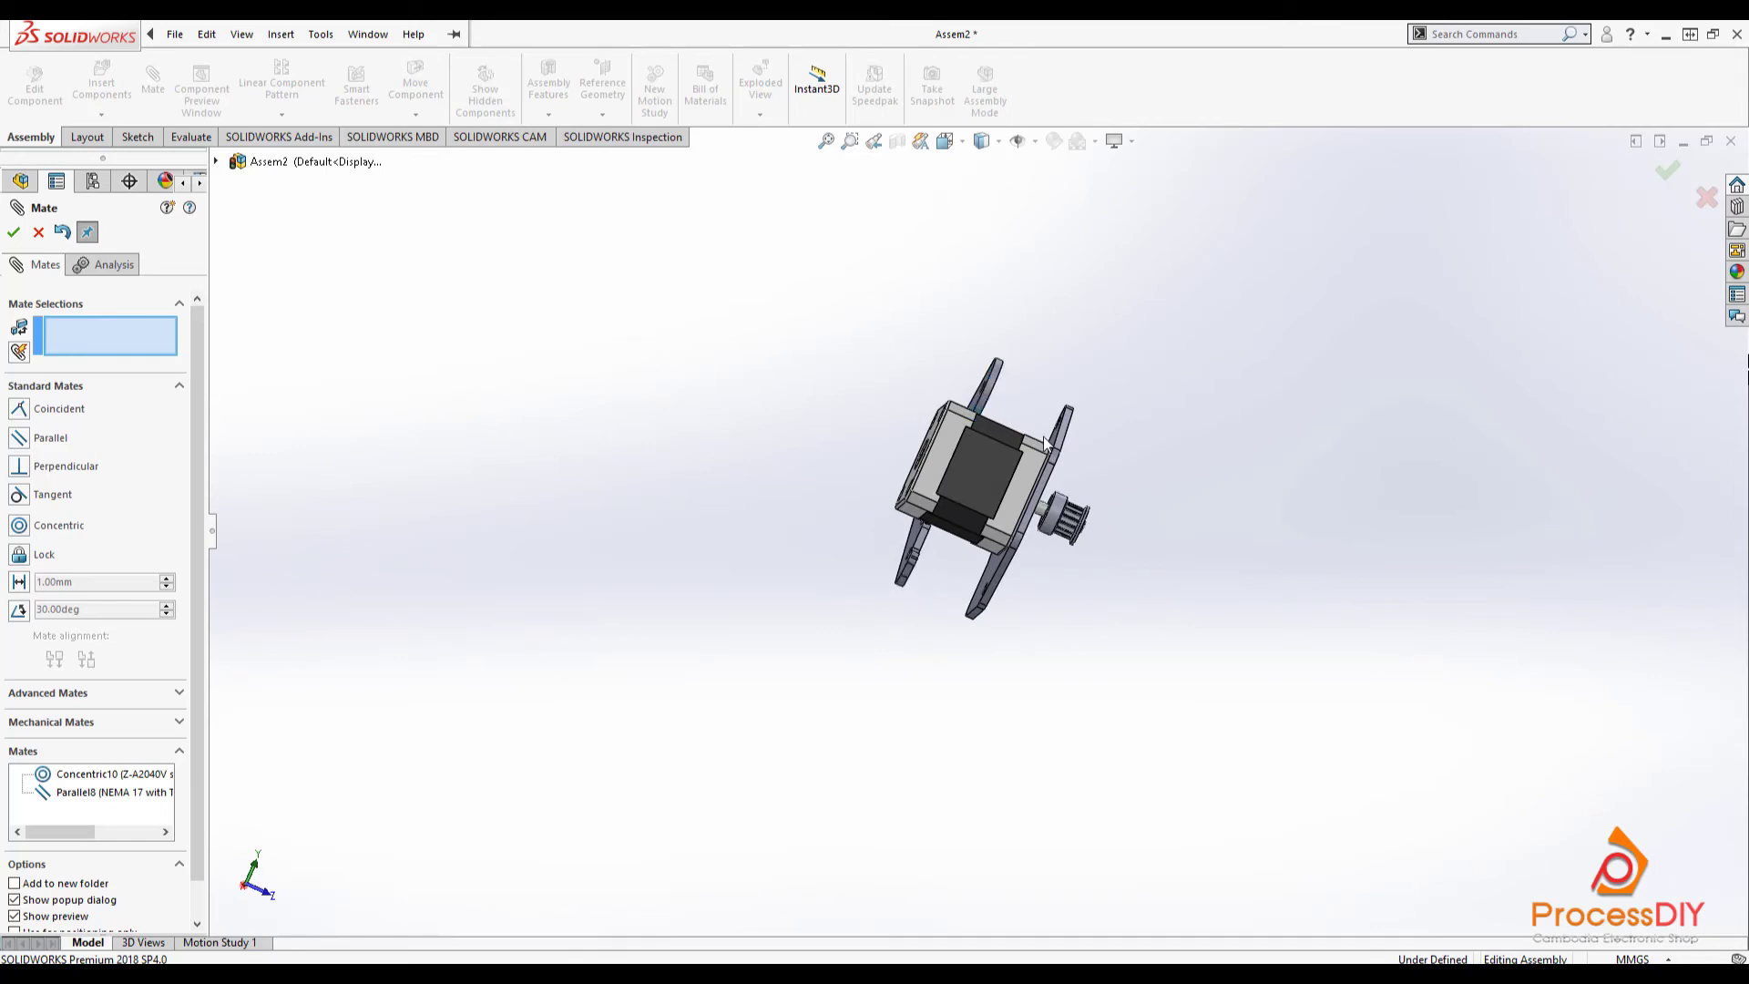
pyautogui.moveTo(1045, 443); pyautogui.dragTo(1231, 338, button='middle')
pyautogui.moveTo(1252, 521); pyautogui.dragTo(971, 600, button='middle')
pyautogui.moveTo(1084, 623); pyautogui.dragTo(1149, 592, button='middle')
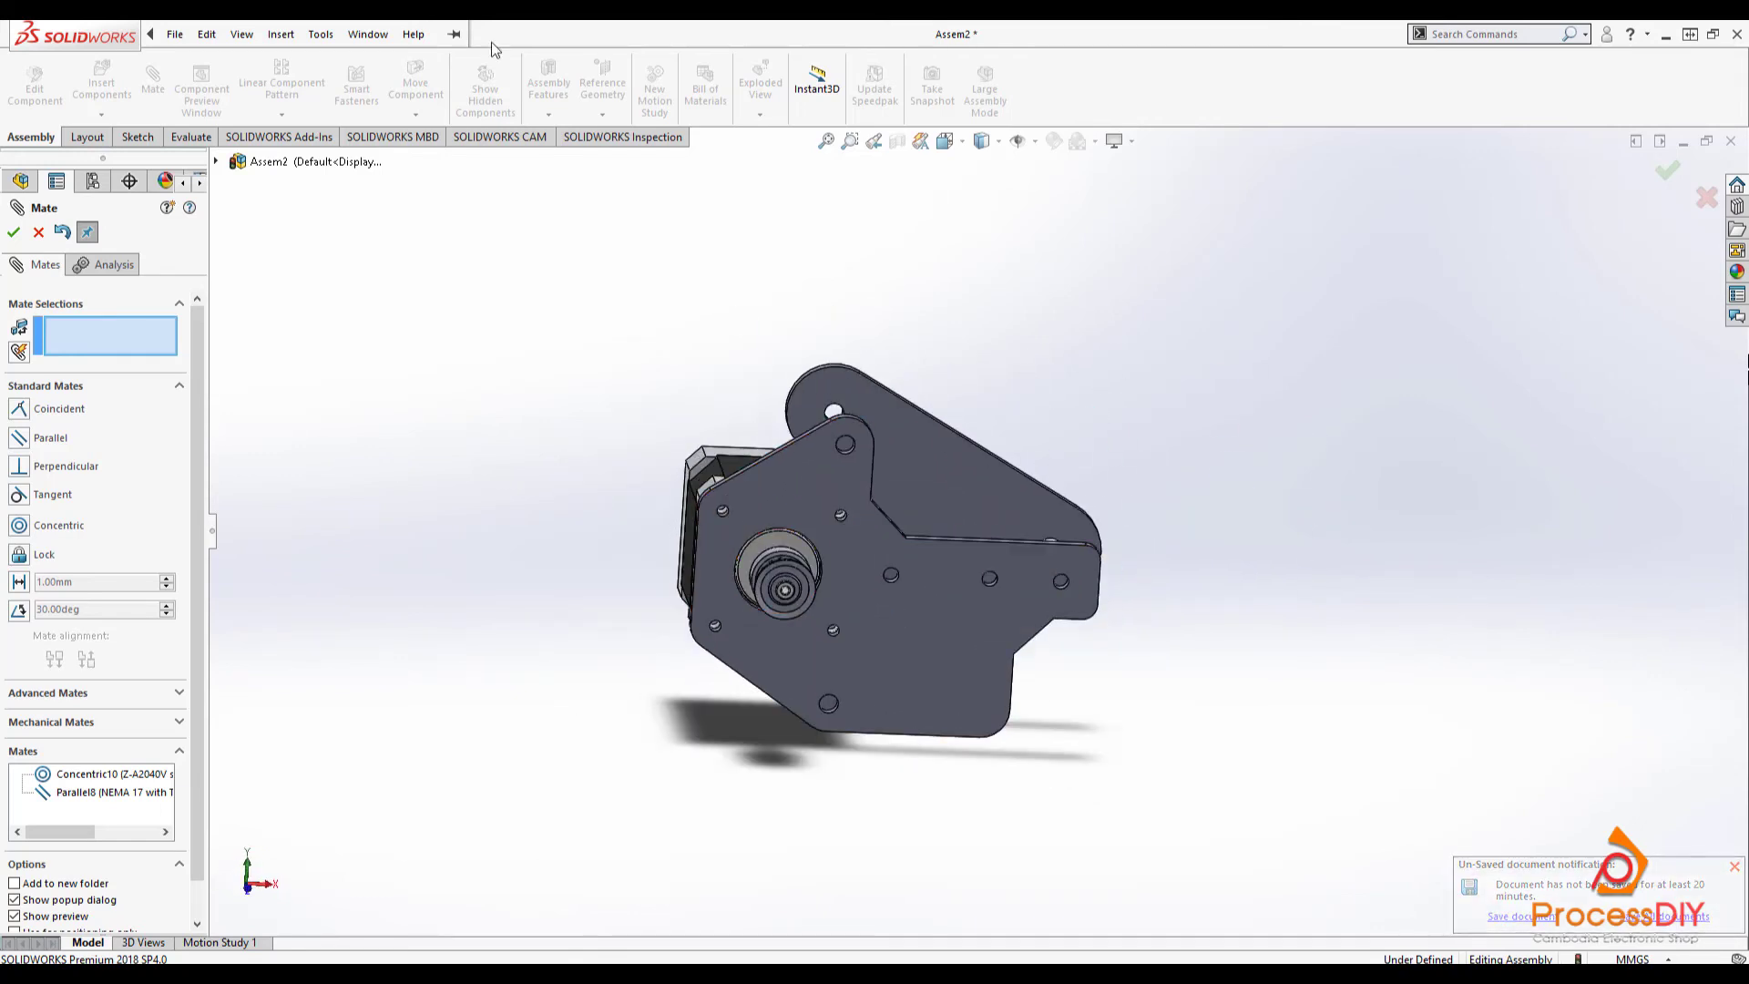
pyautogui.click(281, 35)
pyautogui.click(281, 34)
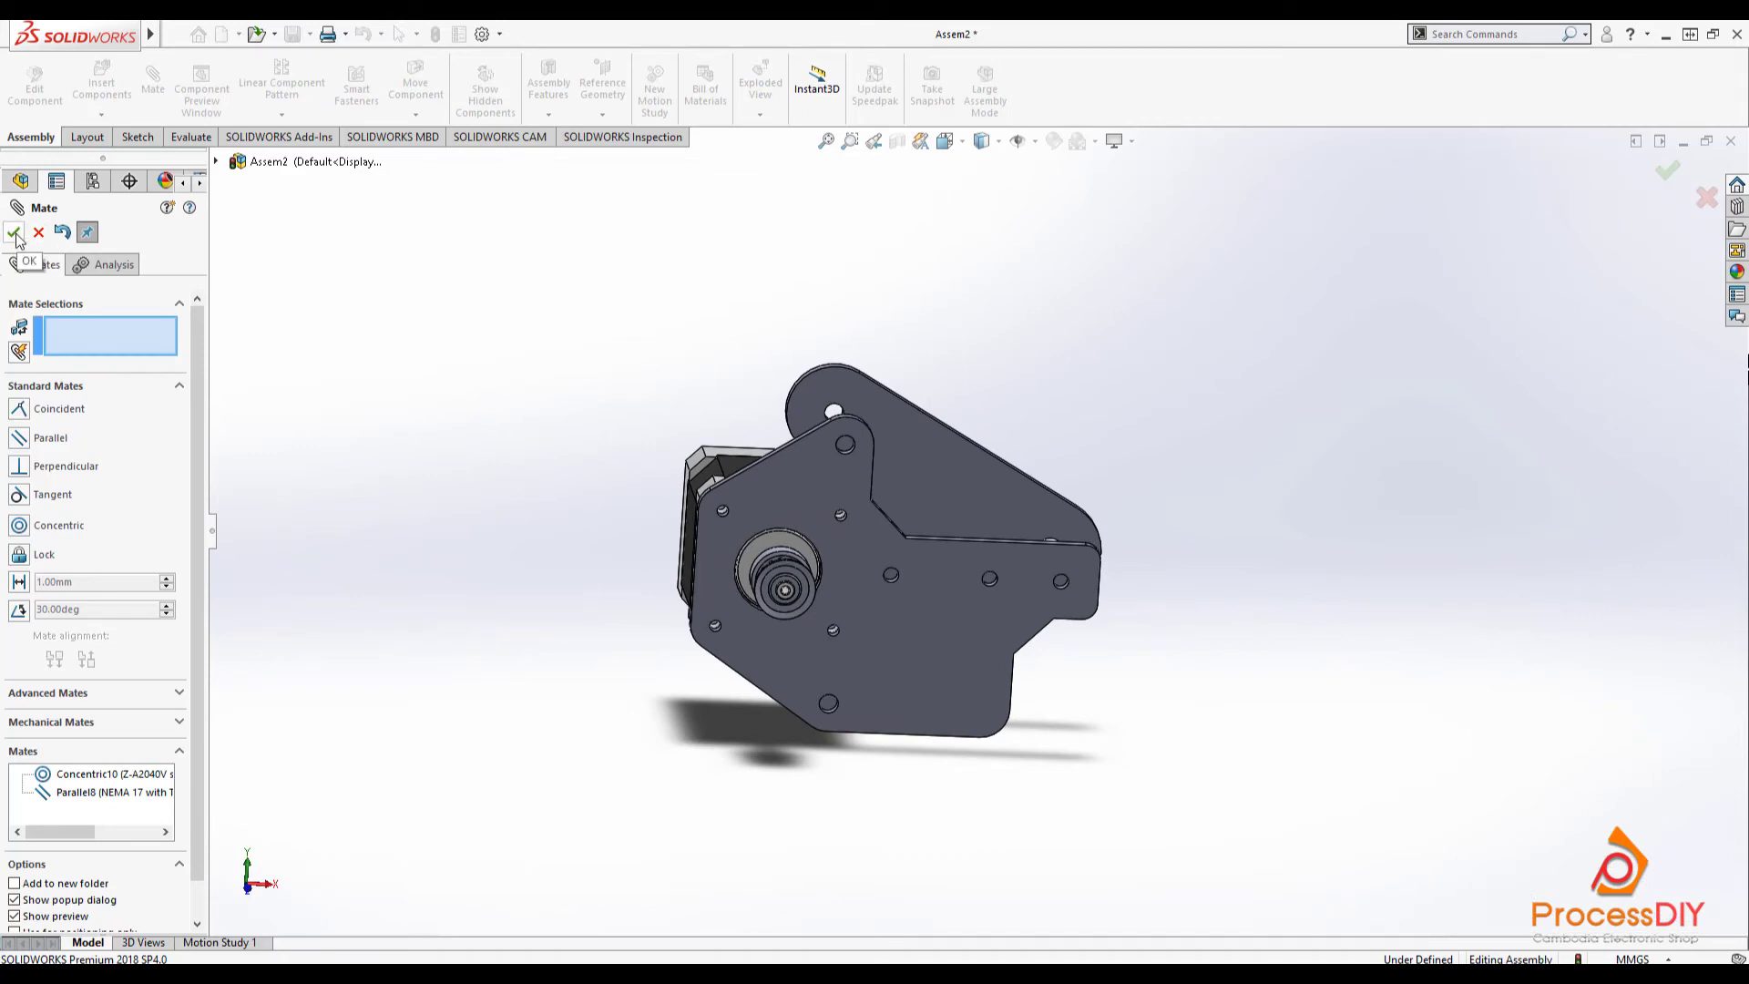
pyautogui.click(14, 232)
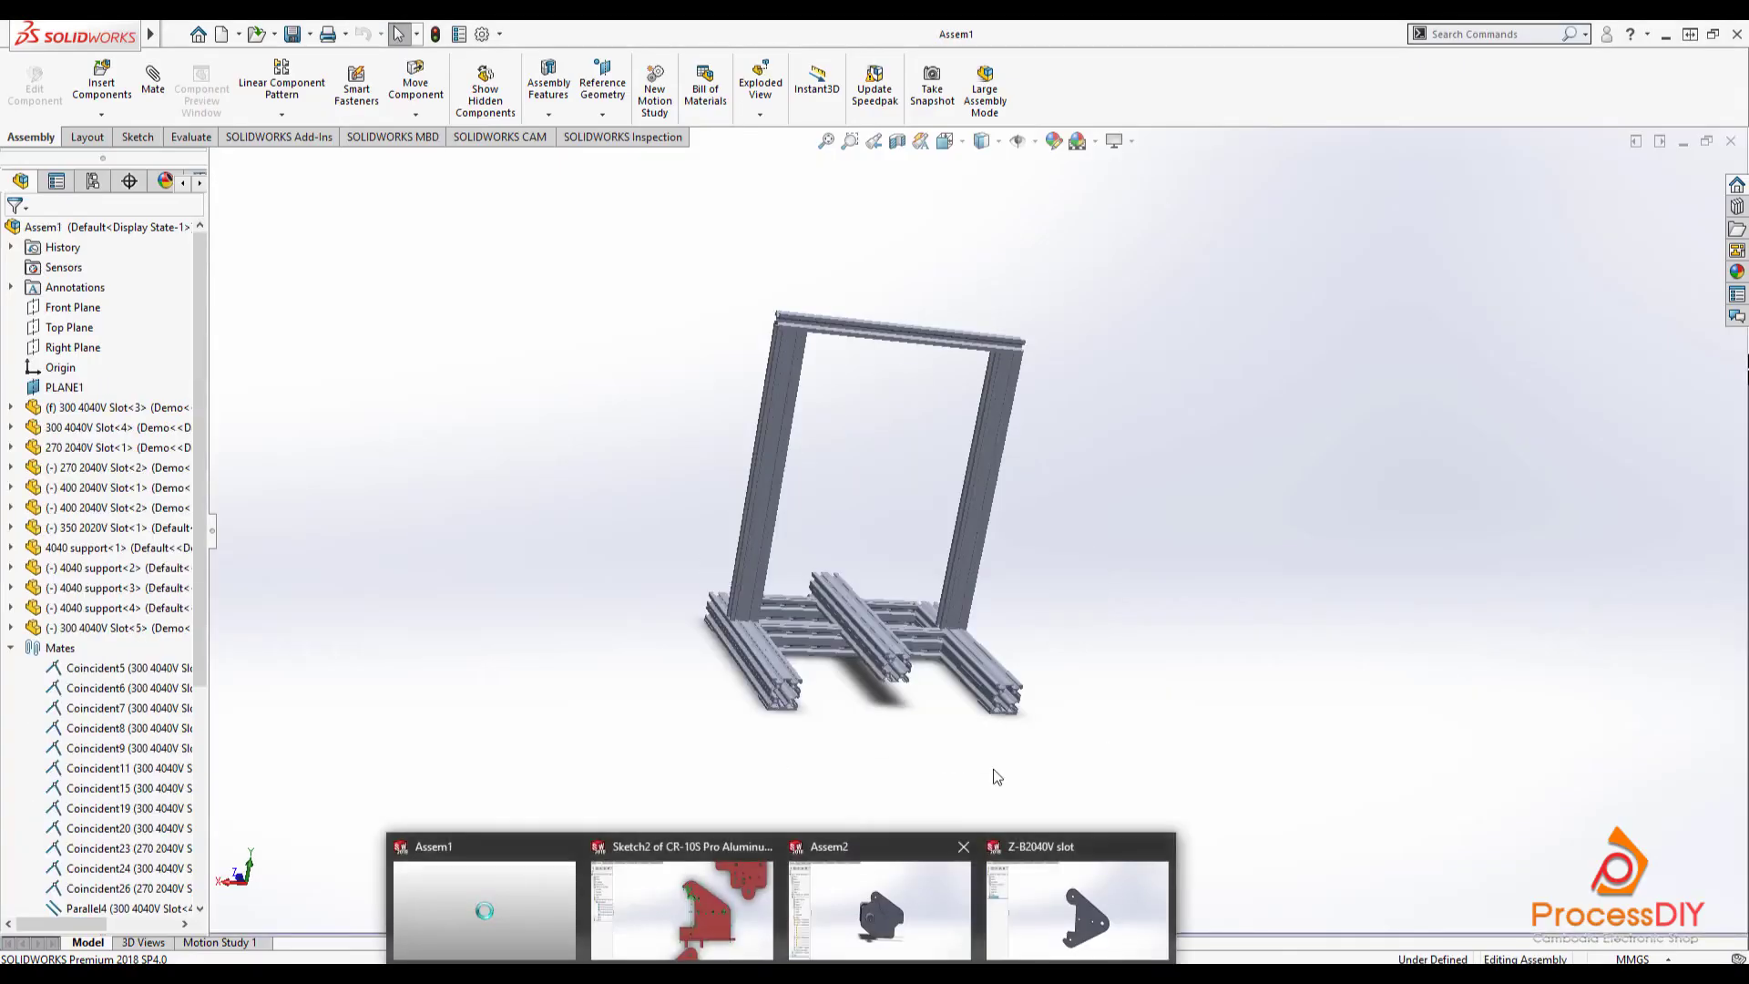
# - Switch to the Assem1 frame assembly and insert the Assem2 subassembly, placing it beside an upright
pyautogui.click(521, 910)
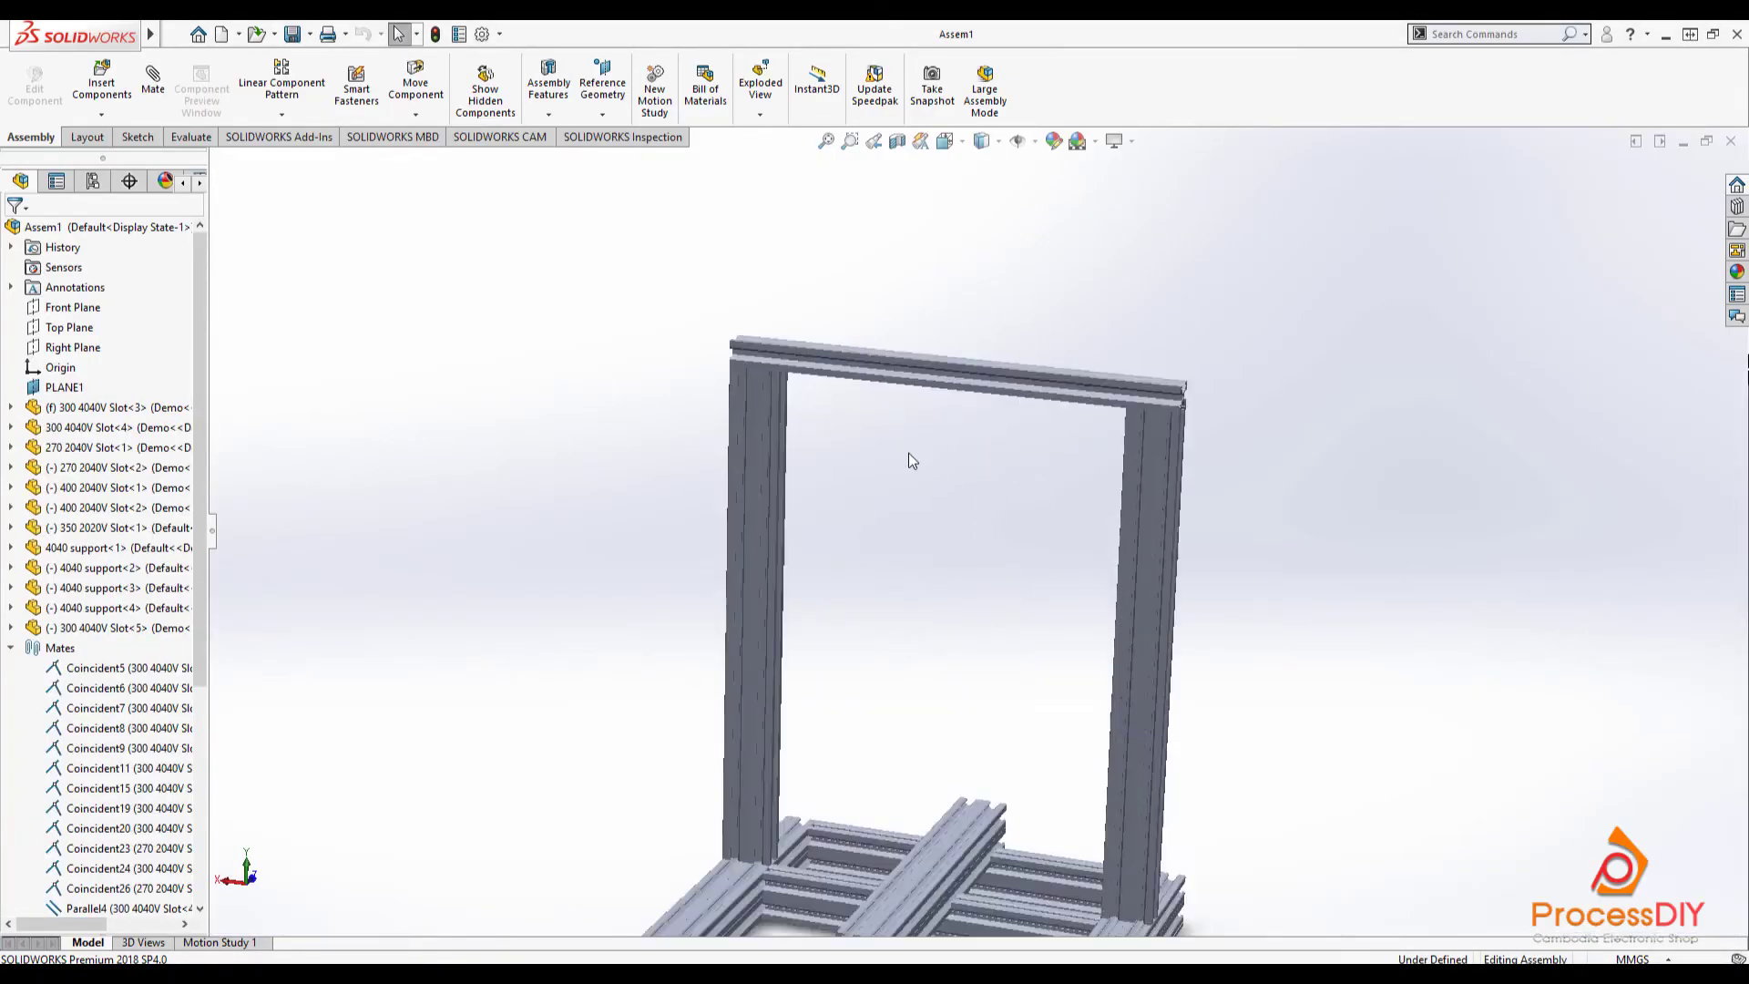
pyautogui.scroll(3, 915, 459)
pyautogui.scroll(-3, 1020, 514)
pyautogui.scroll(3, 1098, 592)
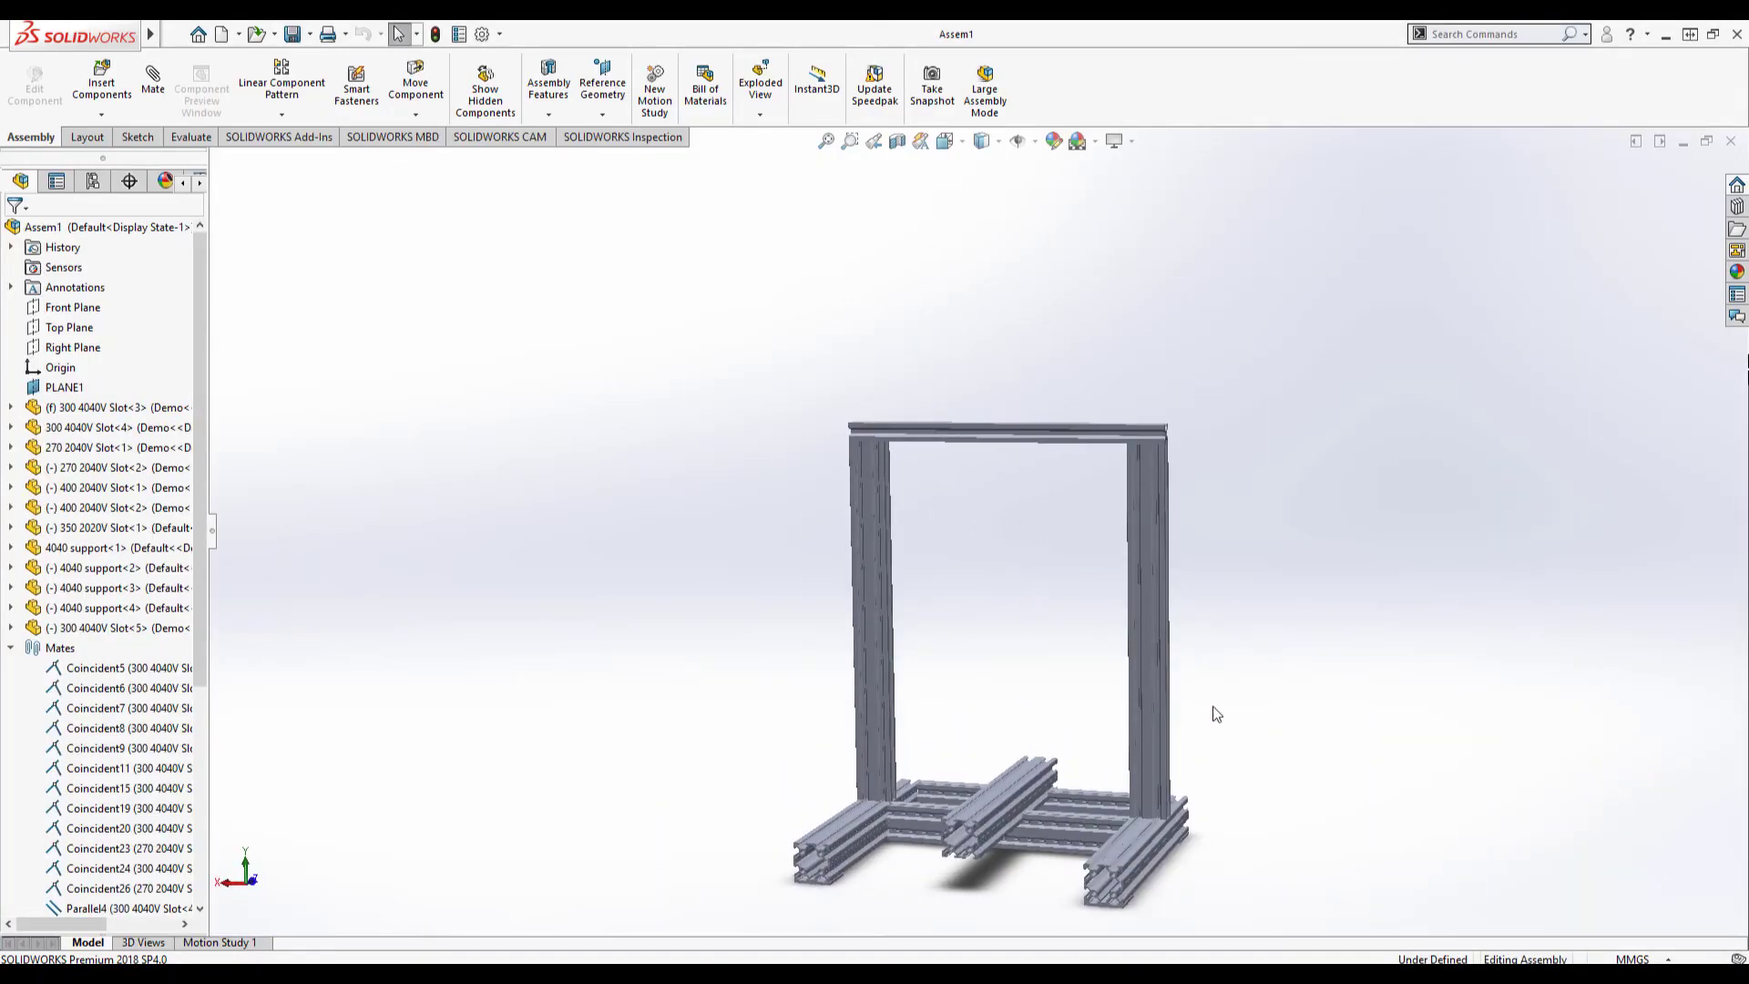
pyautogui.scroll(-2, 1021, 587)
pyautogui.moveTo(1020, 587); pyautogui.dragTo(1170, 630, button='middle')
pyautogui.click(101, 84)
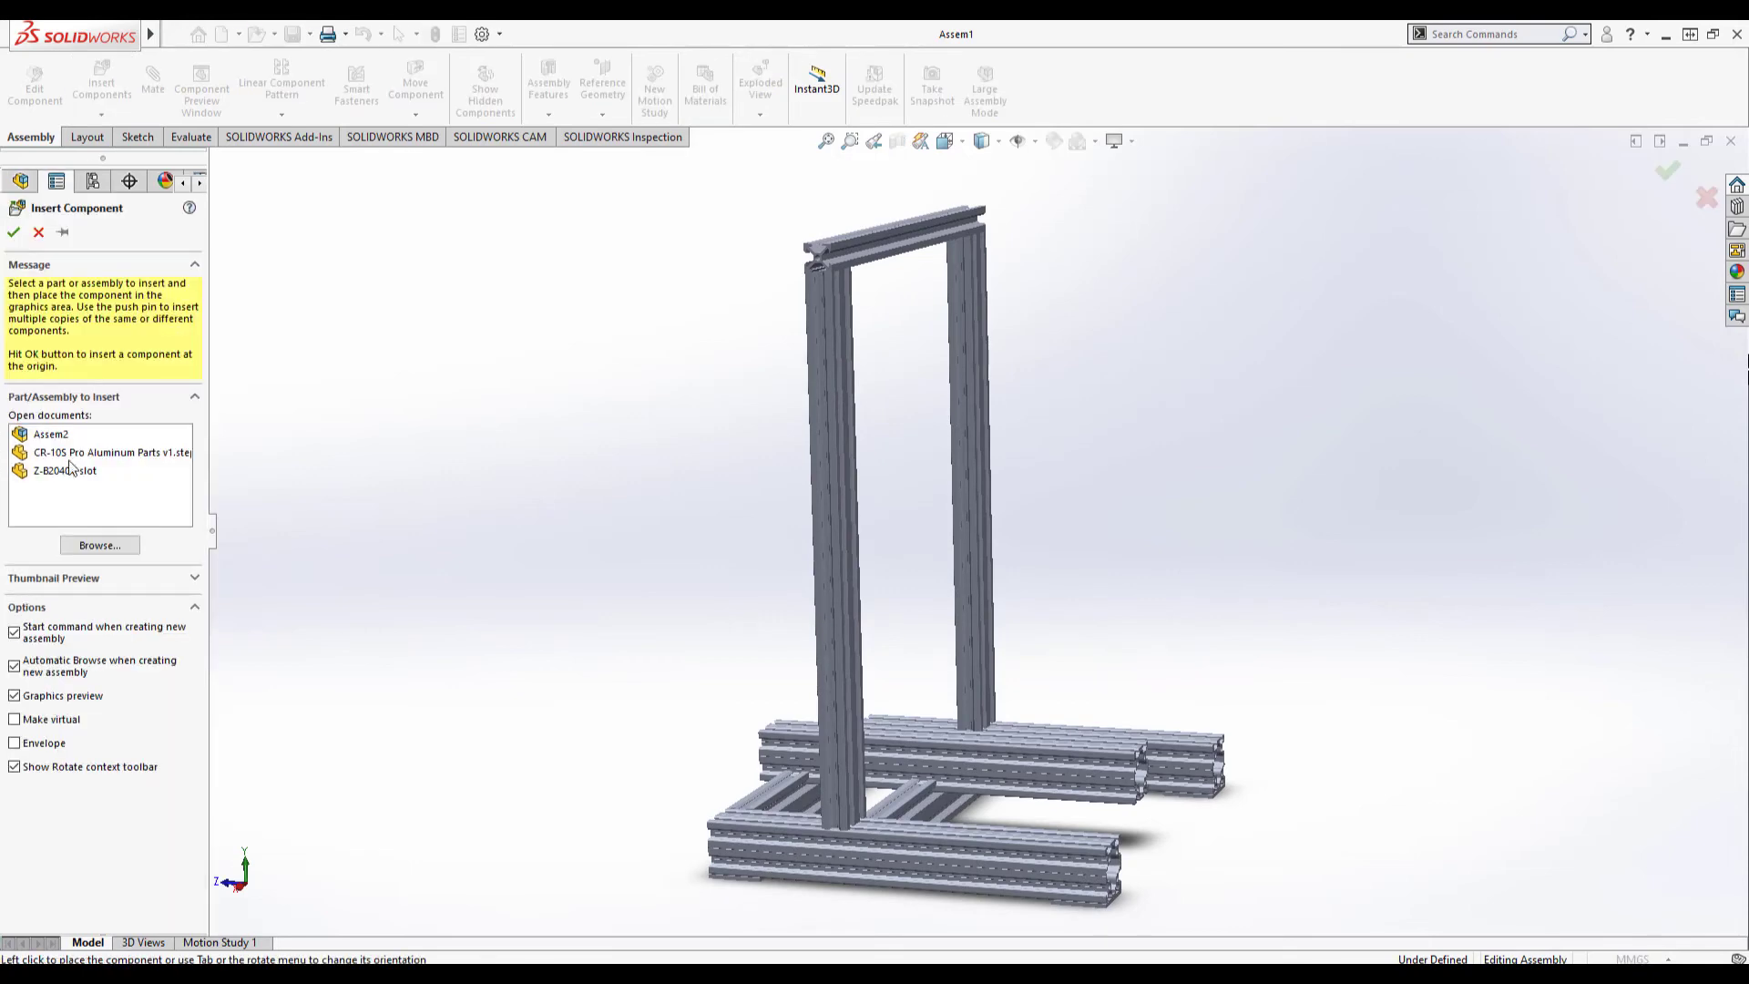
pyautogui.click(1033, 428)
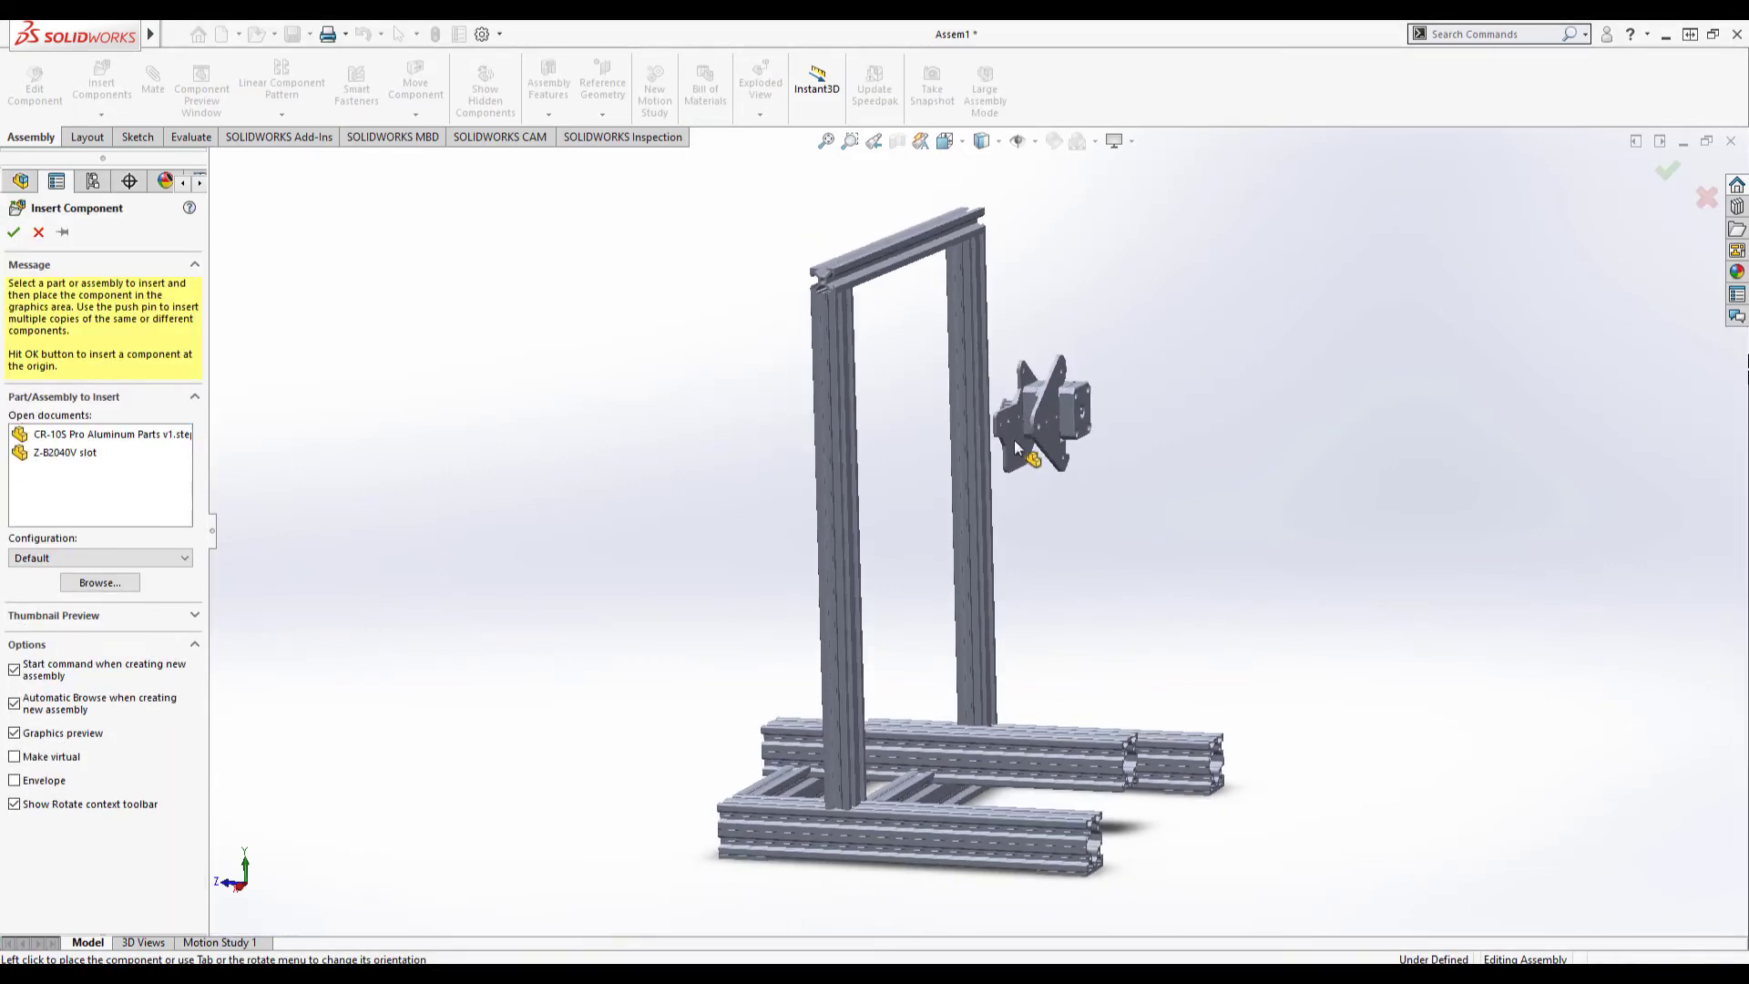
# - Display the frame assembly shaded with edges
pyautogui.scroll(-5, 1033, 426)
pyautogui.scroll(4, 1055, 424)
pyautogui.moveTo(1056, 433); pyautogui.dragTo(1112, 438, button='middle')
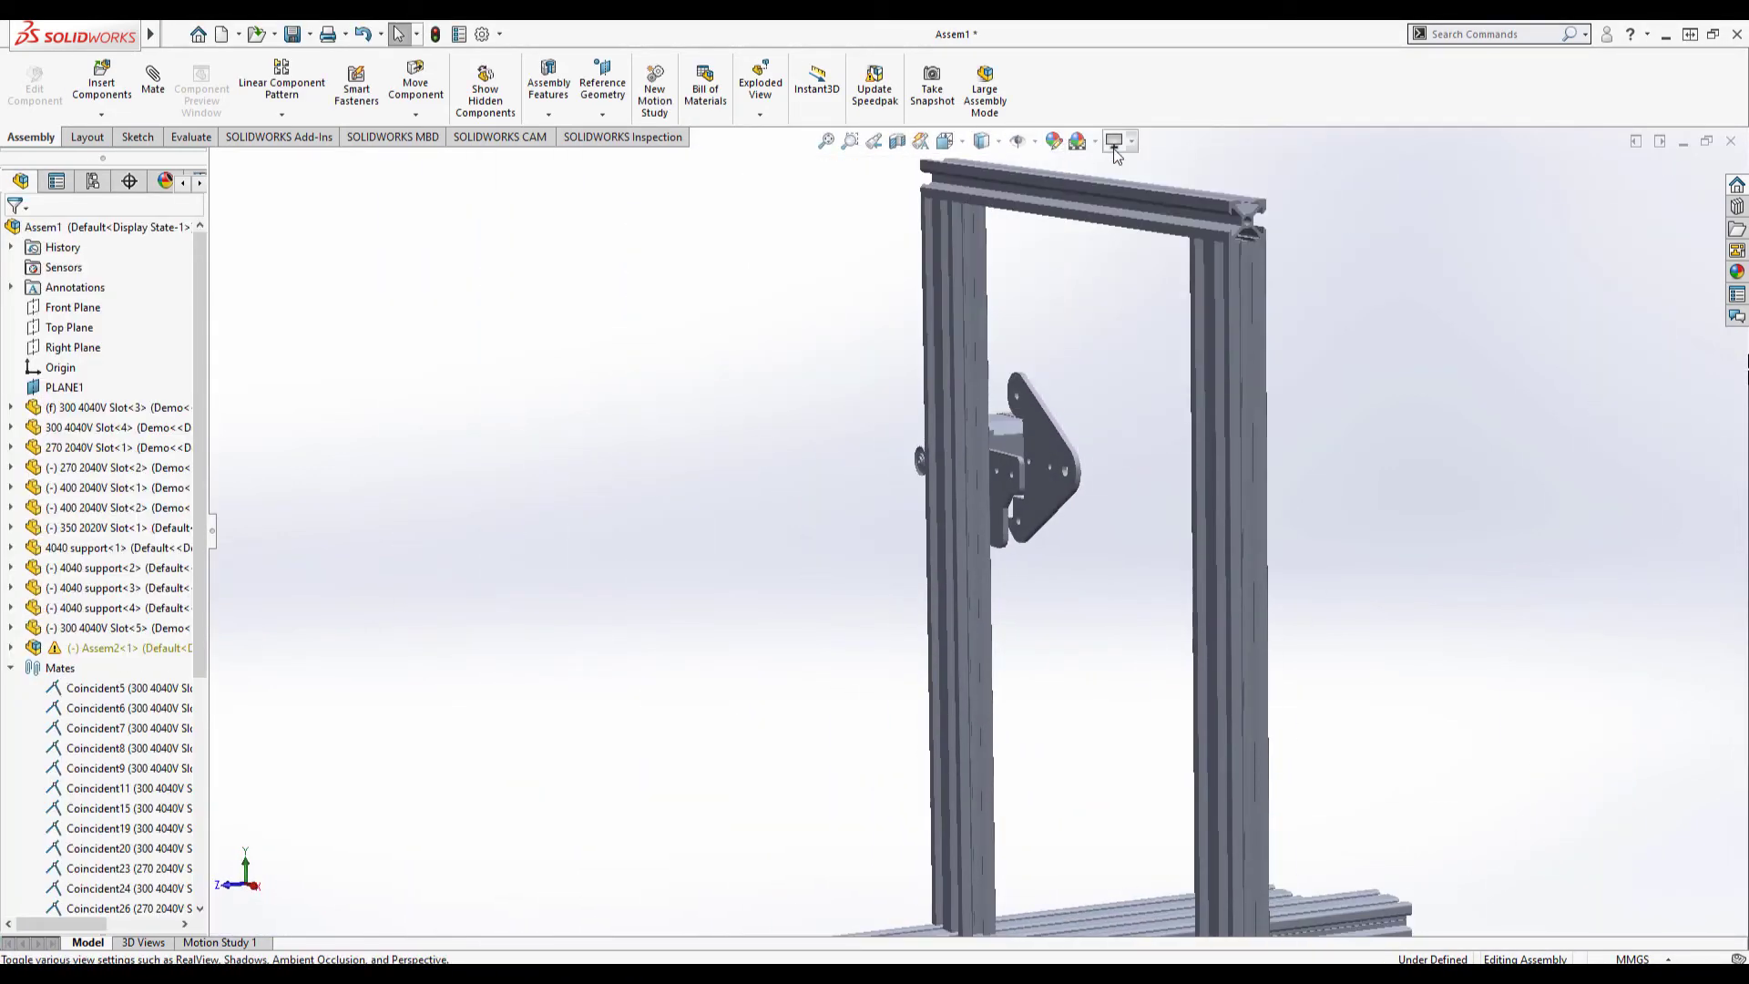
pyautogui.click(1000, 143)
pyautogui.click(982, 167)
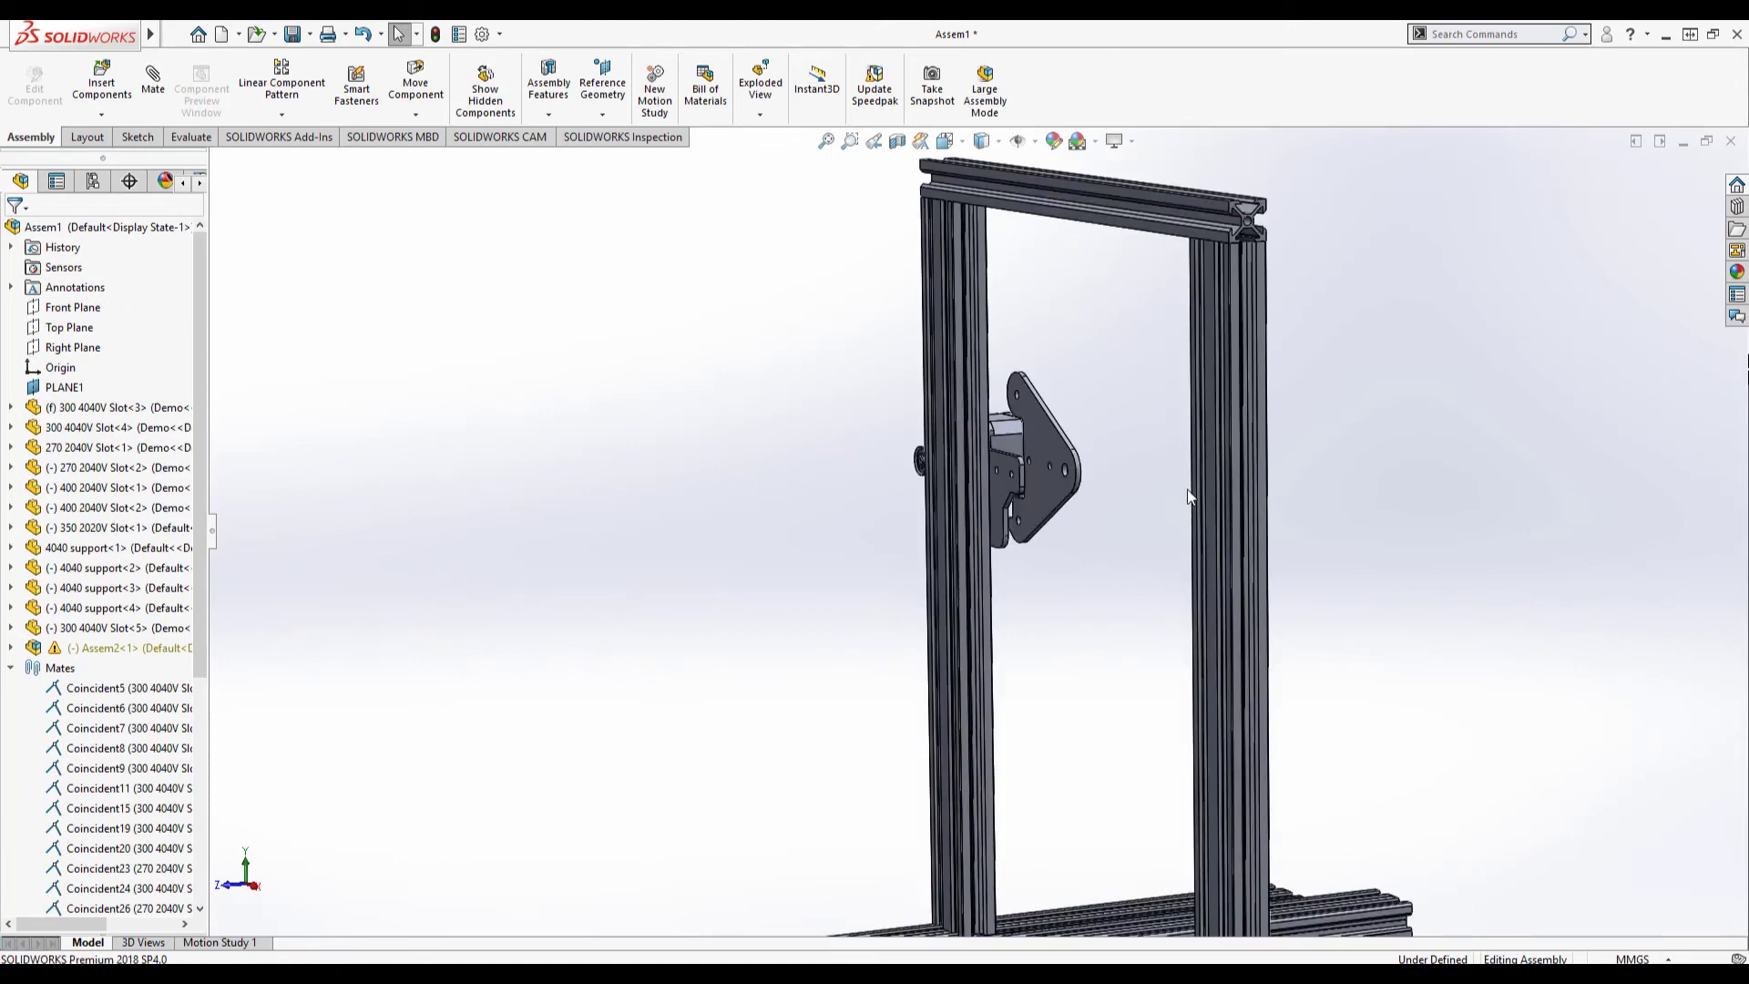
# - Mate the Z-B2040V slot plate's face parallel to the face of the 400 2040V Slot upright
pyautogui.moveTo(1191, 496)
pyautogui.mouseDown(button='middle')
pyautogui.moveTo(1084, 506)
pyautogui.moveTo(1175, 496)
pyautogui.mouseUp(button='middle')
pyautogui.scroll(-4, 1075, 474)
pyautogui.moveTo(1149, 510)
pyautogui.mouseDown(button='middle')
pyautogui.moveTo(1237, 495)
pyautogui.moveTo(1223, 517)
pyautogui.moveTo(1244, 513)
pyautogui.mouseUp(button='middle')
pyautogui.click(1110, 455)
pyautogui.scroll(5, 1348, 517)
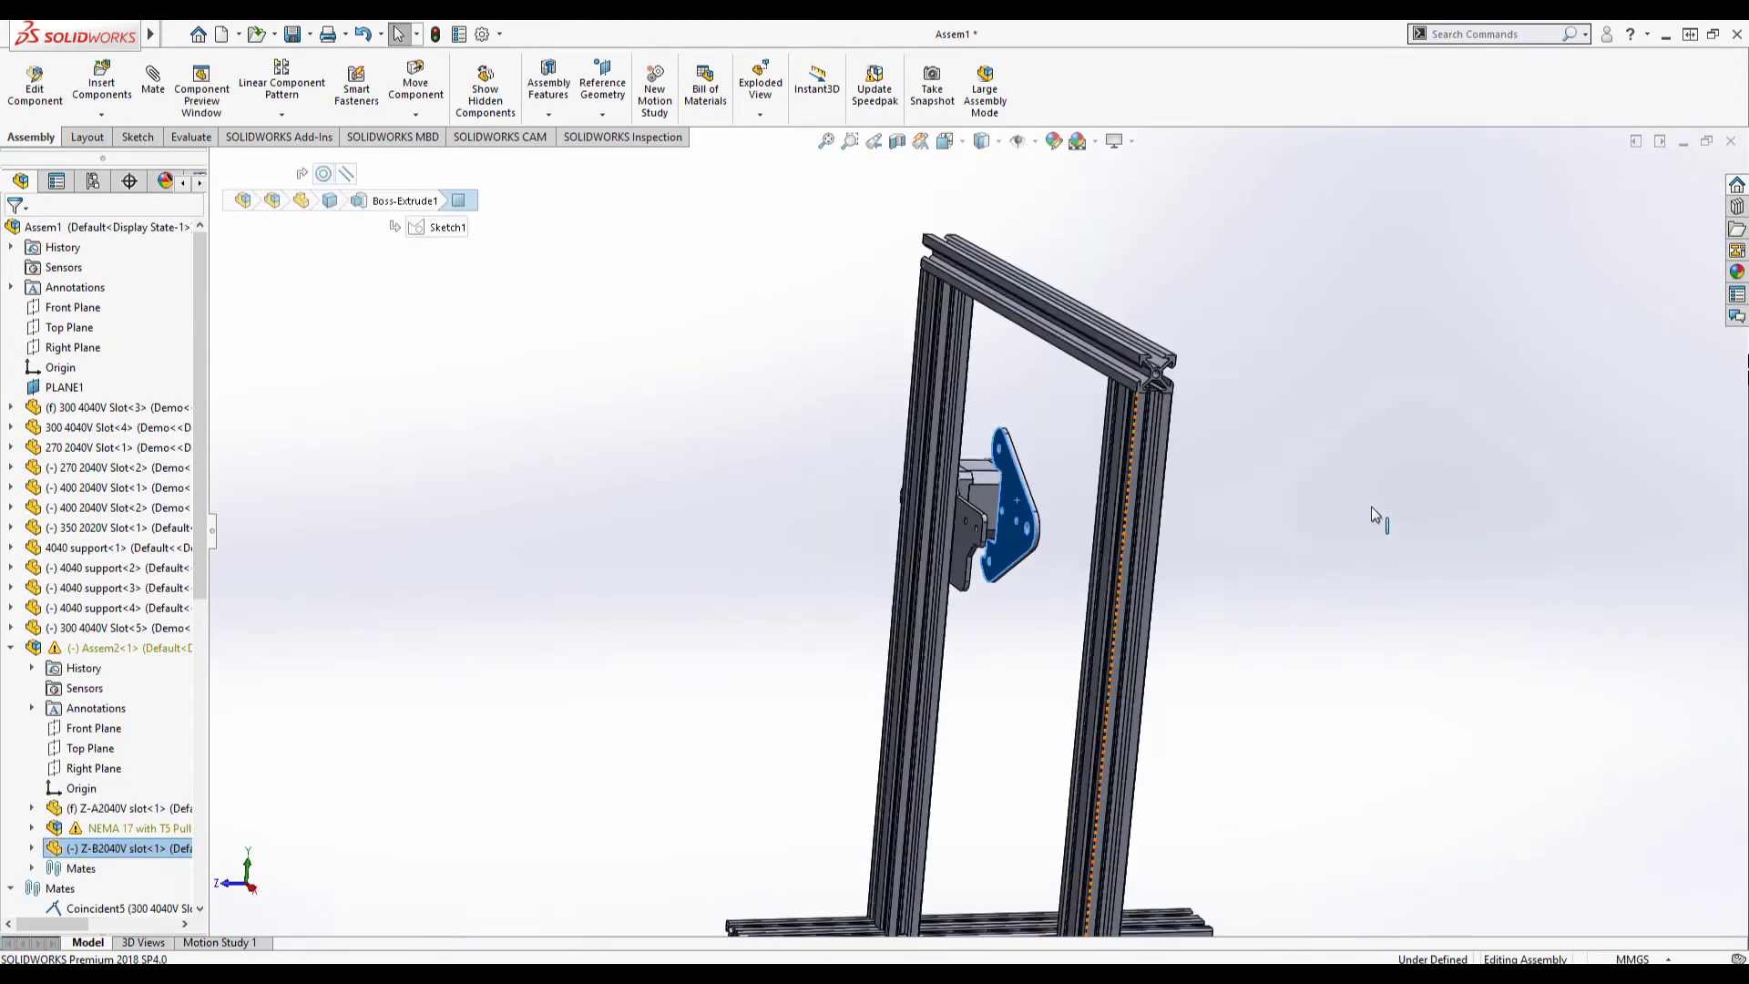
pyautogui.moveTo(1378, 519); pyautogui.dragTo(1434, 521, button='middle')
pyautogui.click(1085, 587)
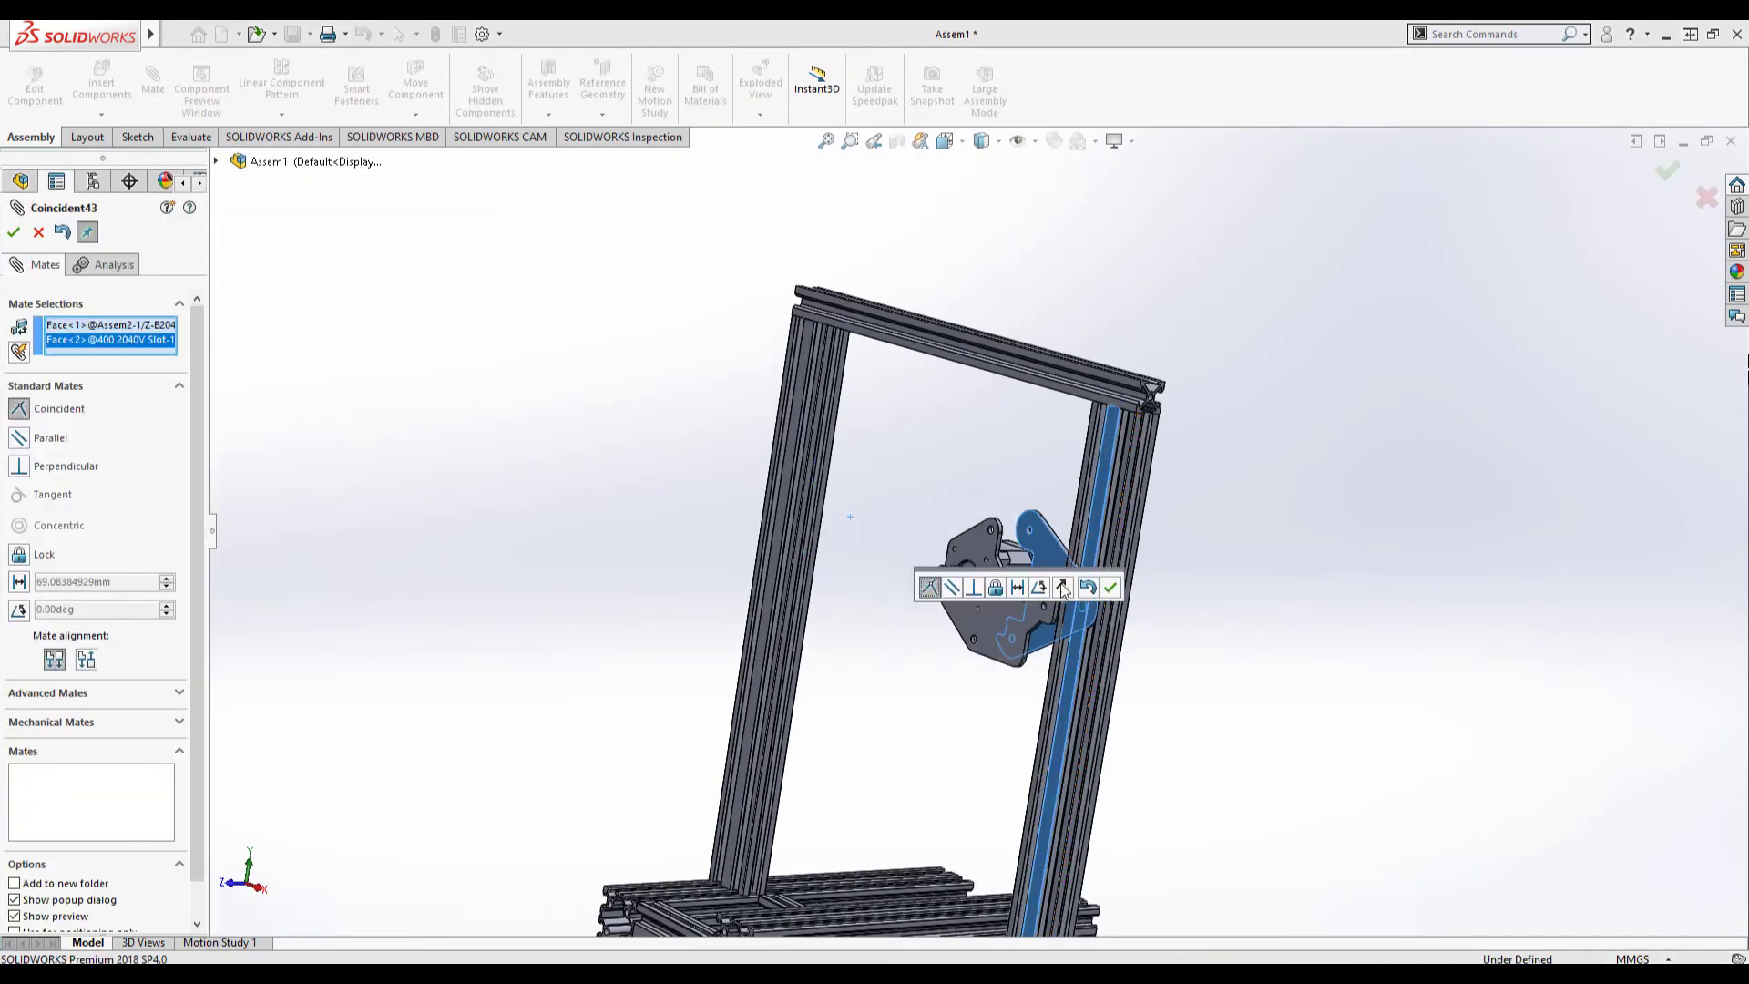
pyautogui.click(952, 590)
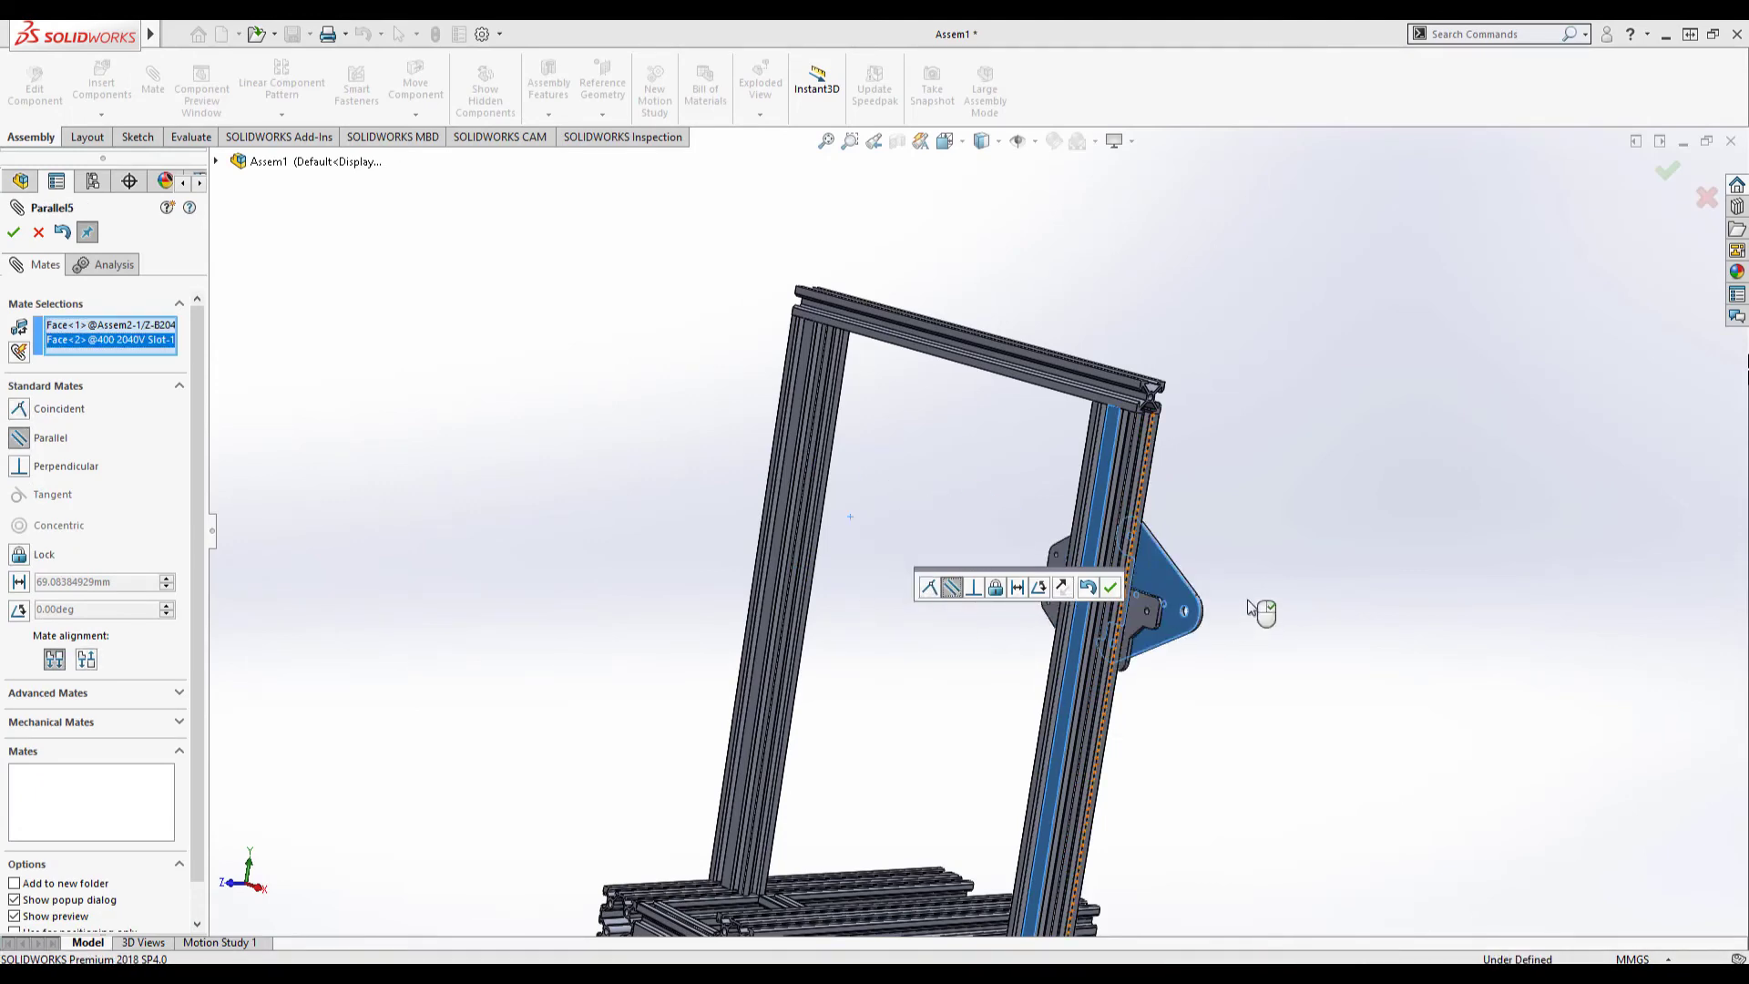
pyautogui.moveTo(1257, 604); pyautogui.dragTo(1107, 617, button='middle')
pyautogui.click(1111, 589)
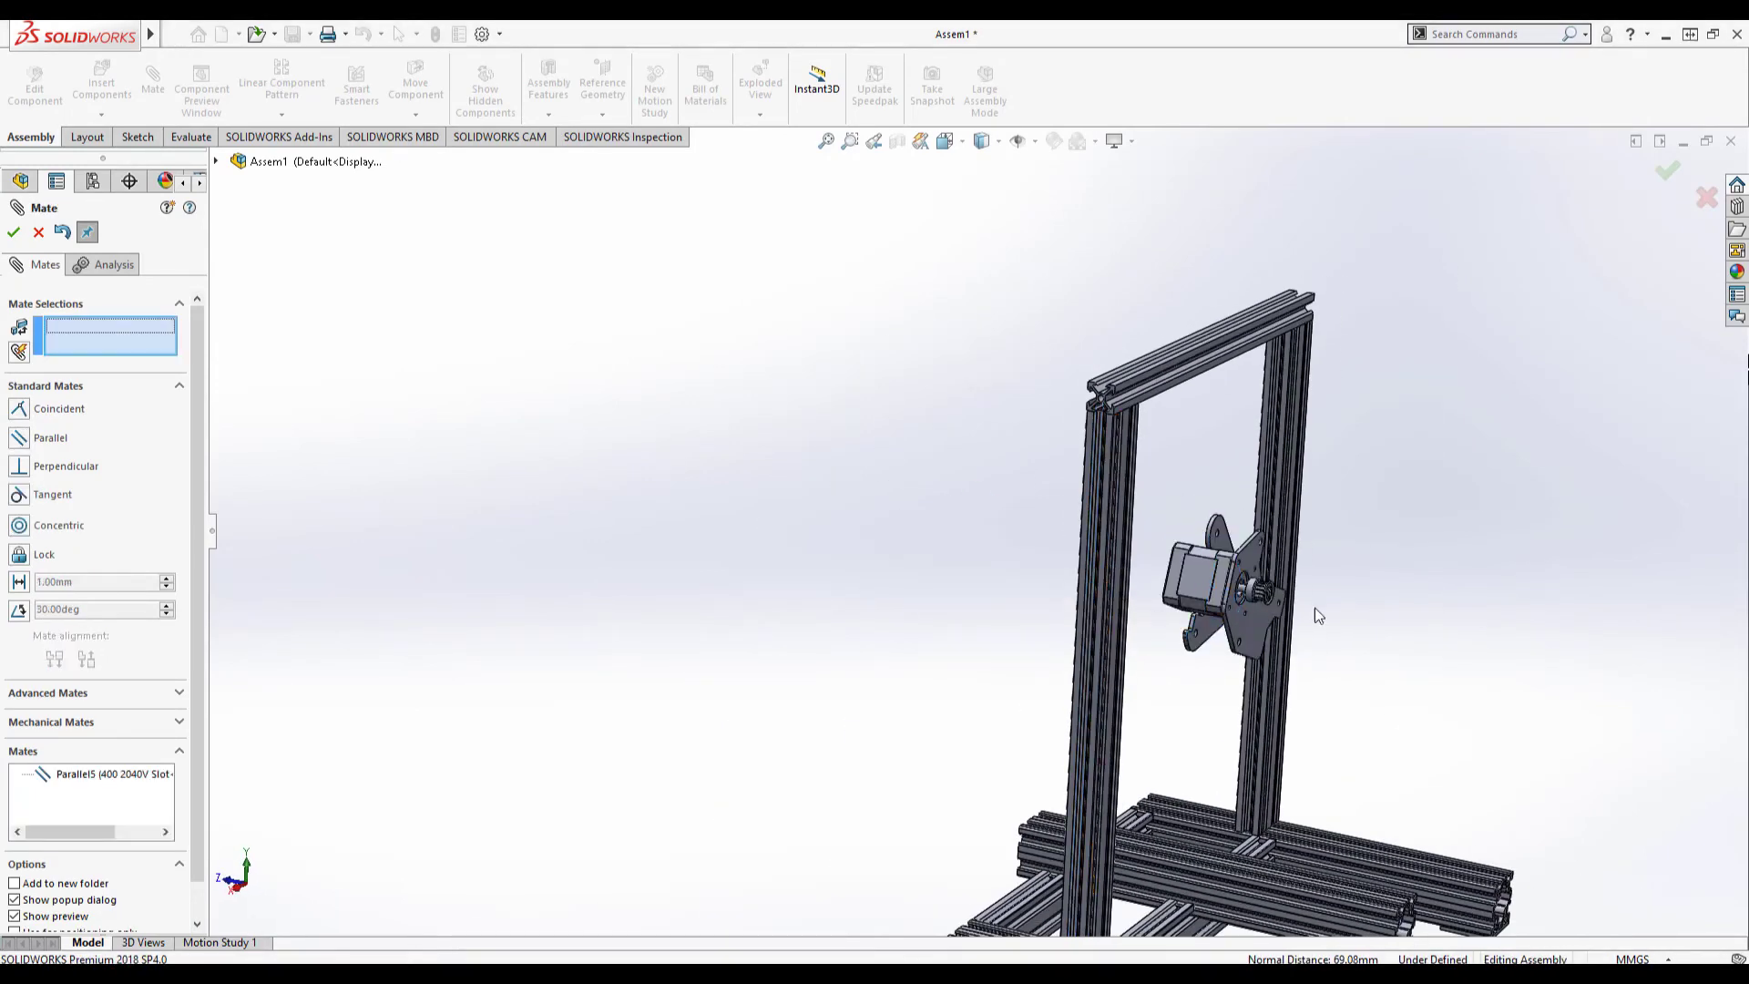
# - Try to add a parallel mate between the Z-A2040V slot plate's edge and the 350 2020V Slot crossbar's edge
pyautogui.moveTo(1314, 609); pyautogui.dragTo(856, 602, button='middle')
pyautogui.scroll(4, 1523, 631)
pyautogui.scroll(-8, 911, 516)
pyautogui.scroll(1, 911, 515)
pyautogui.click(811, 530)
pyautogui.moveTo(819, 528); pyautogui.dragTo(988, 285, button='middle')
pyautogui.scroll(-3, 798, 257)
pyautogui.click(765, 325)
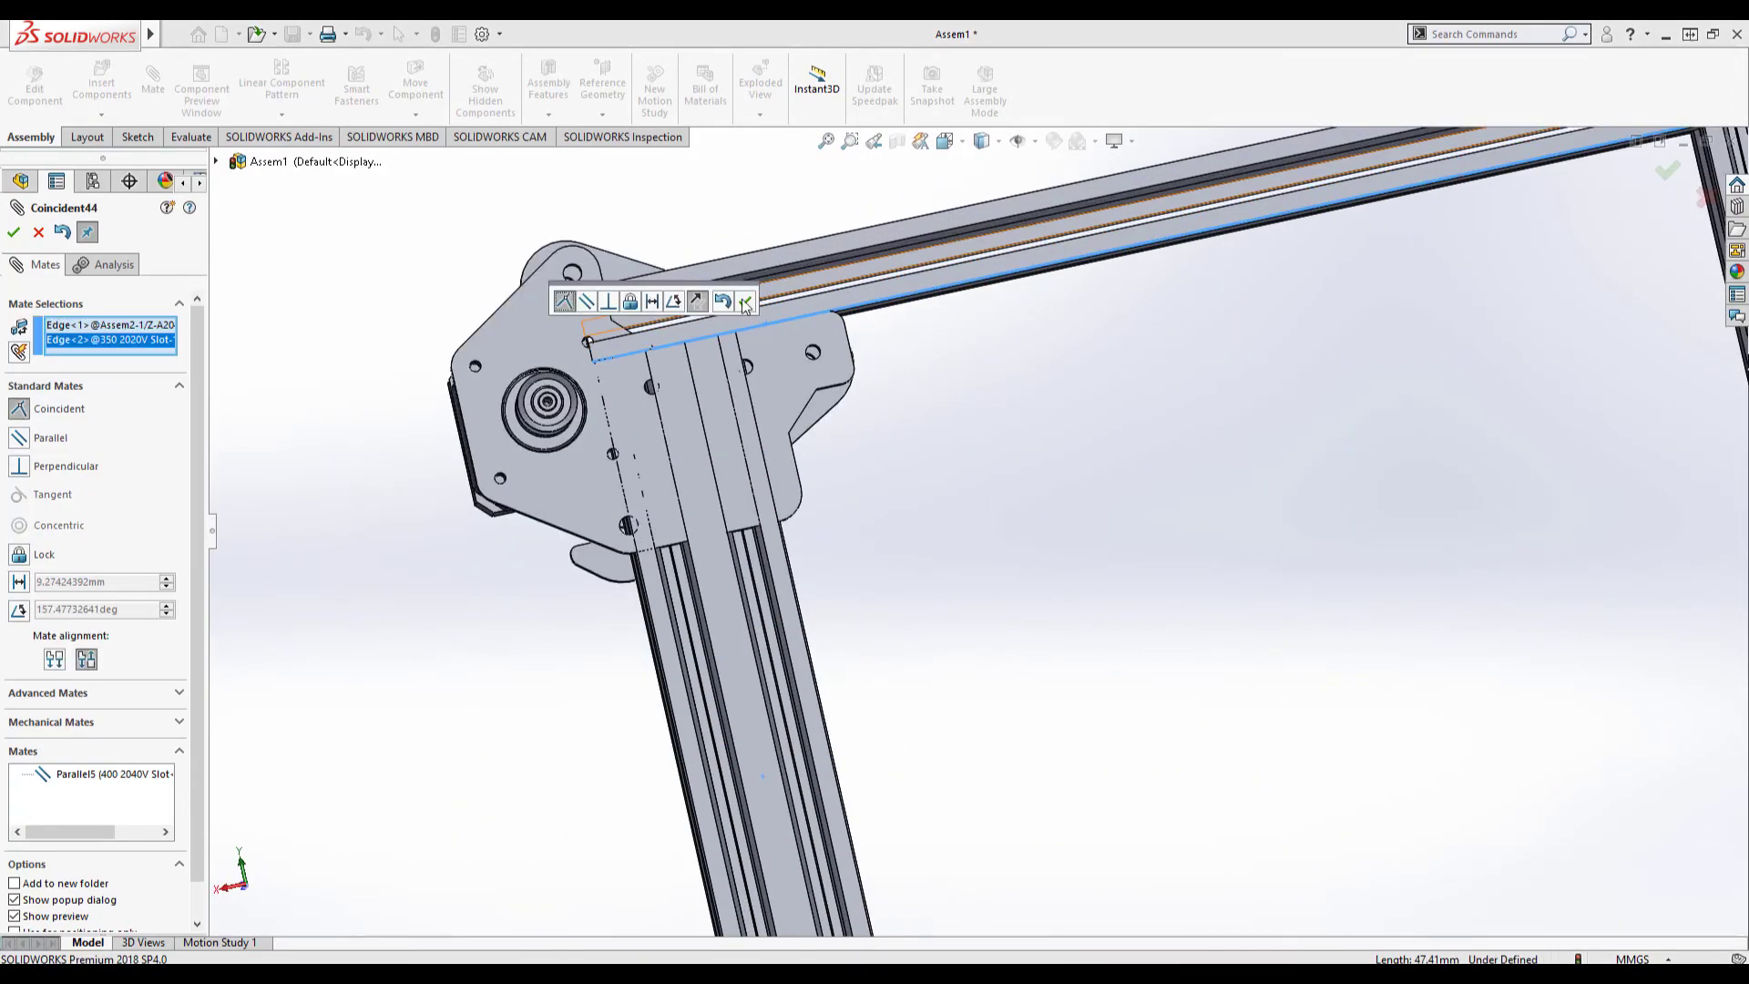
pyautogui.click(592, 303)
pyautogui.click(747, 308)
pyautogui.scroll(8, 1172, 598)
pyautogui.scroll(-3, 965, 589)
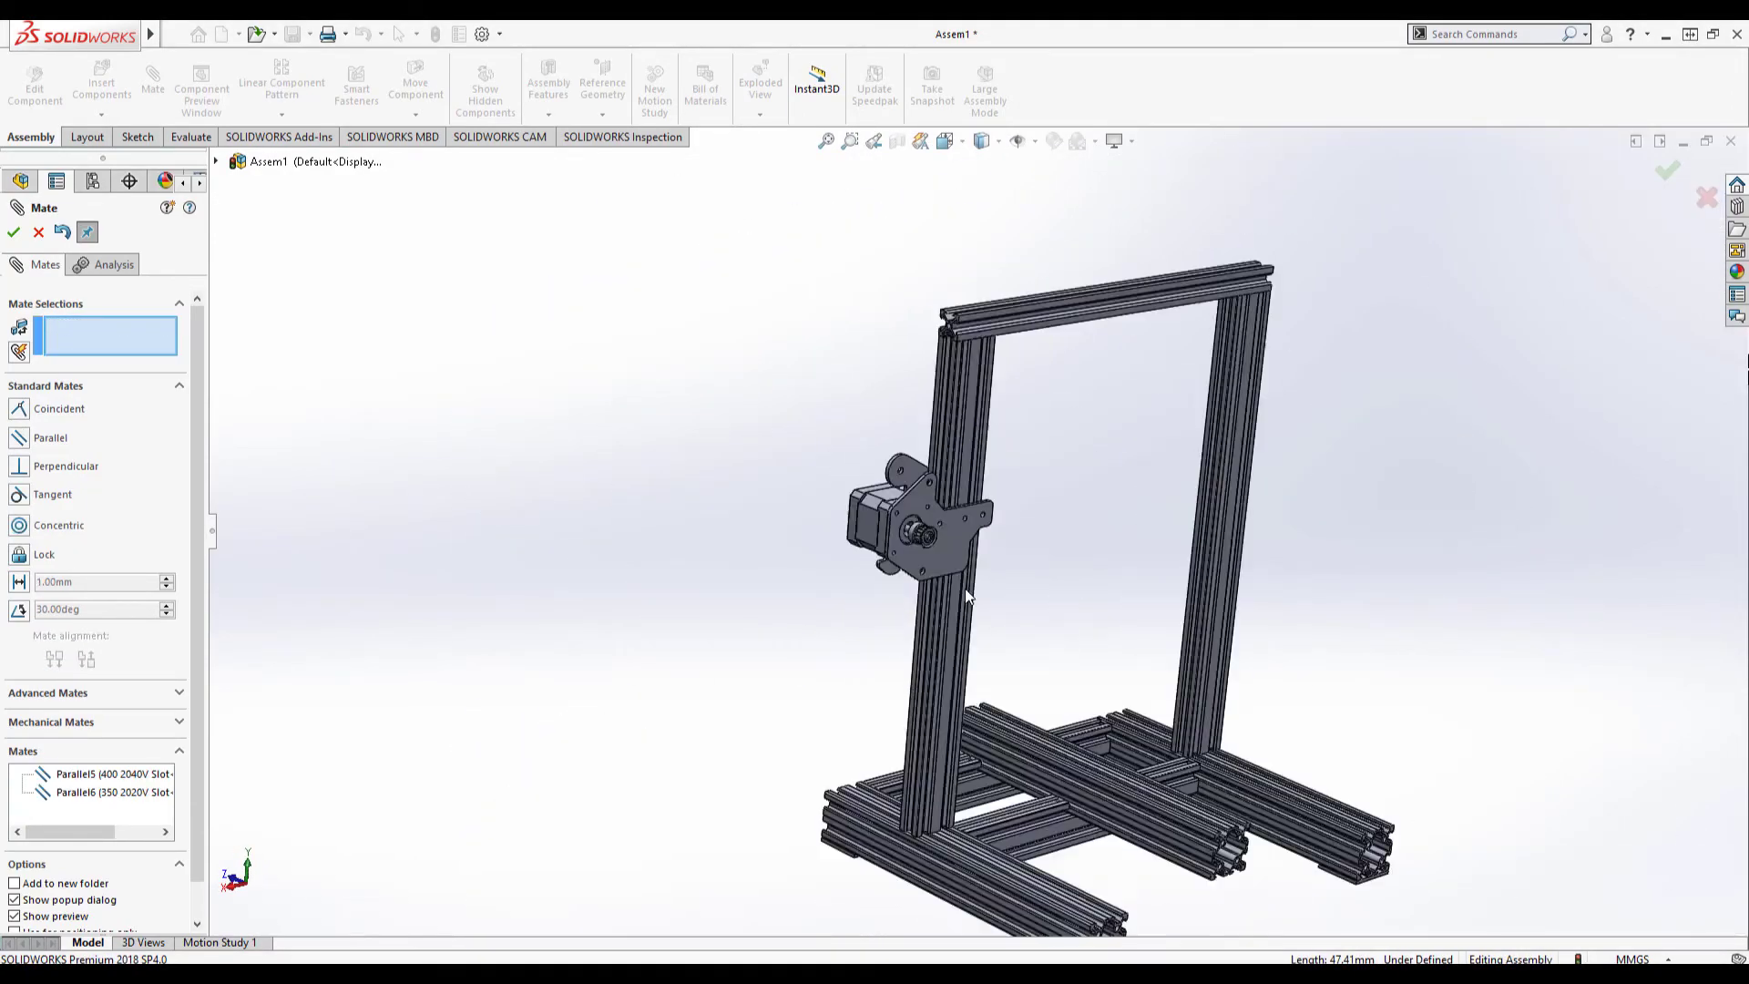
# - Slide the motor bracket subassembly down along the upright towards the base rails
pyautogui.moveTo(965, 589); pyautogui.dragTo(1056, 446, button='middle')
pyautogui.scroll(-4, 1024, 429)
pyautogui.press('space')
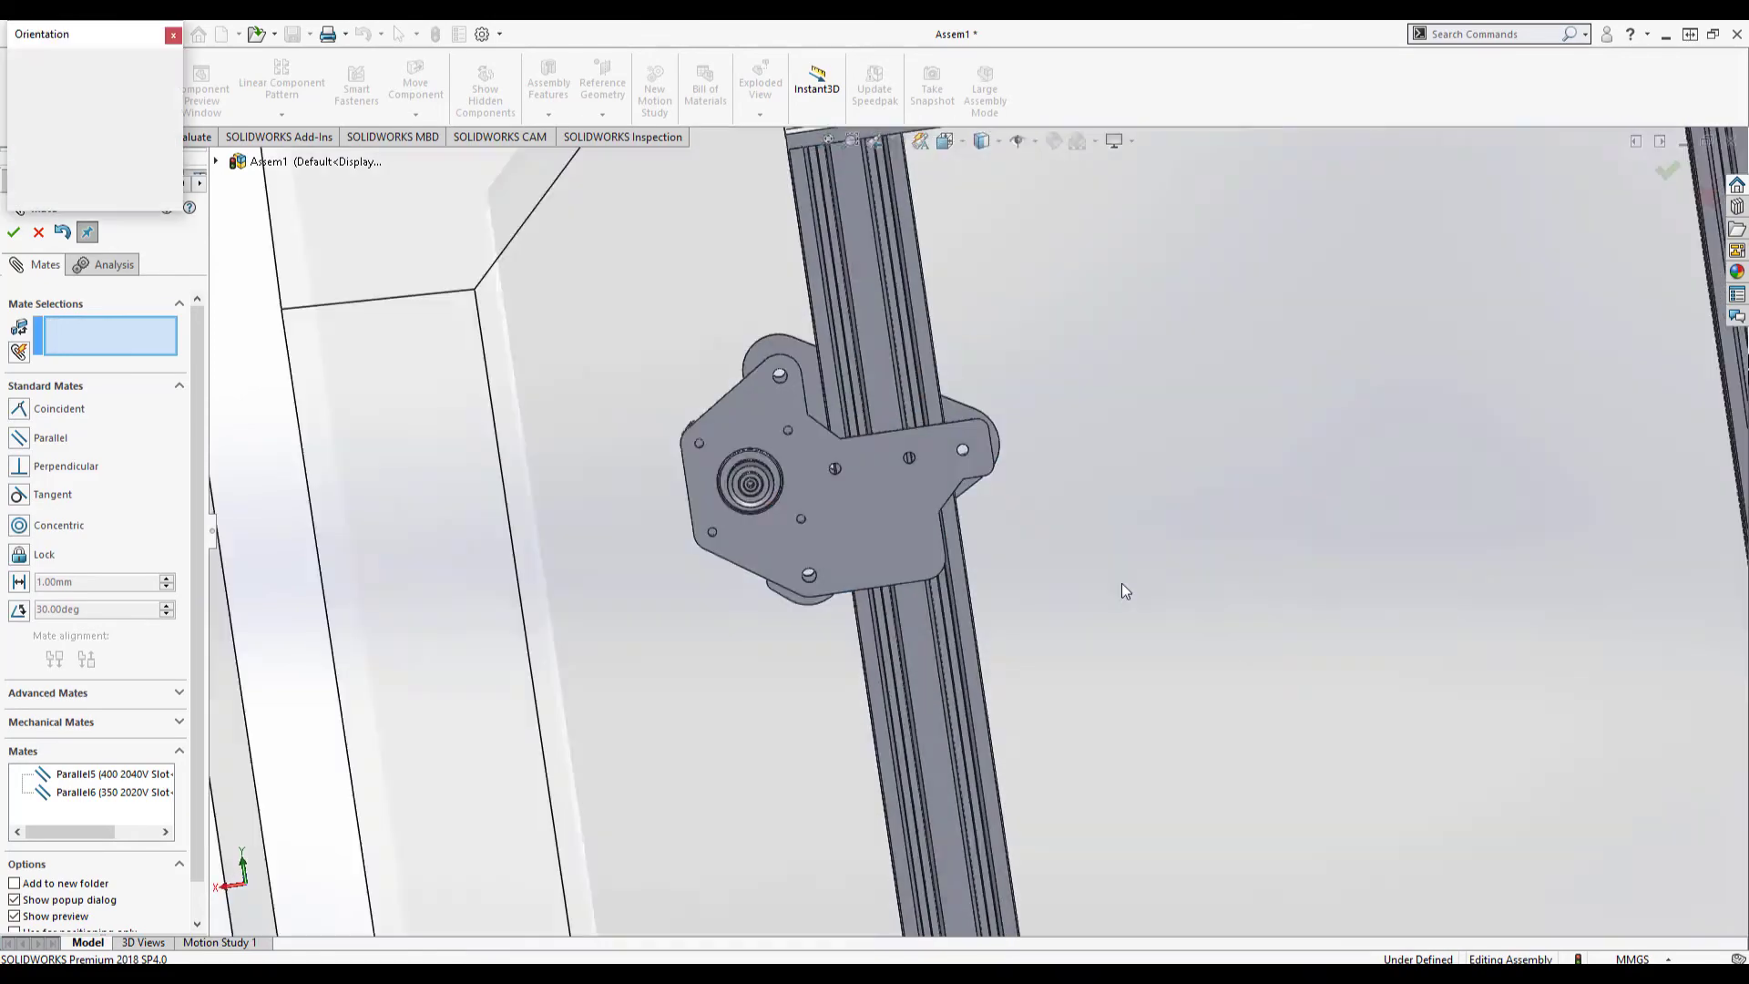
pyautogui.click(699, 634)
pyautogui.moveTo(922, 541); pyautogui.dragTo(925, 756)
pyautogui.scroll(-7, 944, 801)
pyautogui.moveTo(944, 802); pyautogui.dragTo(872, 533, button='middle')
pyautogui.scroll(4, 872, 534)
pyautogui.scroll(-3, 699, 412)
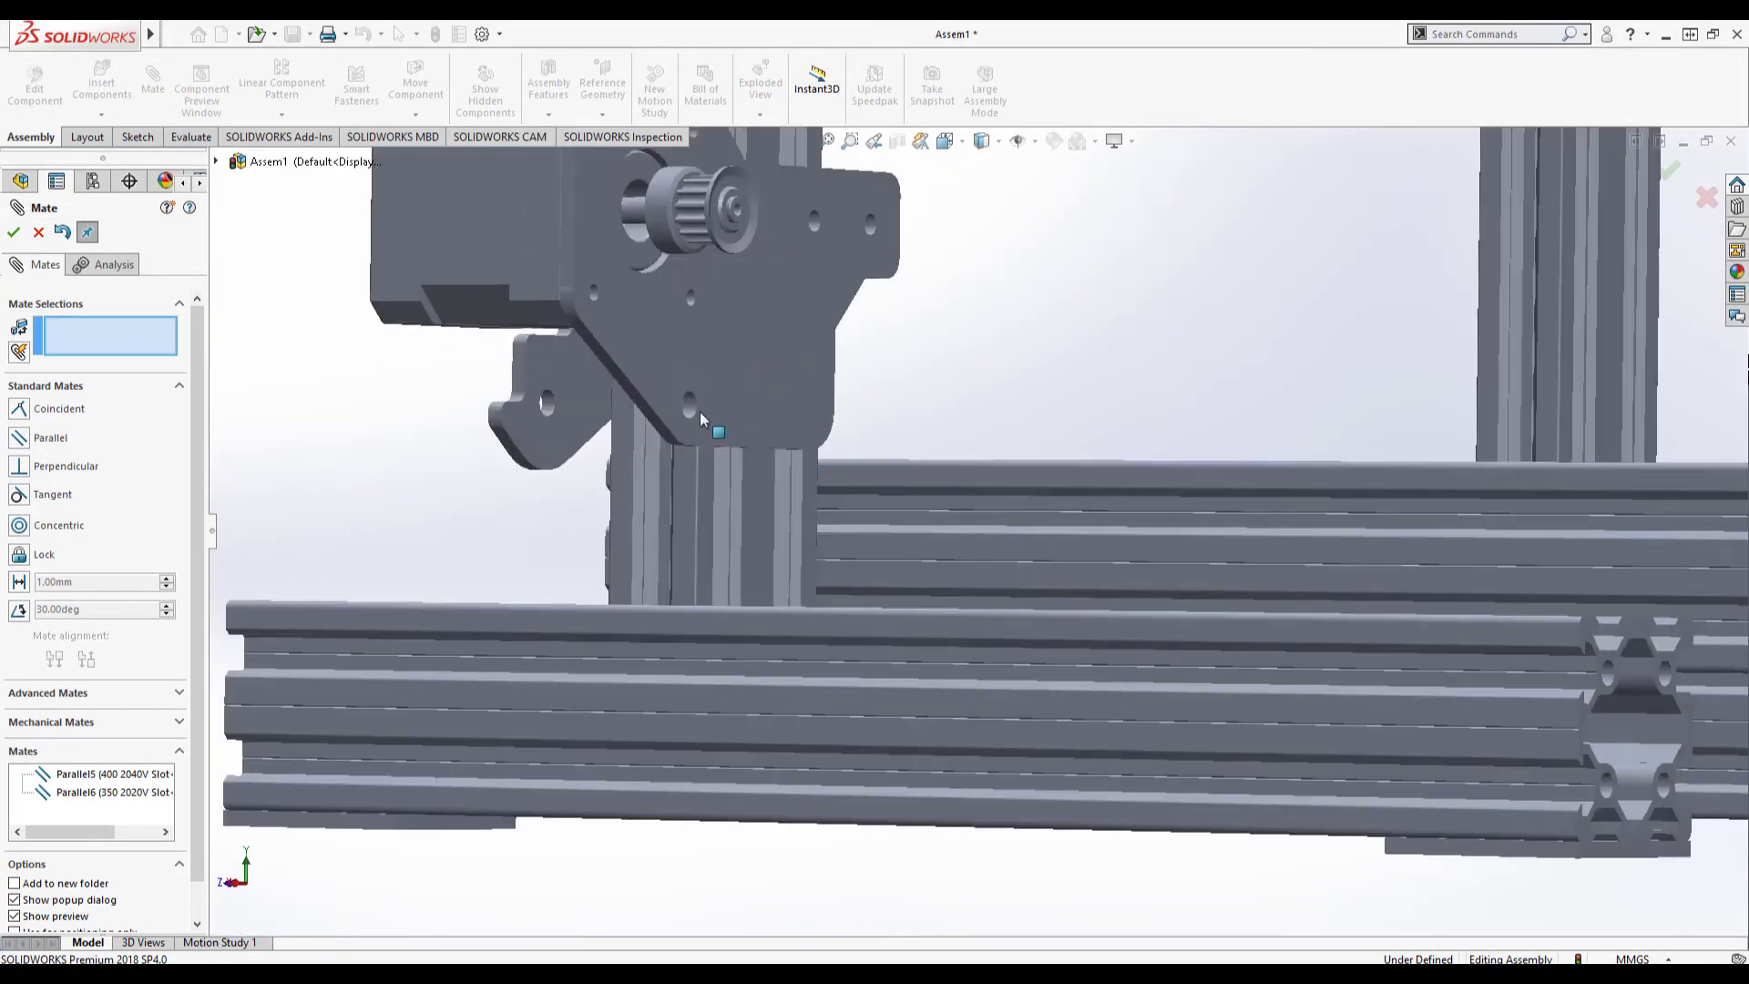
pyautogui.moveTo(700, 411); pyautogui.dragTo(705, 463)
# - Slide the motor bracket subassembly back up the upright, away from the base rails
pyautogui.scroll(5, 705, 463)
pyautogui.moveTo(931, 439); pyautogui.dragTo(827, 328, button='middle')
pyautogui.scroll(5, 827, 328)
pyautogui.moveTo(1157, 456); pyautogui.dragTo(1183, 421, button='middle')
pyautogui.press('space')
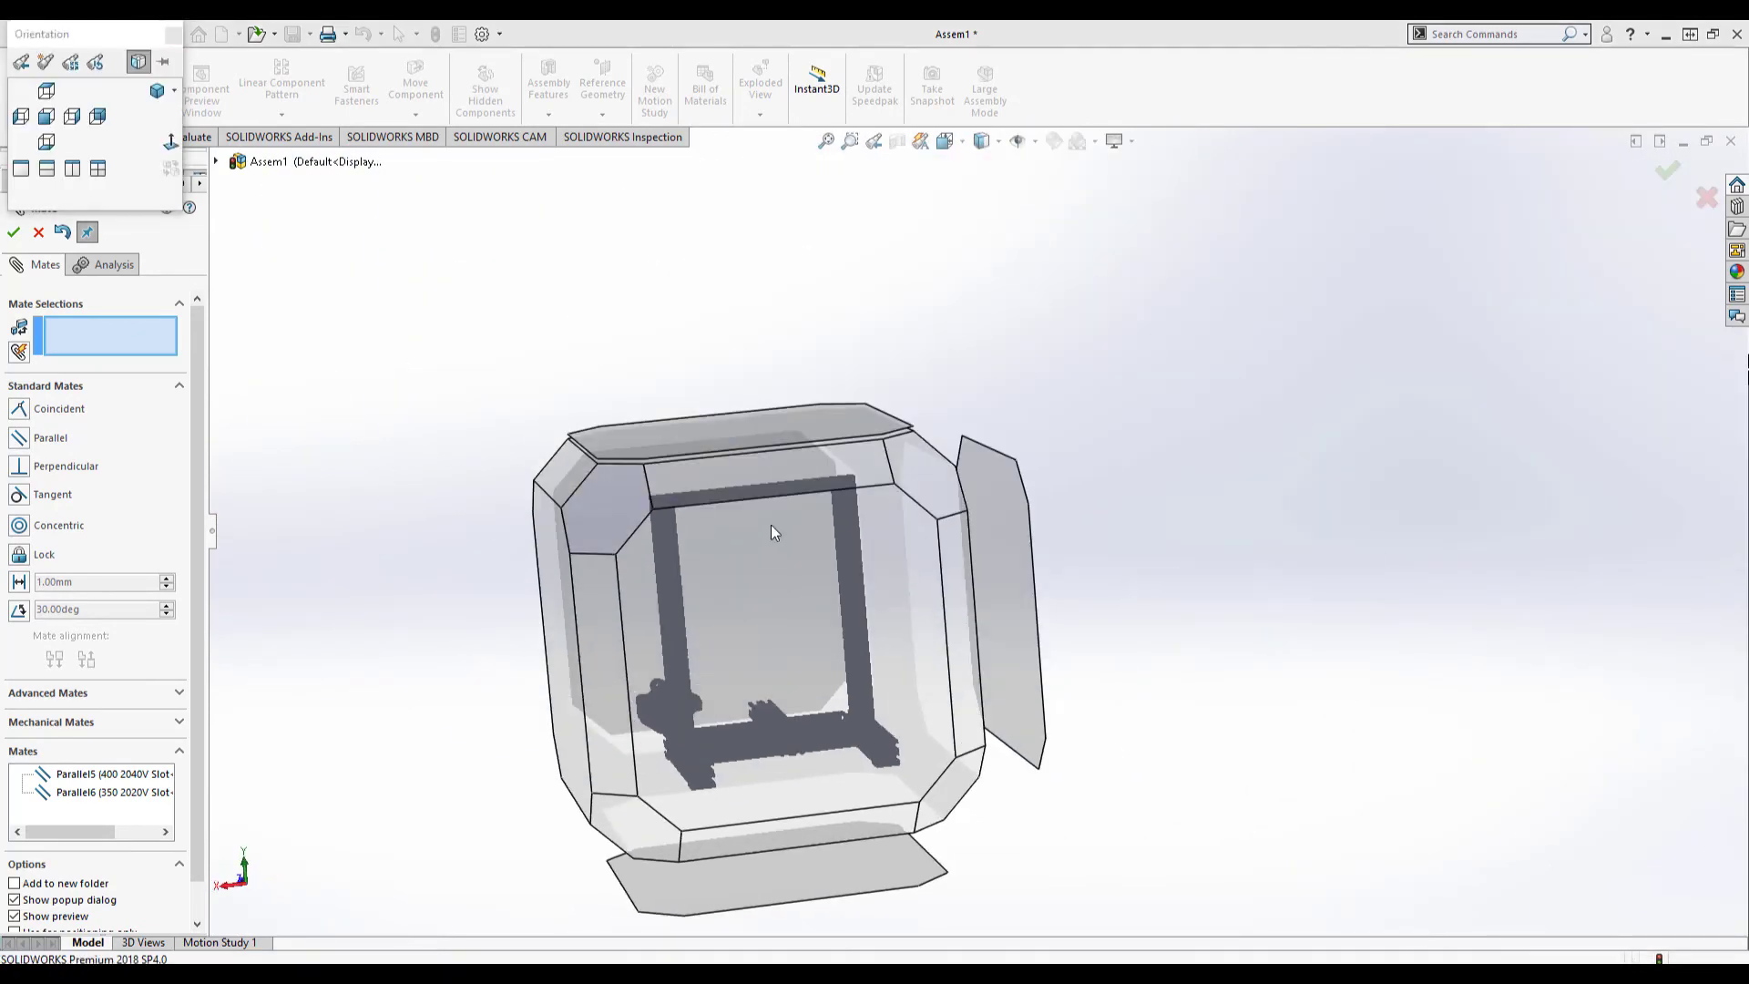
pyautogui.click(608, 510)
pyautogui.moveTo(850, 677); pyautogui.dragTo(851, 516)
pyautogui.moveTo(1103, 617); pyautogui.dragTo(858, 601, button='middle')
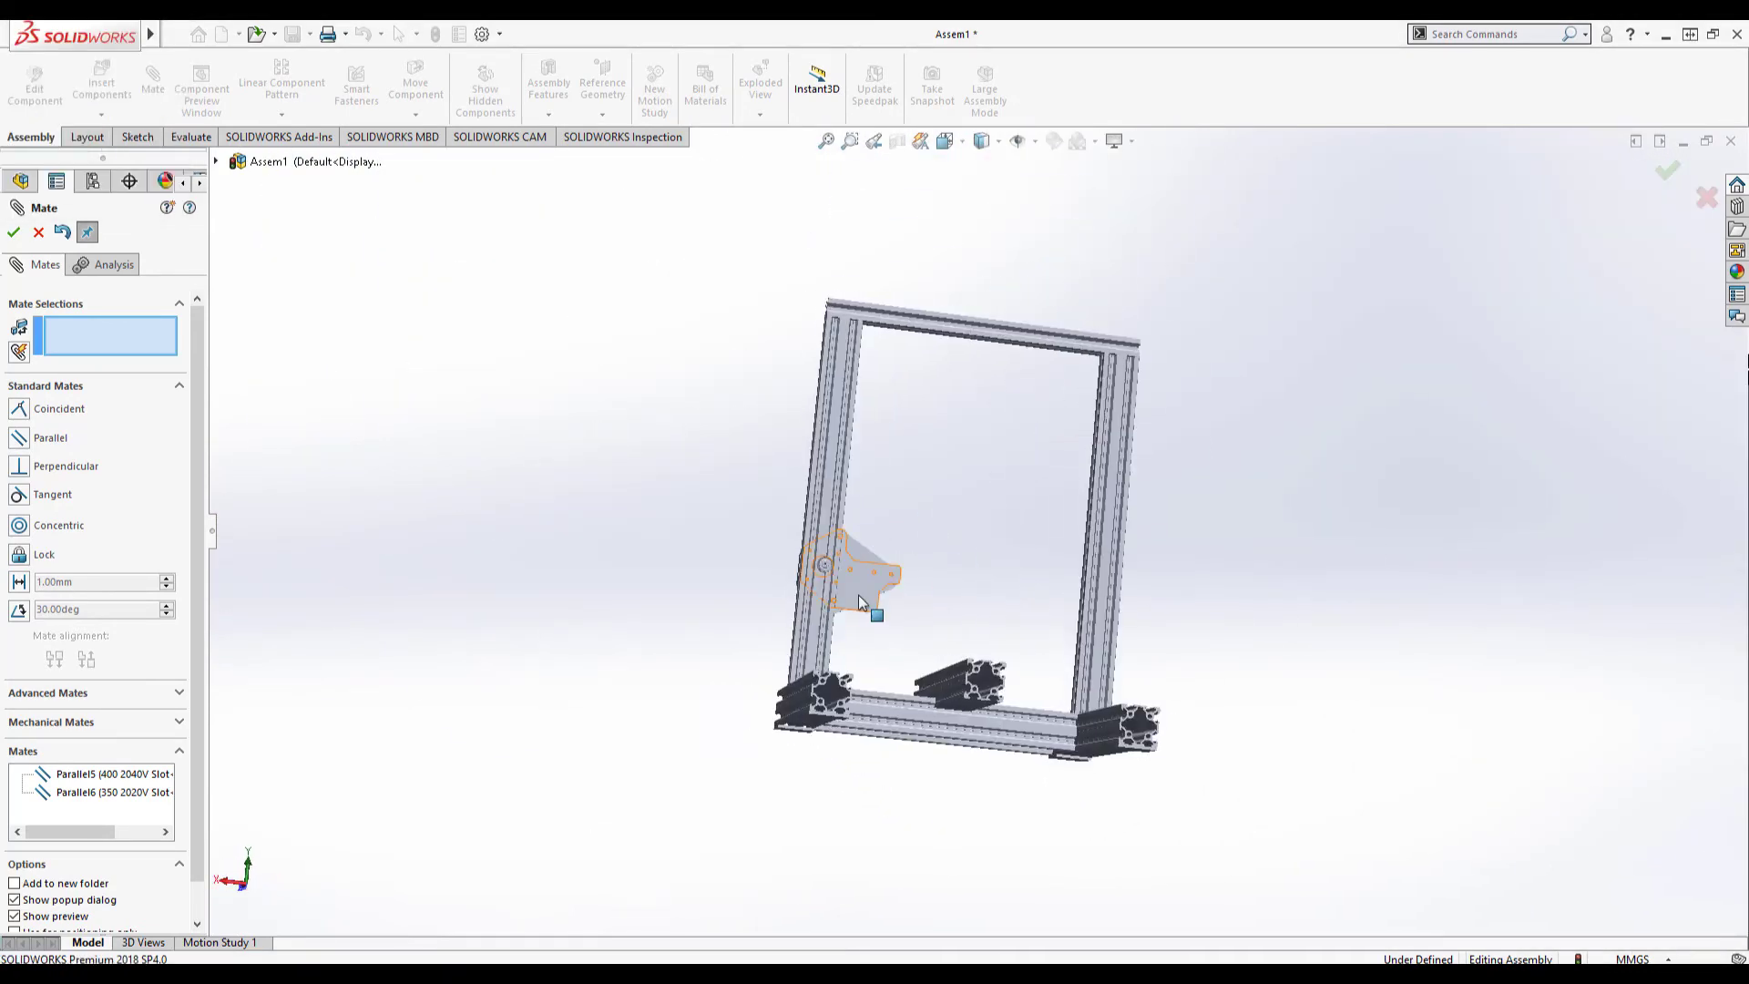
pyautogui.scroll(-5, 988, 586)
# - Undo the last parallel mate and set the display to shaded with edges
pyautogui.click(62, 232)
pyautogui.moveTo(989, 586); pyautogui.dragTo(1130, 669, button='middle')
pyautogui.scroll(1, 1057, 681)
pyautogui.click(948, 141)
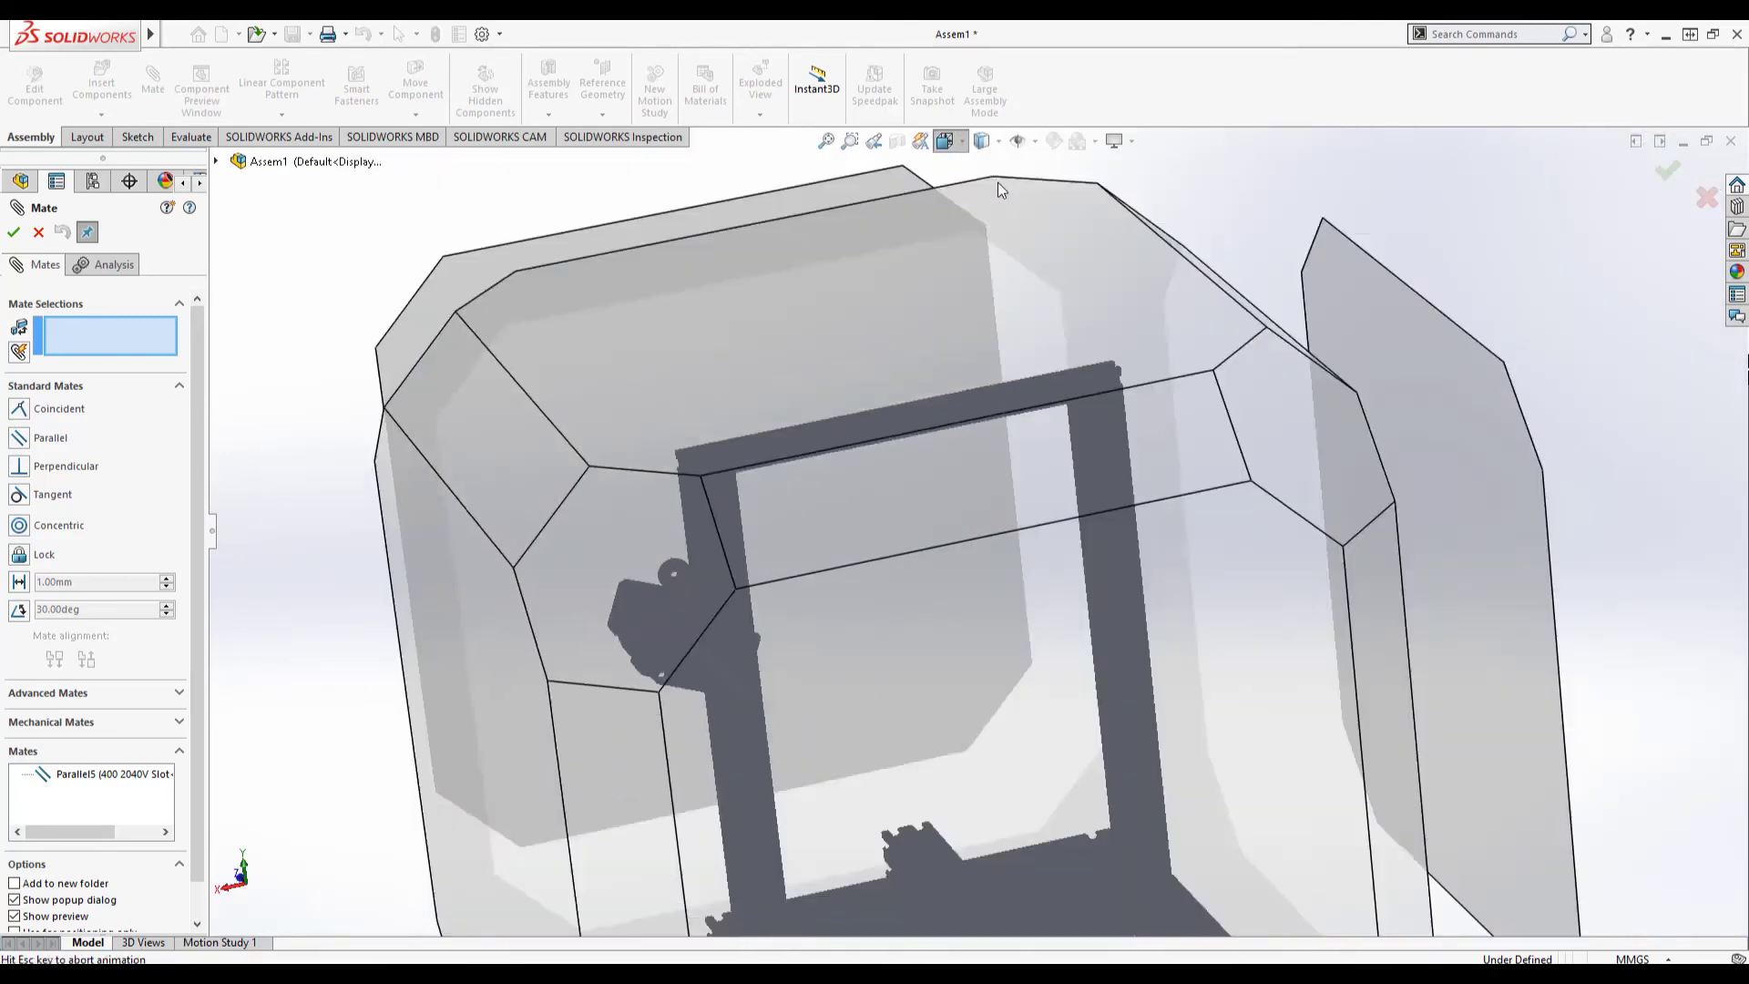
pyautogui.click(983, 141)
pyautogui.click(981, 169)
# - Mate the narrow upper face of the Z-A2040V slot plate parallel to the 350 2020V Slot crossbar
pyautogui.scroll(-5, 686, 694)
pyautogui.scroll(6, 811, 672)
pyautogui.moveTo(811, 672); pyautogui.dragTo(1029, 588, button='middle')
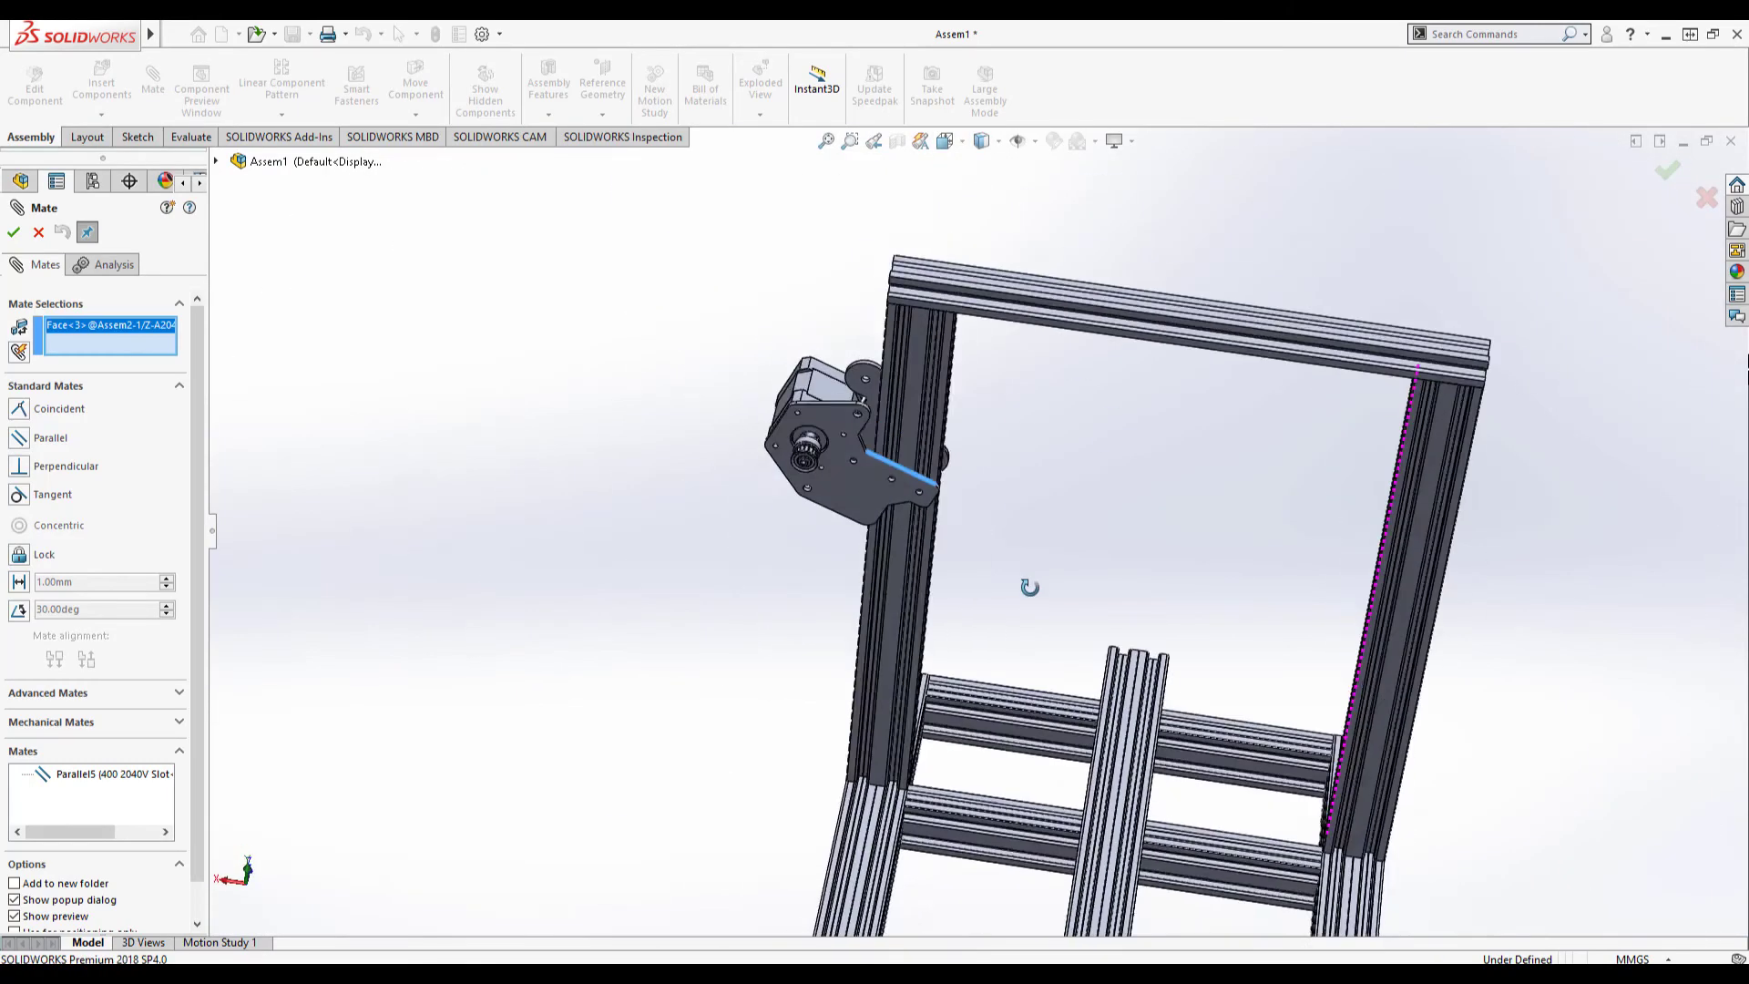
pyautogui.scroll(-5, 891, 322)
pyautogui.click(891, 323)
pyautogui.click(935, 300)
pyautogui.click(1093, 299)
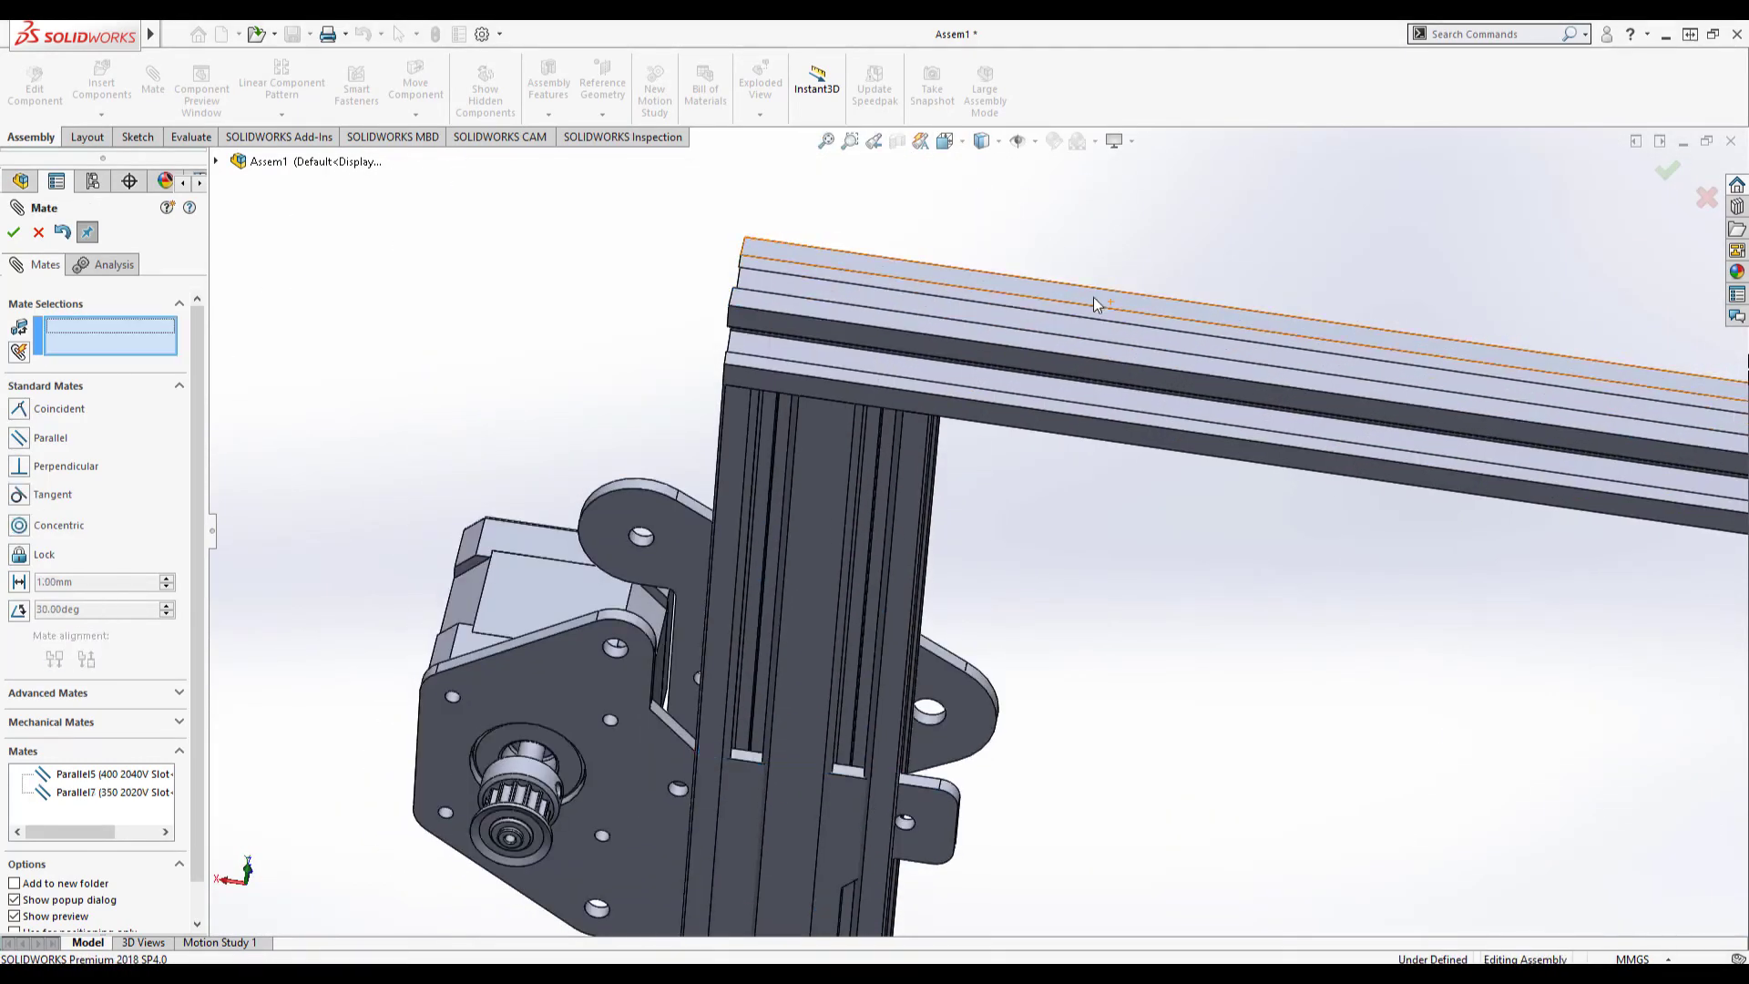
# - Lock the Z-A2040V slot plate to the crossbar using their edges, and try moving the plate along the upright
pyautogui.scroll(2, 719, 729)
pyautogui.scroll(-2, 874, 767)
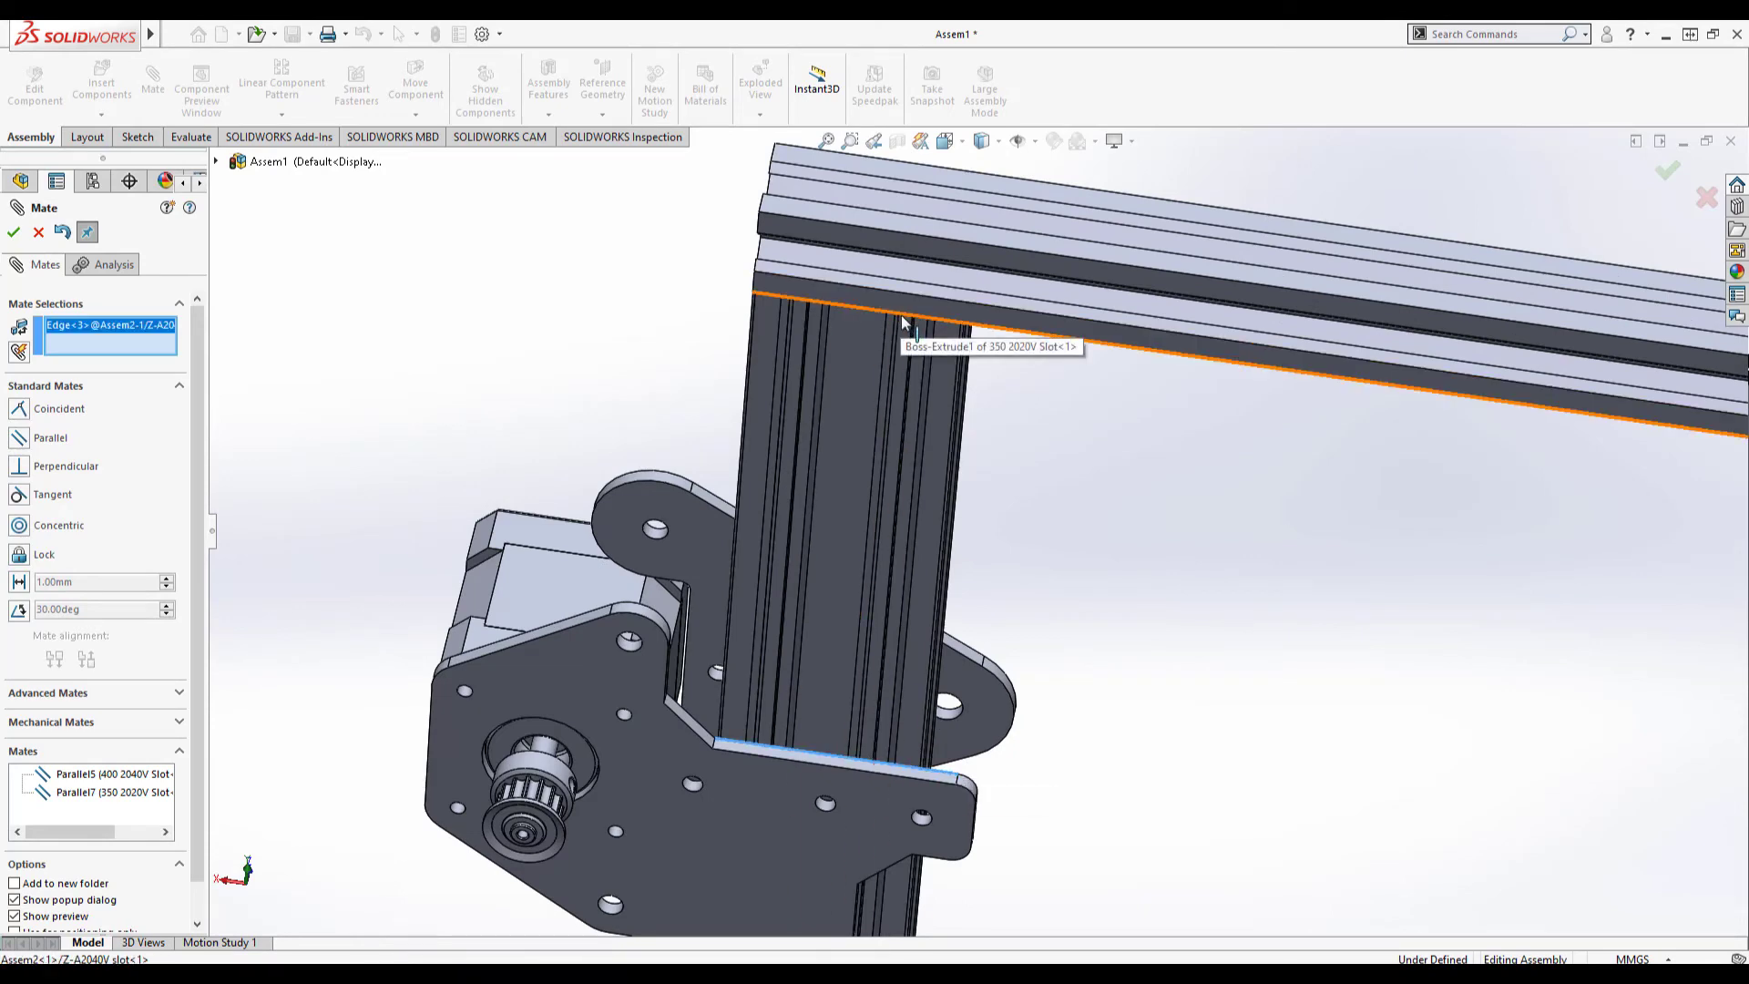
pyautogui.click(900, 316)
pyautogui.click(1019, 319)
pyautogui.click(1109, 319)
pyautogui.moveTo(903, 685); pyautogui.dragTo(859, 642)
pyautogui.scroll(4, 911, 627)
pyautogui.press('Escape')
# - Suppress the lock mate and slide the motor bracket up to just below the crossbar
pyautogui.press('space')
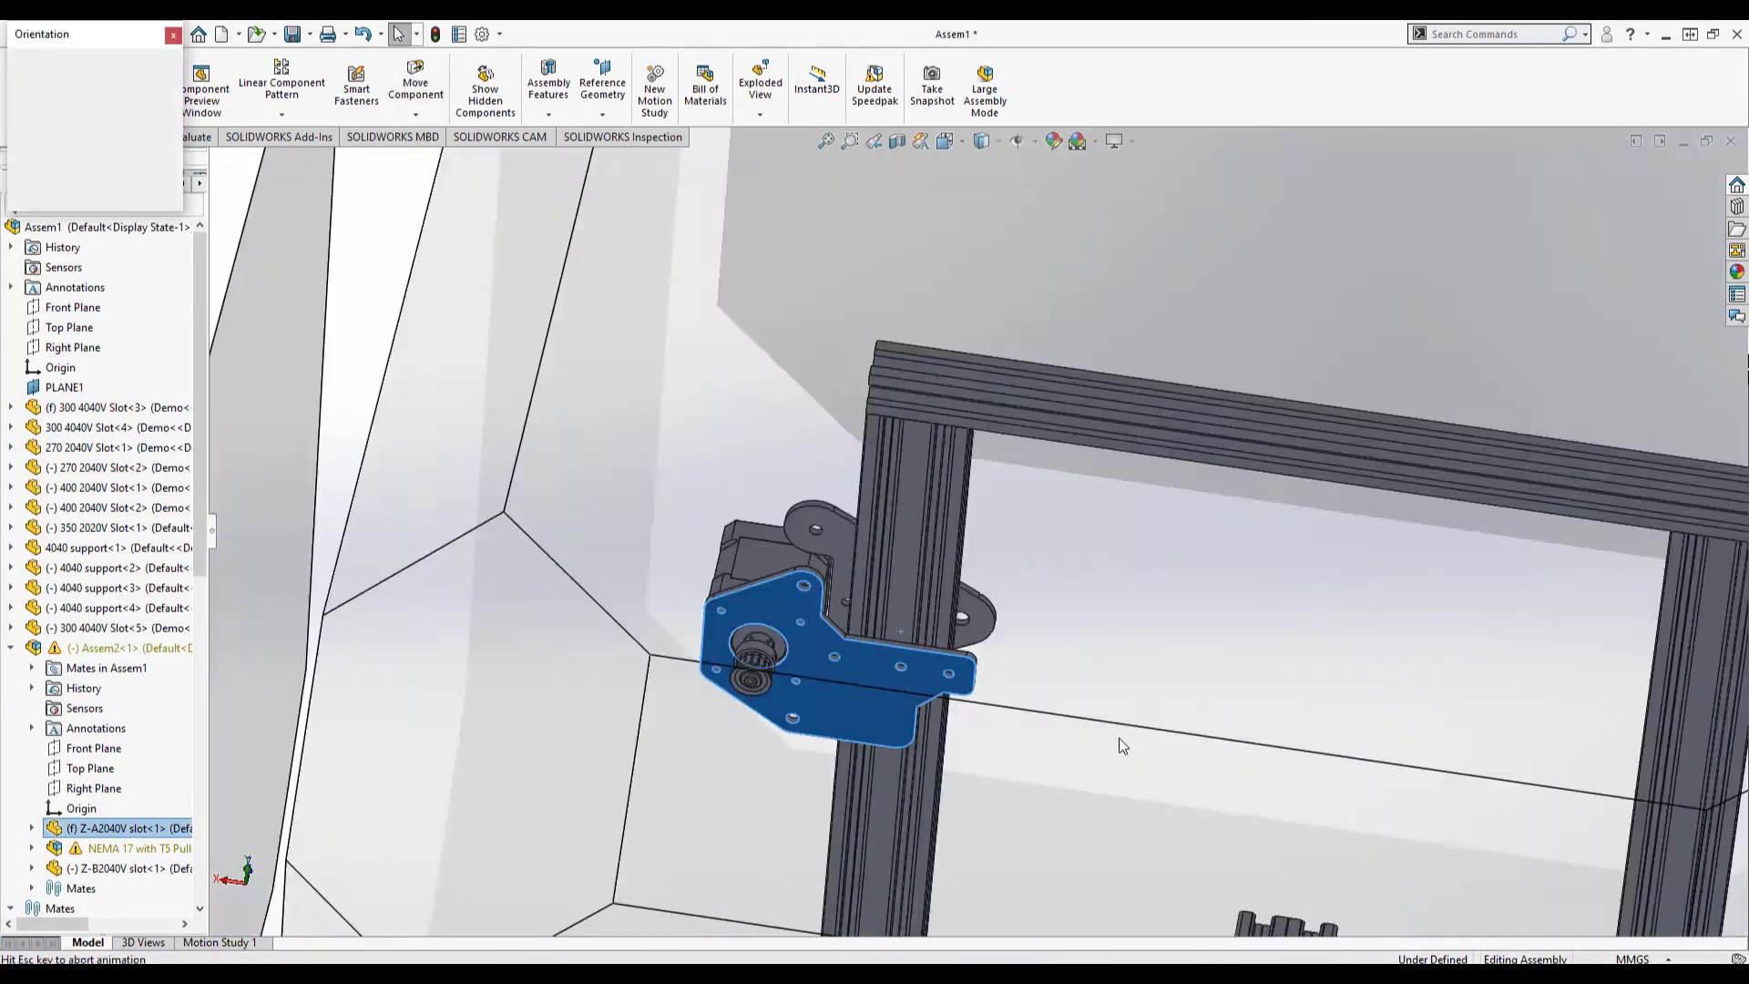
pyautogui.click(1119, 737)
pyautogui.moveTo(812, 356); pyautogui.dragTo(833, 373)
pyautogui.scroll(-3, 847, 384)
pyautogui.scroll(-10, 100, 638)
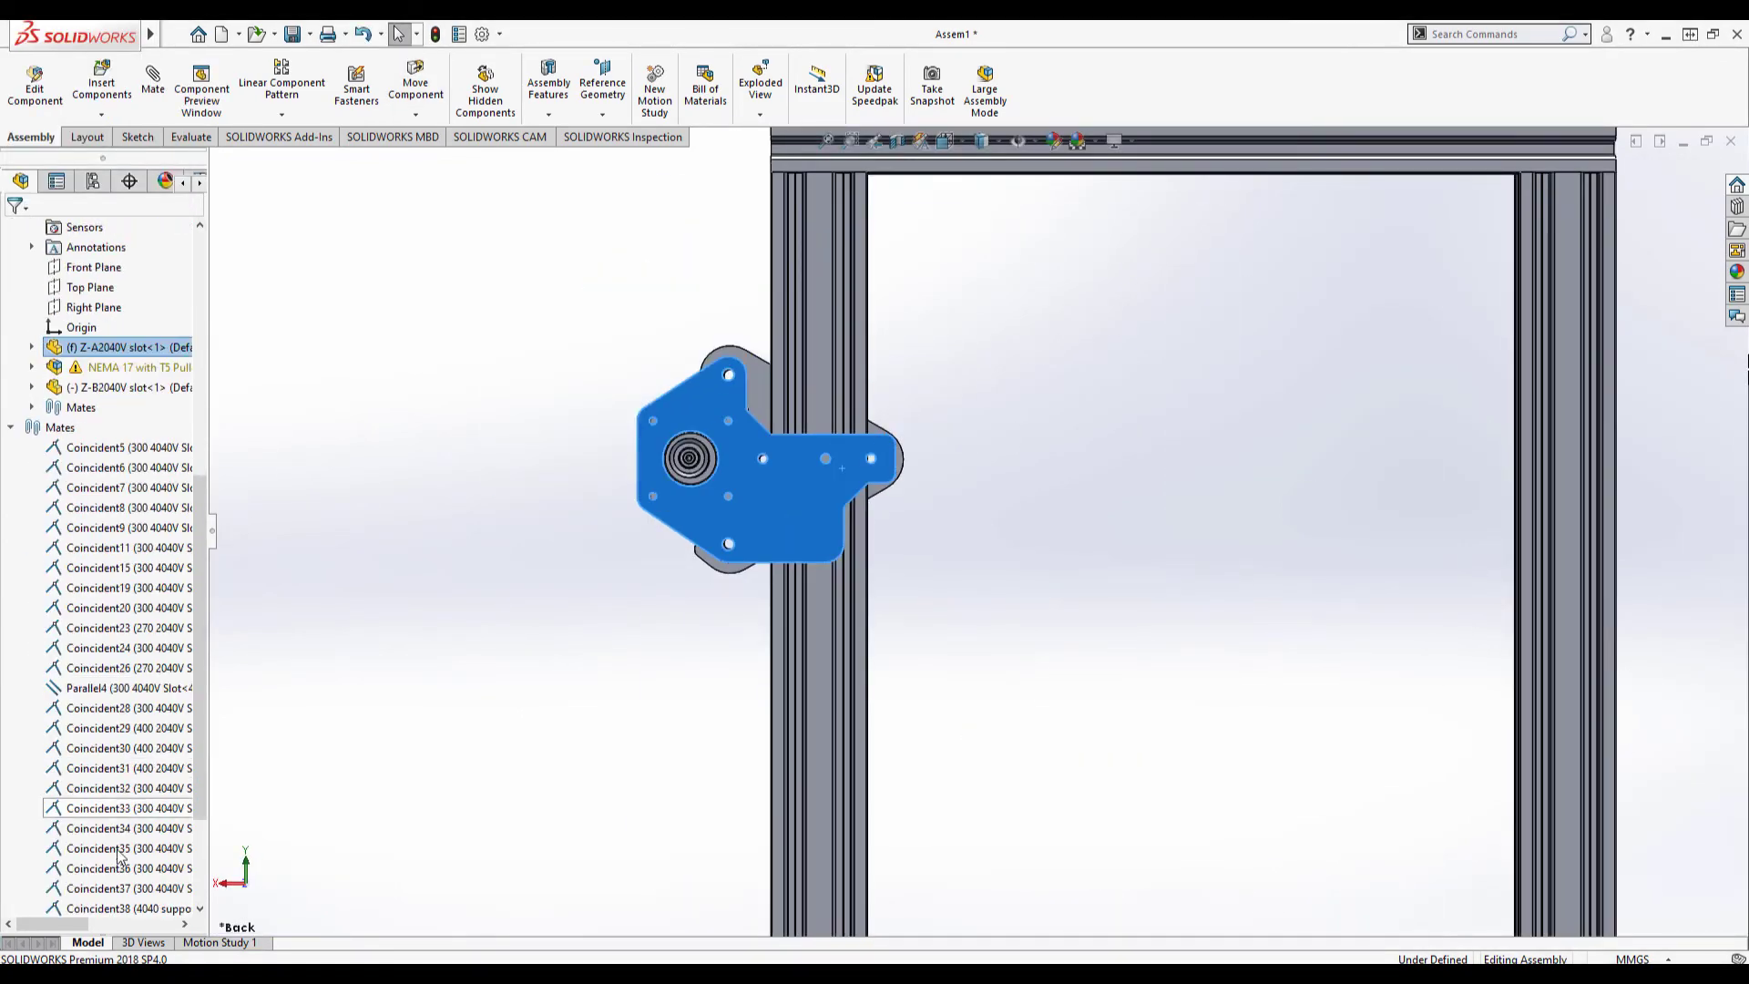
pyautogui.click(82, 891)
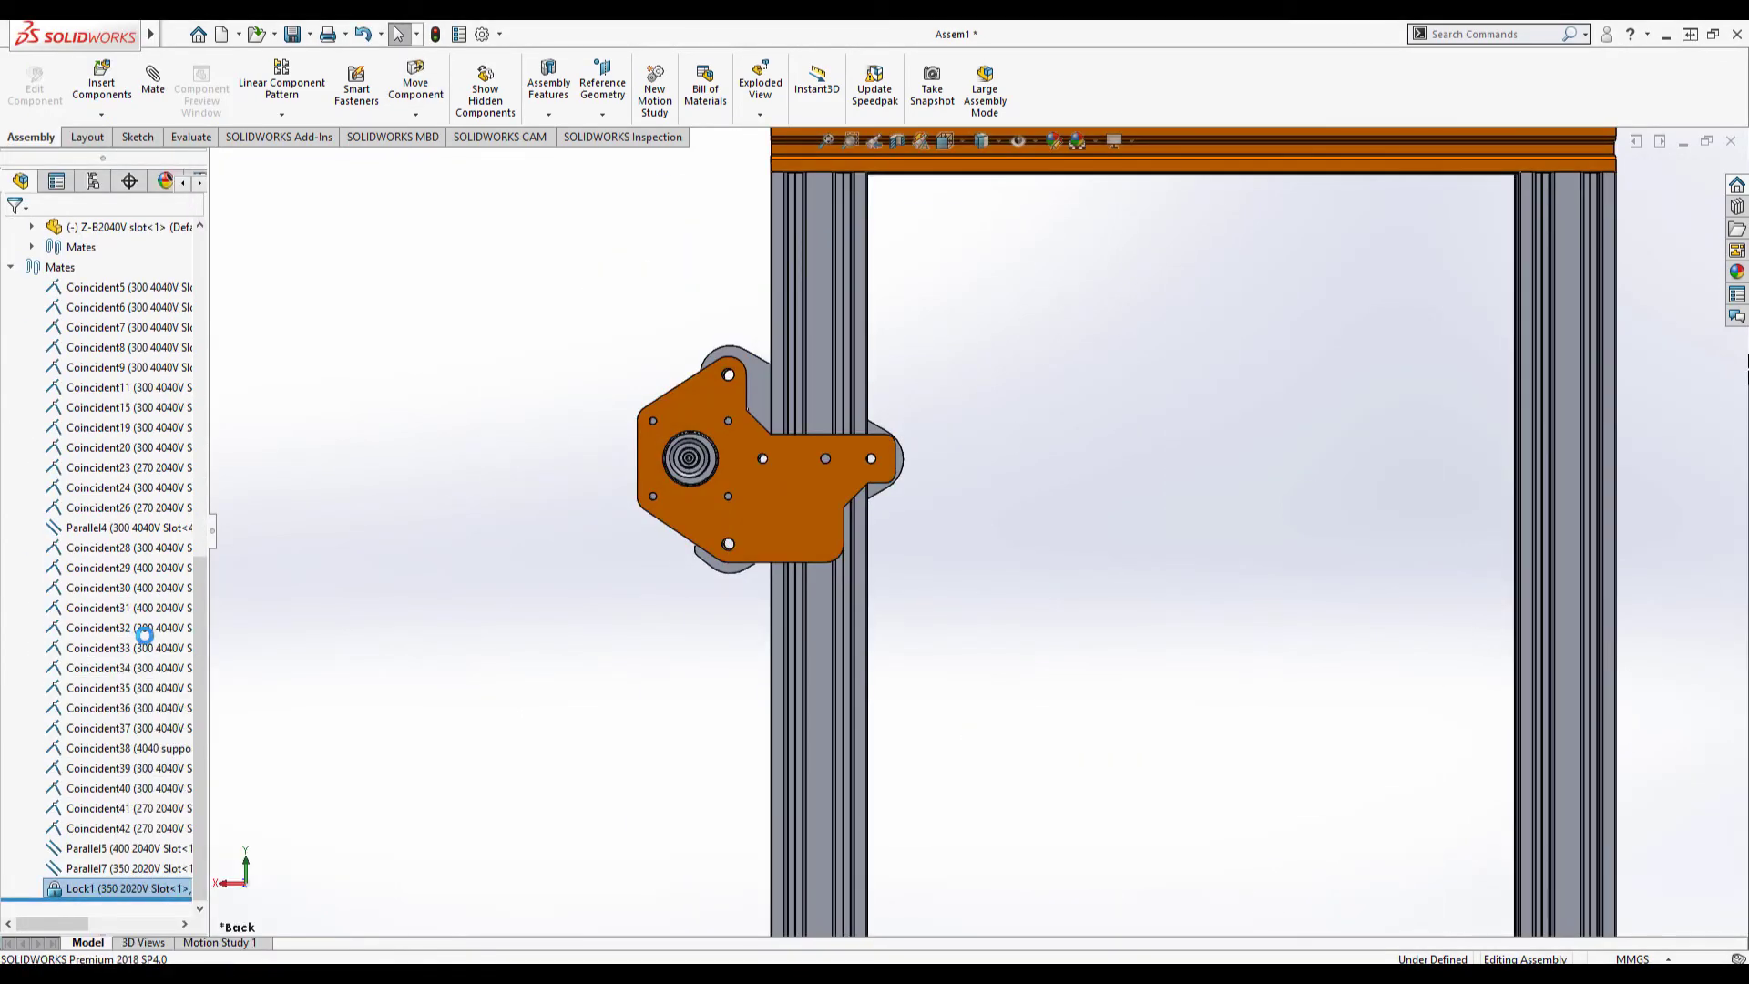
pyautogui.moveTo(809, 469); pyautogui.dragTo(743, 481)
# - Delete the lock mate between the plate and crossbar, and slide the motor bracket slightly down the upright
pyautogui.scroll(-2, 128, 819)
pyautogui.click(123, 892)
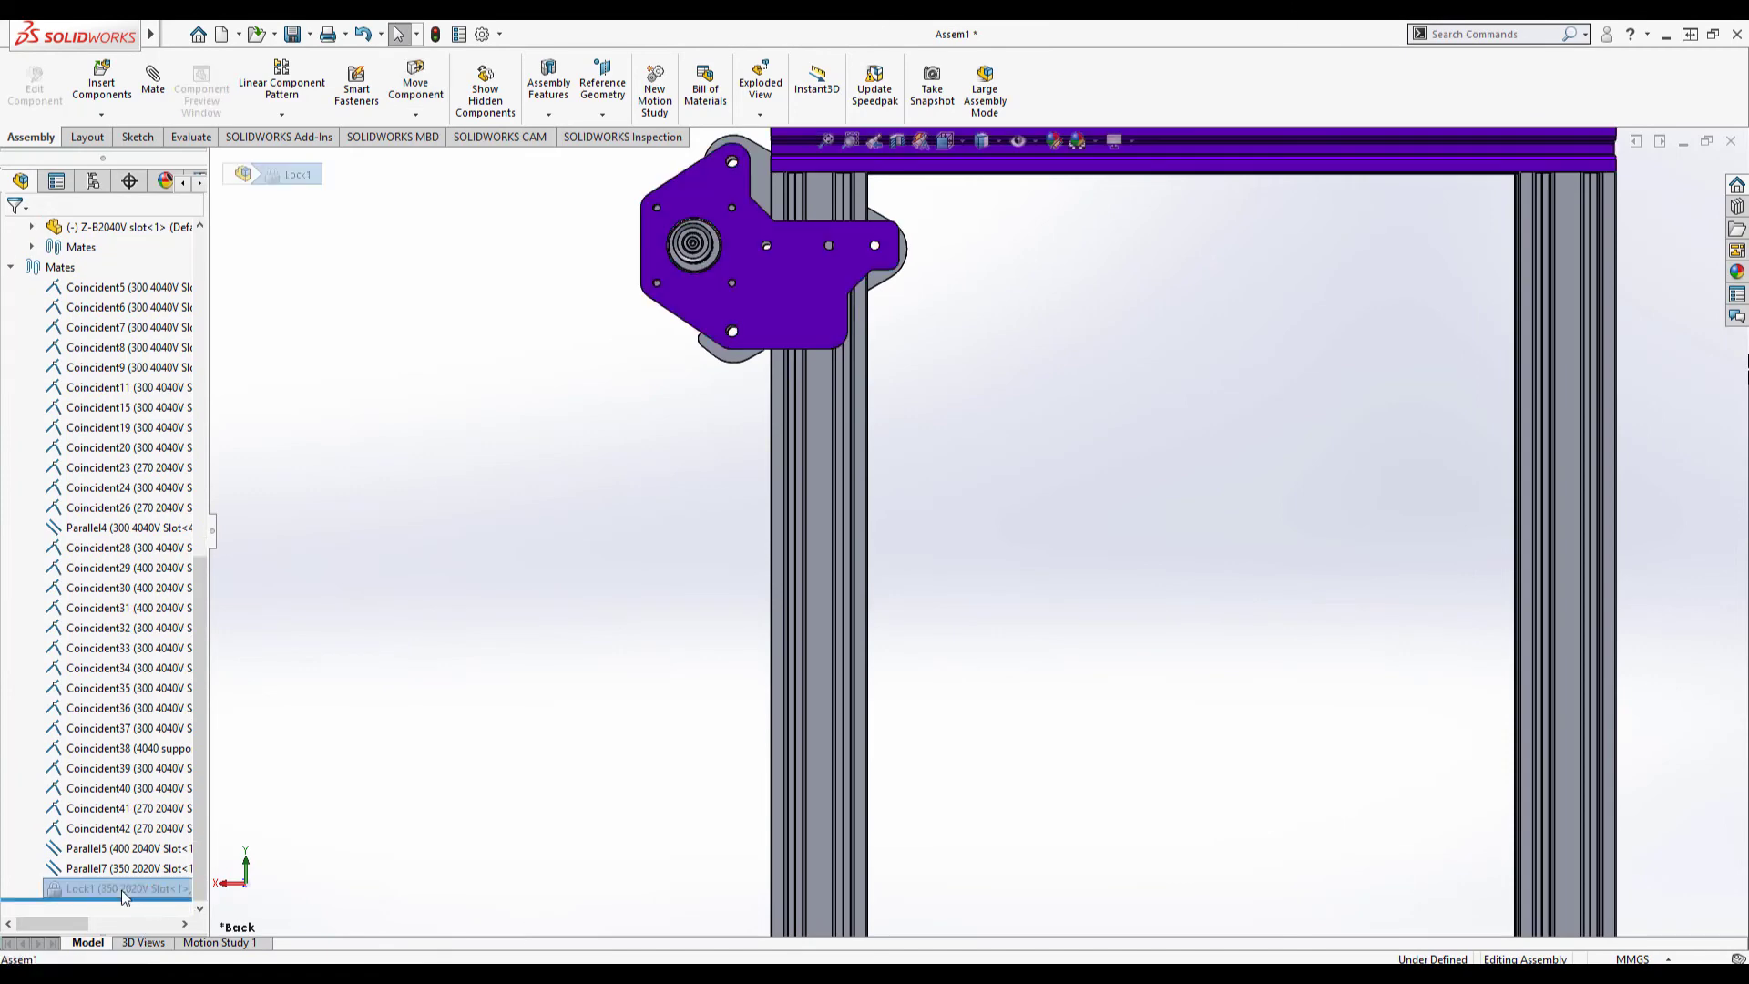
pyautogui.press('Delete')
pyautogui.click(987, 412)
pyautogui.scroll(5, 998, 586)
pyautogui.moveTo(899, 427); pyautogui.dragTo(898, 471)
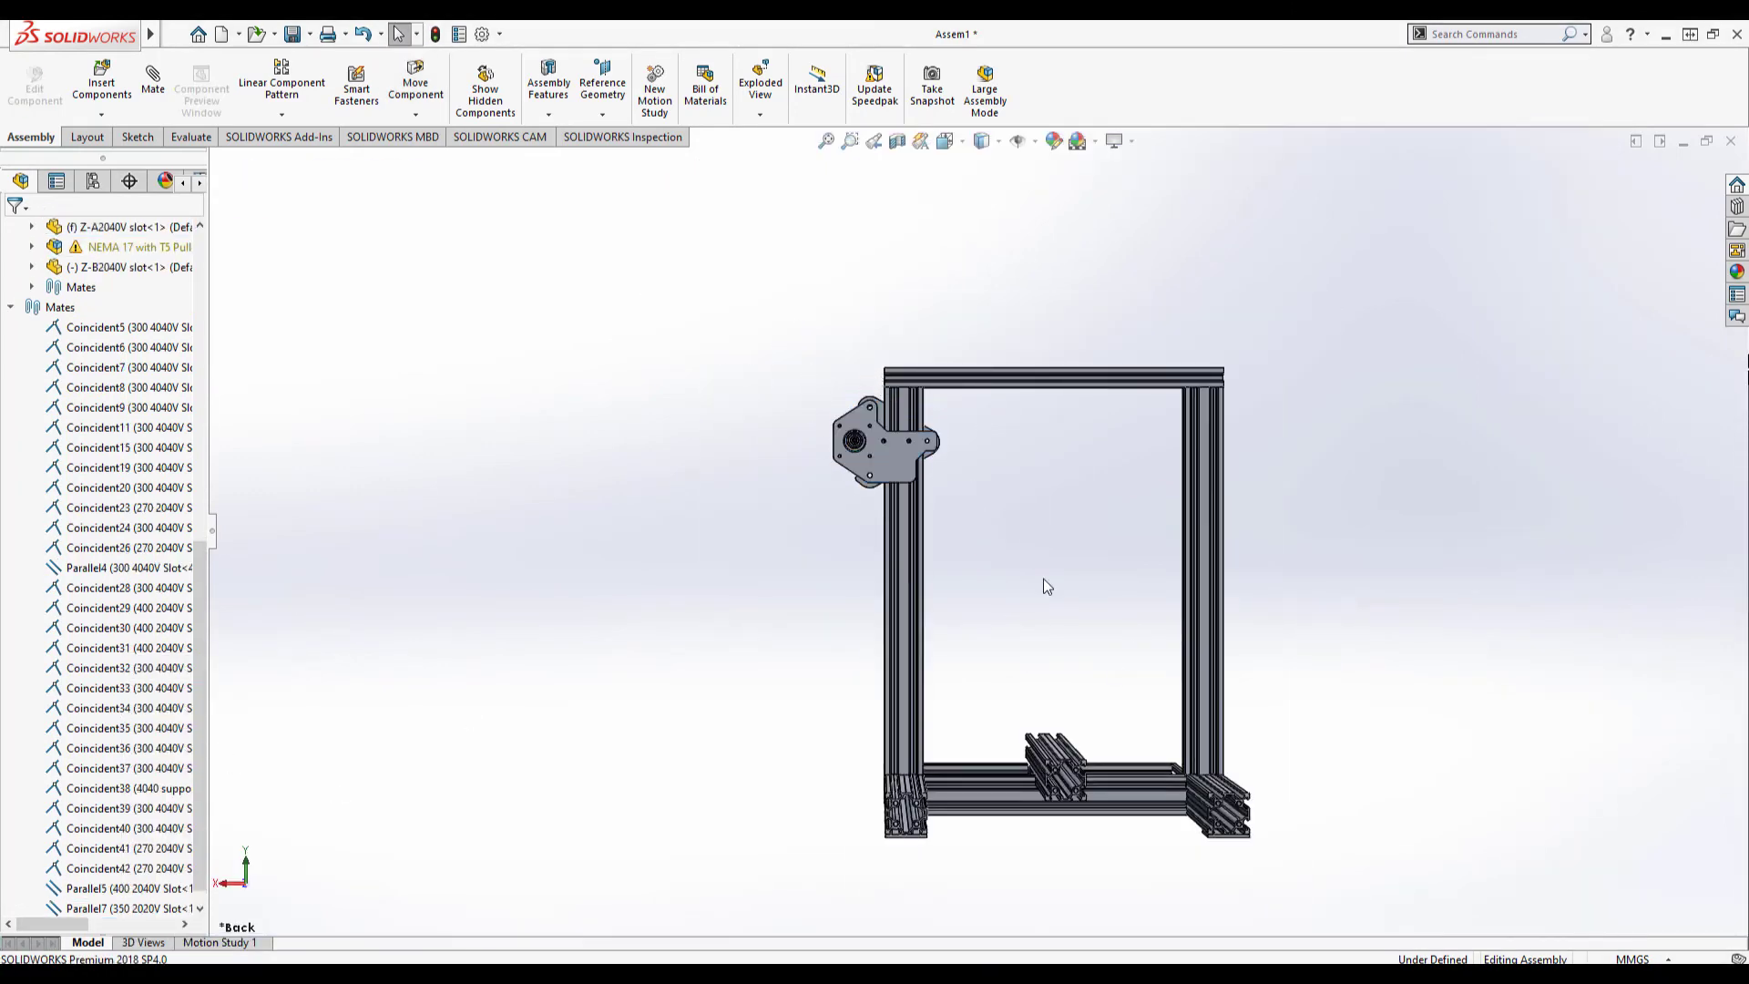
# - Examine the whole frame assembly and the motor bracket's fit on the upright from several angles
pyautogui.scroll(1, 1042, 578)
pyautogui.moveTo(1172, 605); pyautogui.dragTo(1006, 665, button='middle')
pyautogui.scroll(-1, 845, 326)
pyautogui.moveTo(845, 325); pyautogui.dragTo(1097, 565, button='middle')
pyautogui.scroll(-3, 966, 415)
pyautogui.scroll(2, 1123, 614)
pyautogui.moveTo(1079, 642); pyautogui.dragTo(981, 494, button='middle')
pyautogui.scroll(-5, 1074, 755)
pyautogui.scroll(6, 1077, 753)
pyautogui.scroll(-3, 935, 489)
pyautogui.scroll(3, 934, 488)
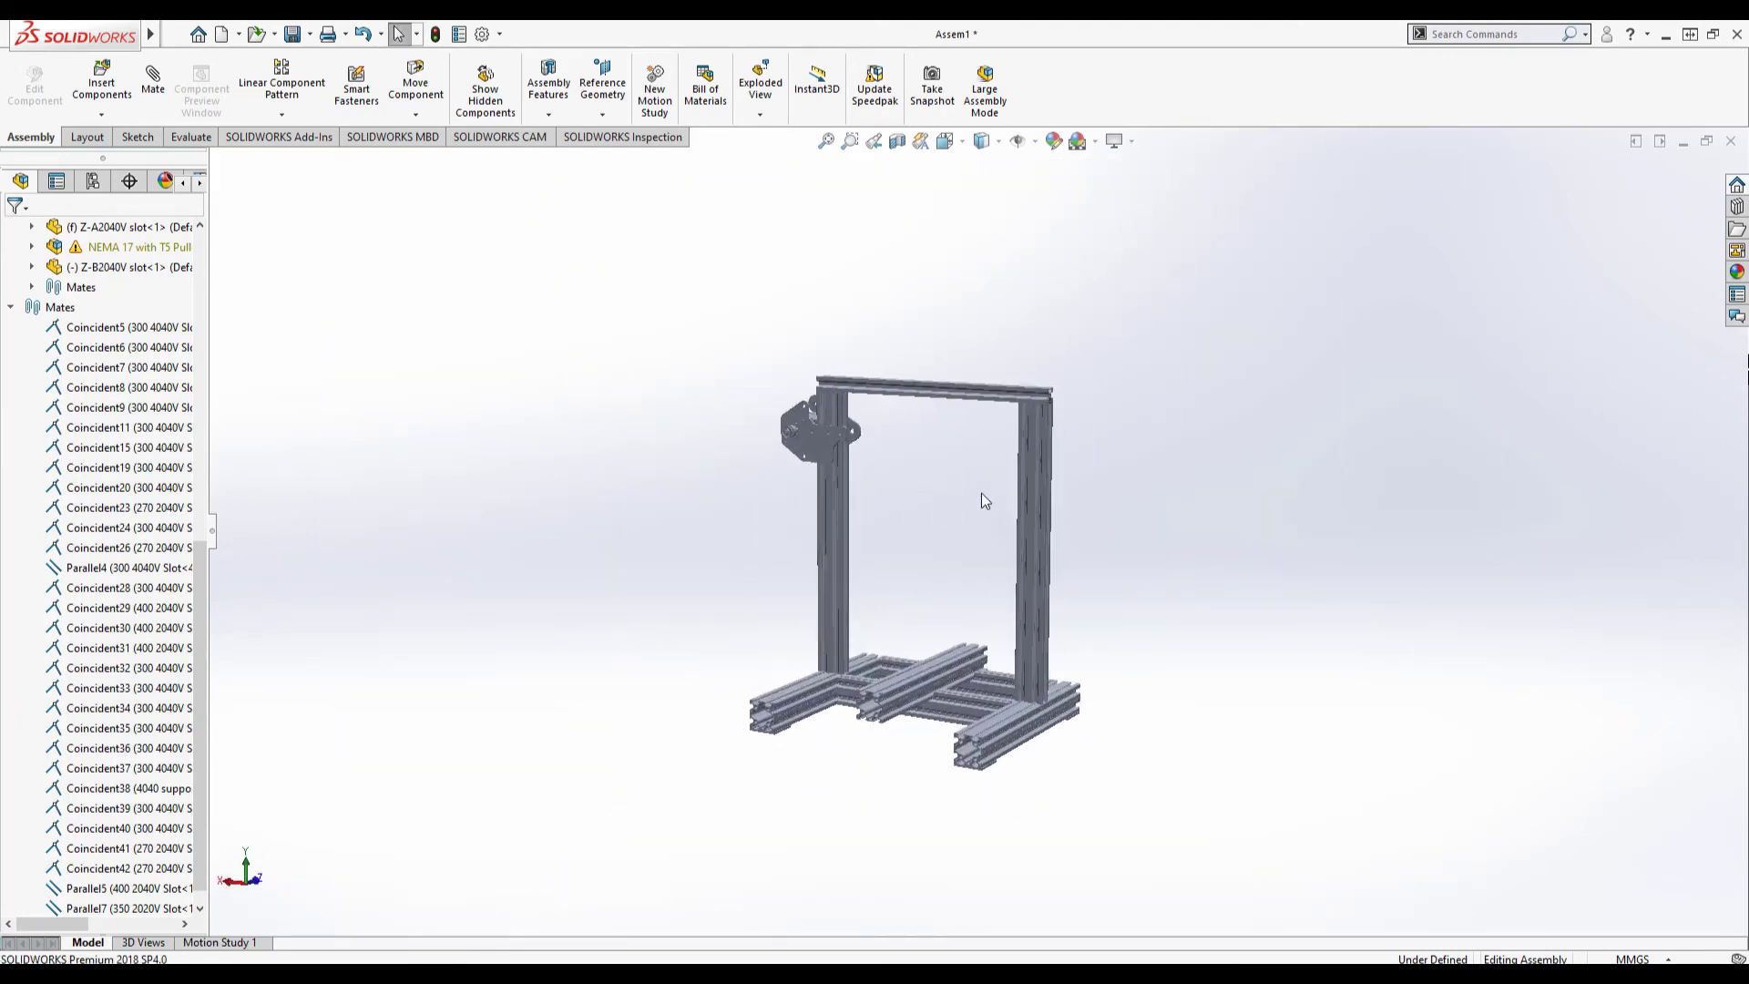
pyautogui.scroll(-3, 981, 494)
pyautogui.moveTo(1161, 690); pyautogui.dragTo(1092, 465, button='middle')
pyautogui.scroll(3, 1020, 365)
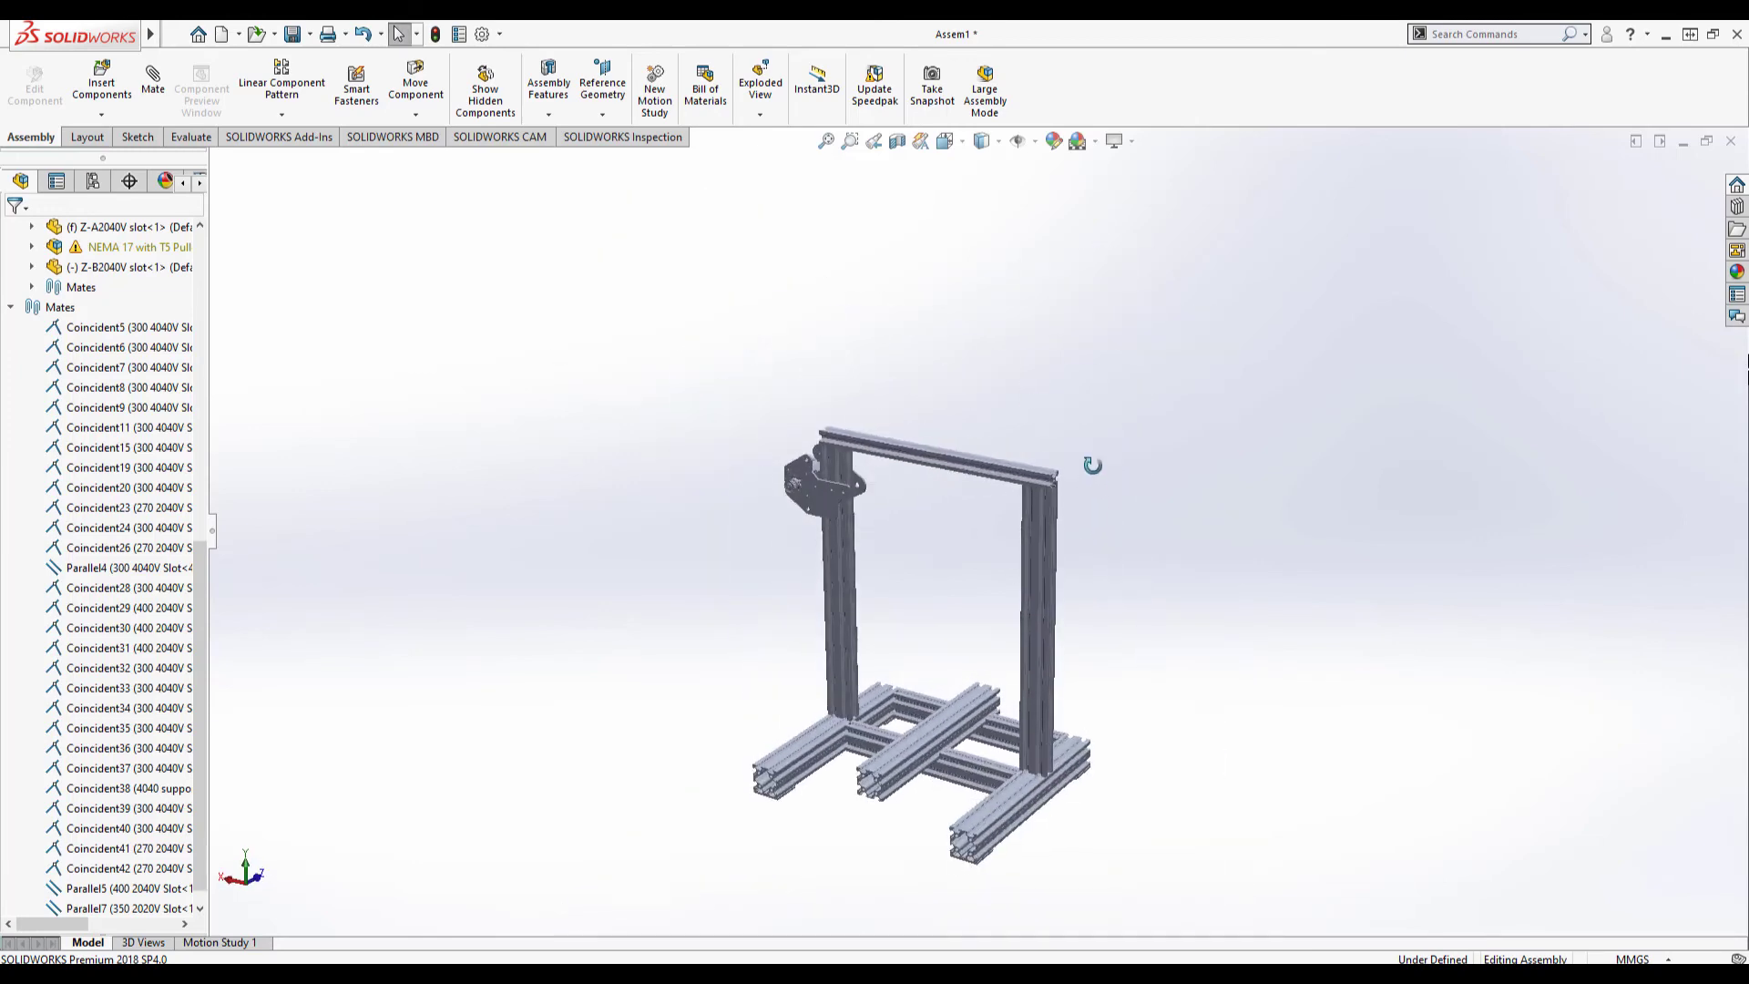
pyautogui.scroll(-4, 938, 835)
pyautogui.moveTo(1134, 523); pyautogui.dragTo(1171, 433, button='middle')
pyautogui.scroll(2, 1151, 204)
# - Enlarge the area around the motor bracket at the upright's upper end for closer inspection
pyautogui.click(999, 142)
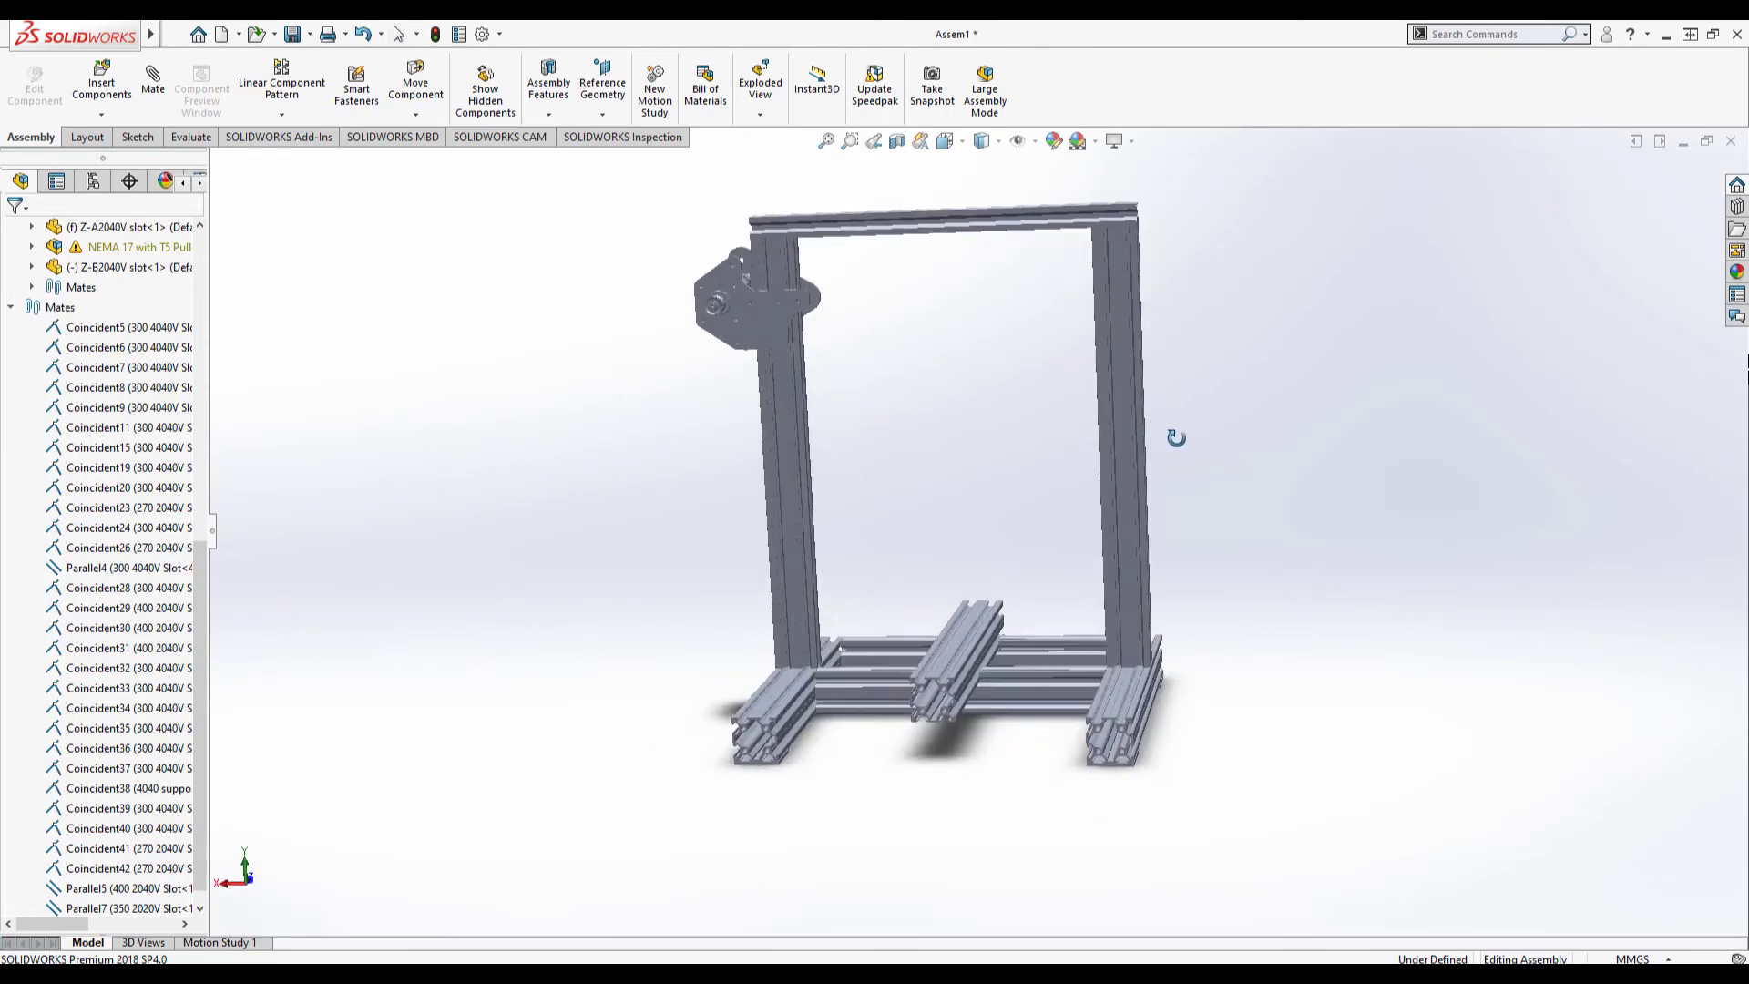
pyautogui.click(1115, 141)
pyautogui.moveTo(1197, 512); pyautogui.dragTo(1101, 510, button='middle')
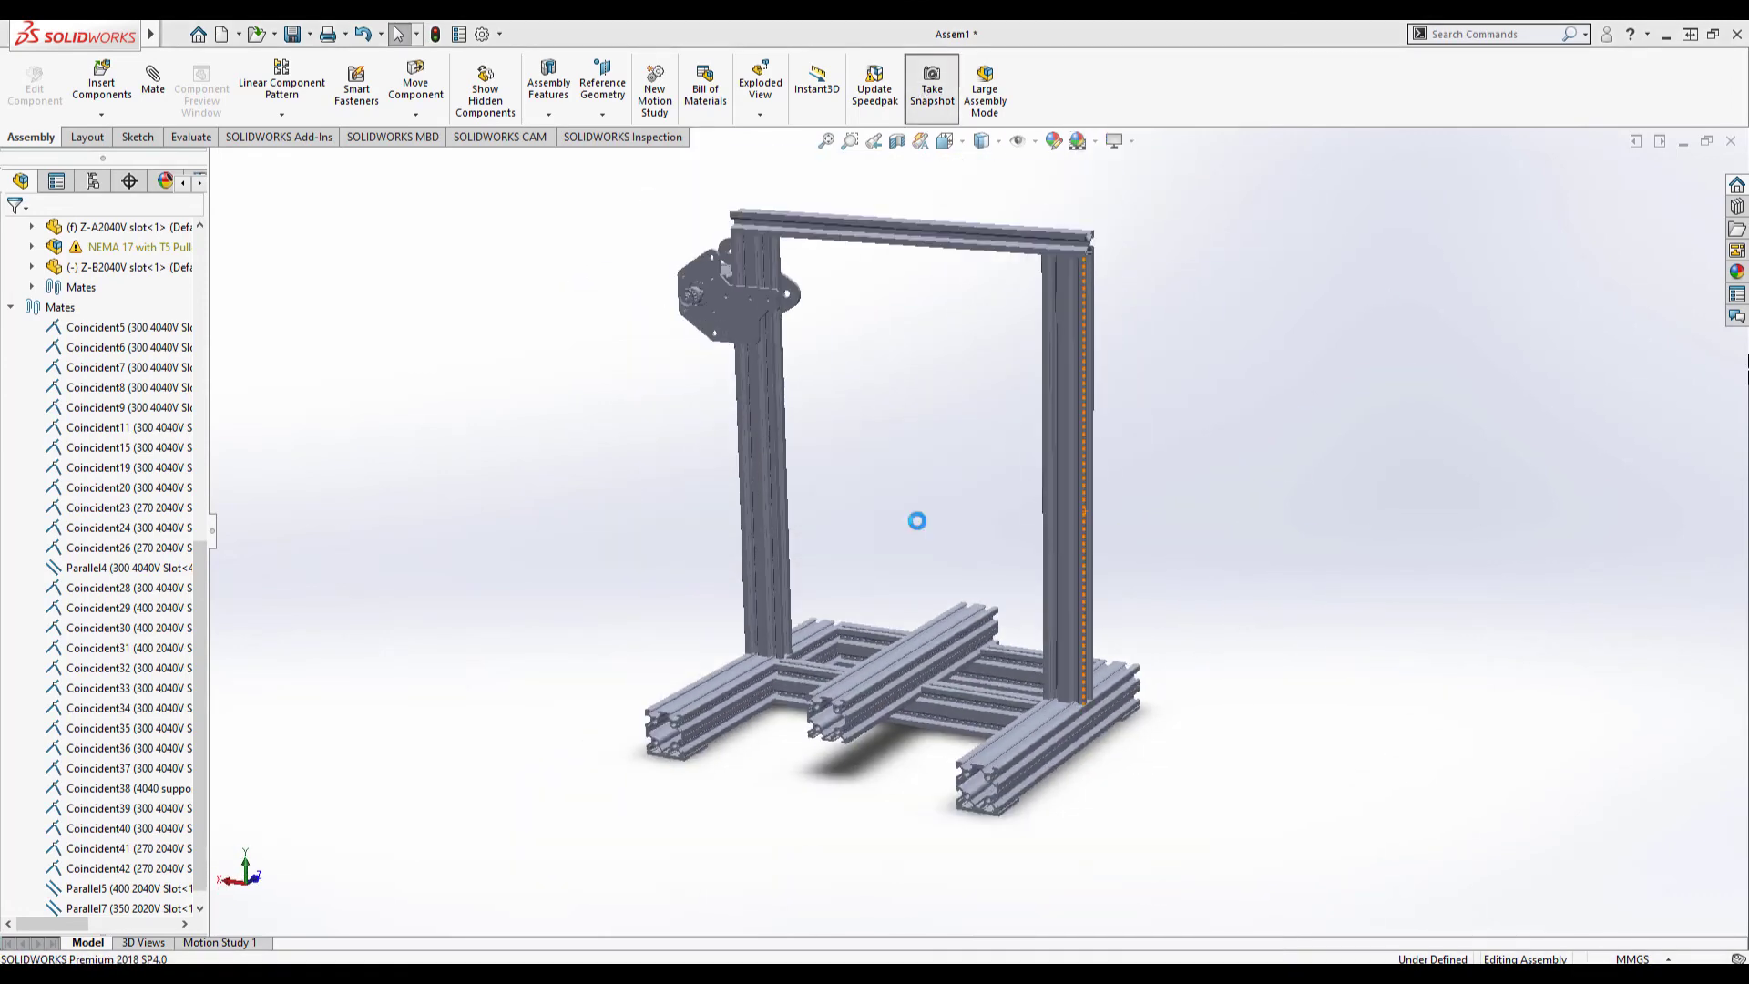
pyautogui.click(919, 518)
pyautogui.click(851, 145)
pyautogui.moveTo(694, 193); pyautogui.dragTo(938, 510)
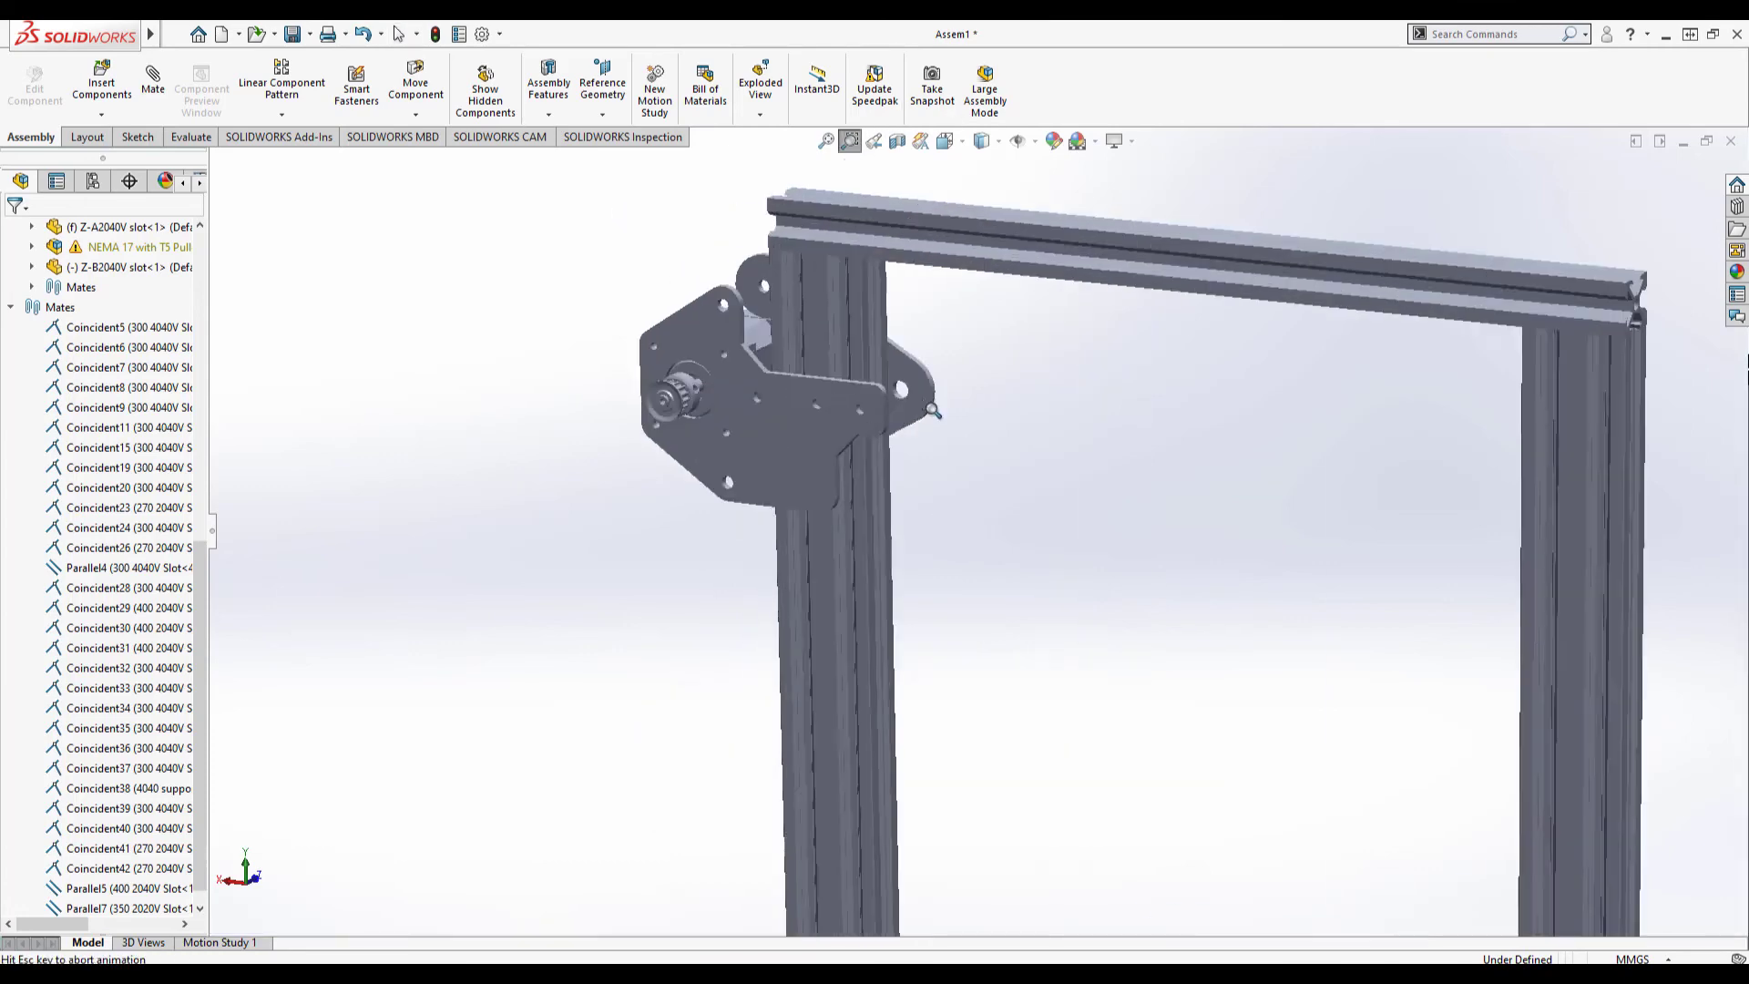
# - Examine the whole frame with its mounted motor bracket, stepping back through several previous views
pyautogui.scroll(7, 956, 410)
pyautogui.moveTo(1066, 446); pyautogui.dragTo(1156, 555)
pyautogui.scroll(7, 811, 296)
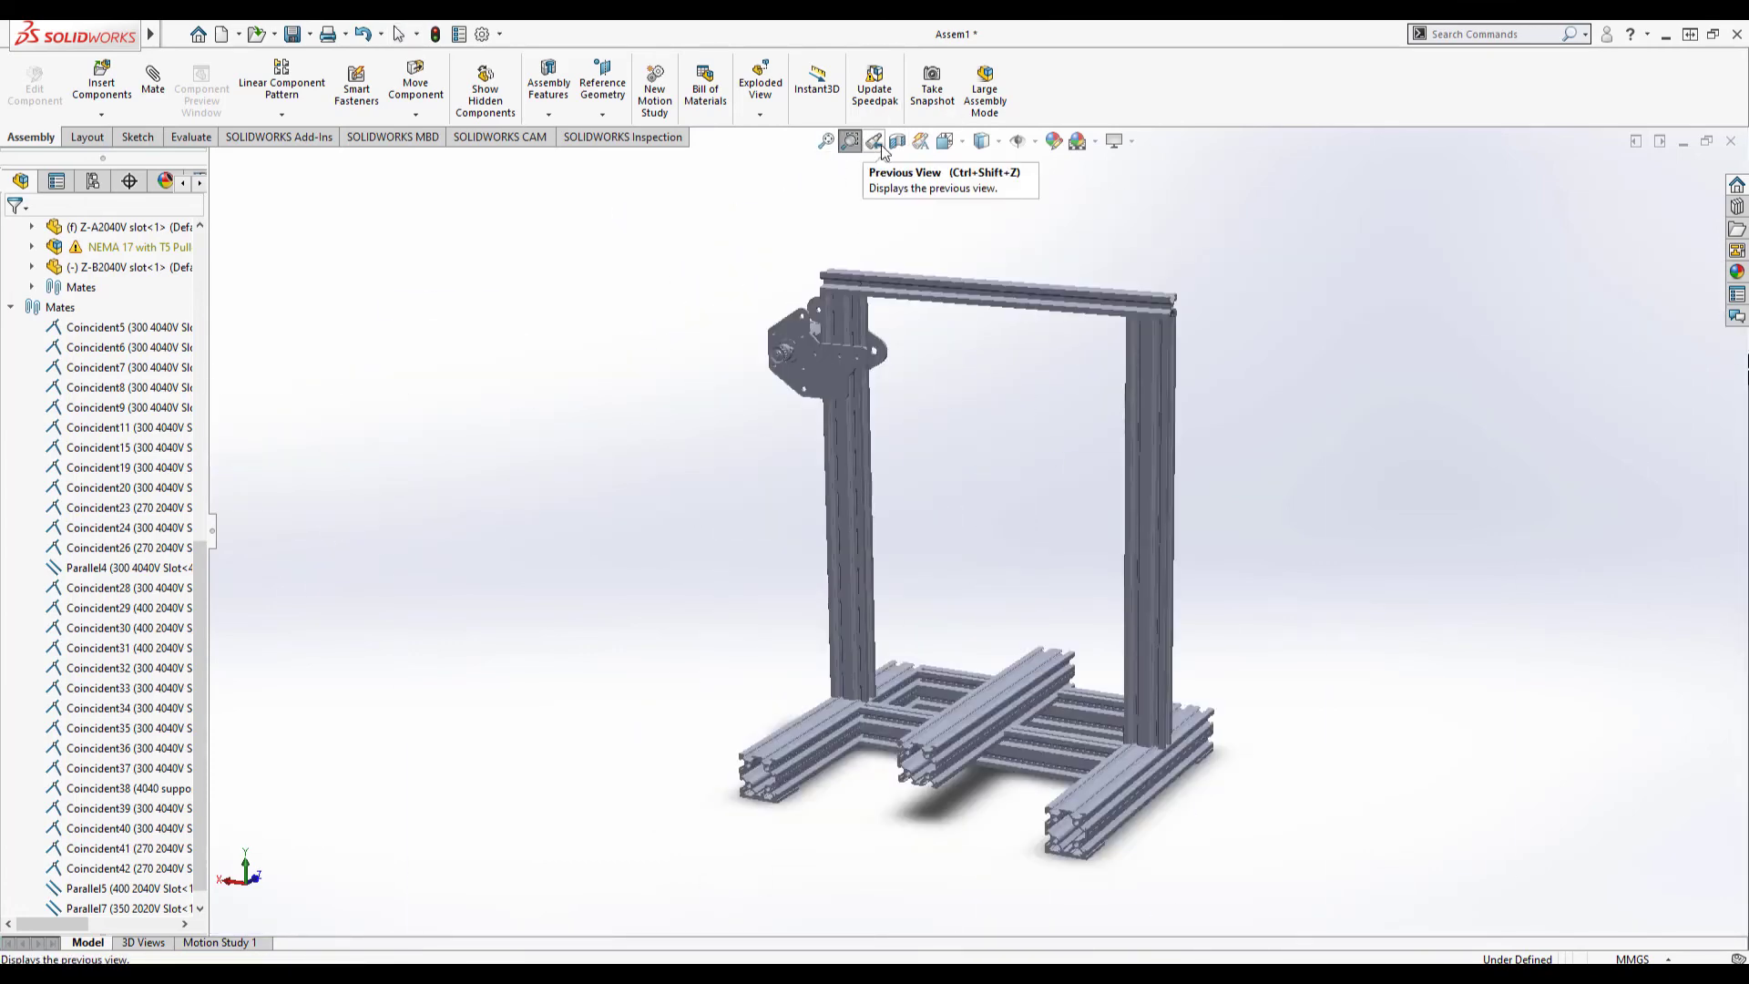
pyautogui.click(873, 142)
pyautogui.click(874, 142)
pyautogui.click(874, 142)
pyautogui.click(873, 142)
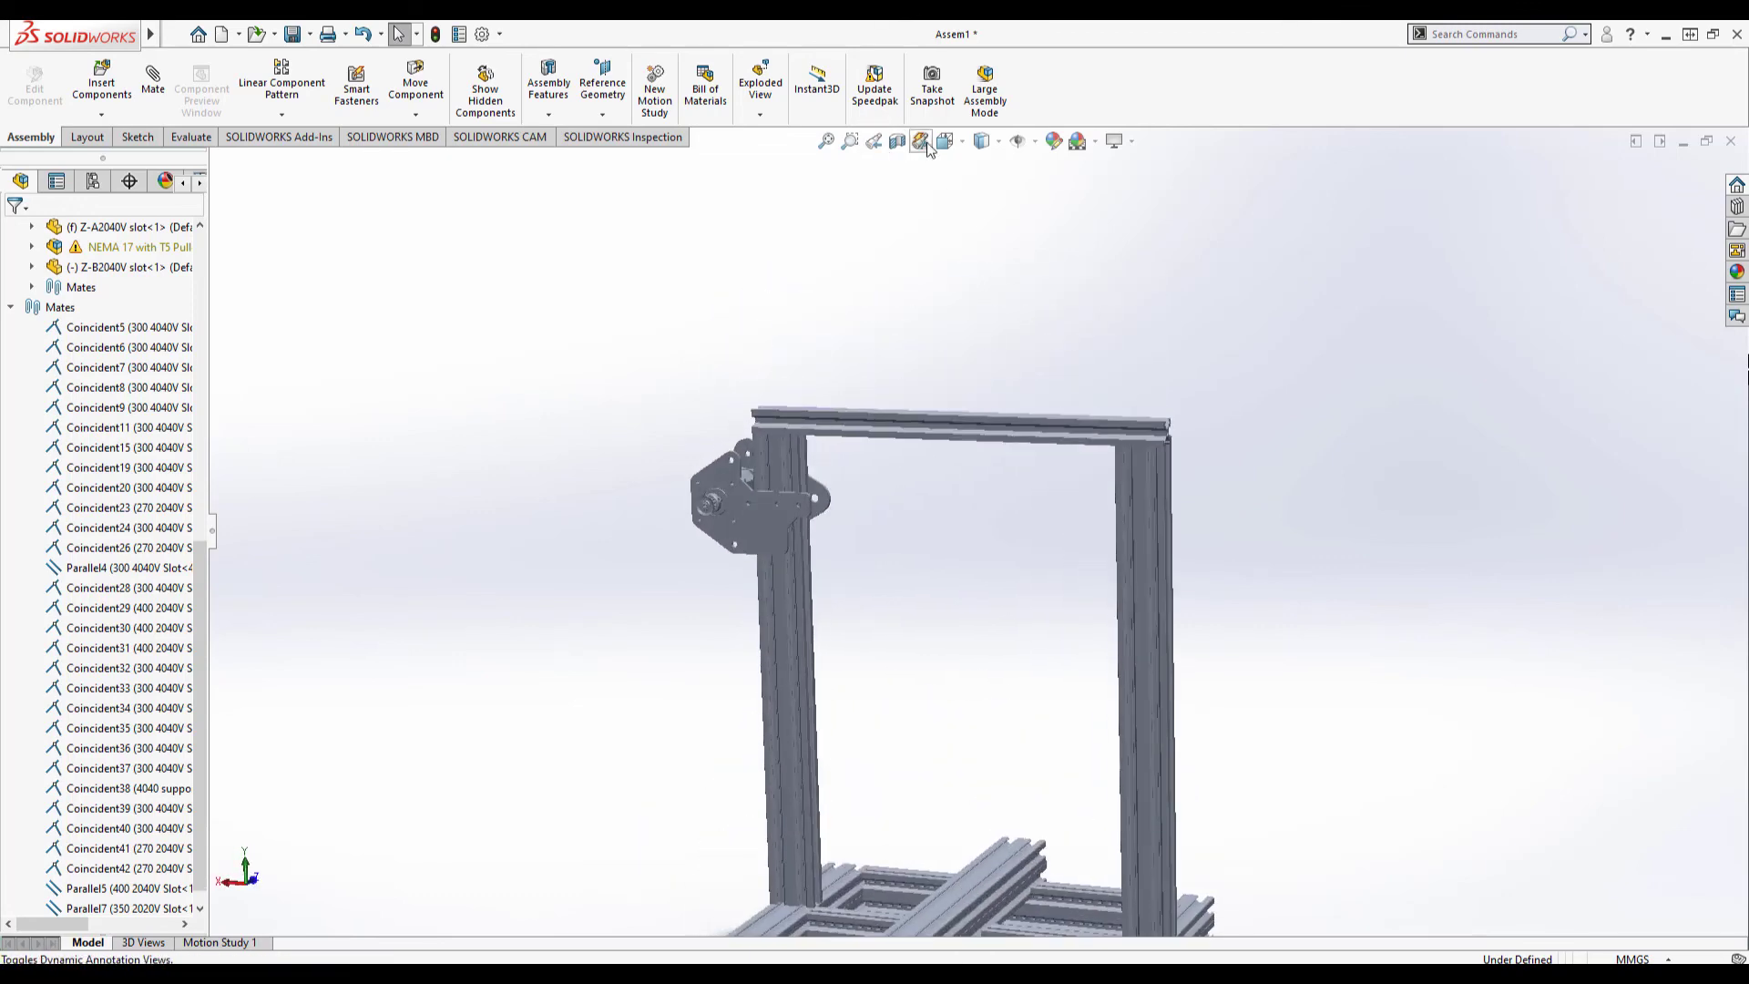
pyautogui.scroll(1, 917, 659)
pyautogui.scroll(-1, 918, 659)
pyautogui.moveTo(917, 660); pyautogui.dragTo(948, 619, button='middle')
# - Open Motion Study 1, select all components of the frame assembly and clear the selection again
pyautogui.click(246, 942)
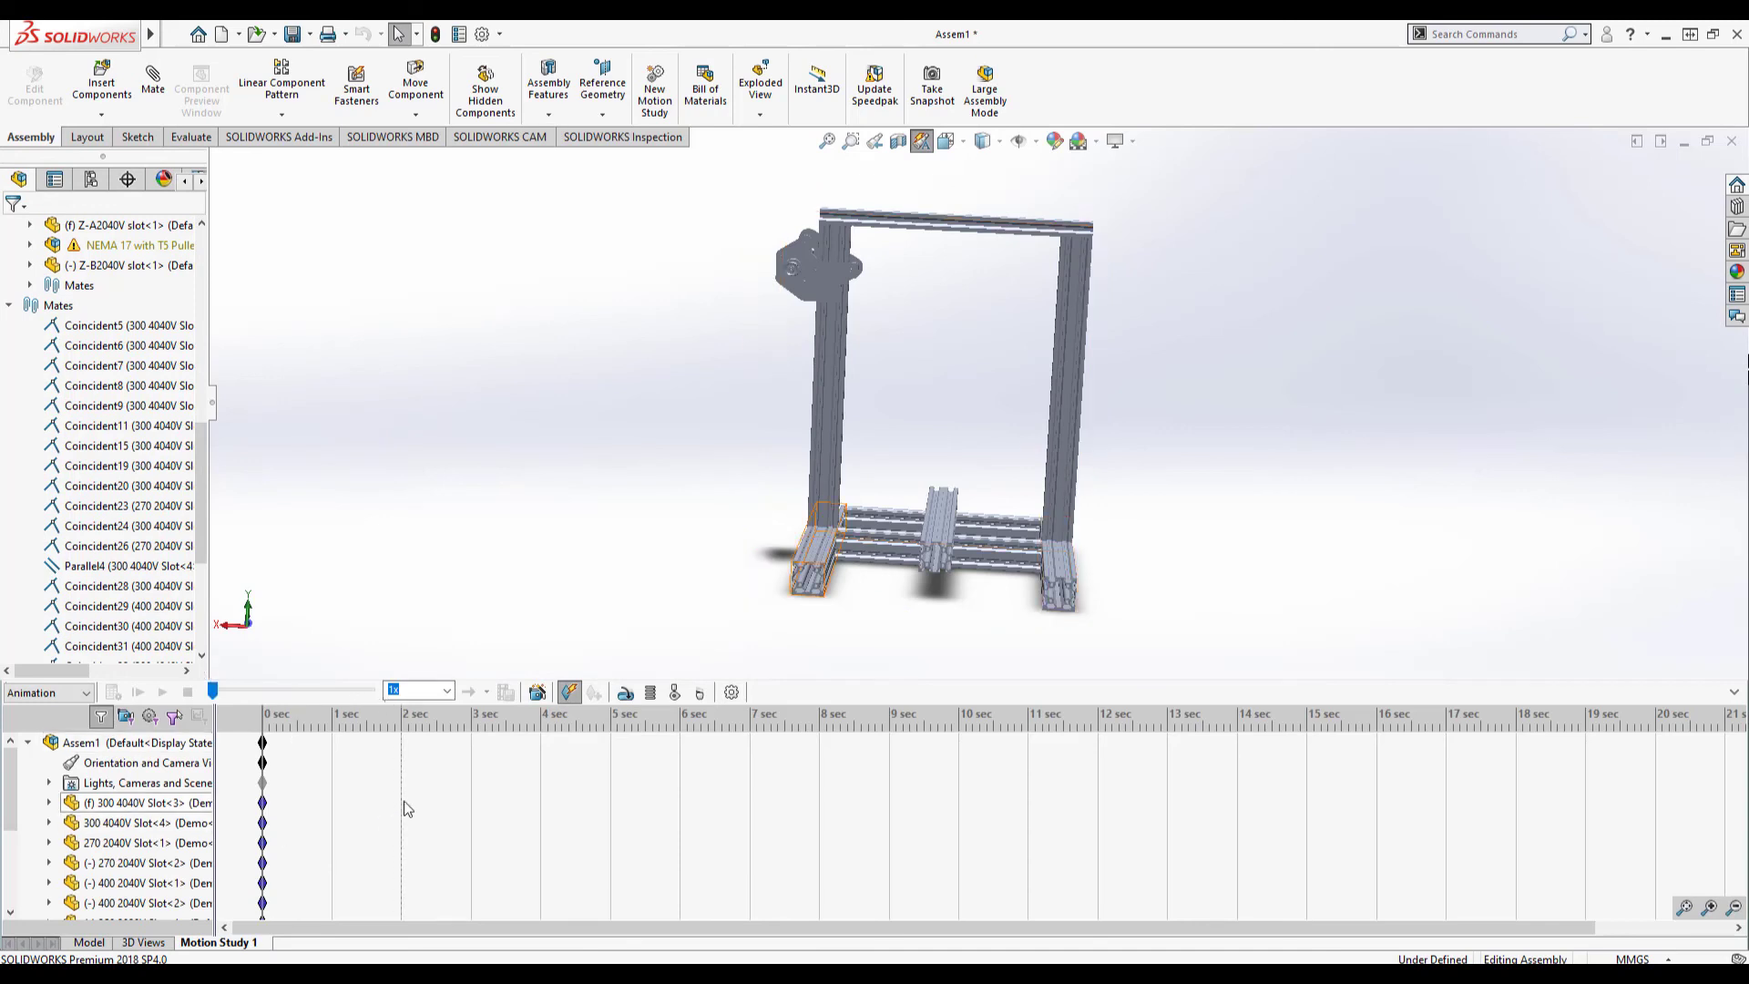
pyautogui.moveTo(403, 801); pyautogui.dragTo(343, 804)
pyautogui.moveTo(672, 184); pyautogui.dragTo(1220, 664)
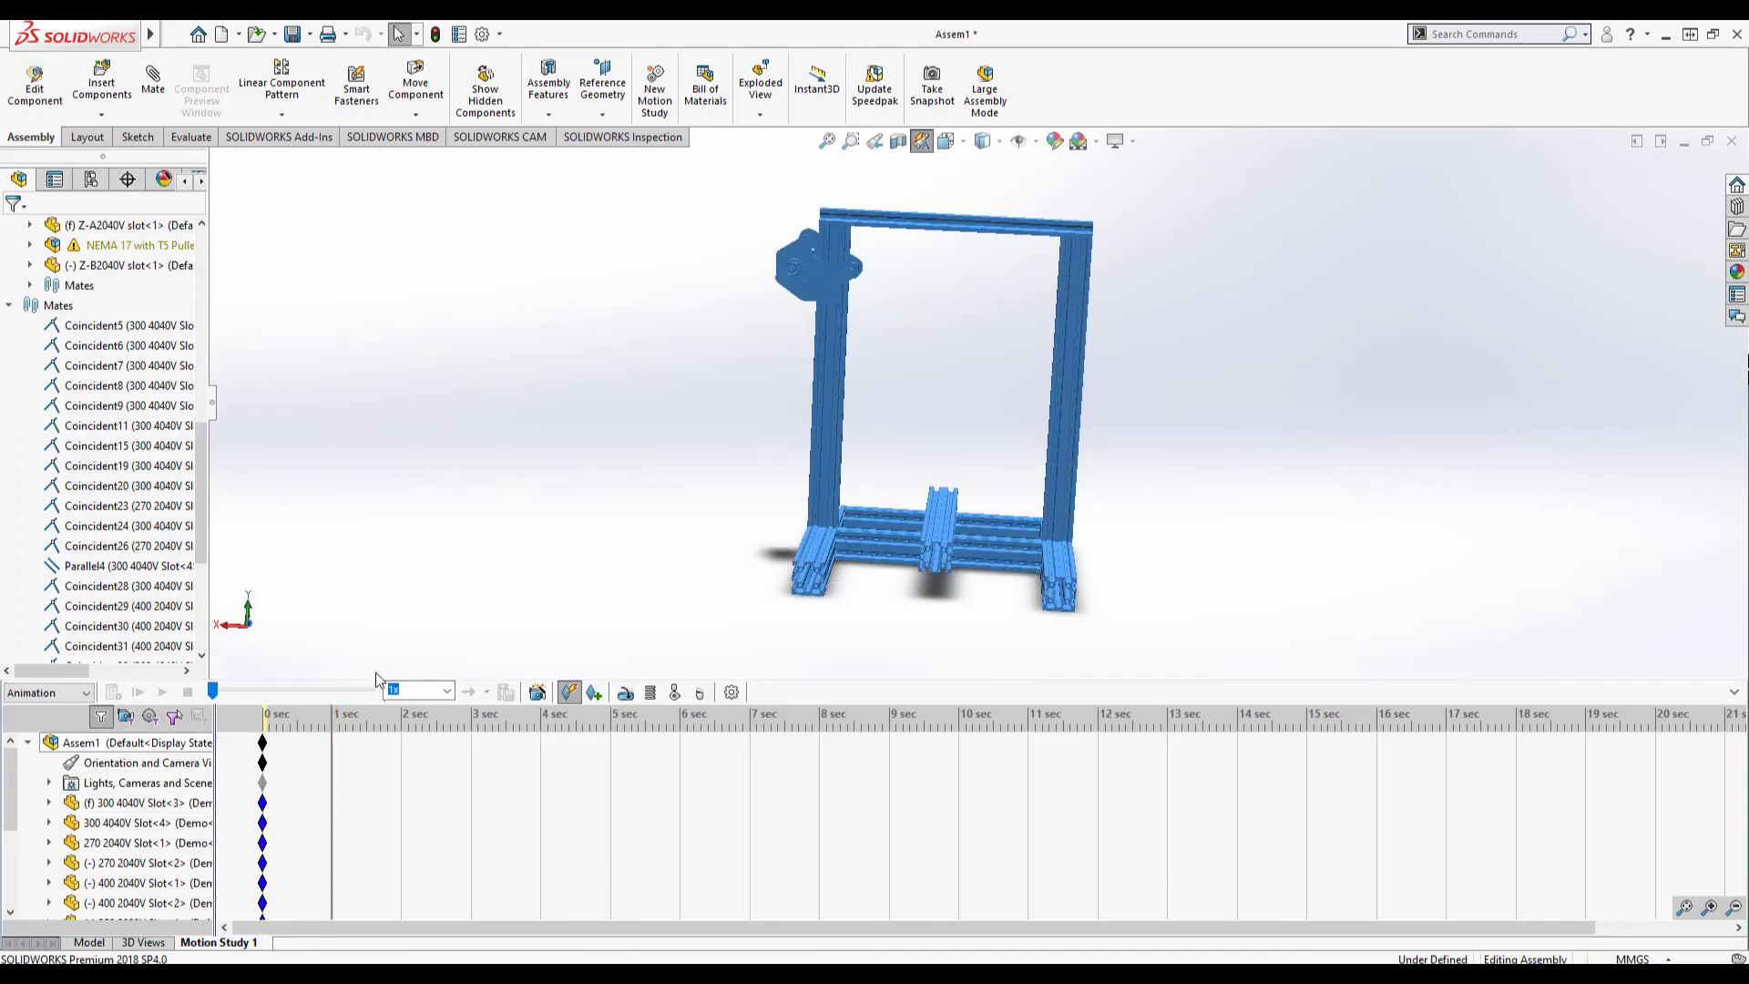
pyautogui.click(824, 596)
pyautogui.click(712, 595)
pyautogui.scroll(1, 927, 413)
pyautogui.scroll(-1, 927, 414)
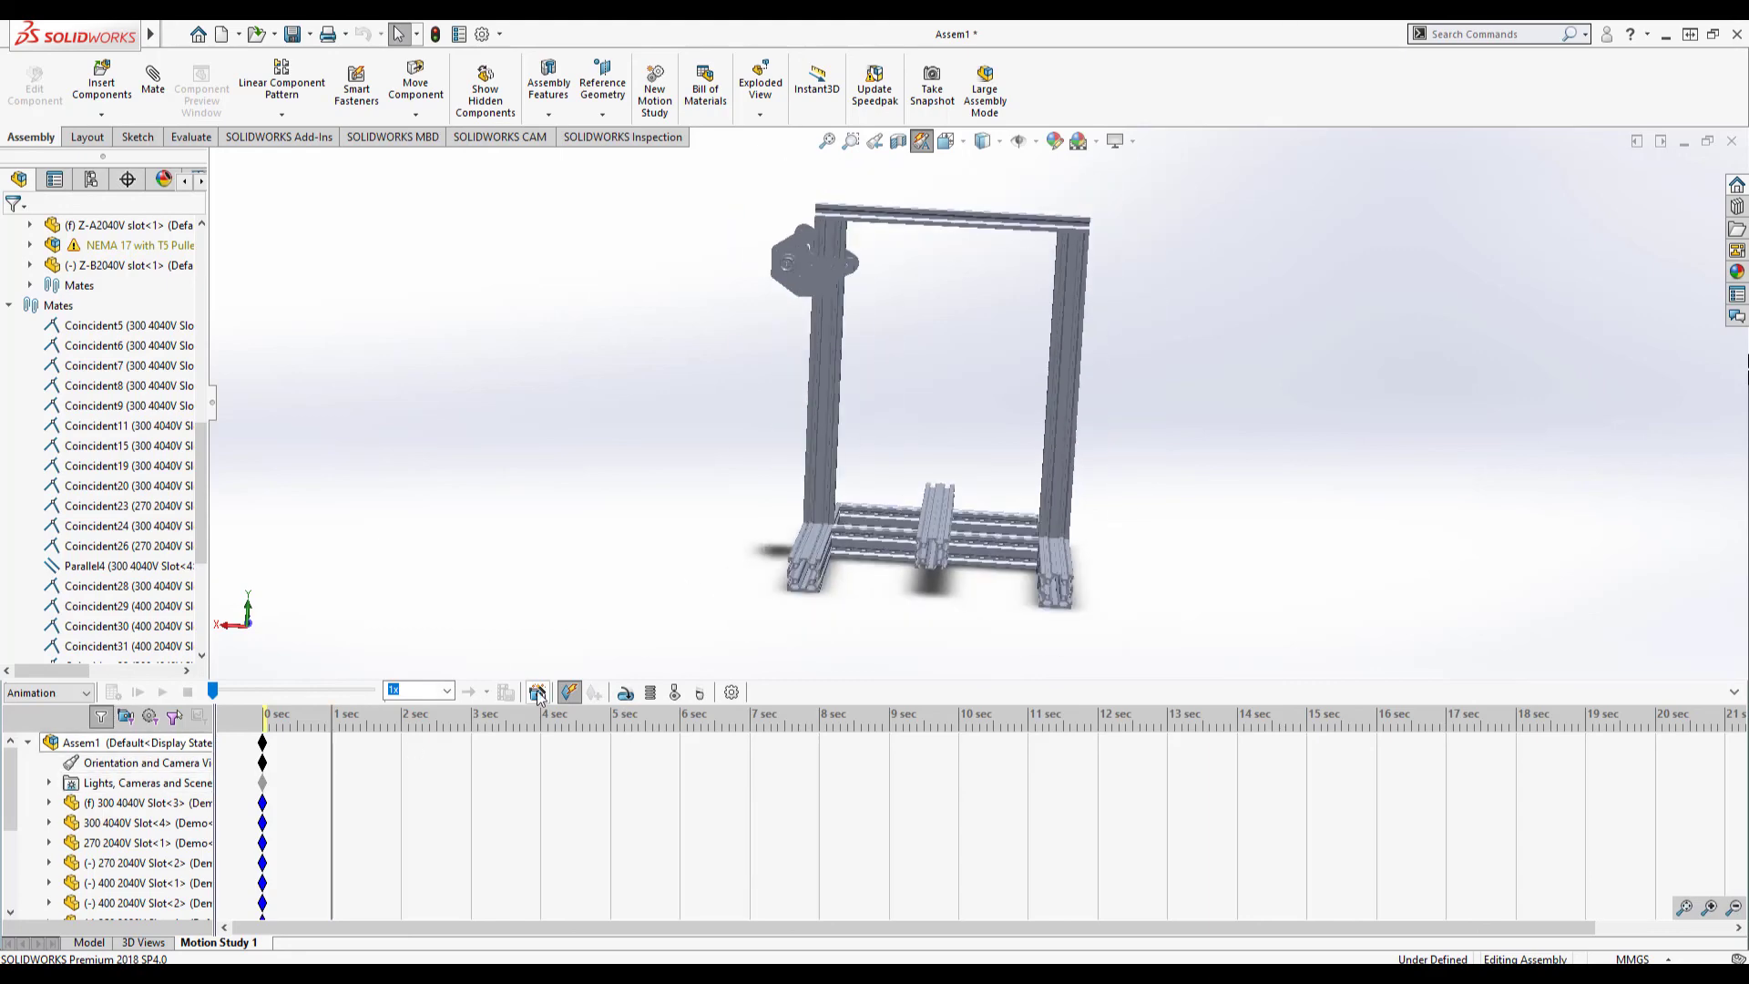
# - Create a rotating-model animation with the Animation Wizard: one clockwise rotation about the Y-axis, running from 1 to 11 seconds
pyautogui.click(607, 621)
pyautogui.scroll(-1, 1095, 592)
pyautogui.scroll(2, 1095, 592)
pyautogui.moveTo(1095, 590); pyautogui.dragTo(1058, 553, button='middle')
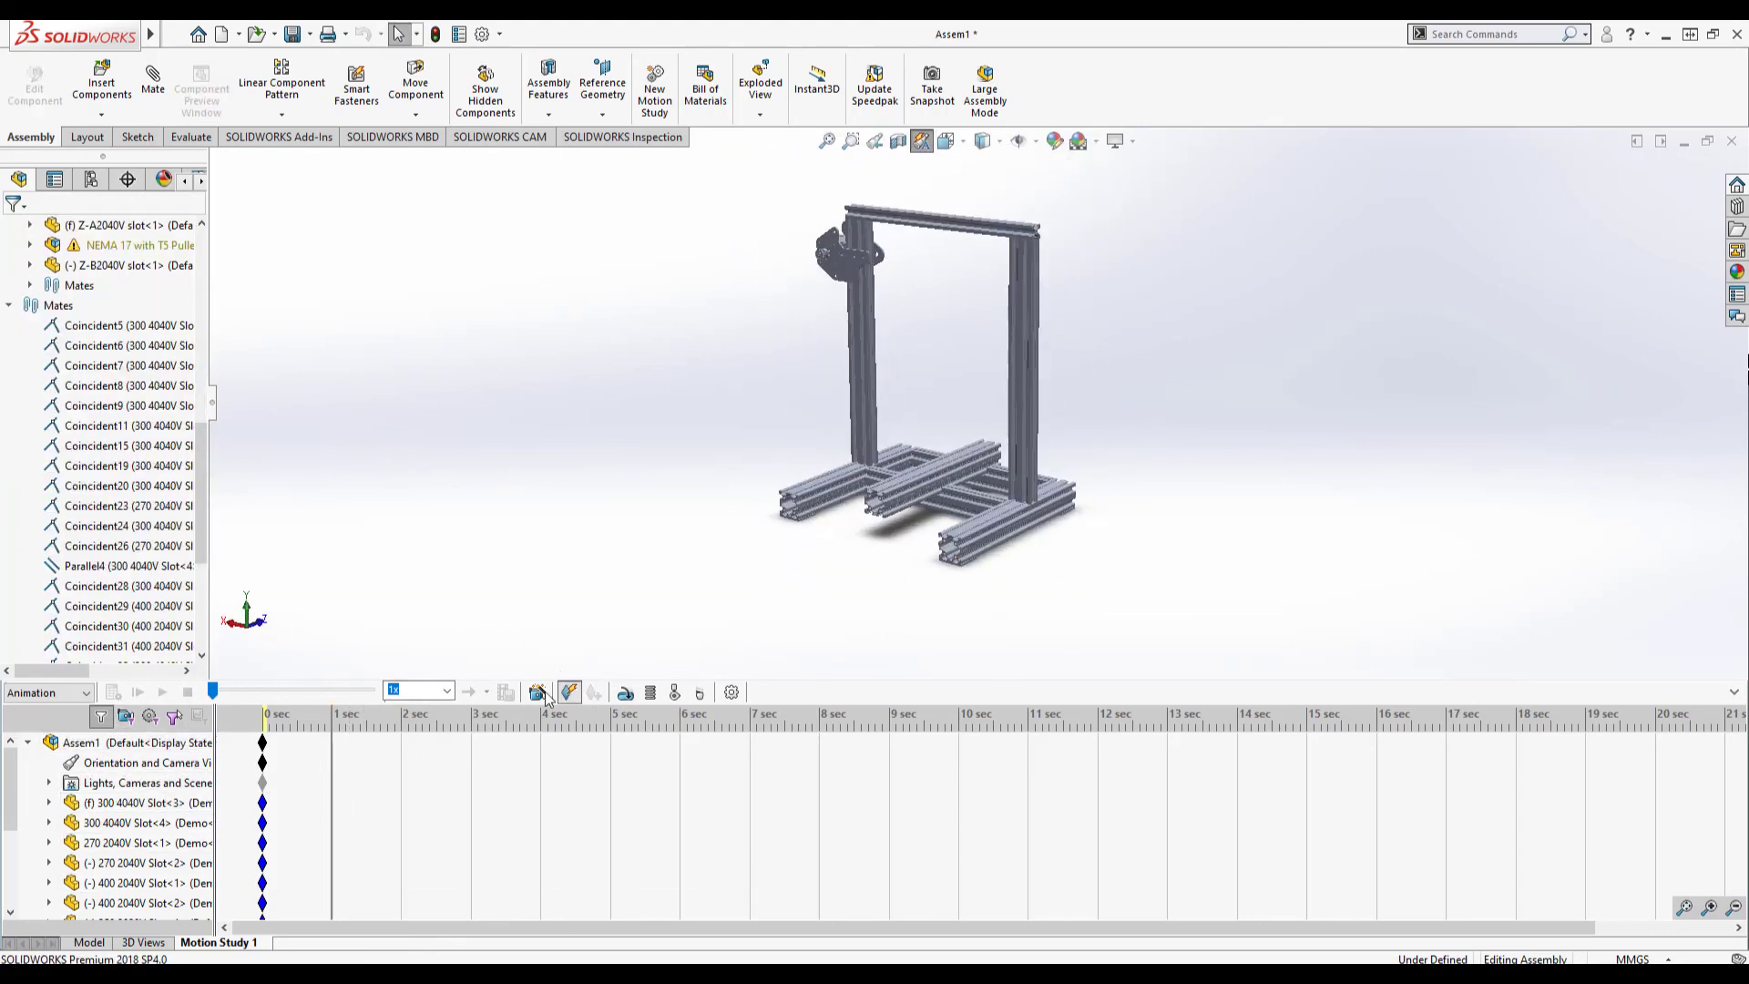
pyautogui.click(540, 694)
pyautogui.click(929, 699)
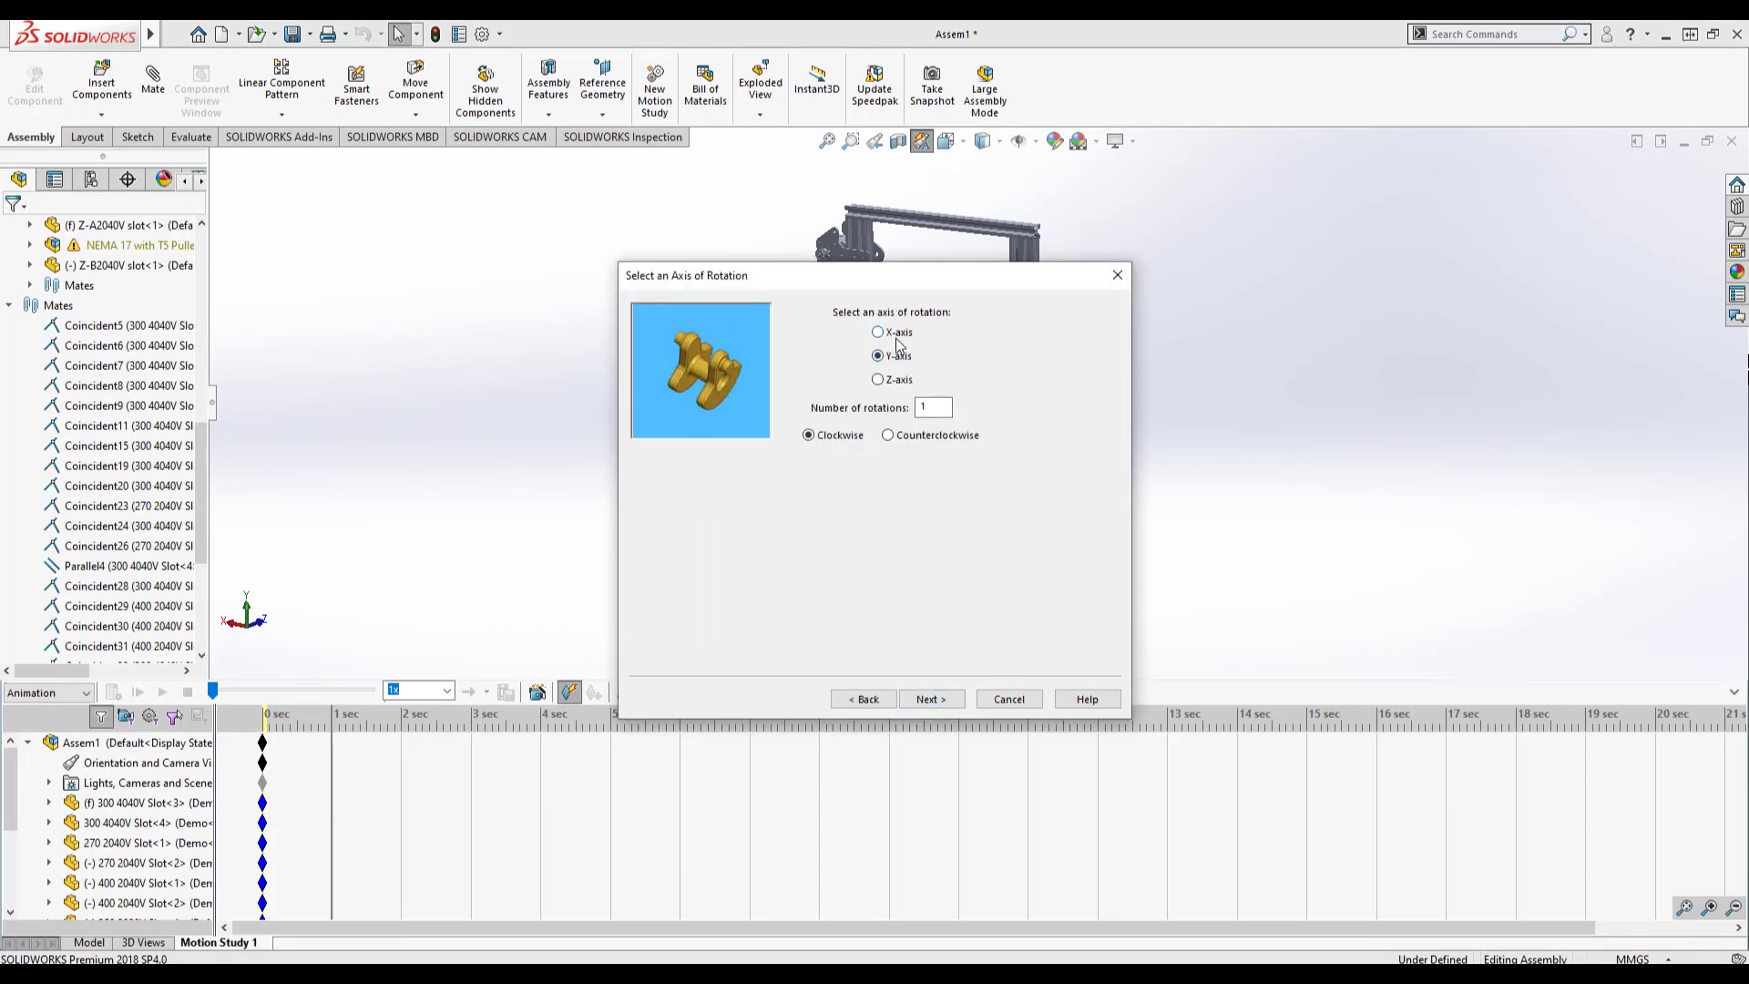
pyautogui.click(931, 699)
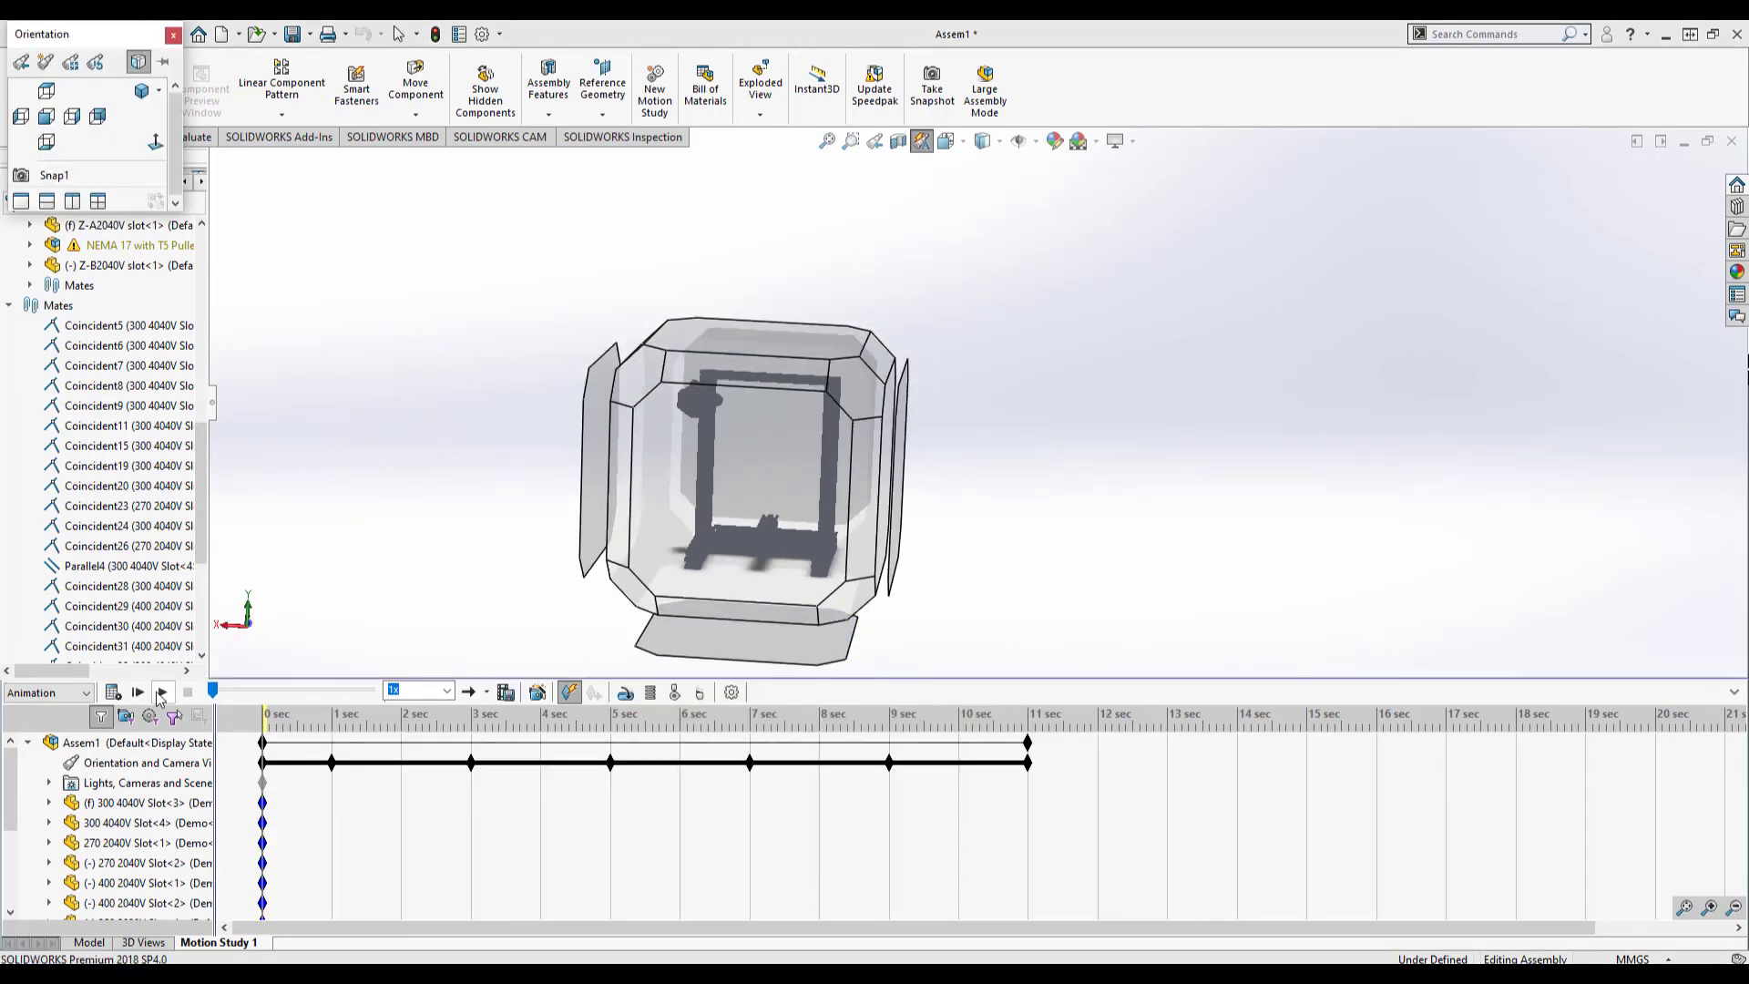